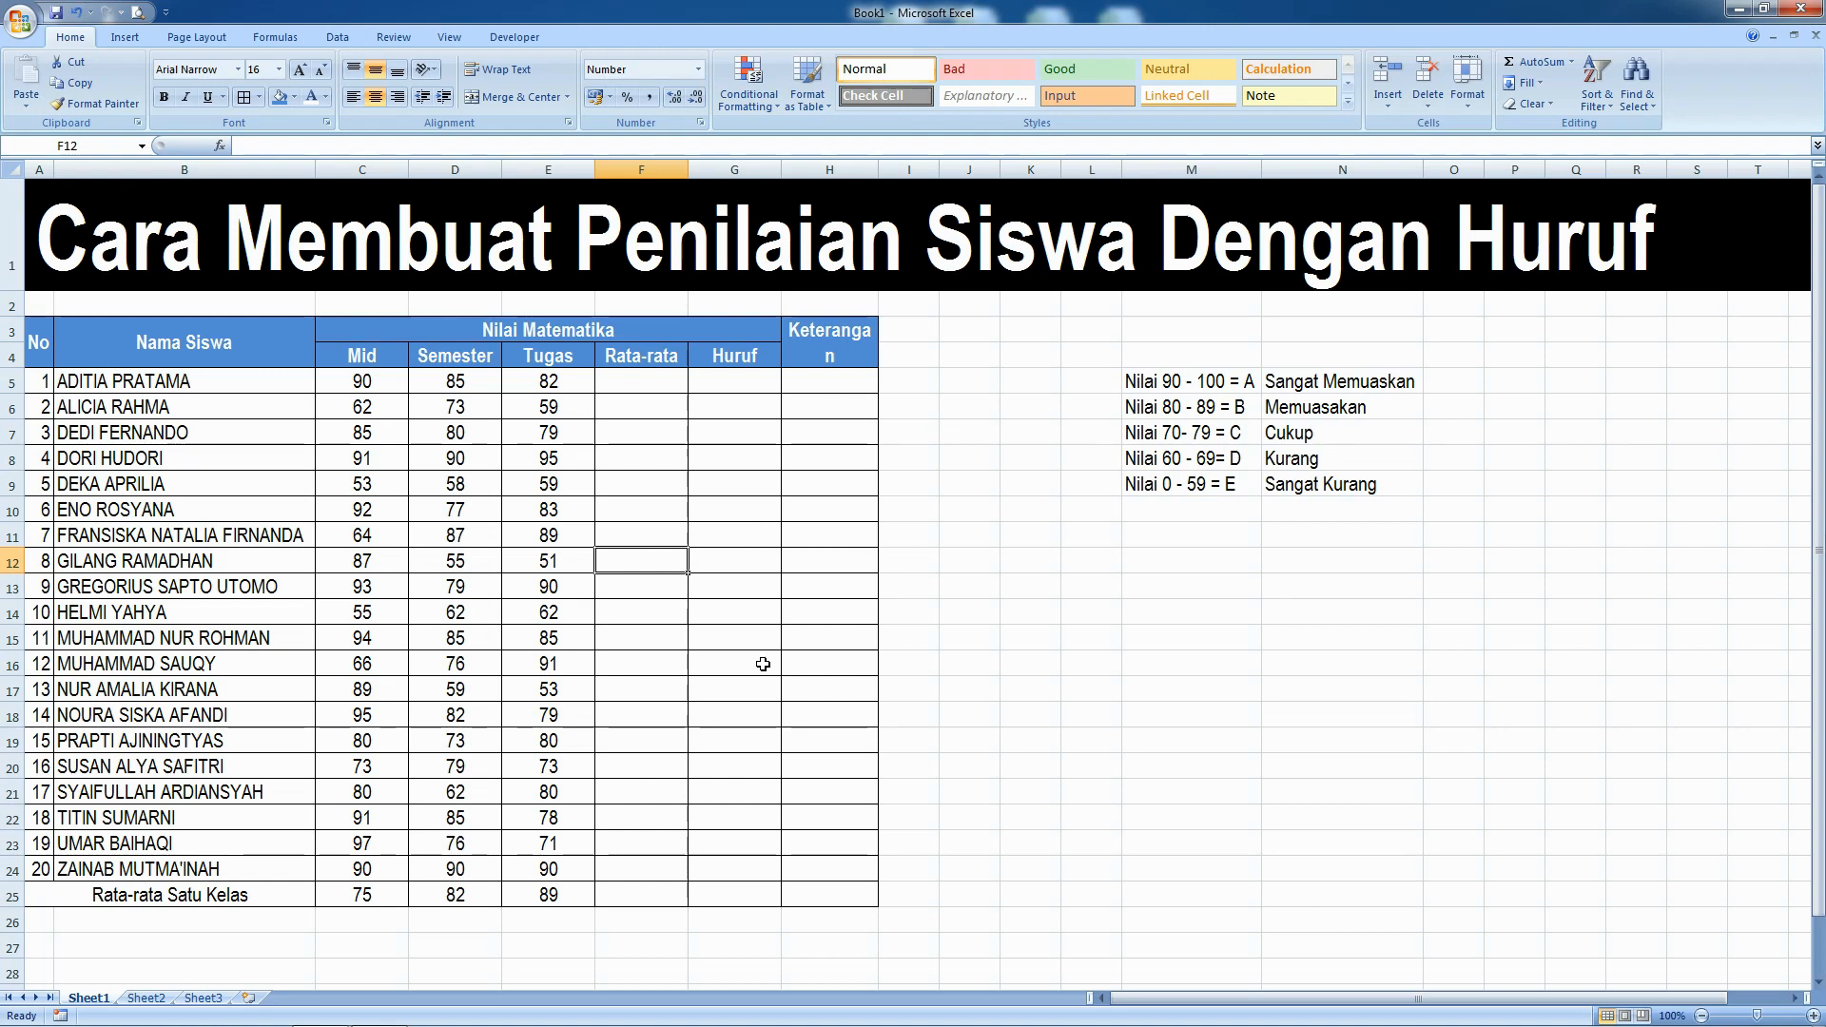
# Widen column H so that the Keterangan heading fits on one line.
pyautogui.click(987, 607)
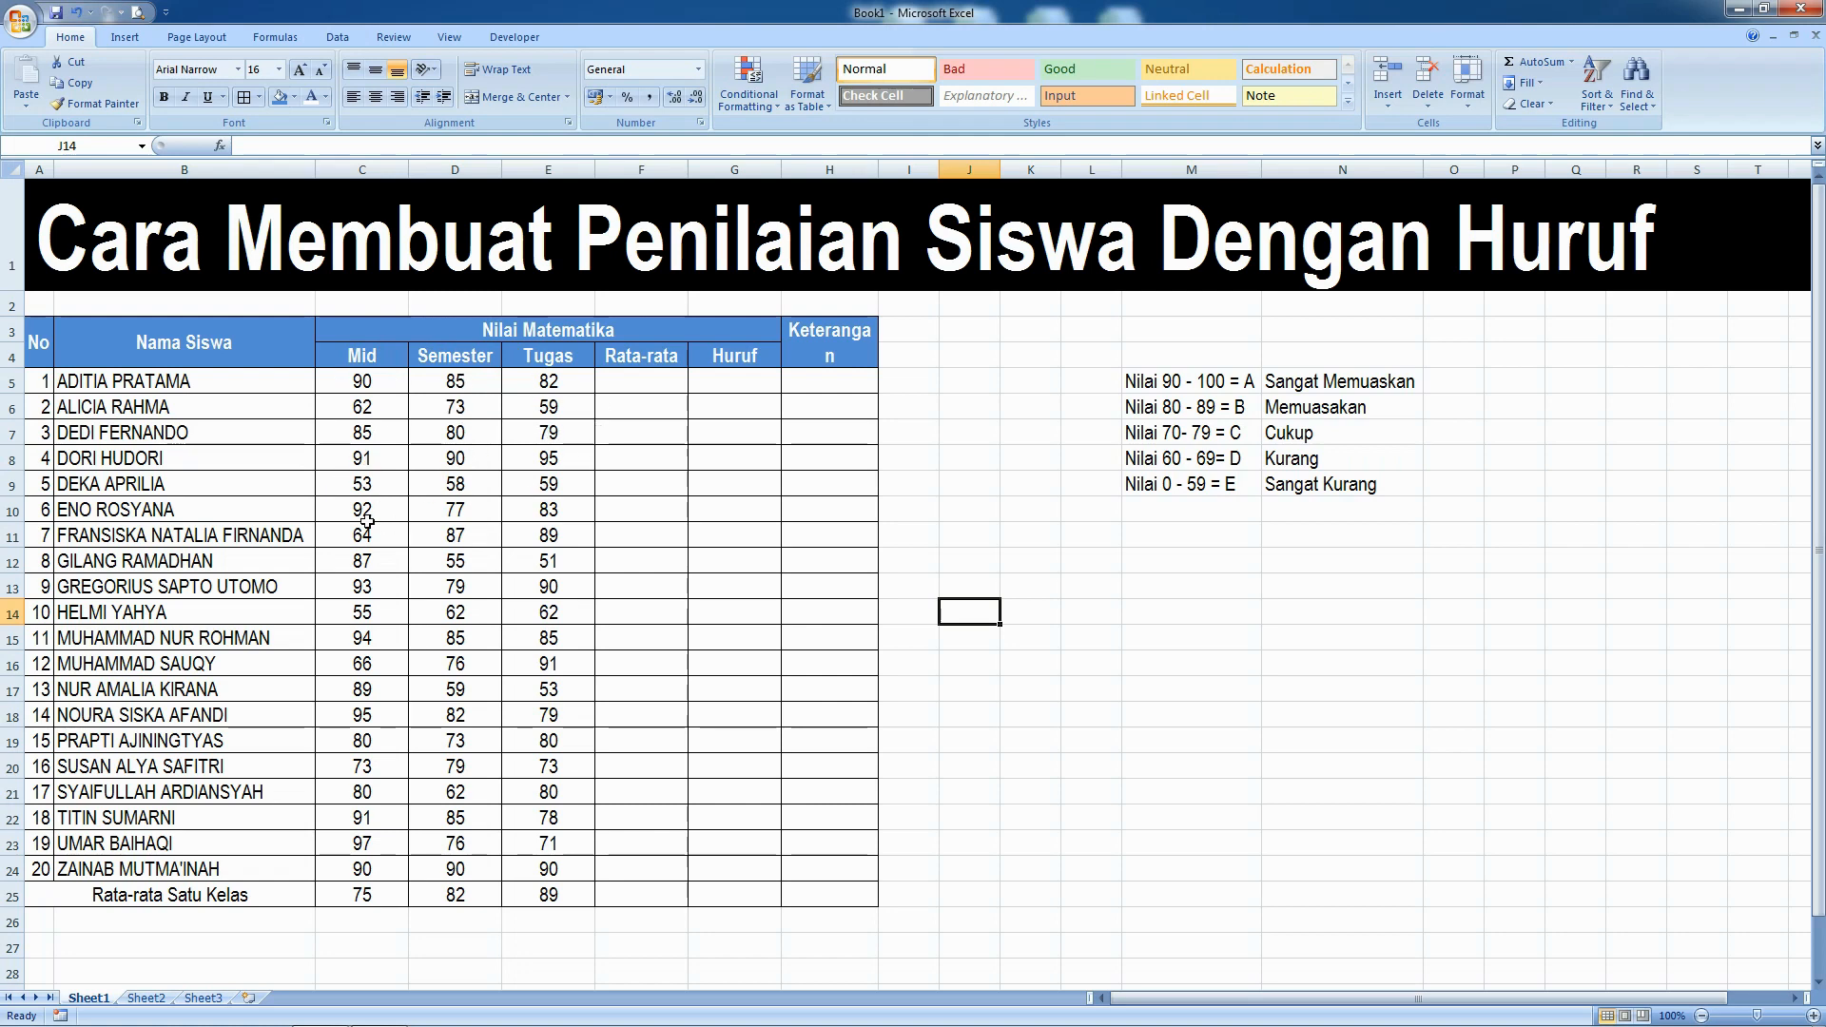
pyautogui.click(628, 382)
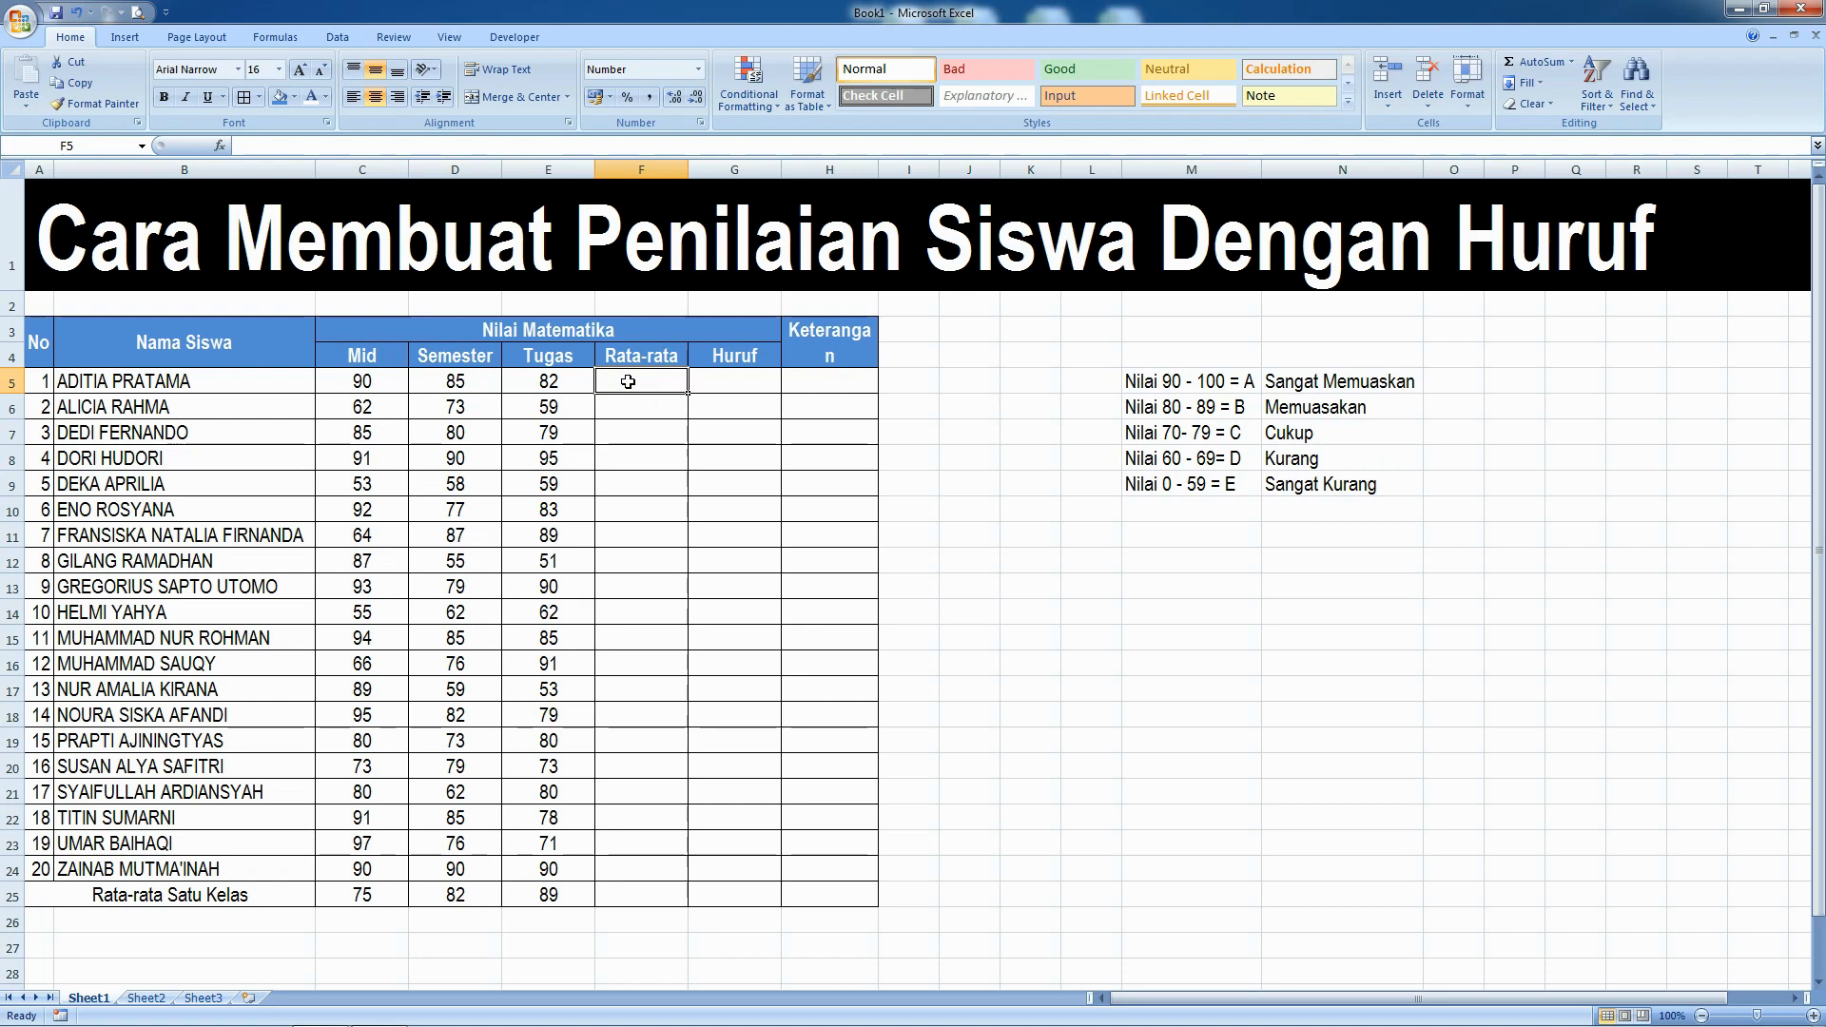
pyautogui.click(741, 375)
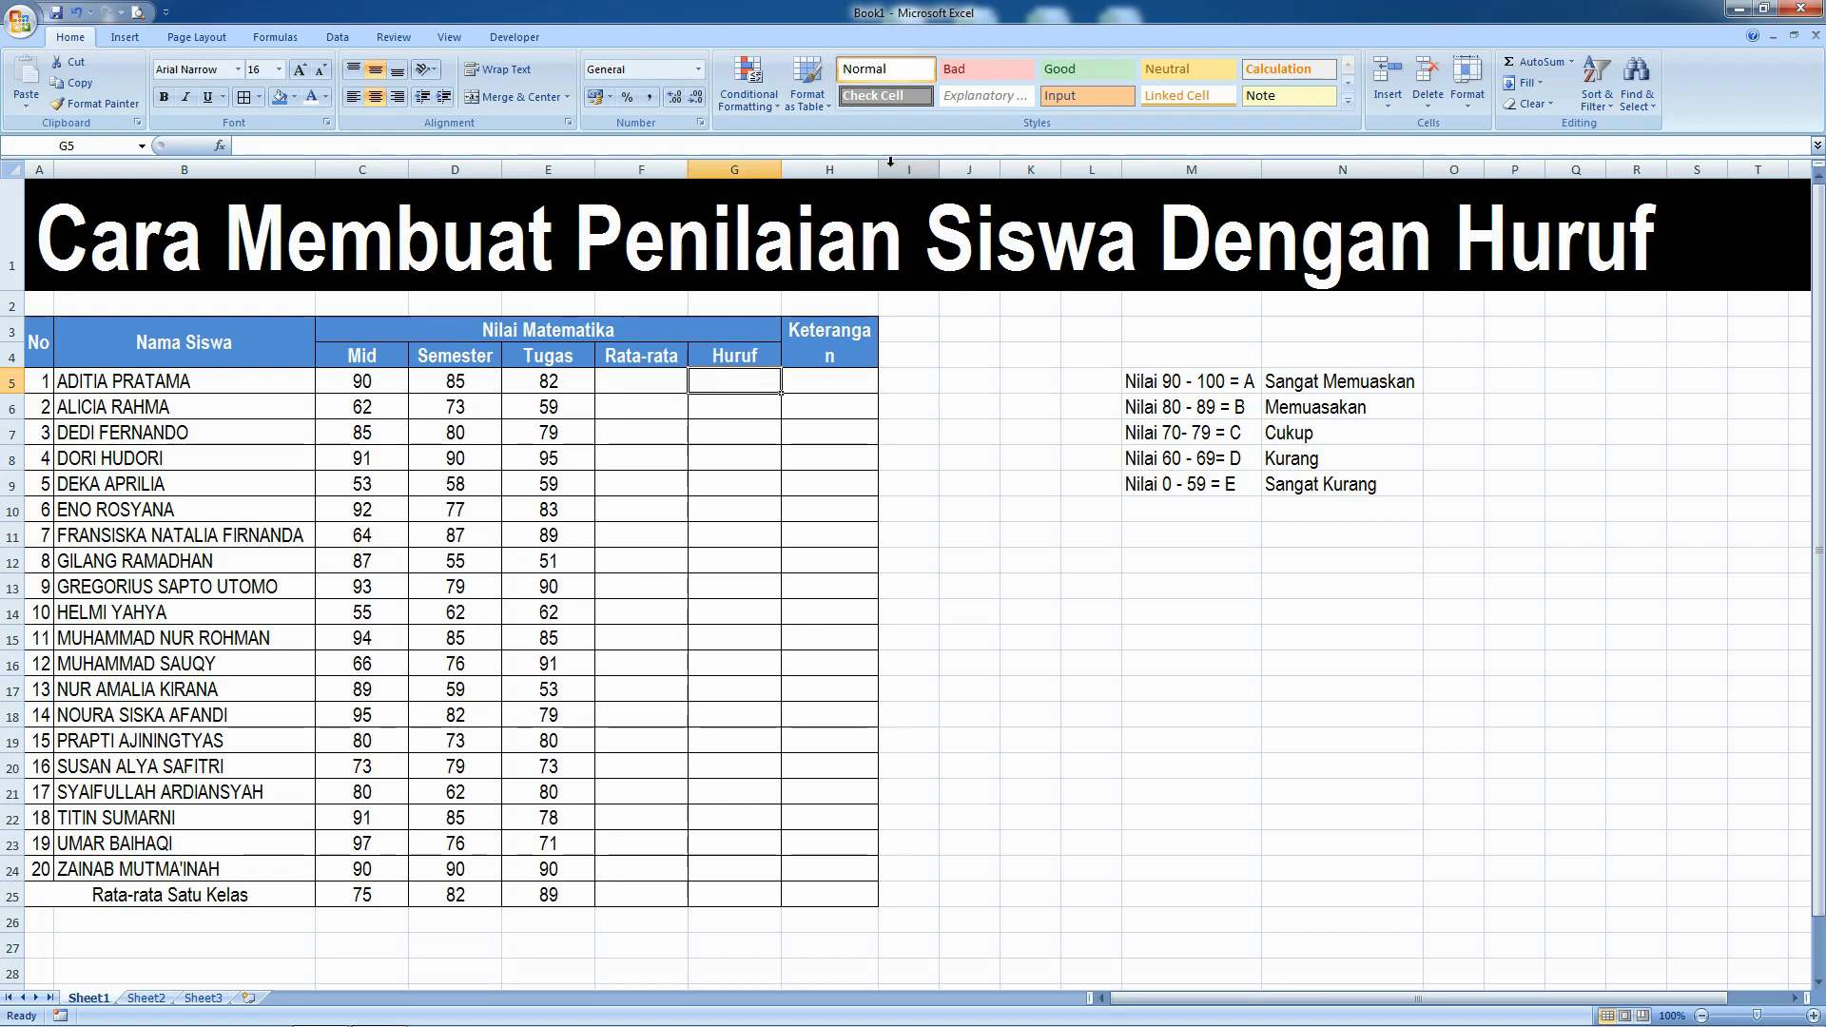
pyautogui.moveTo(878, 170); pyautogui.dragTo(949, 171)
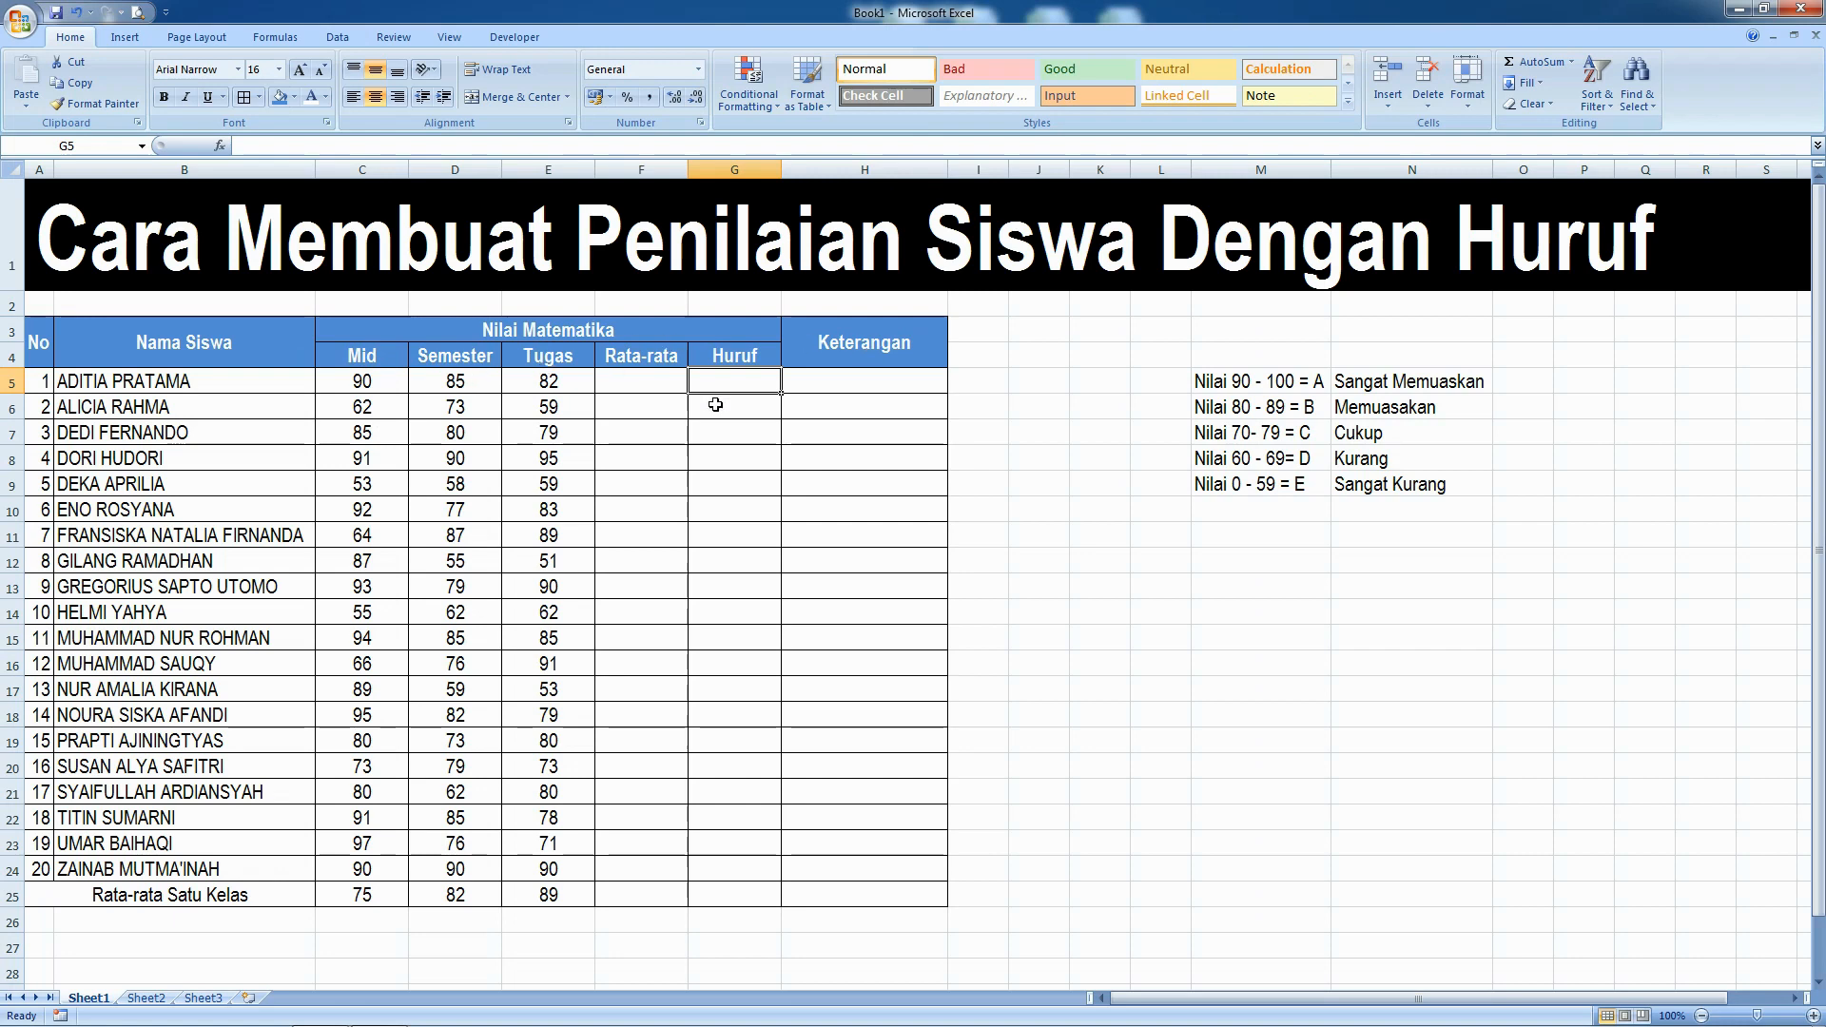
pyautogui.click(291, 472)
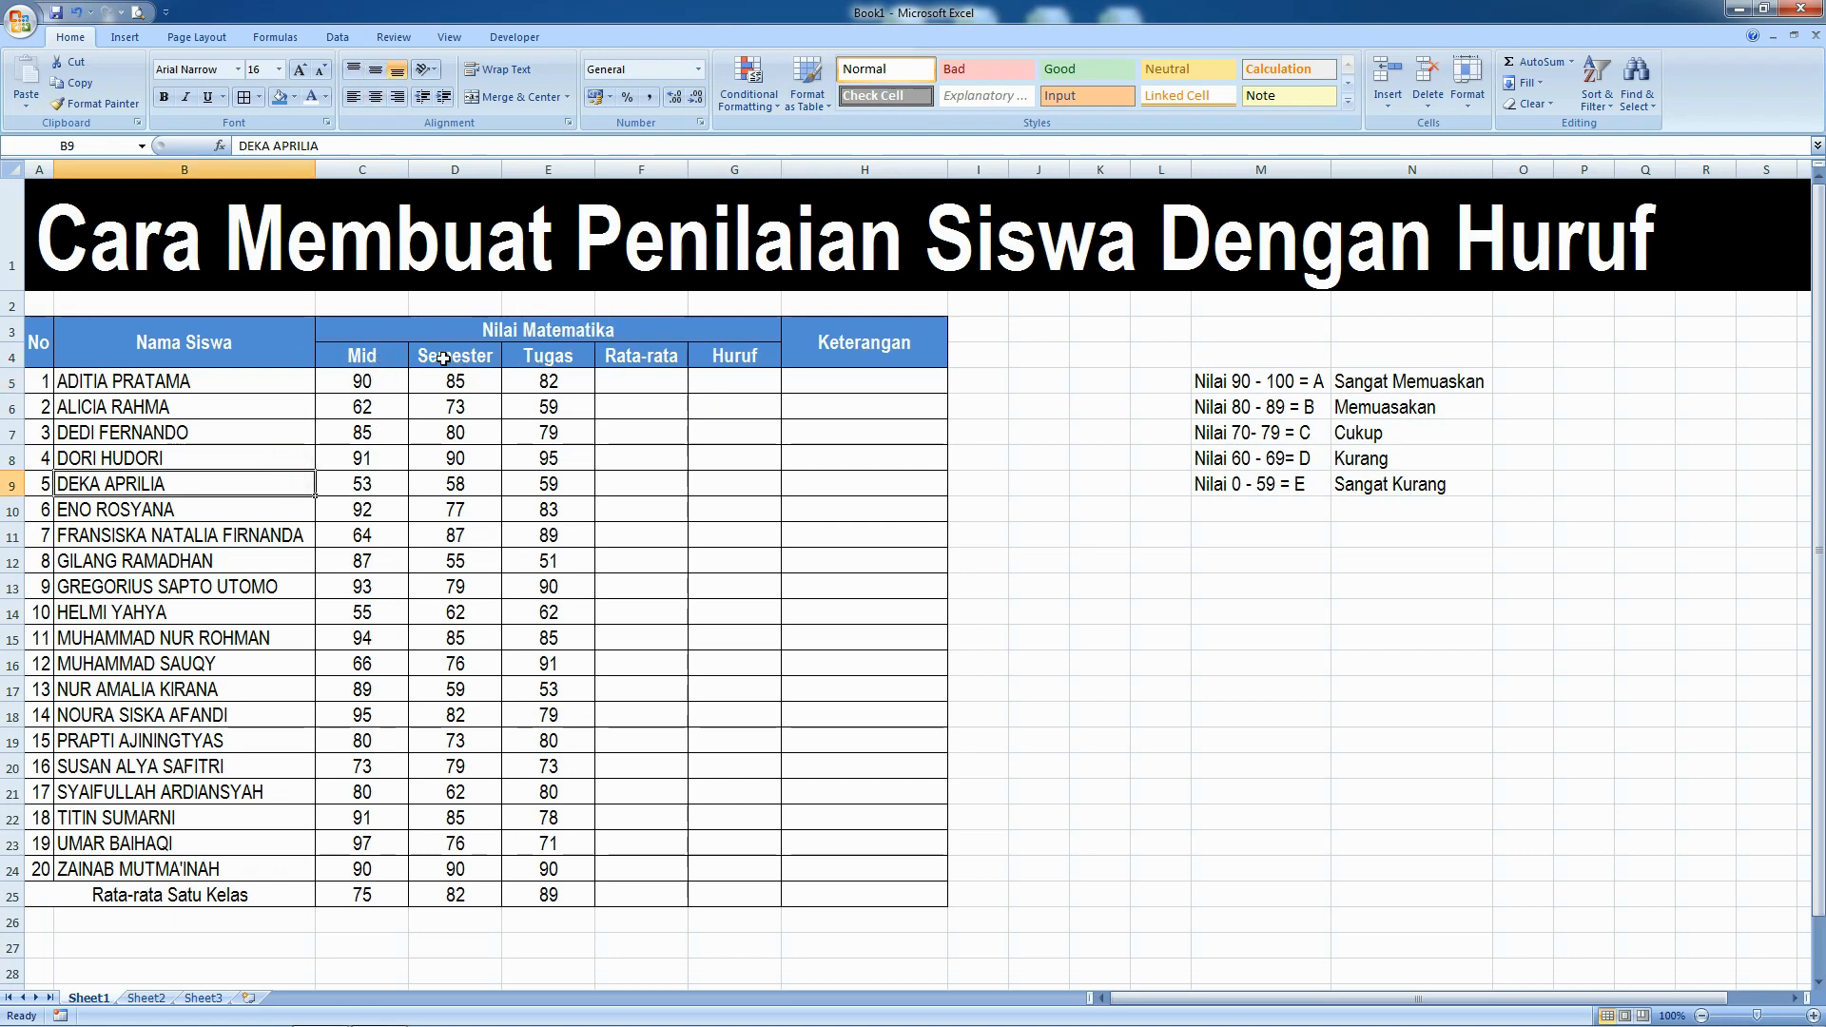
pyautogui.click(759, 591)
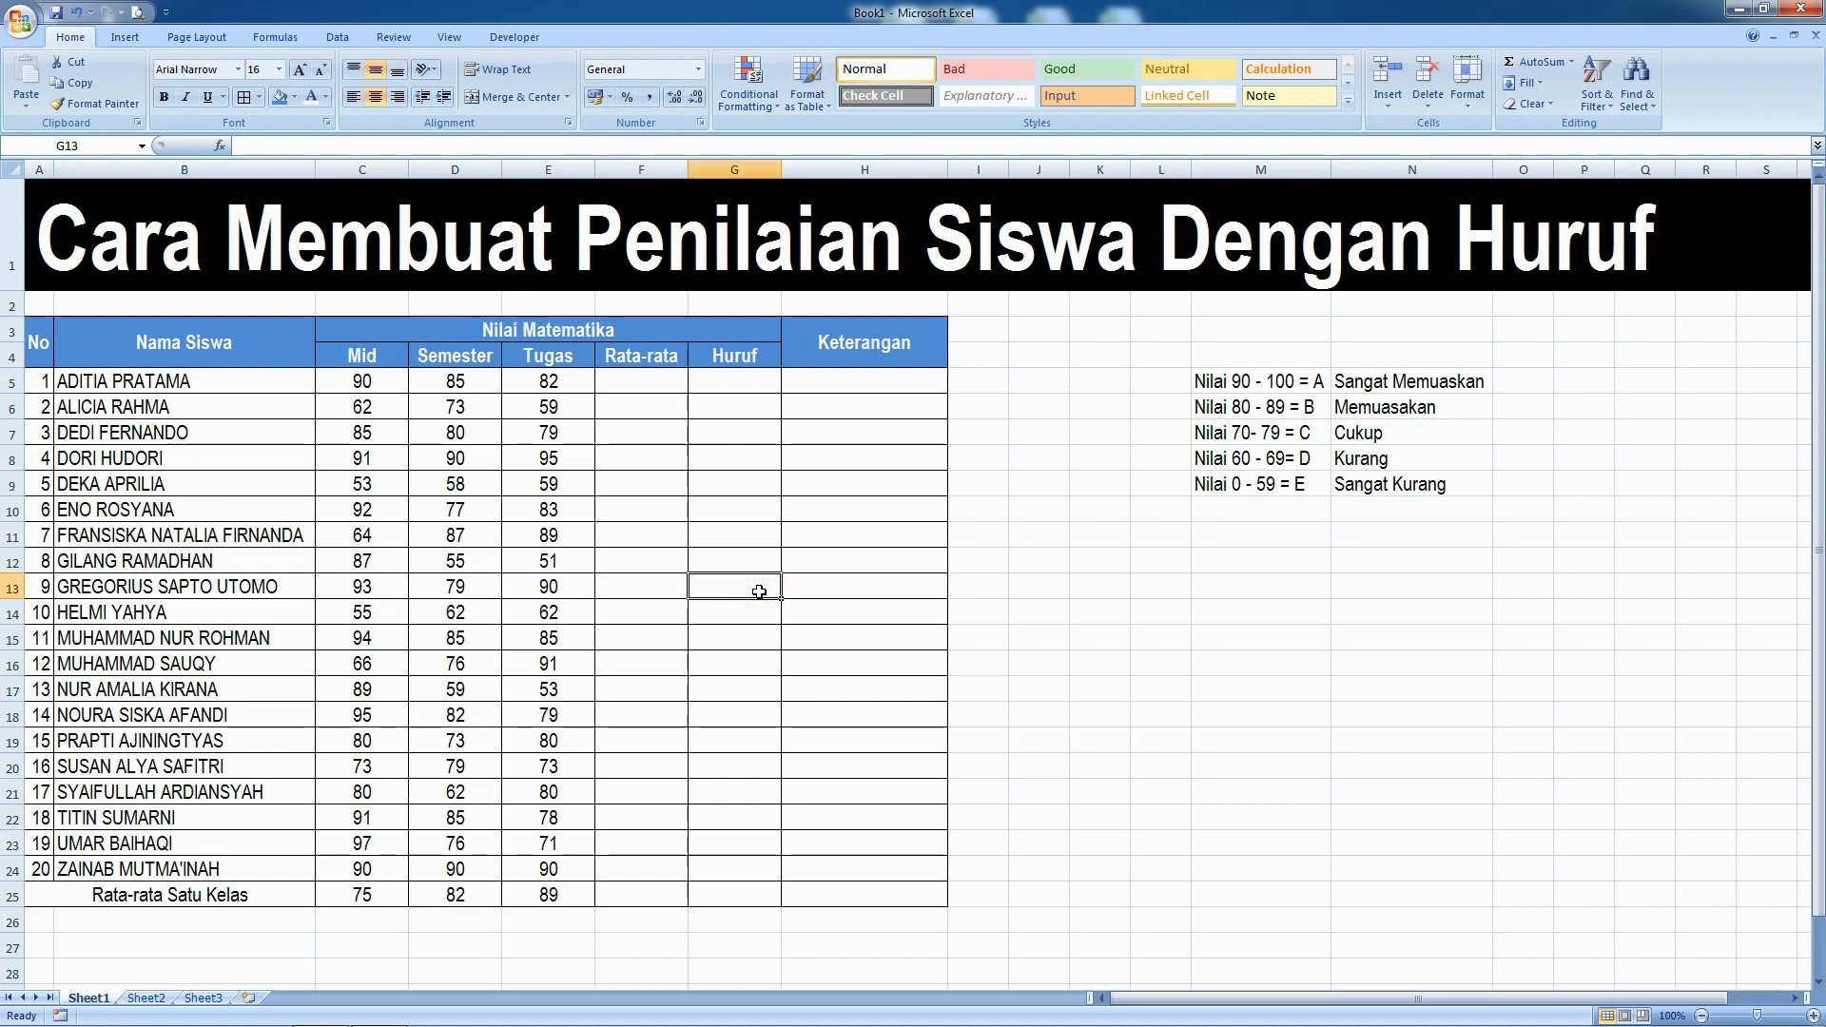
pyautogui.click(709, 759)
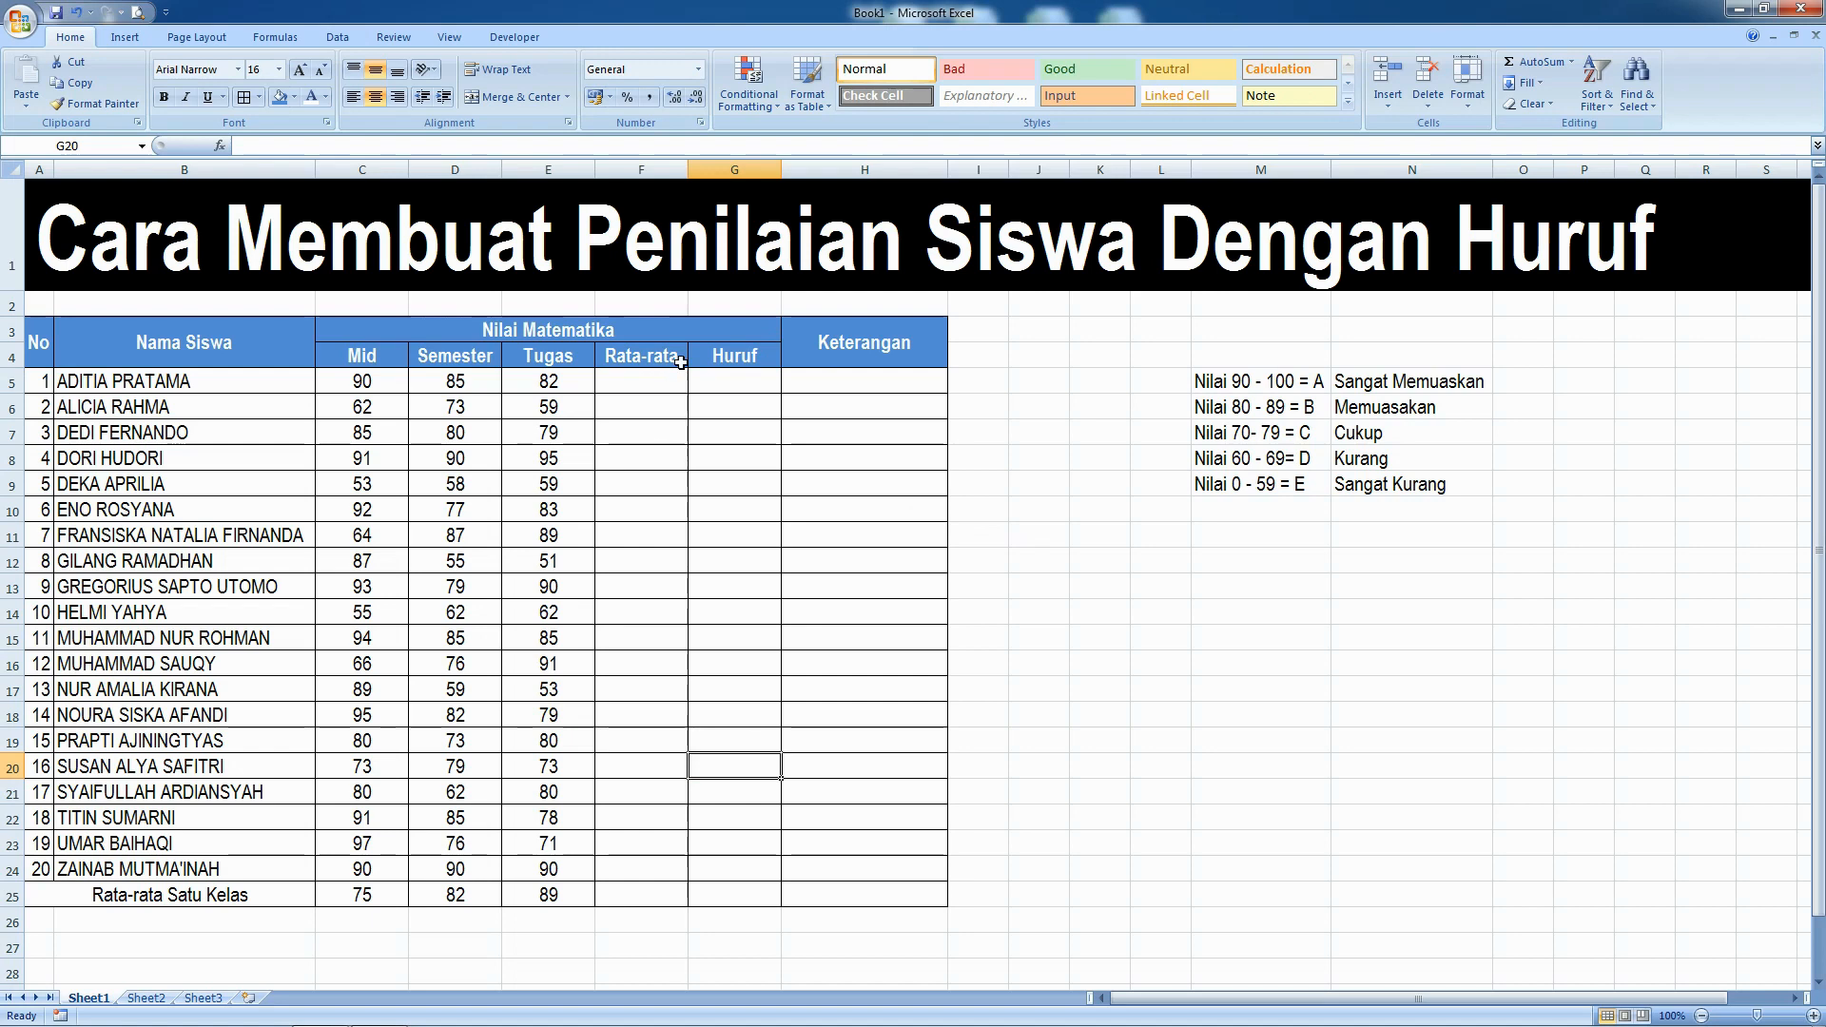
pyautogui.click(1126, 685)
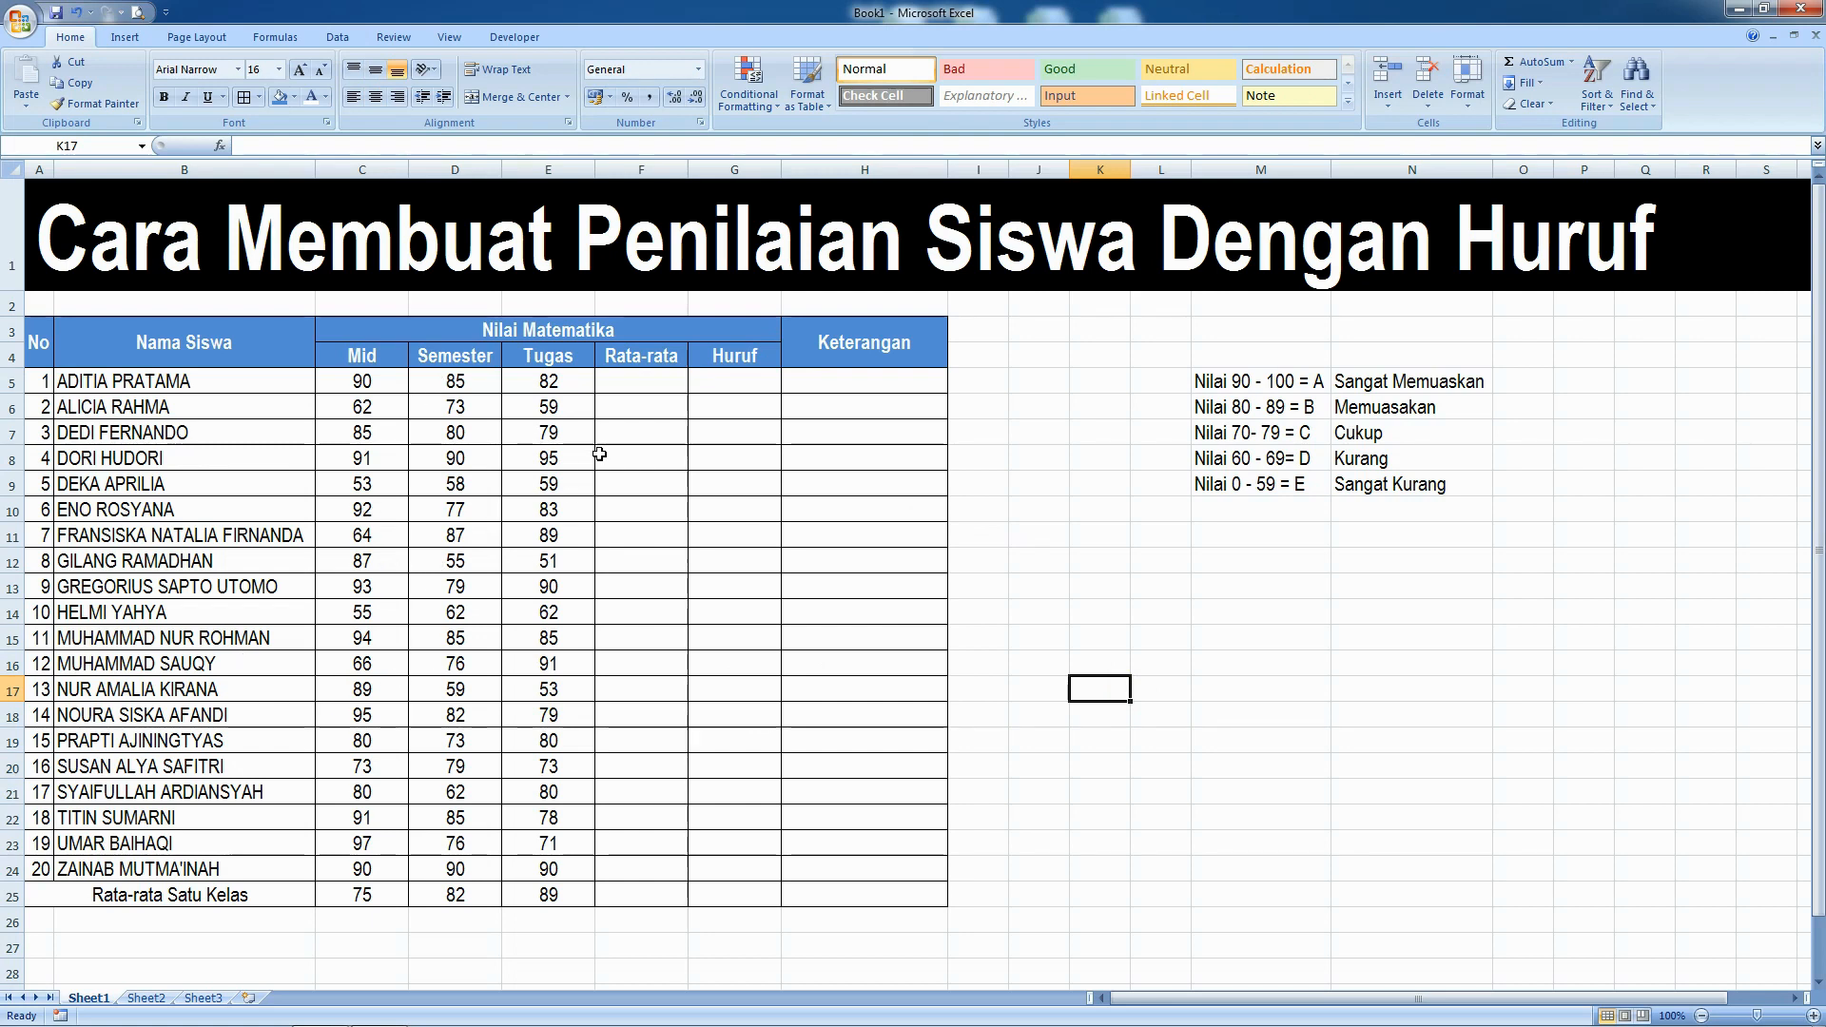
# Enter the formula =AVERAGE(C5:E5) in F5 to average the first student's Mid, Semester and Tugas scores.
pyautogui.click(642, 389)
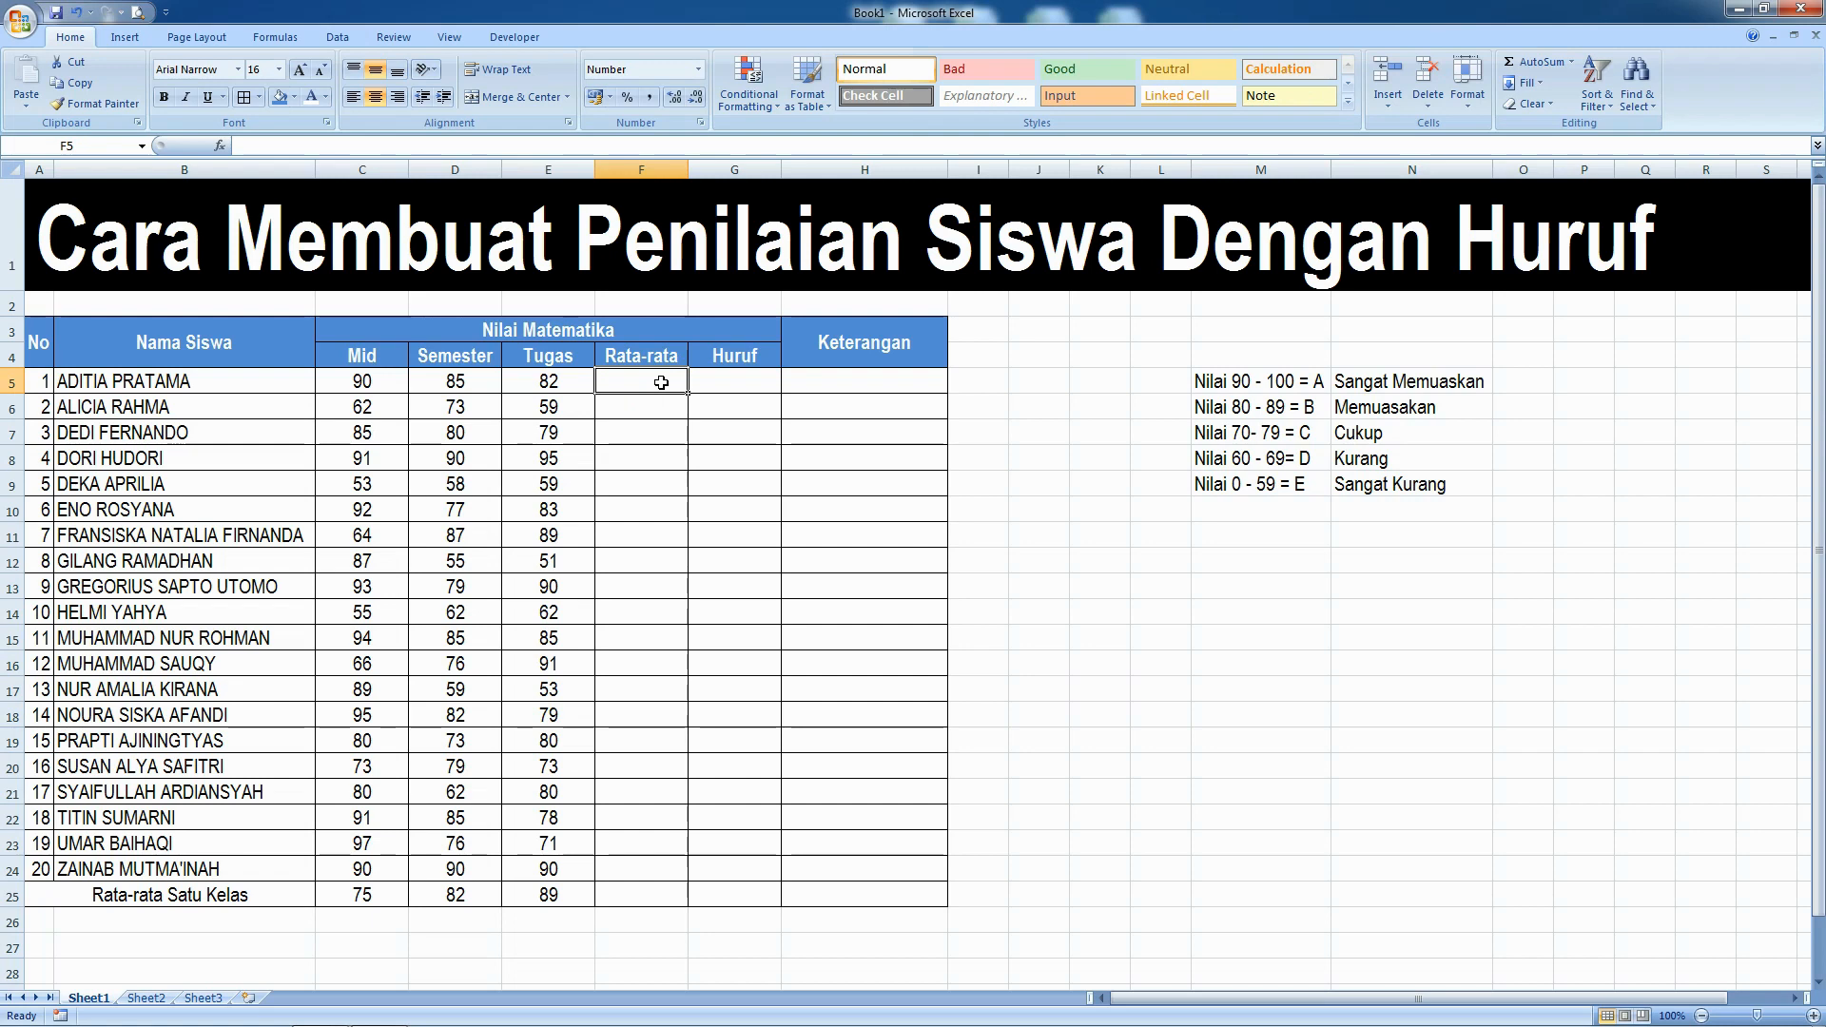
pyautogui.write('=')
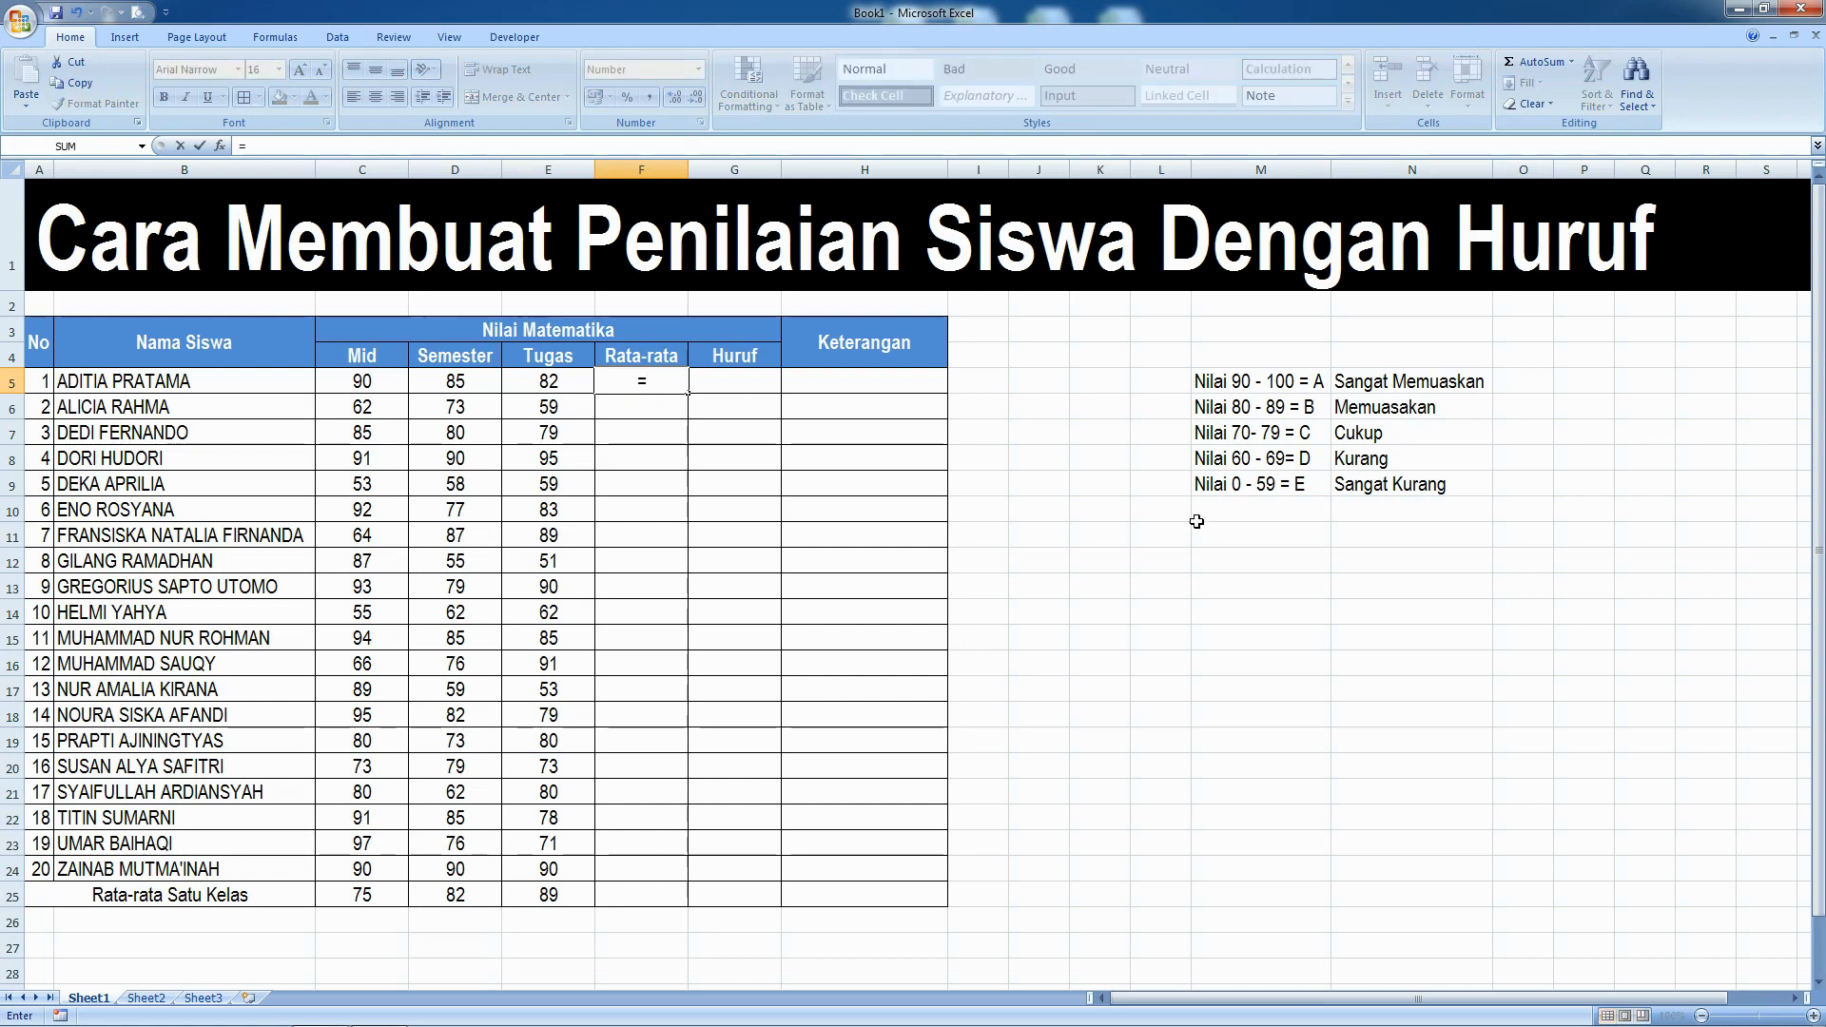
pyautogui.write('a')
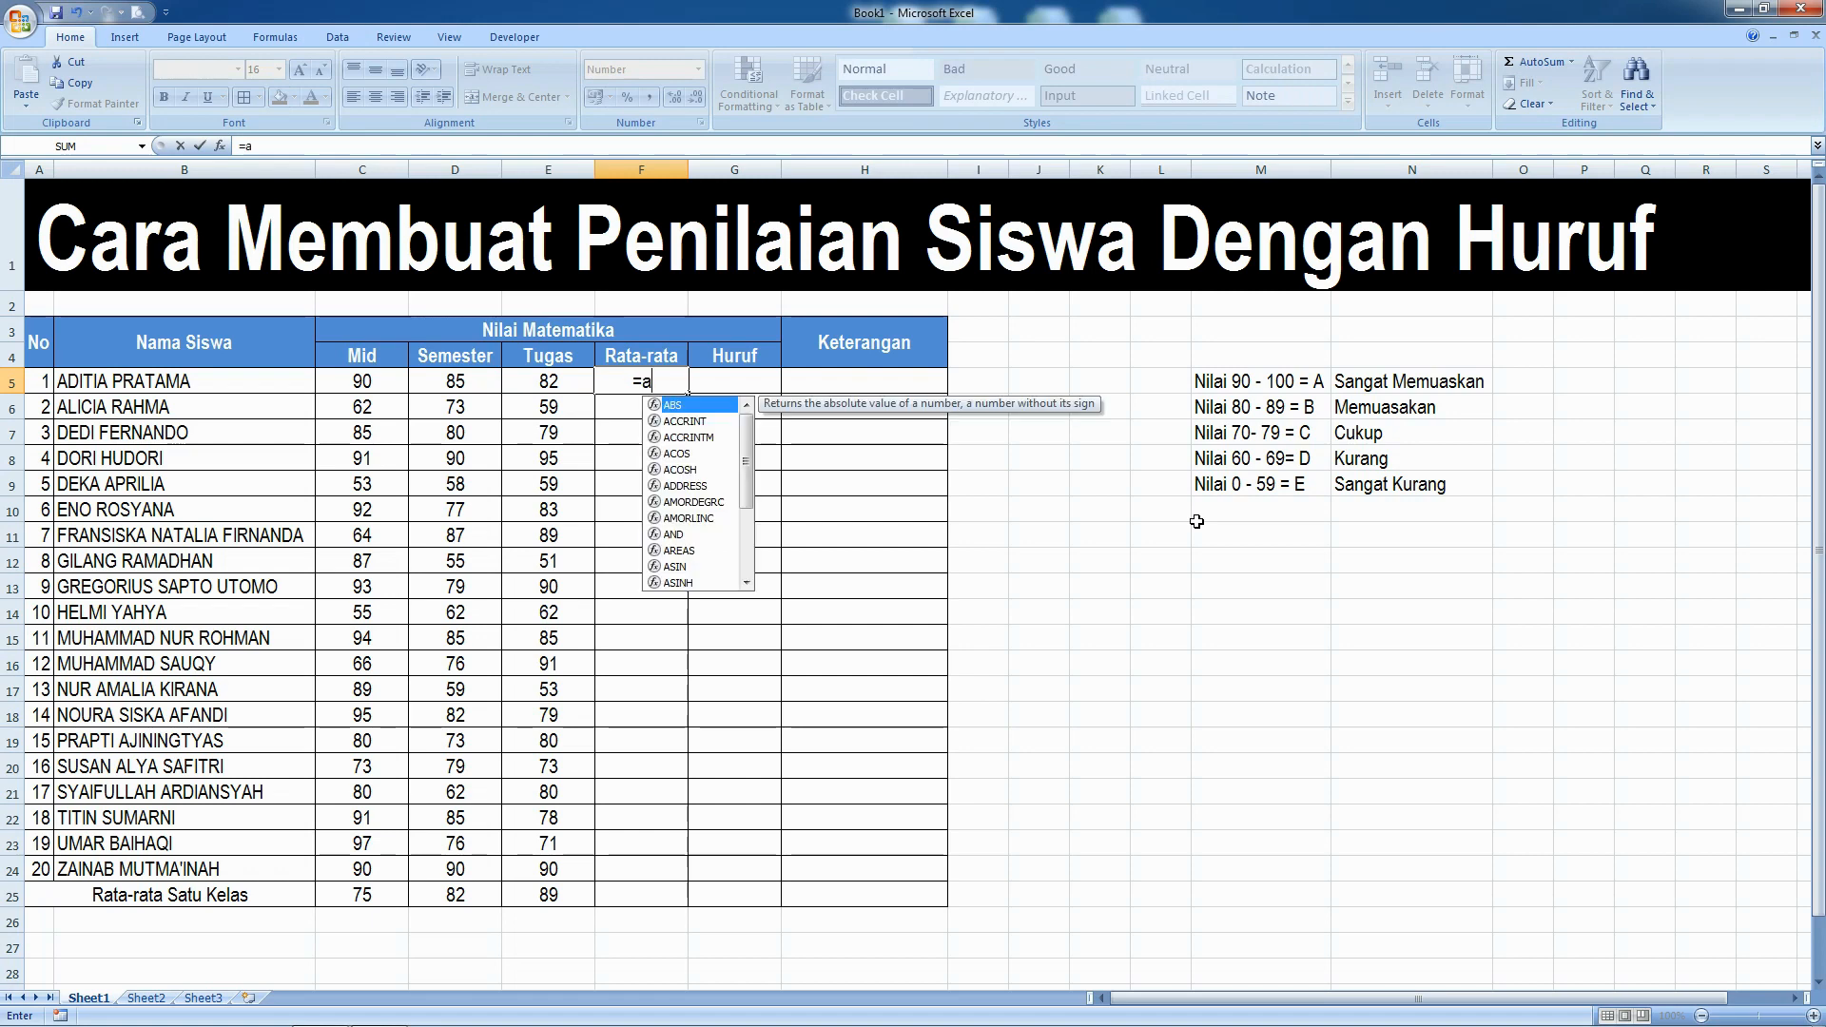
pyautogui.press('BackSpace')
pyautogui.write('AVERA')
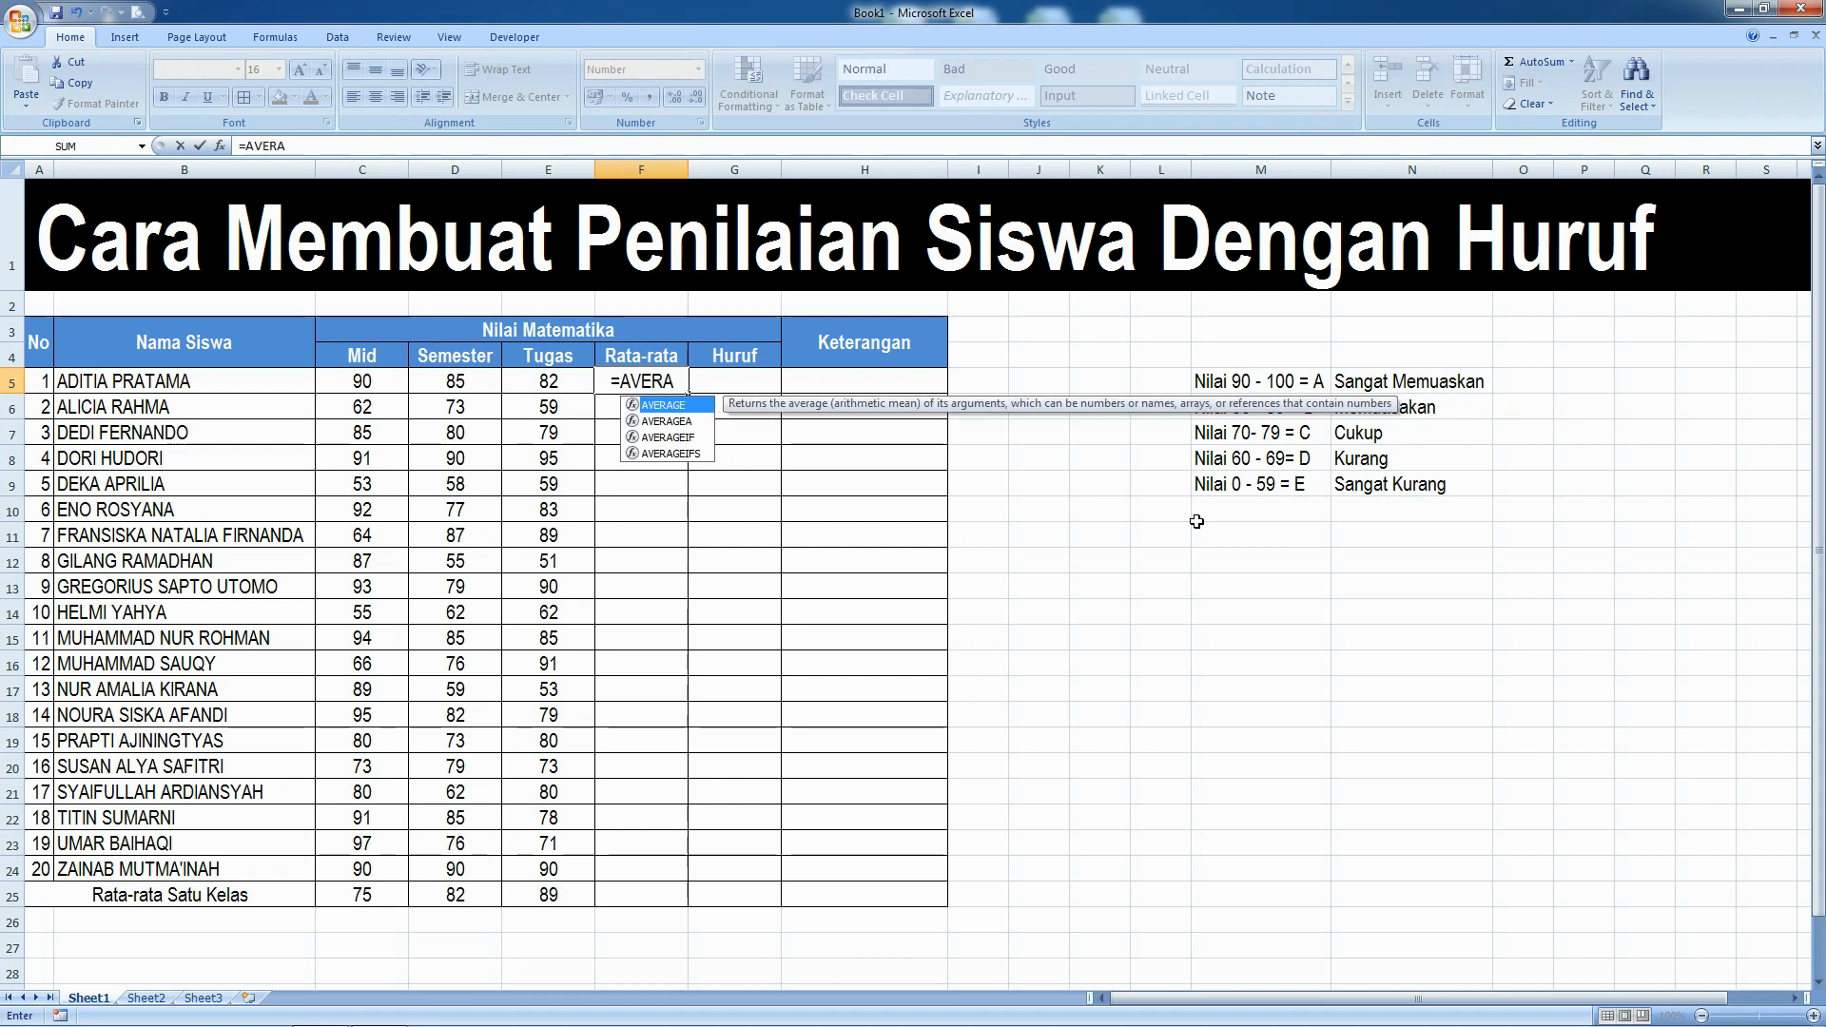
pyautogui.write('GE')
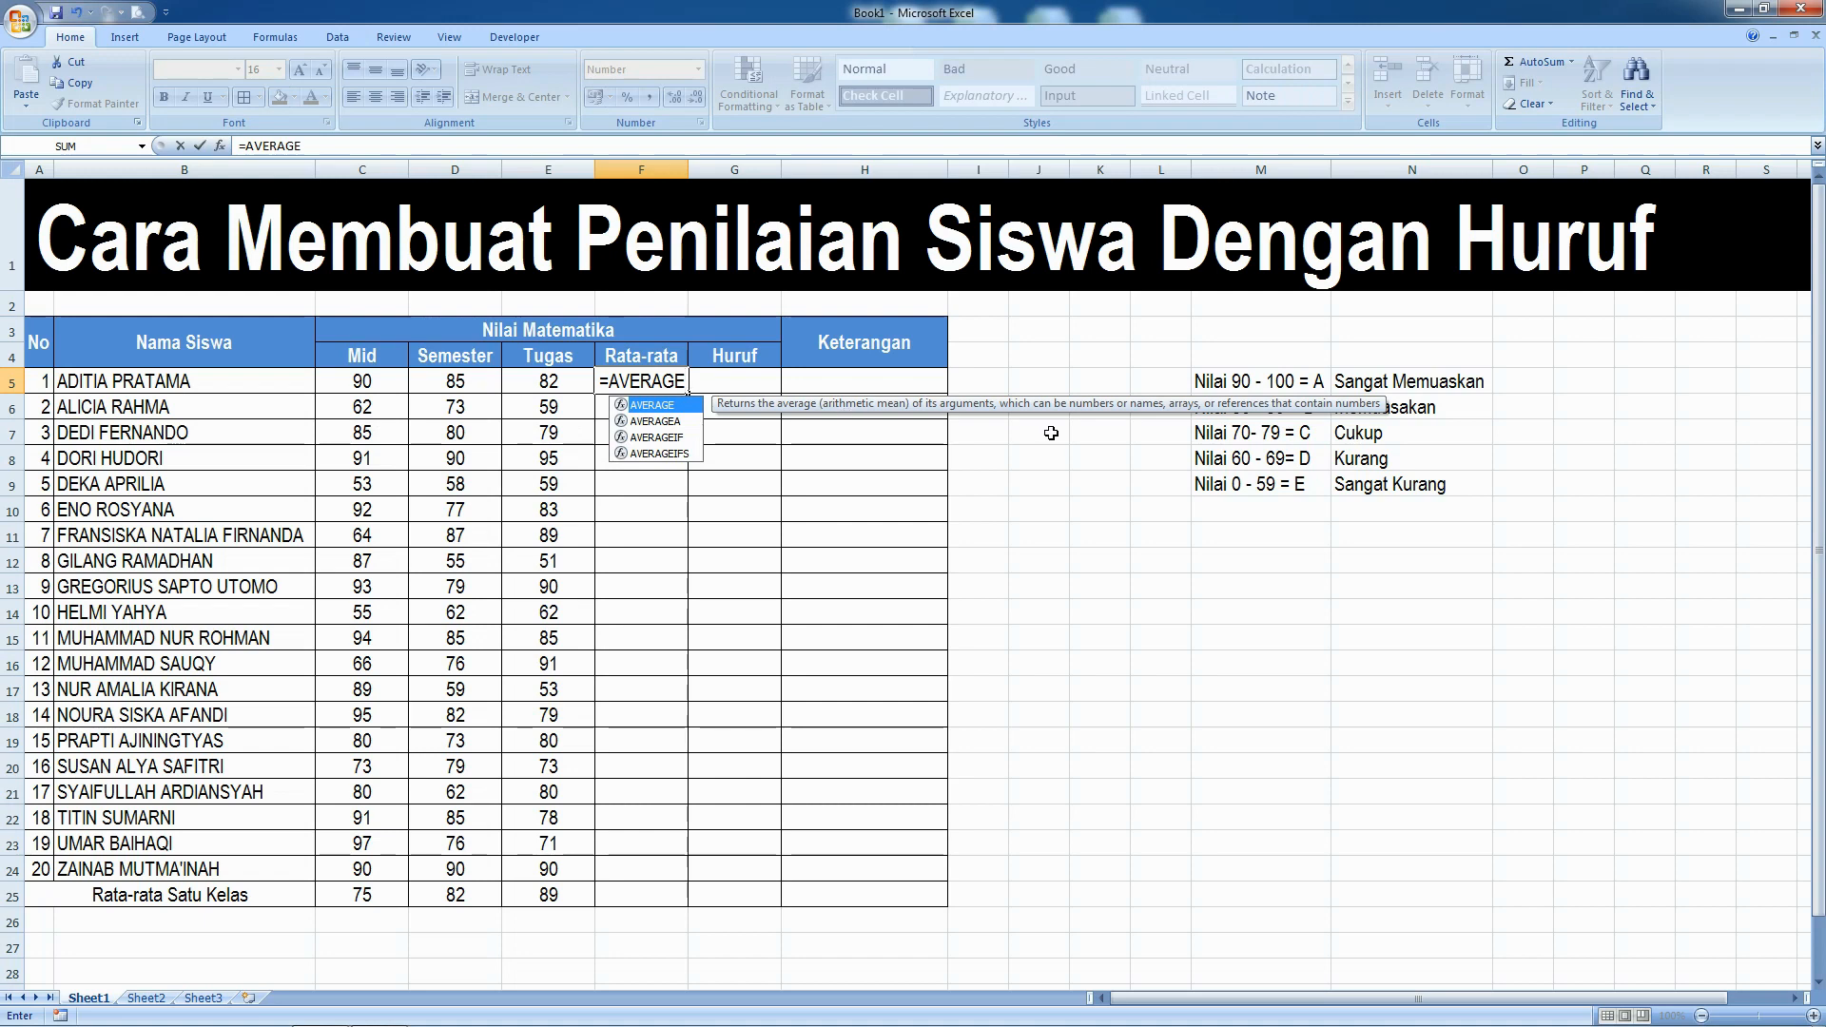
pyautogui.write('(')
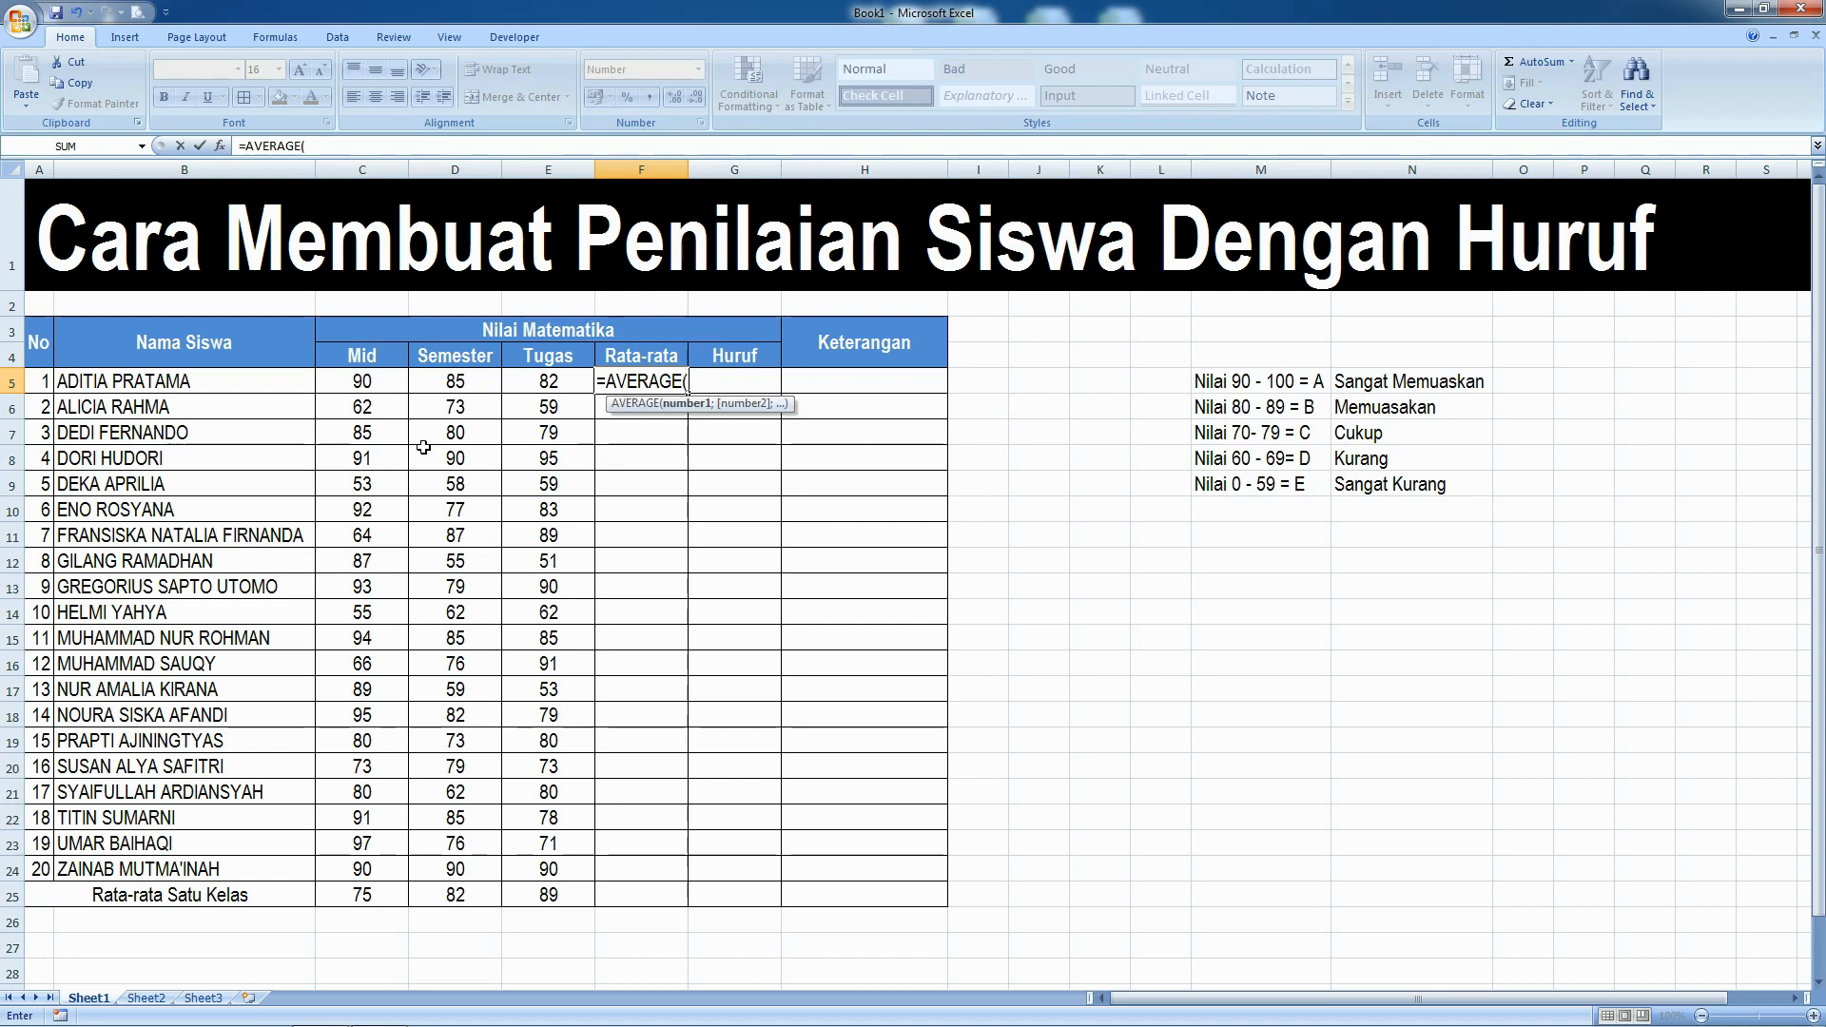
pyautogui.click(372, 387)
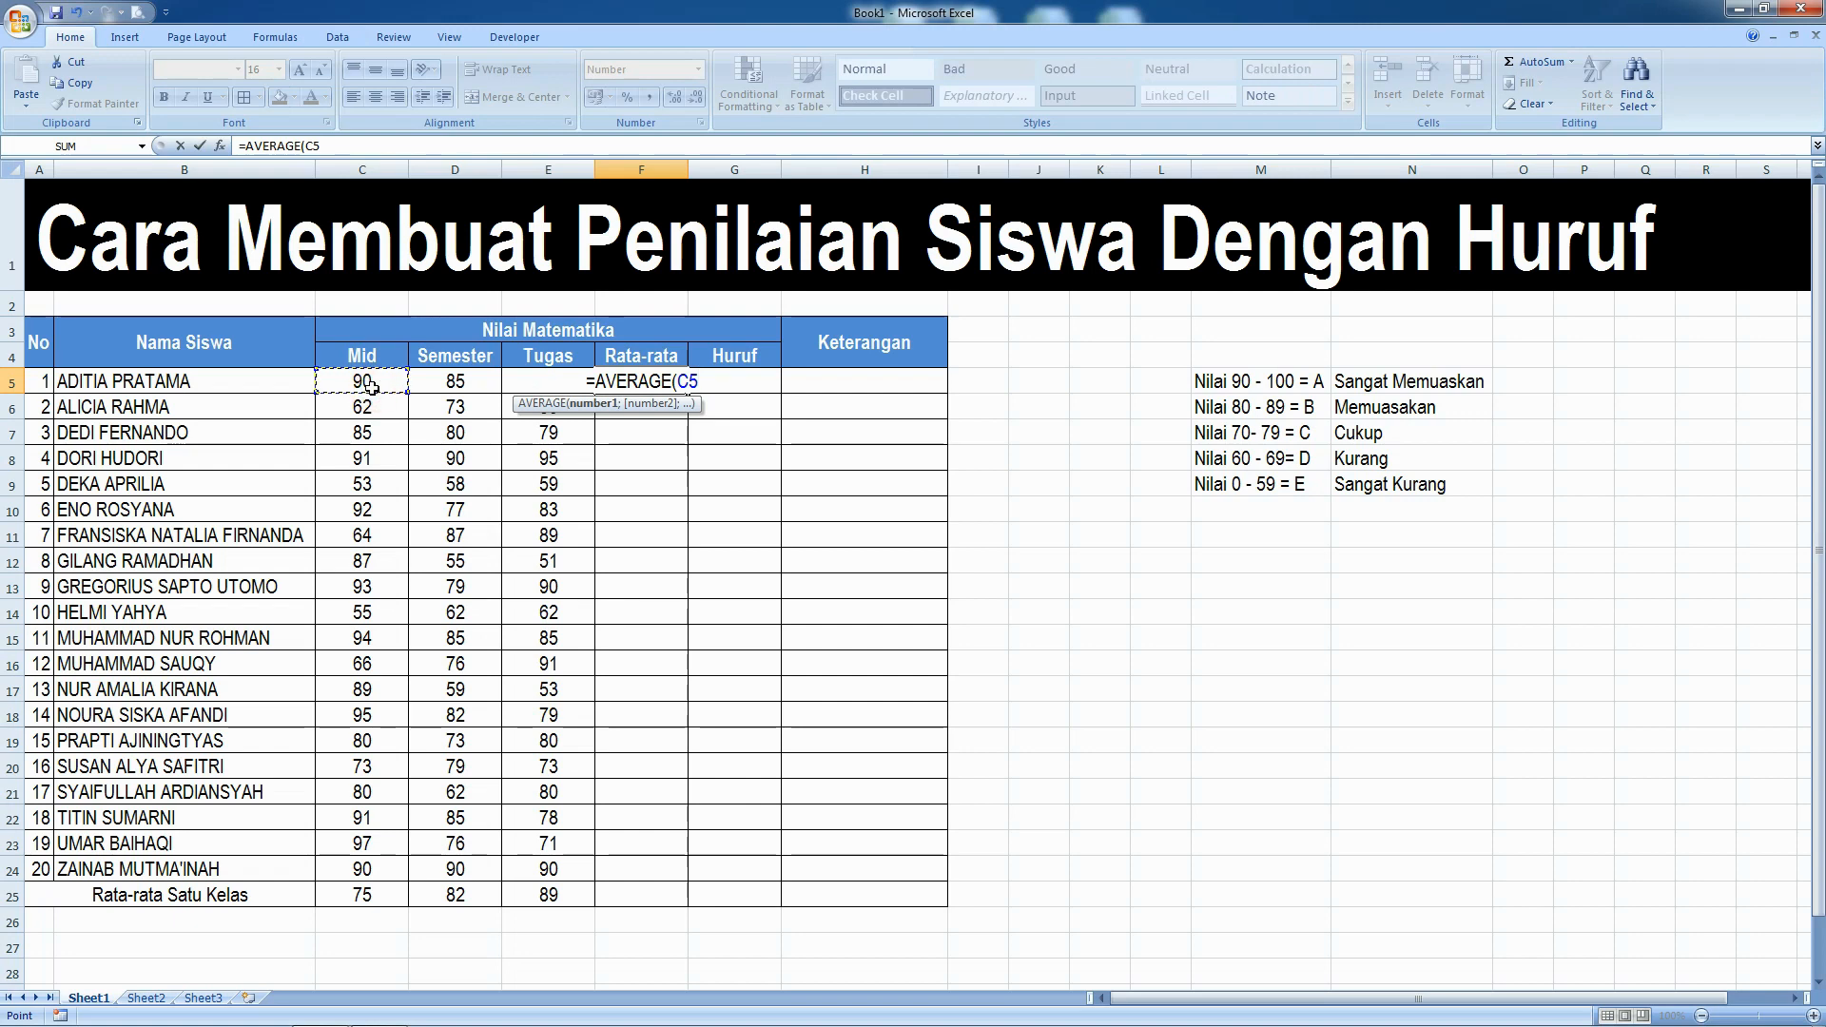
pyautogui.moveTo(372, 387); pyautogui.dragTo(531, 385)
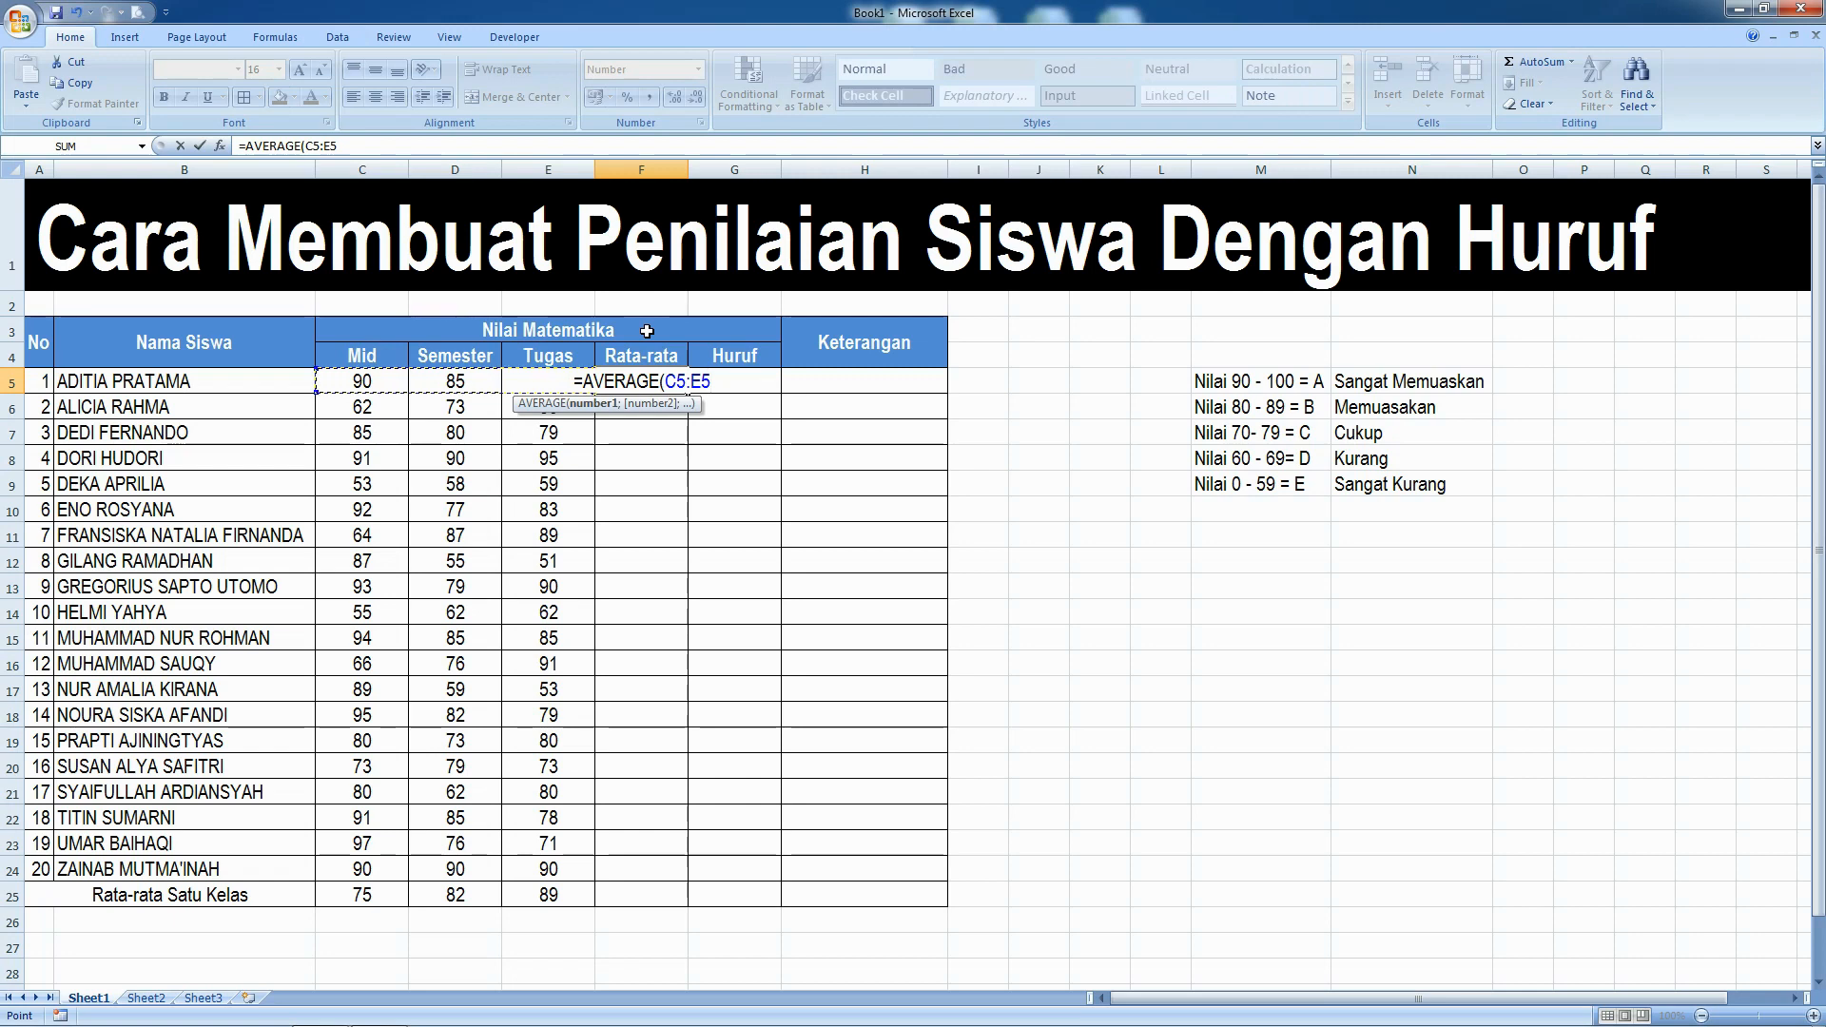
pyautogui.write(')')
pyautogui.press('Return')
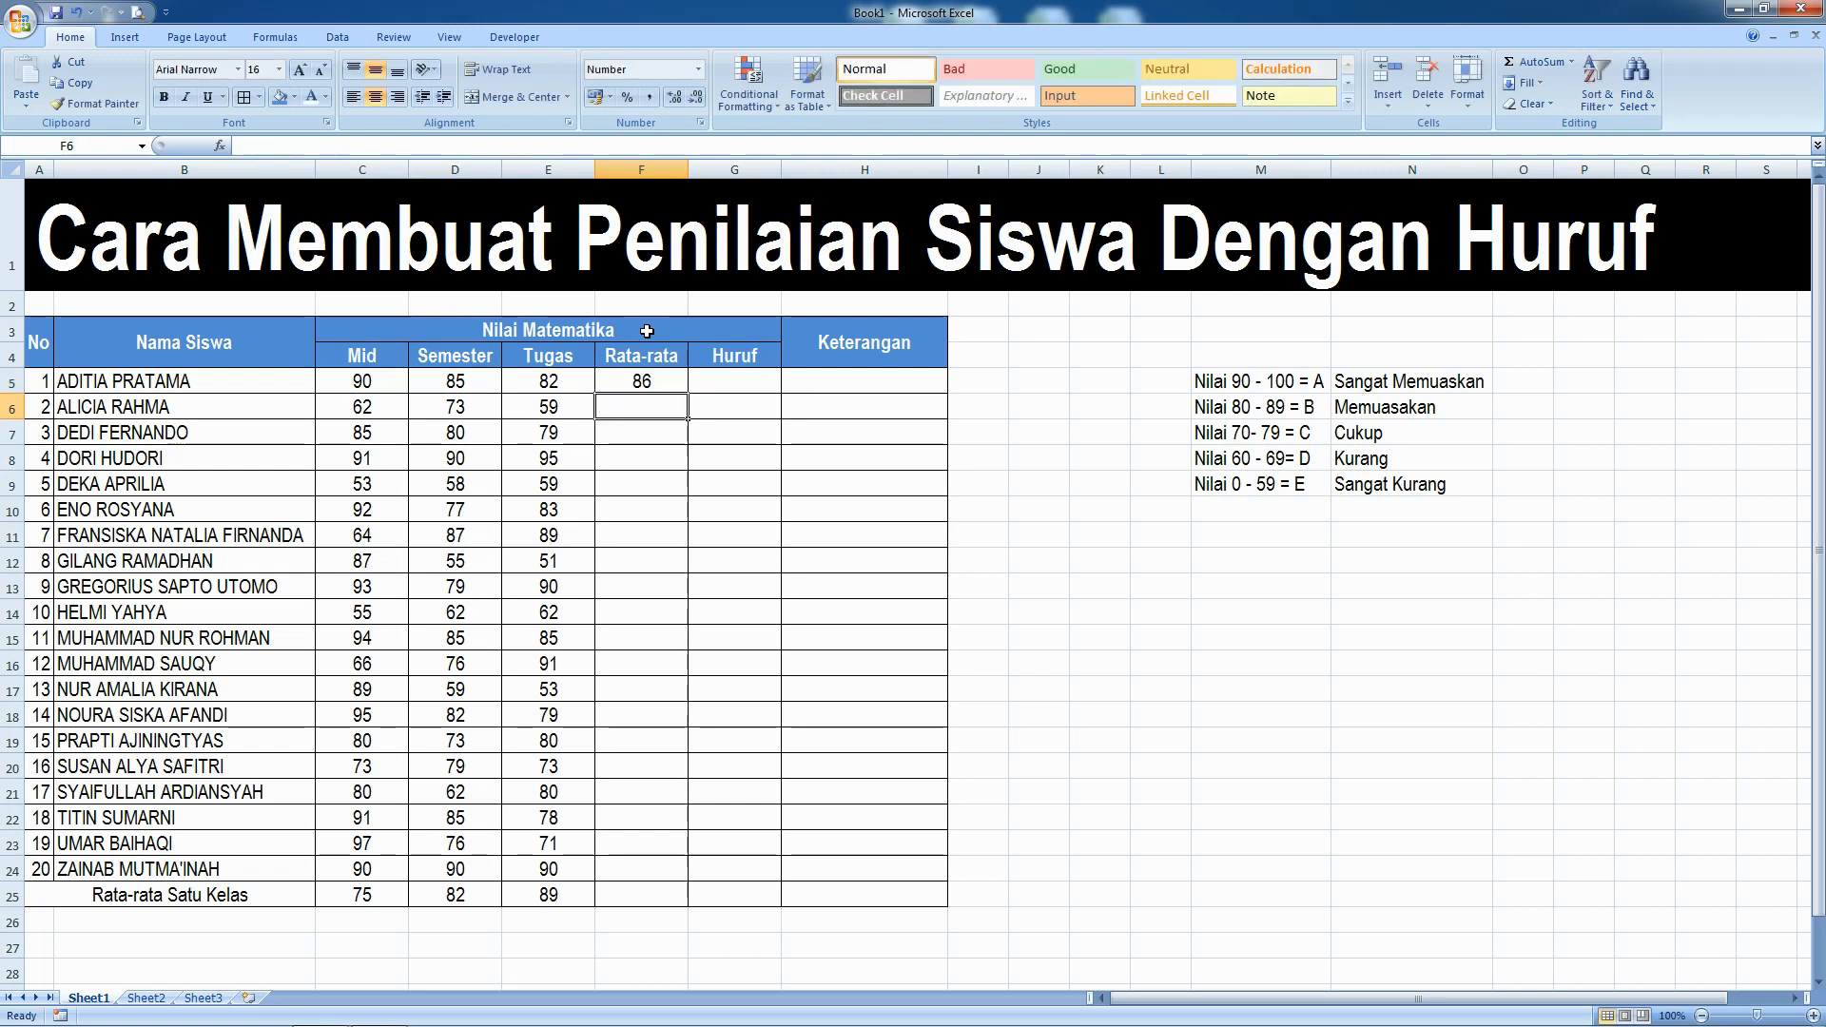
# Increase the displayed precision of the average in F5 to six decimal places.
pyautogui.click(659, 381)
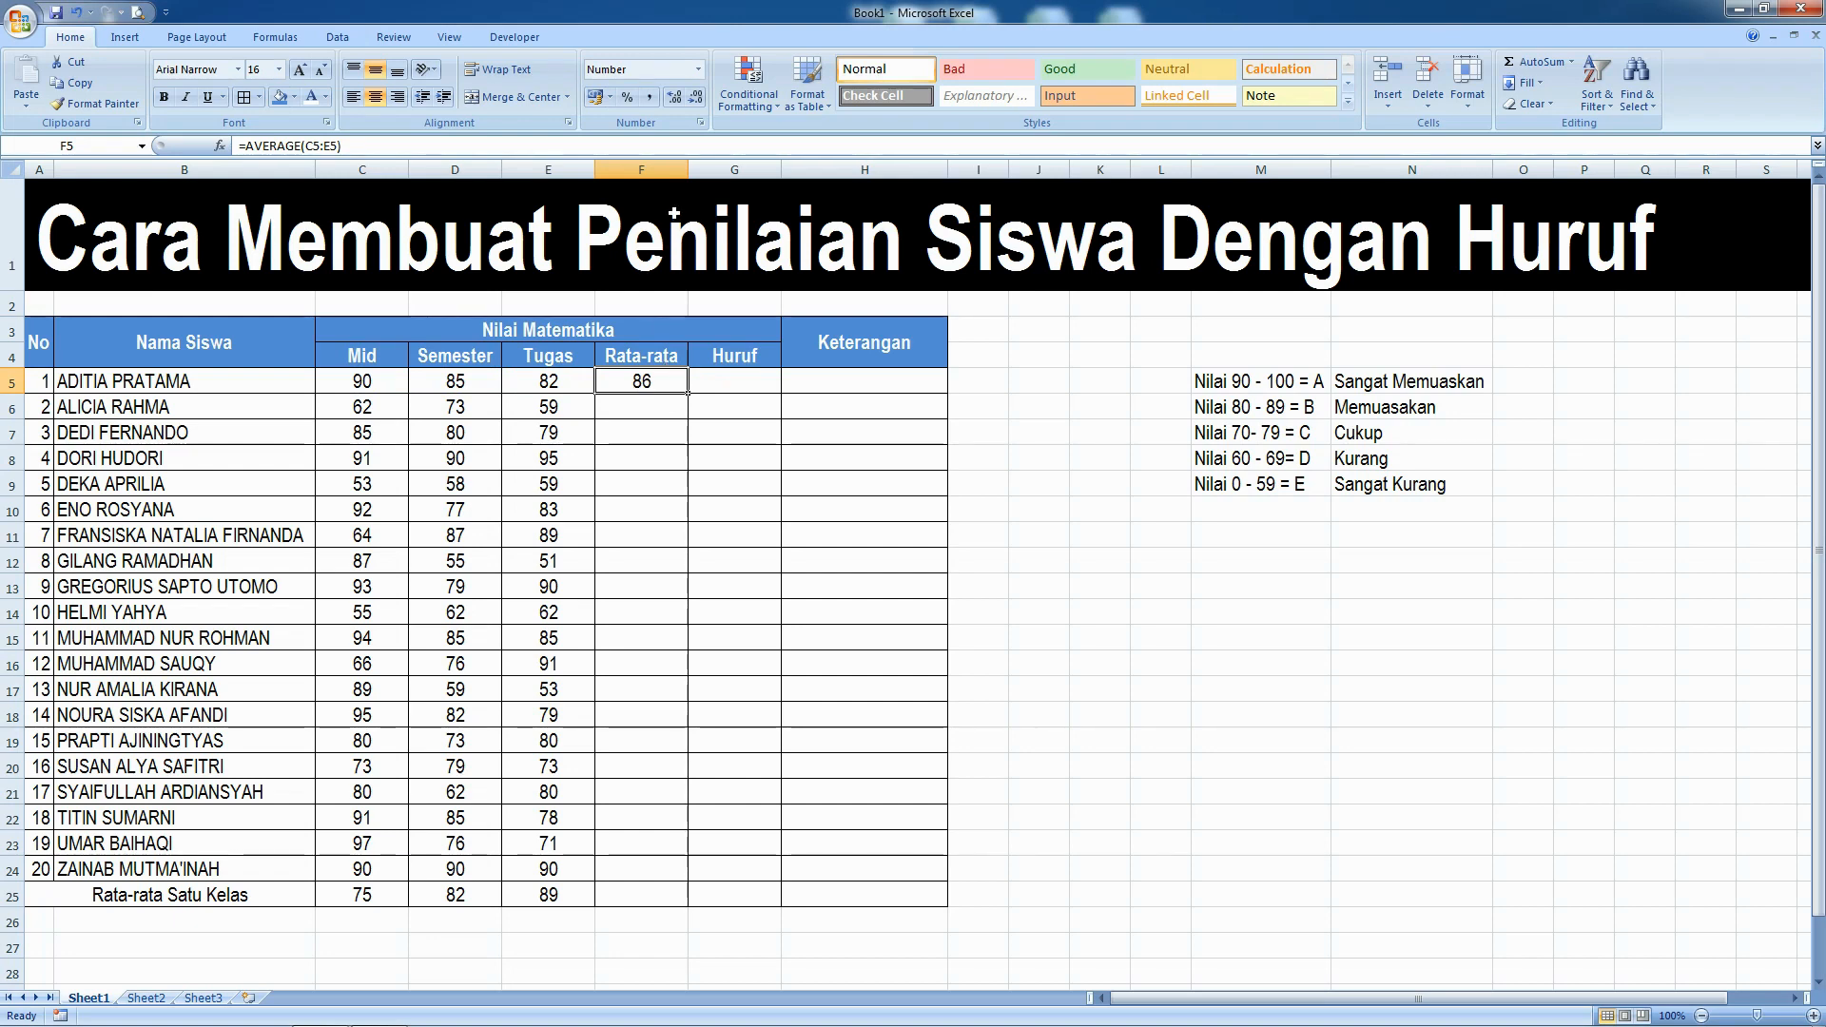
pyautogui.click(673, 97)
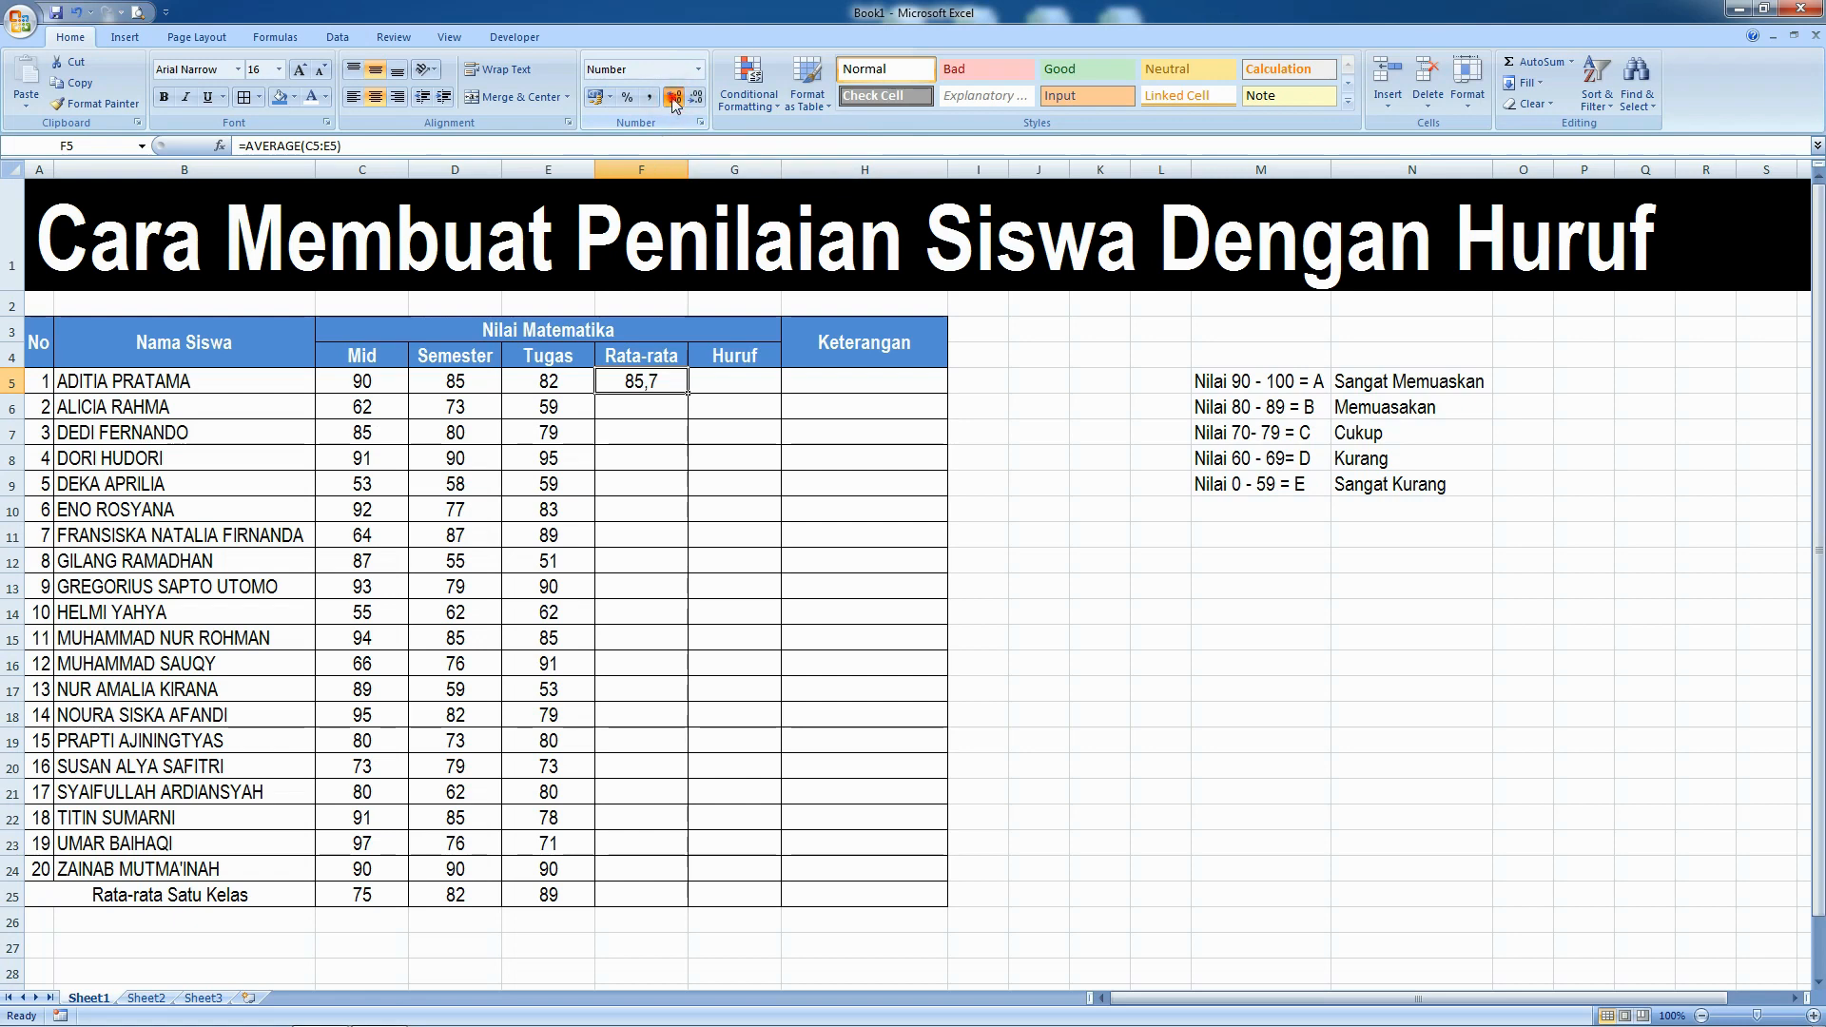
pyautogui.click(673, 97)
pyautogui.click(672, 97)
pyautogui.click(673, 97)
pyautogui.click(672, 97)
pyautogui.click(672, 97)
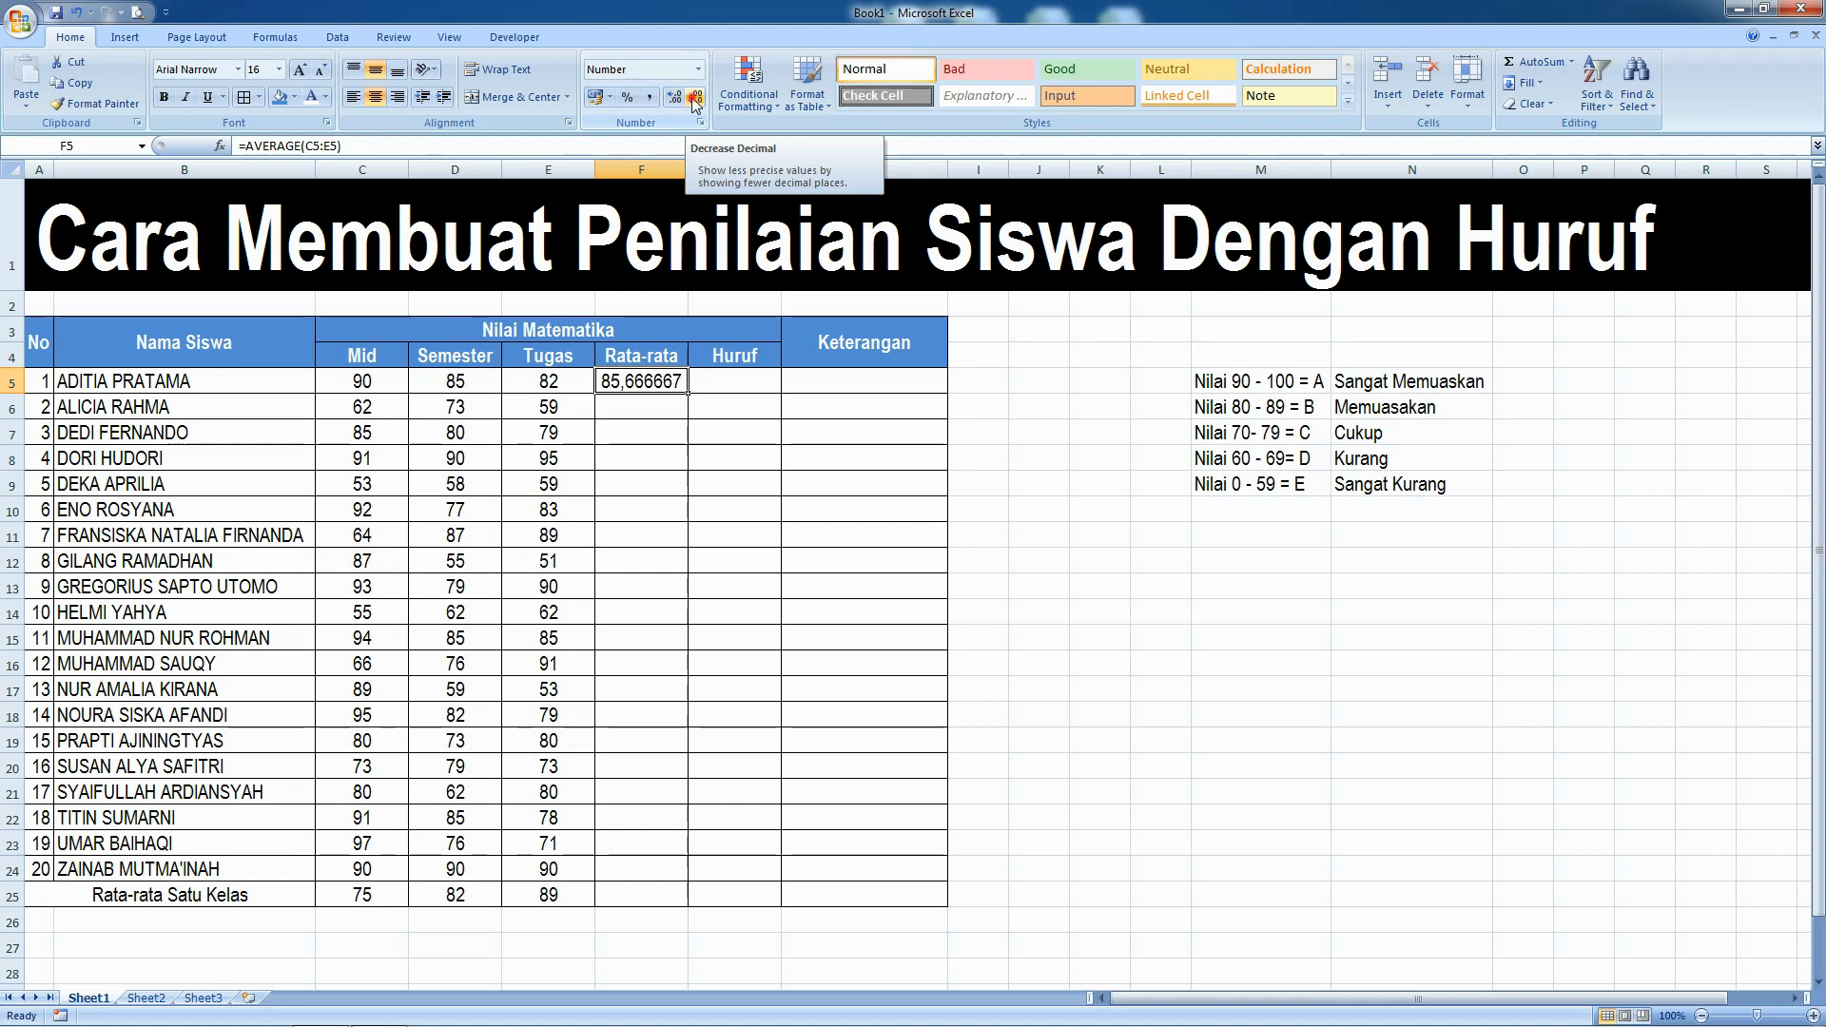
# Reduce the displayed precision of the average in F5 to zero decimal places.
pyautogui.click(695, 99)
pyautogui.click(696, 99)
pyautogui.click(695, 99)
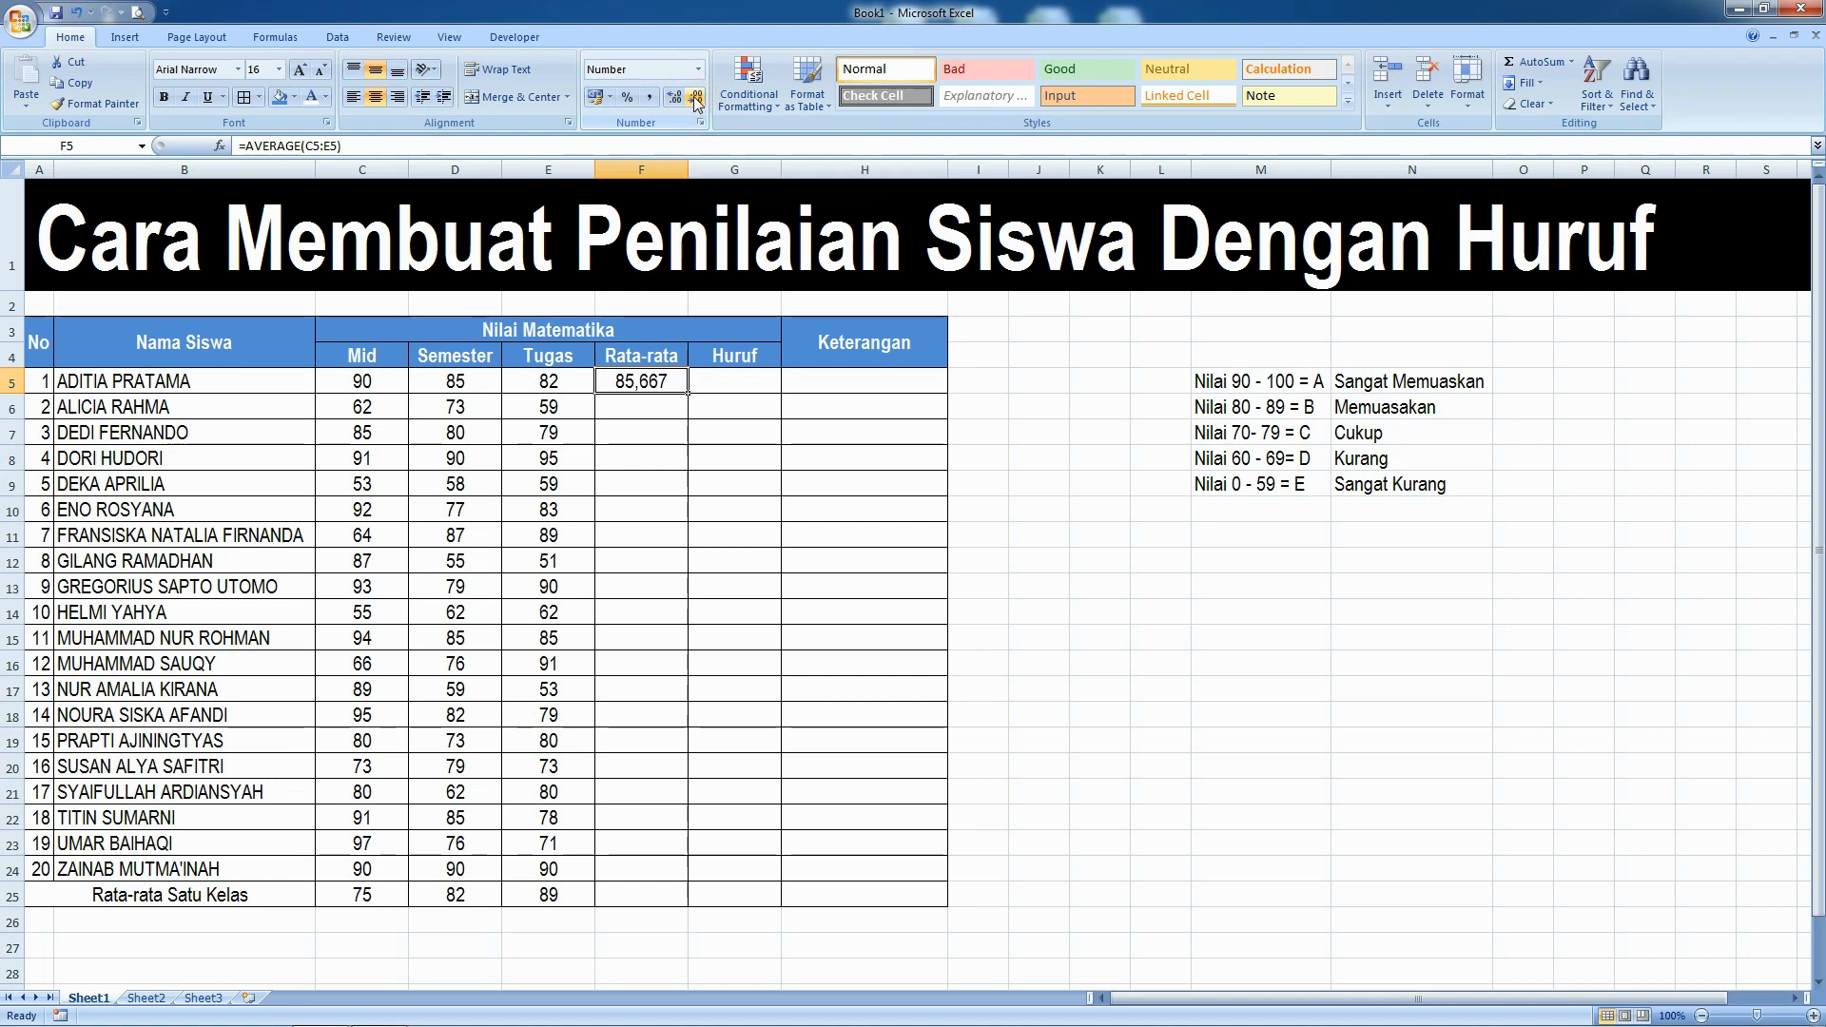
pyautogui.click(695, 99)
pyautogui.click(696, 99)
pyautogui.click(695, 99)
pyautogui.click(640, 403)
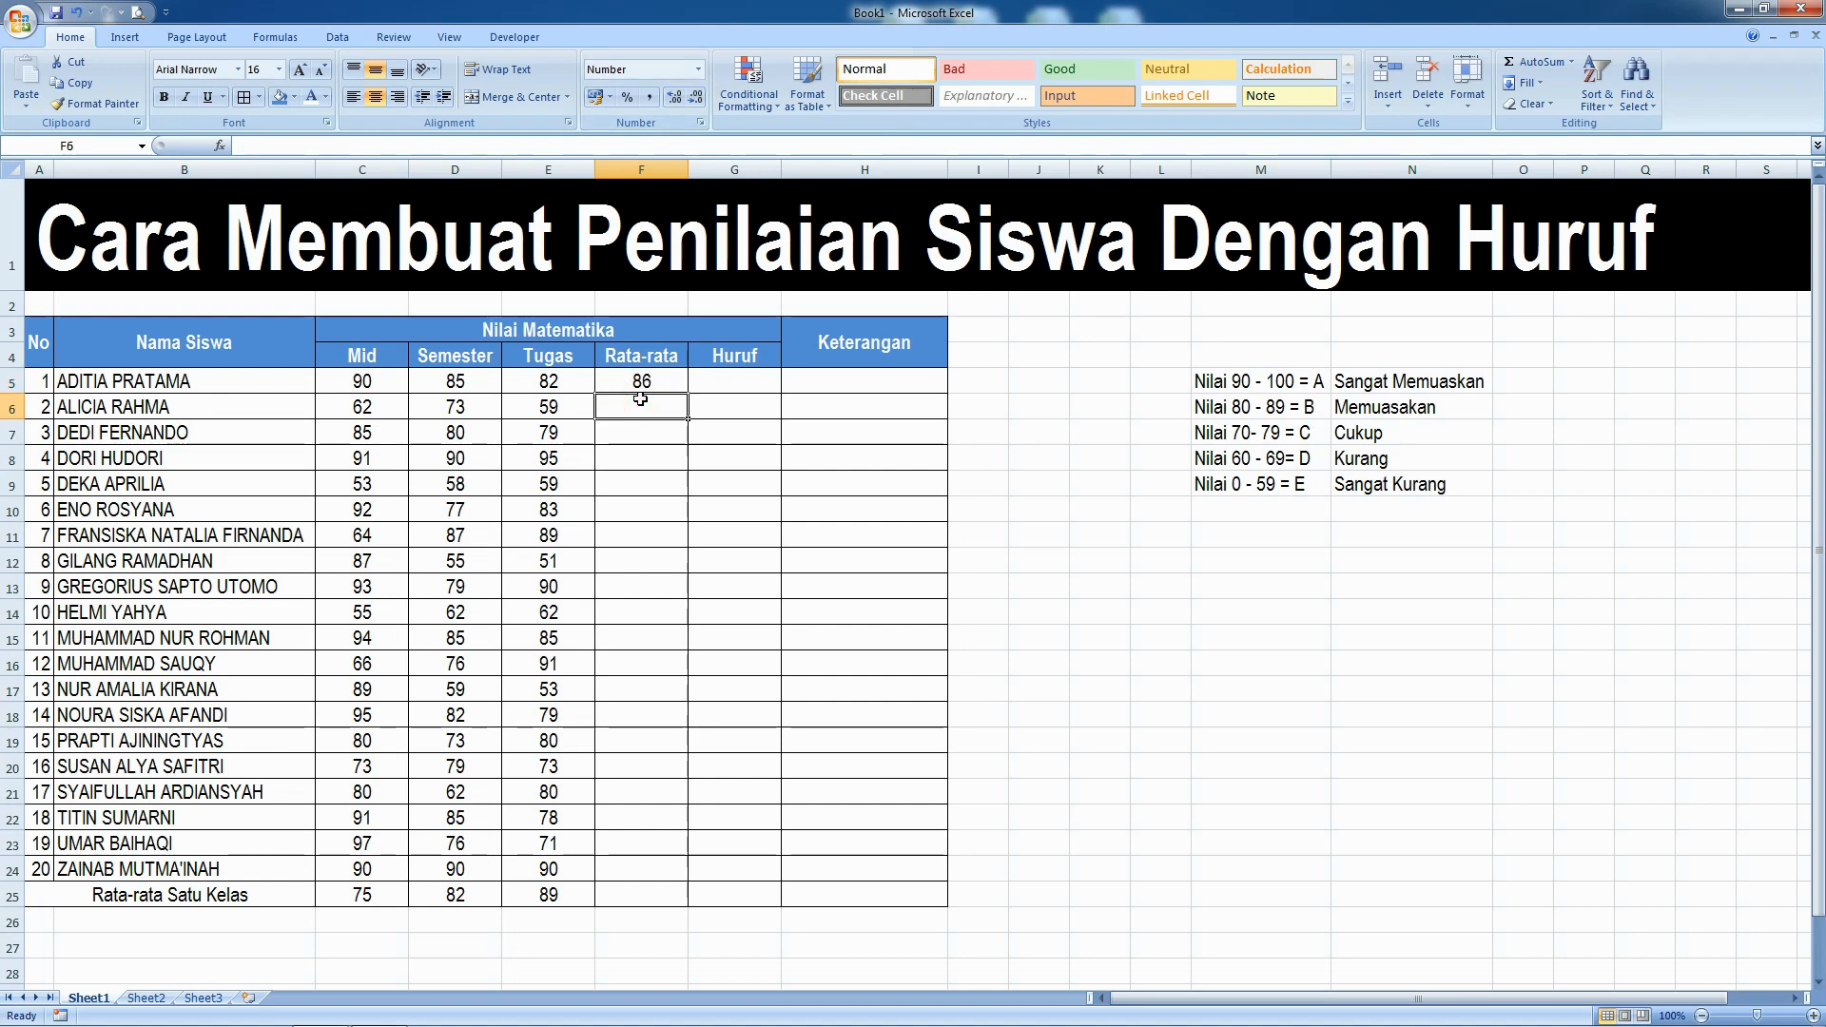
# Fill the average formula from F5 down the Rata-rata column to F25, including the class average row.
pyautogui.click(642, 380)
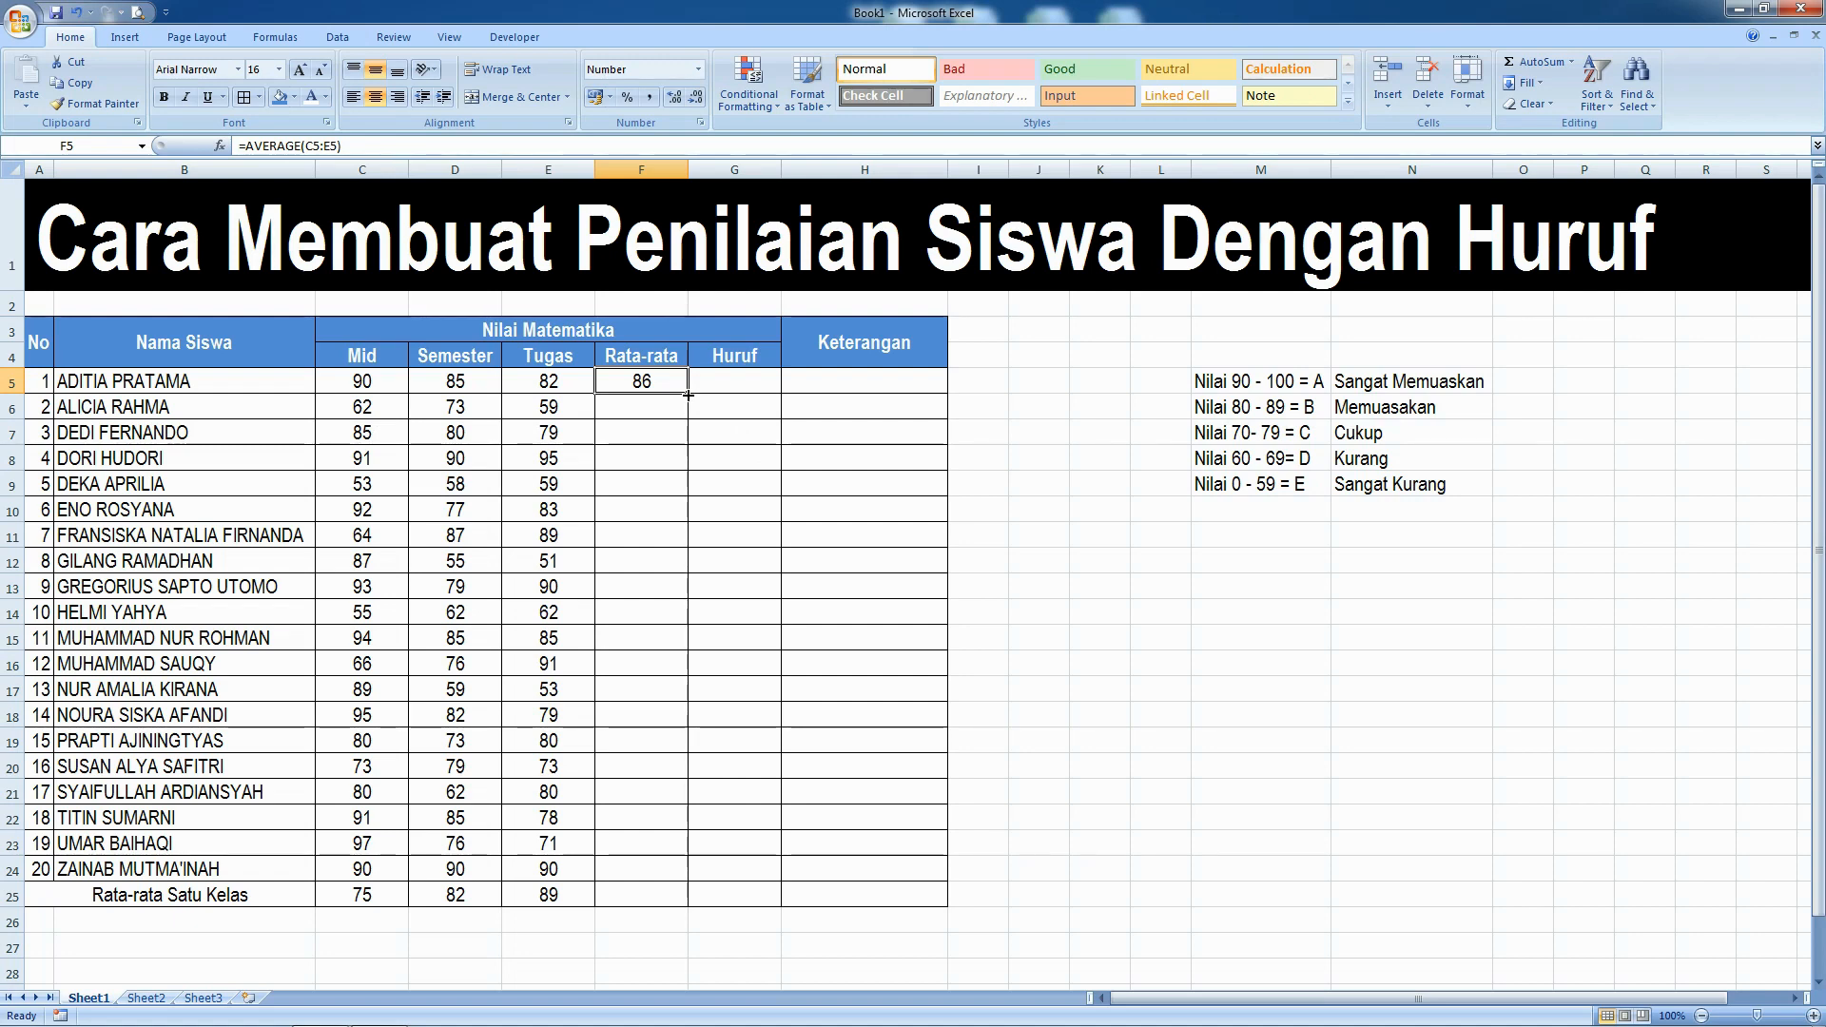
pyautogui.moveTo(688, 394); pyautogui.dragTo(671, 904)
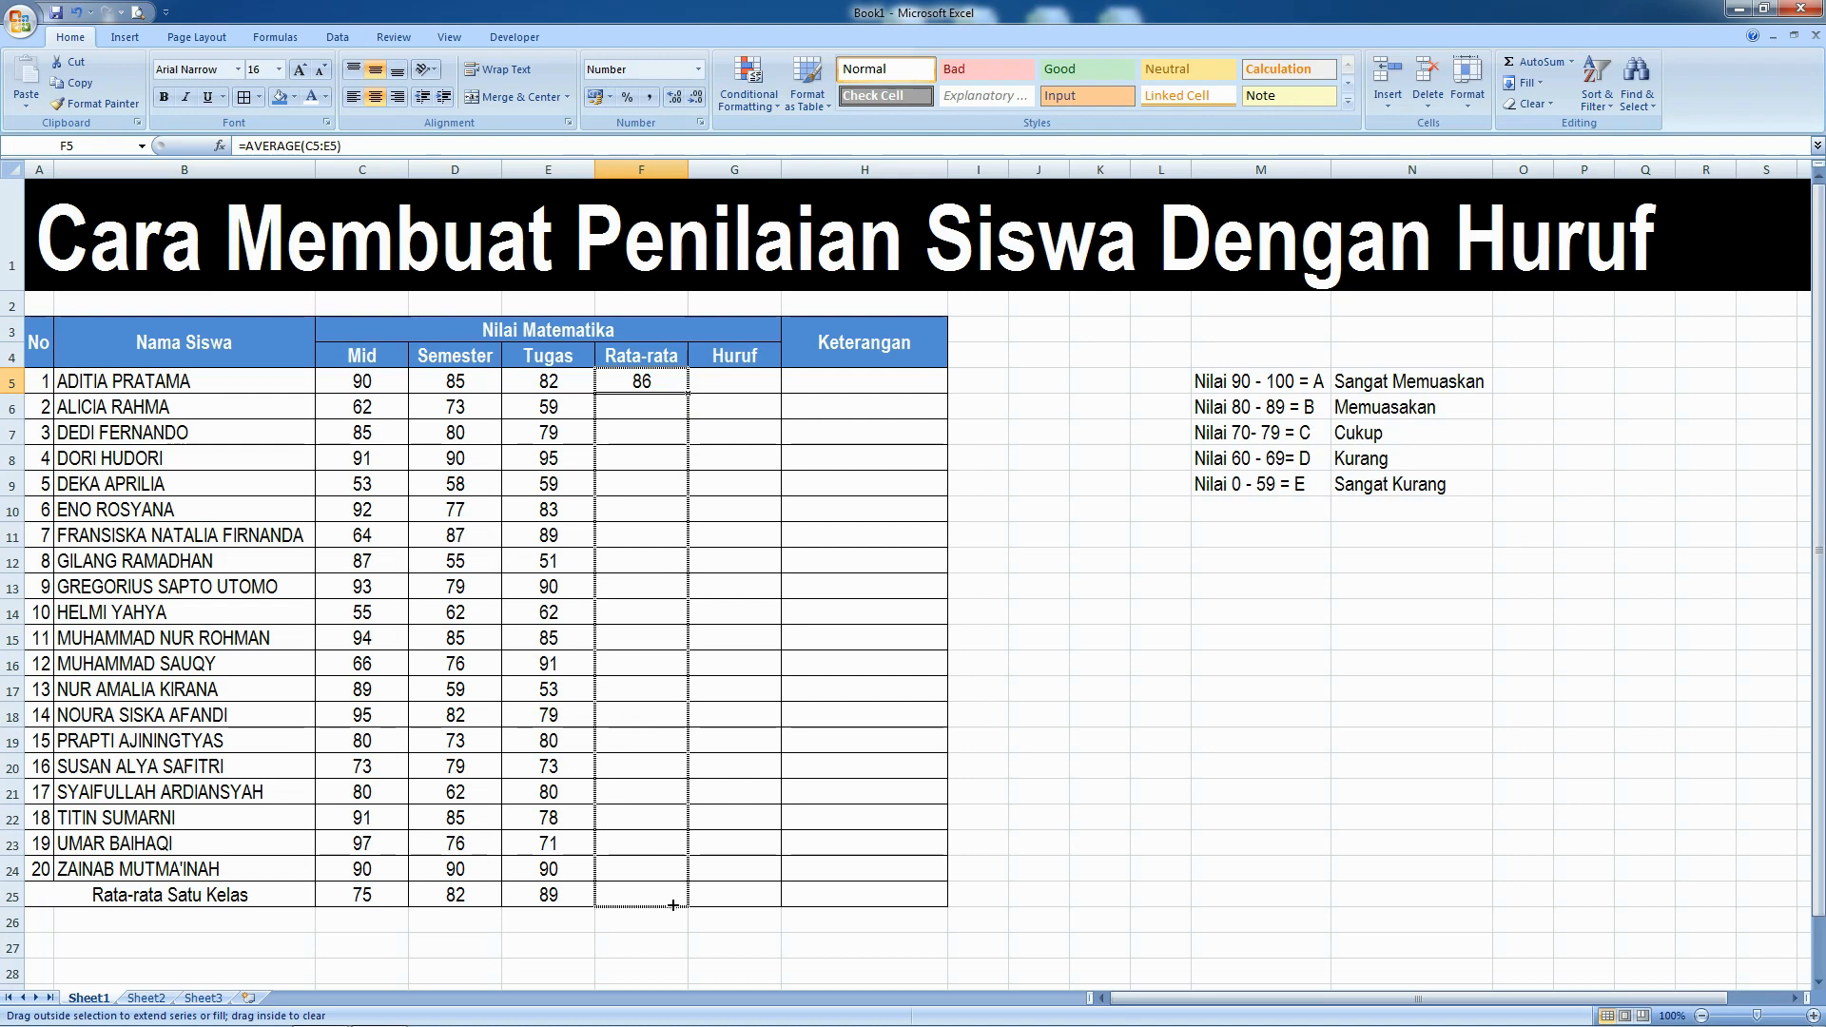
pyautogui.click(697, 658)
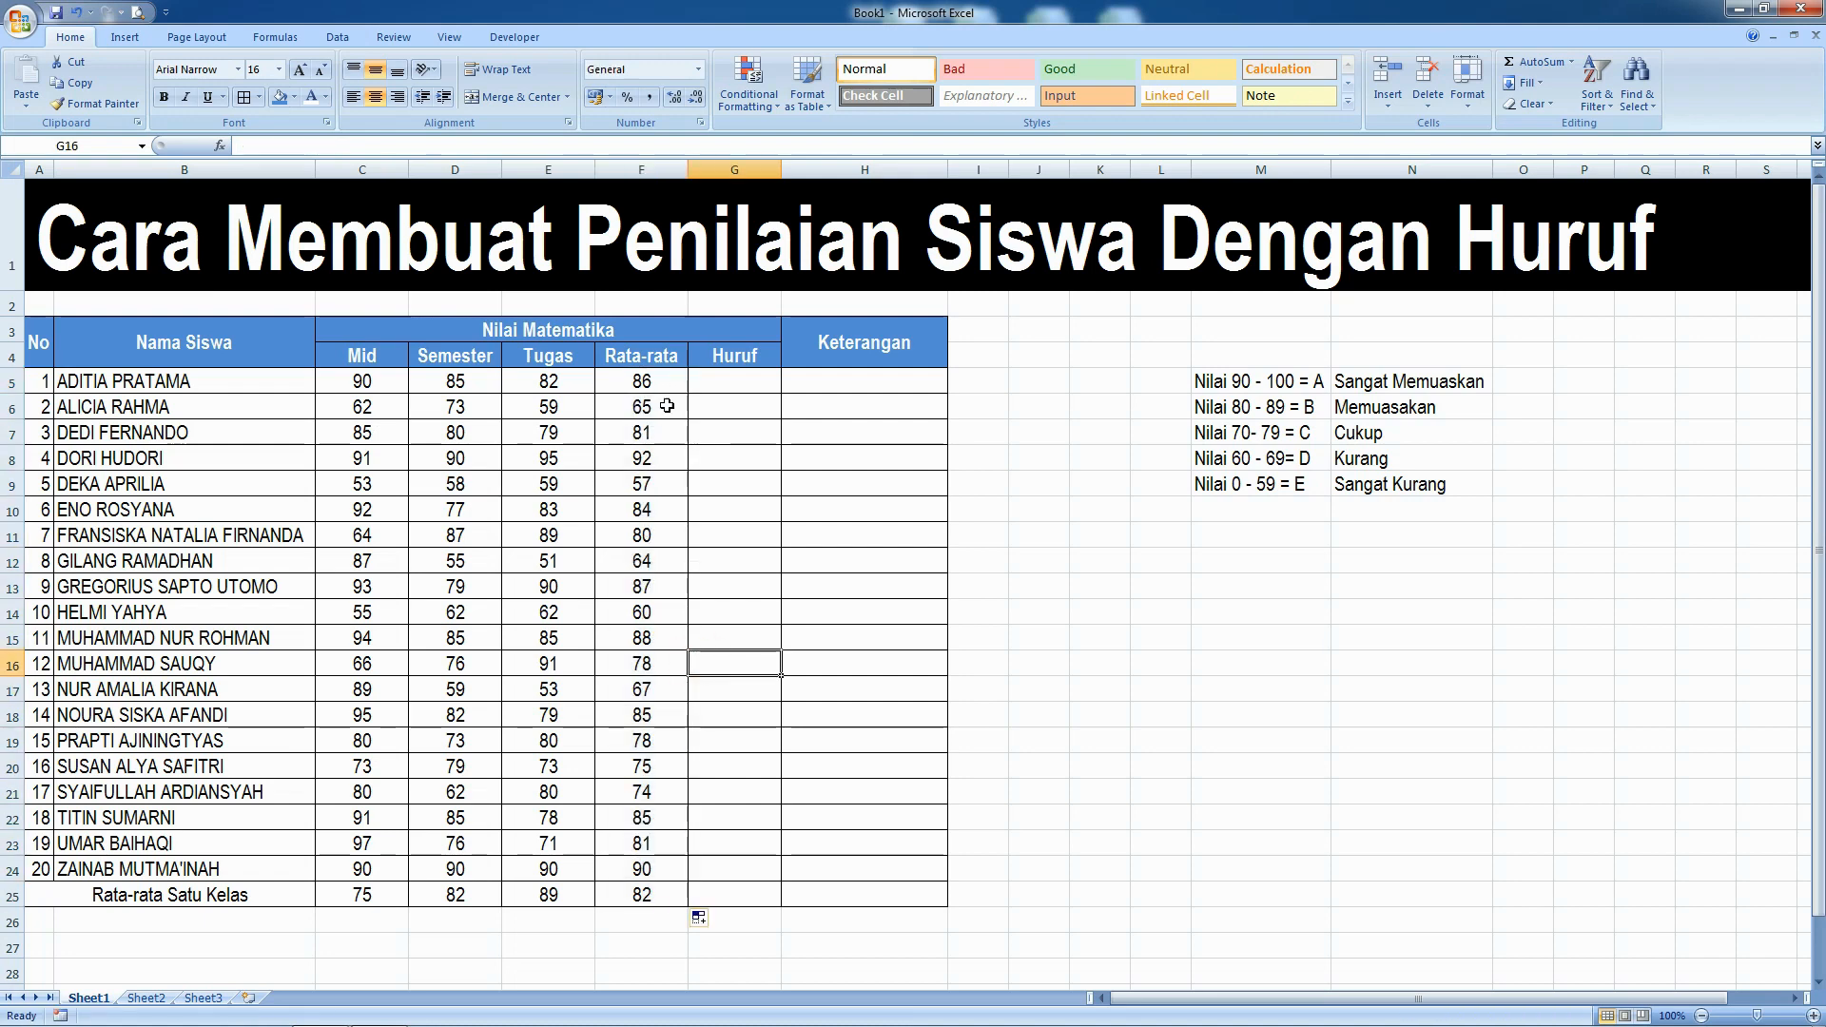
# Review the average formulas in F9 and F5, checking which score cells they refer to.
pyautogui.click(664, 481)
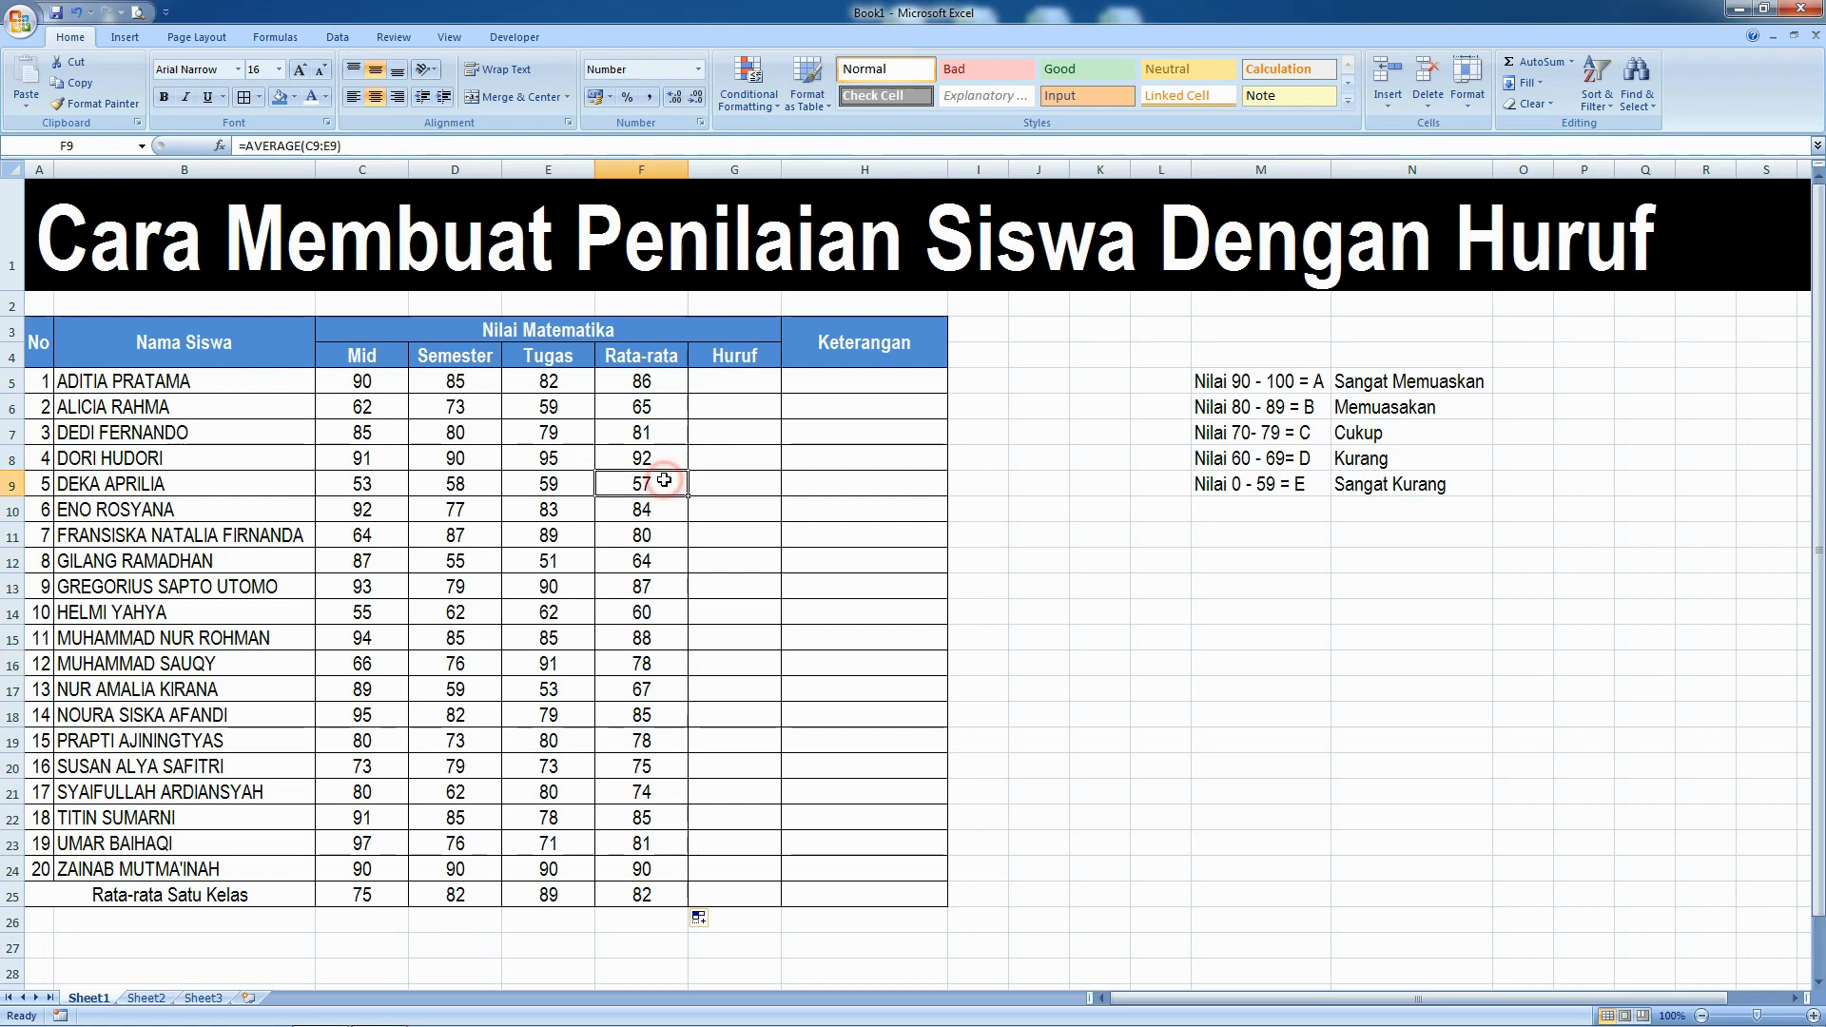
pyautogui.doubleClick(661, 390)
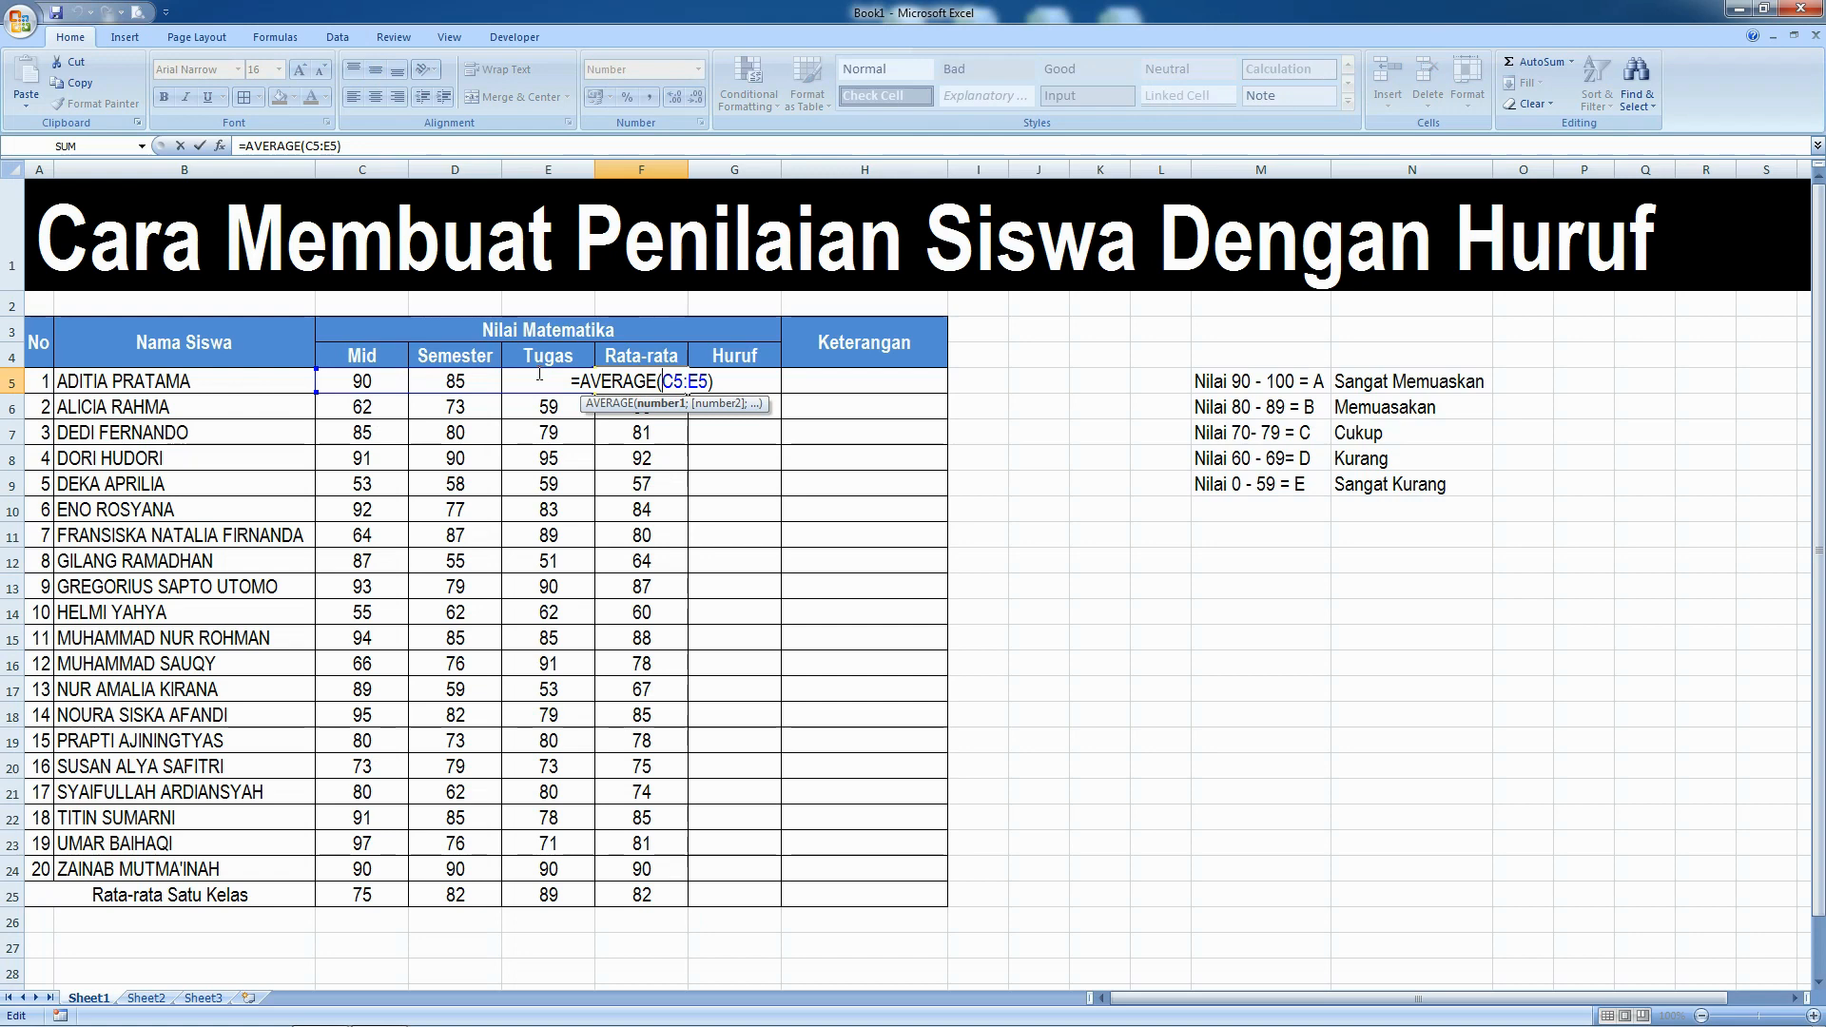
pyautogui.press('Return')
pyautogui.click(744, 365)
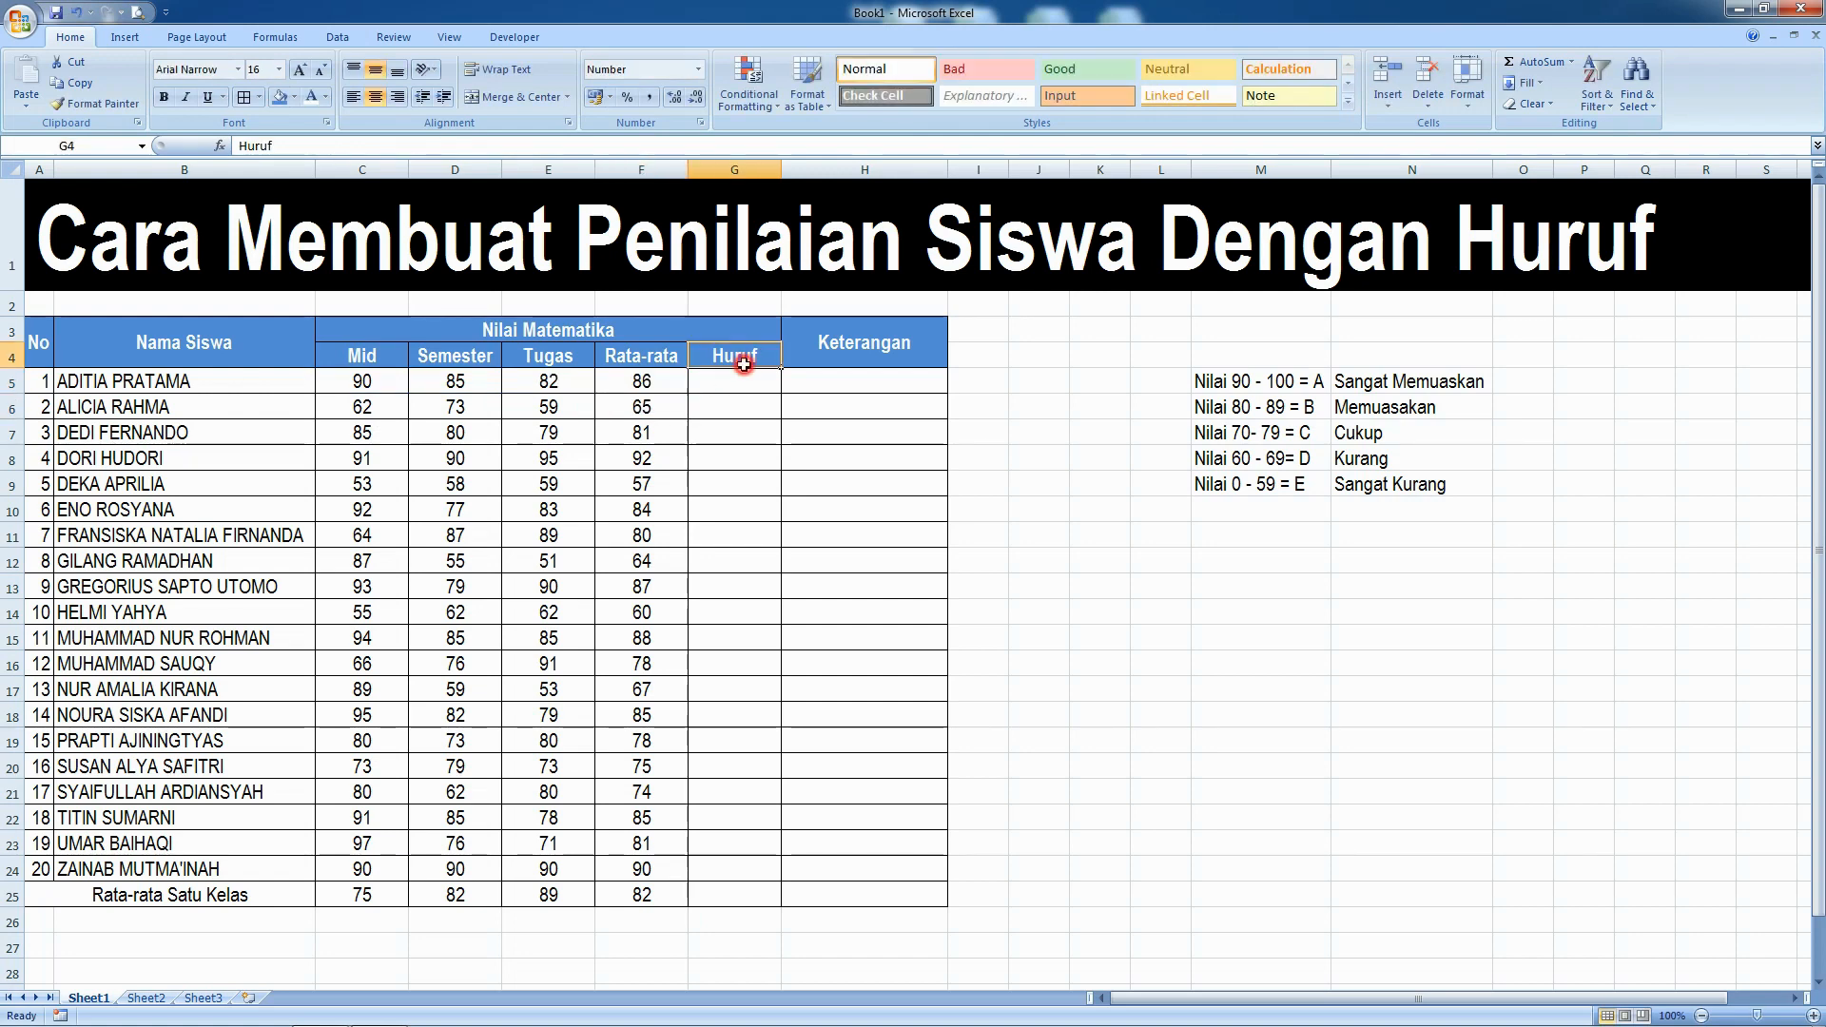
pyautogui.click(744, 374)
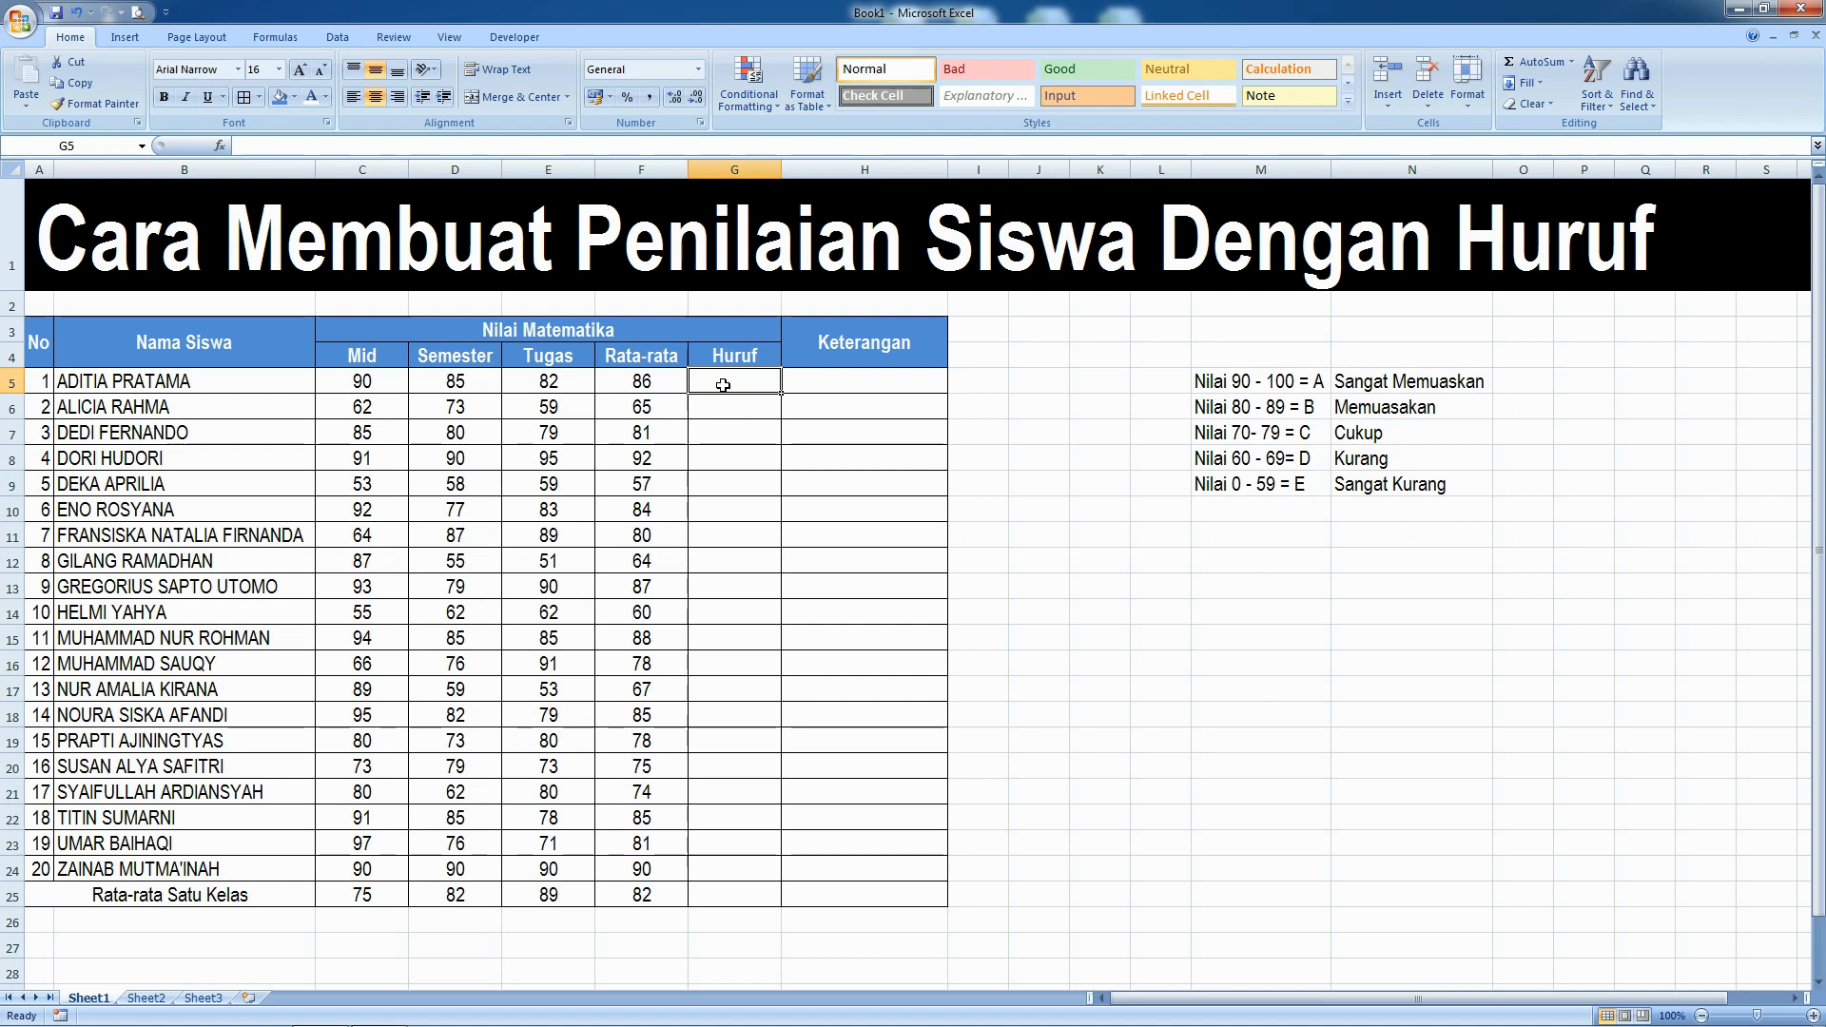
pyautogui.write('=')
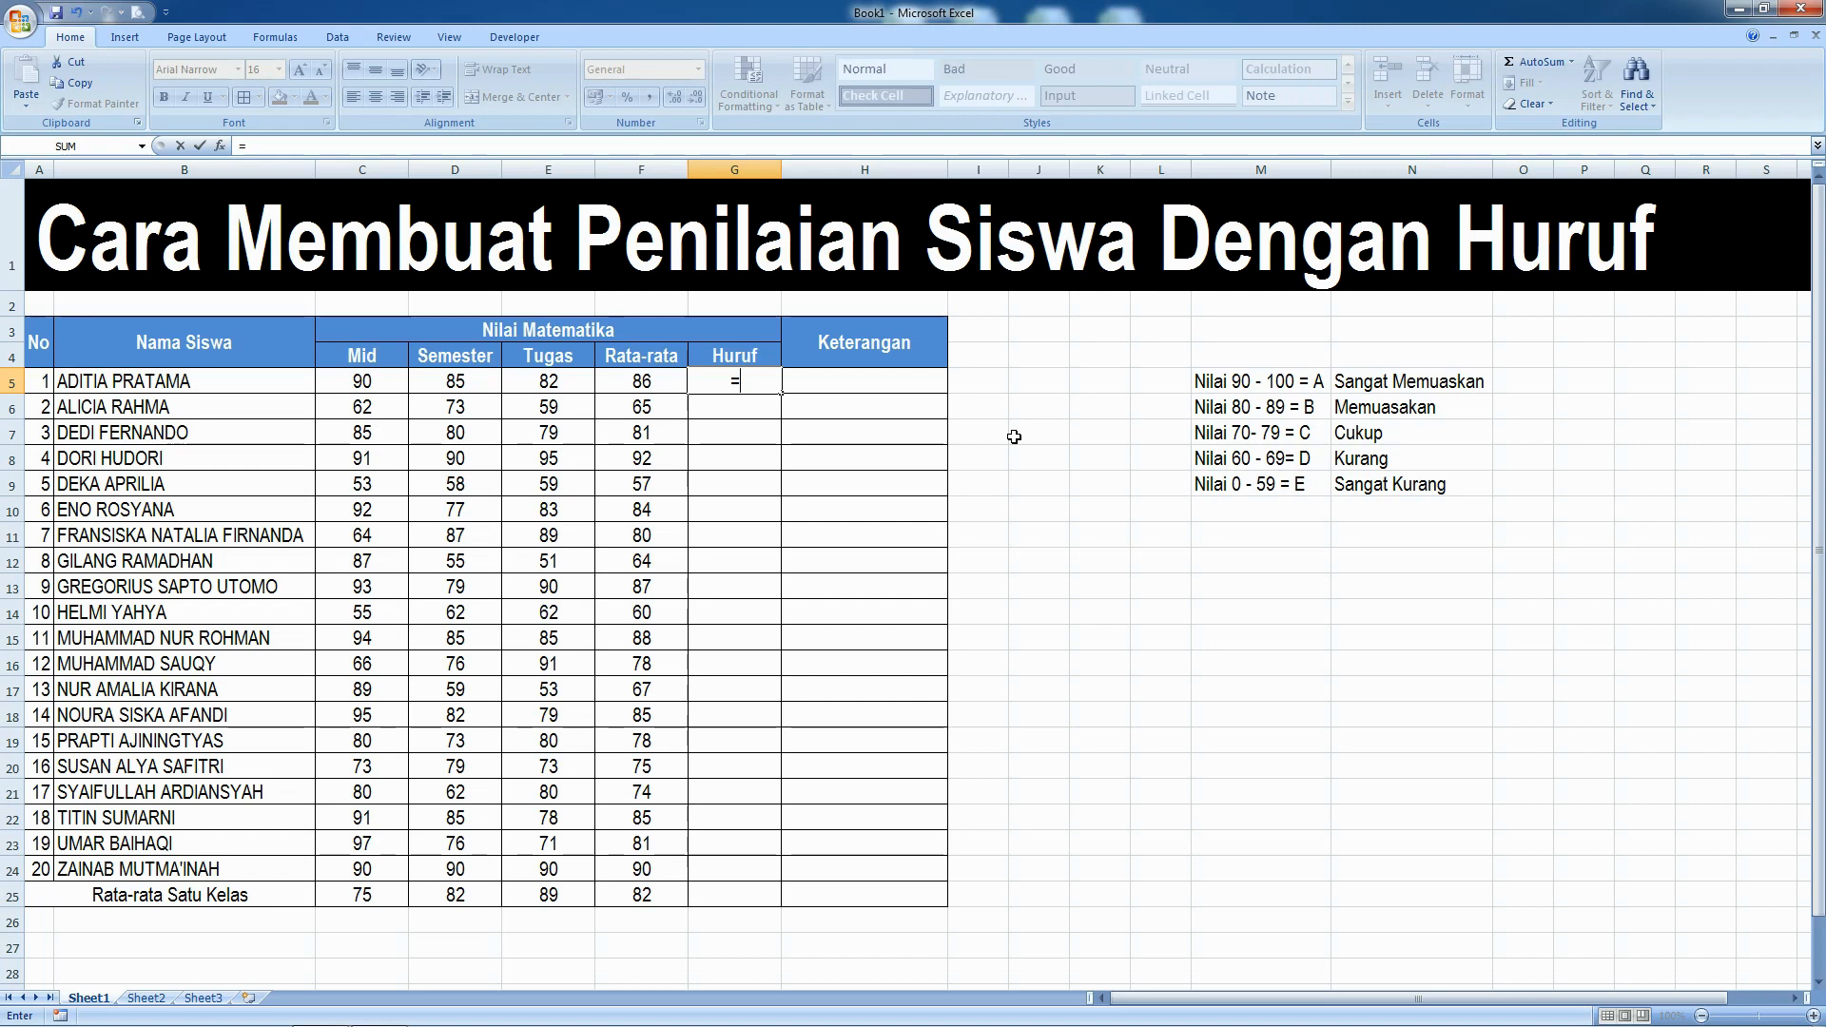
pyautogui.write('IF')
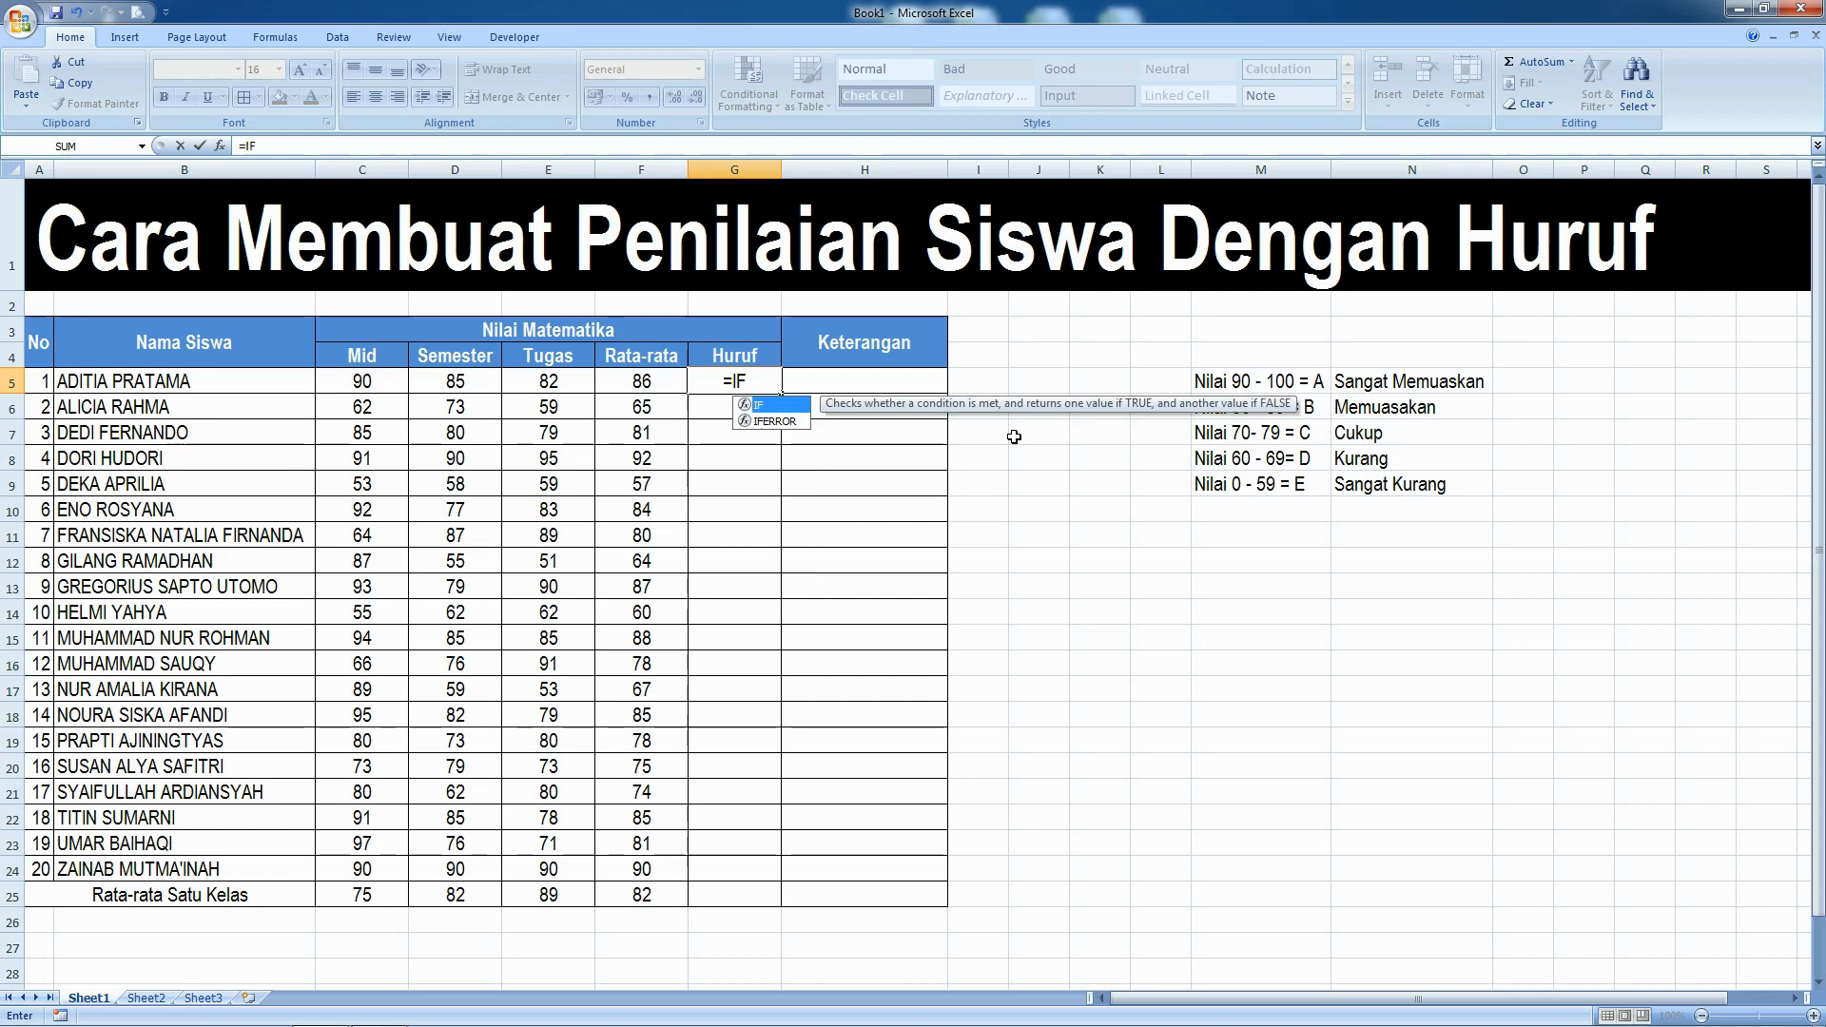
pyautogui.write('(')
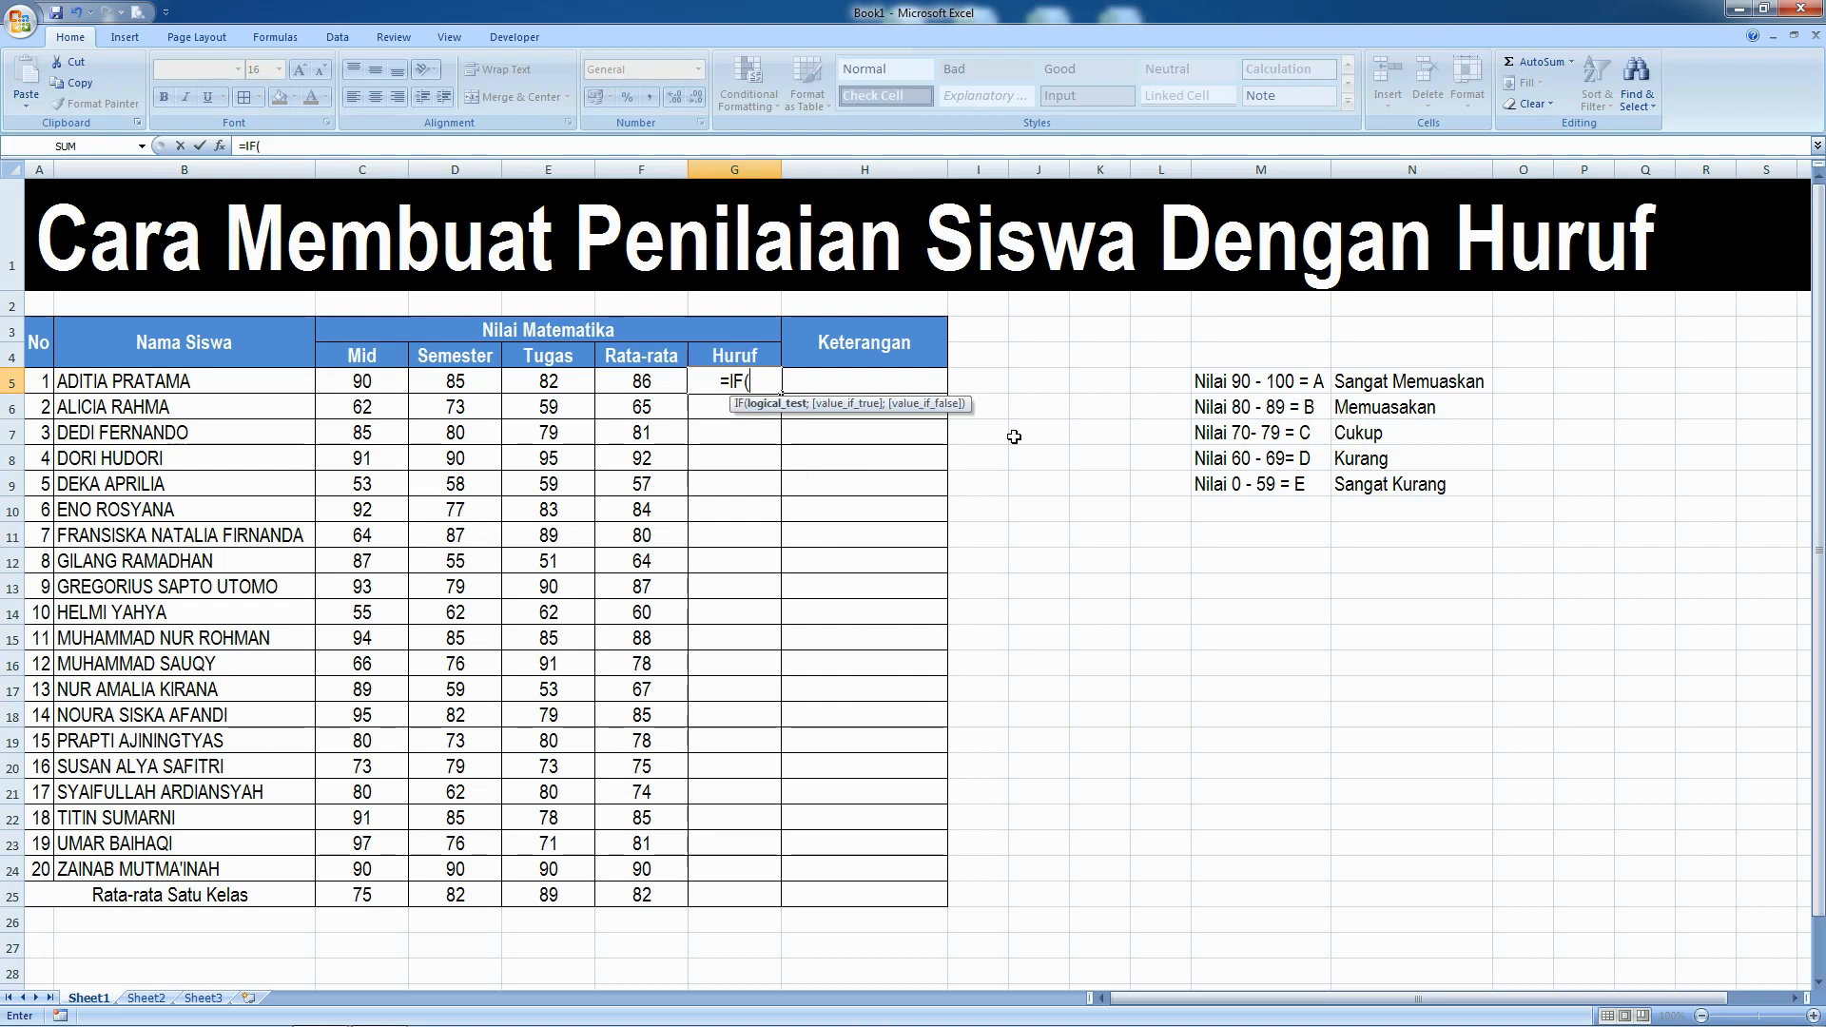
pyautogui.press('BackSpace')
pyautogui.press('BackSpace')
pyautogui.press('BackSpace')
pyautogui.press('BackSpace')
pyautogui.press('Return')
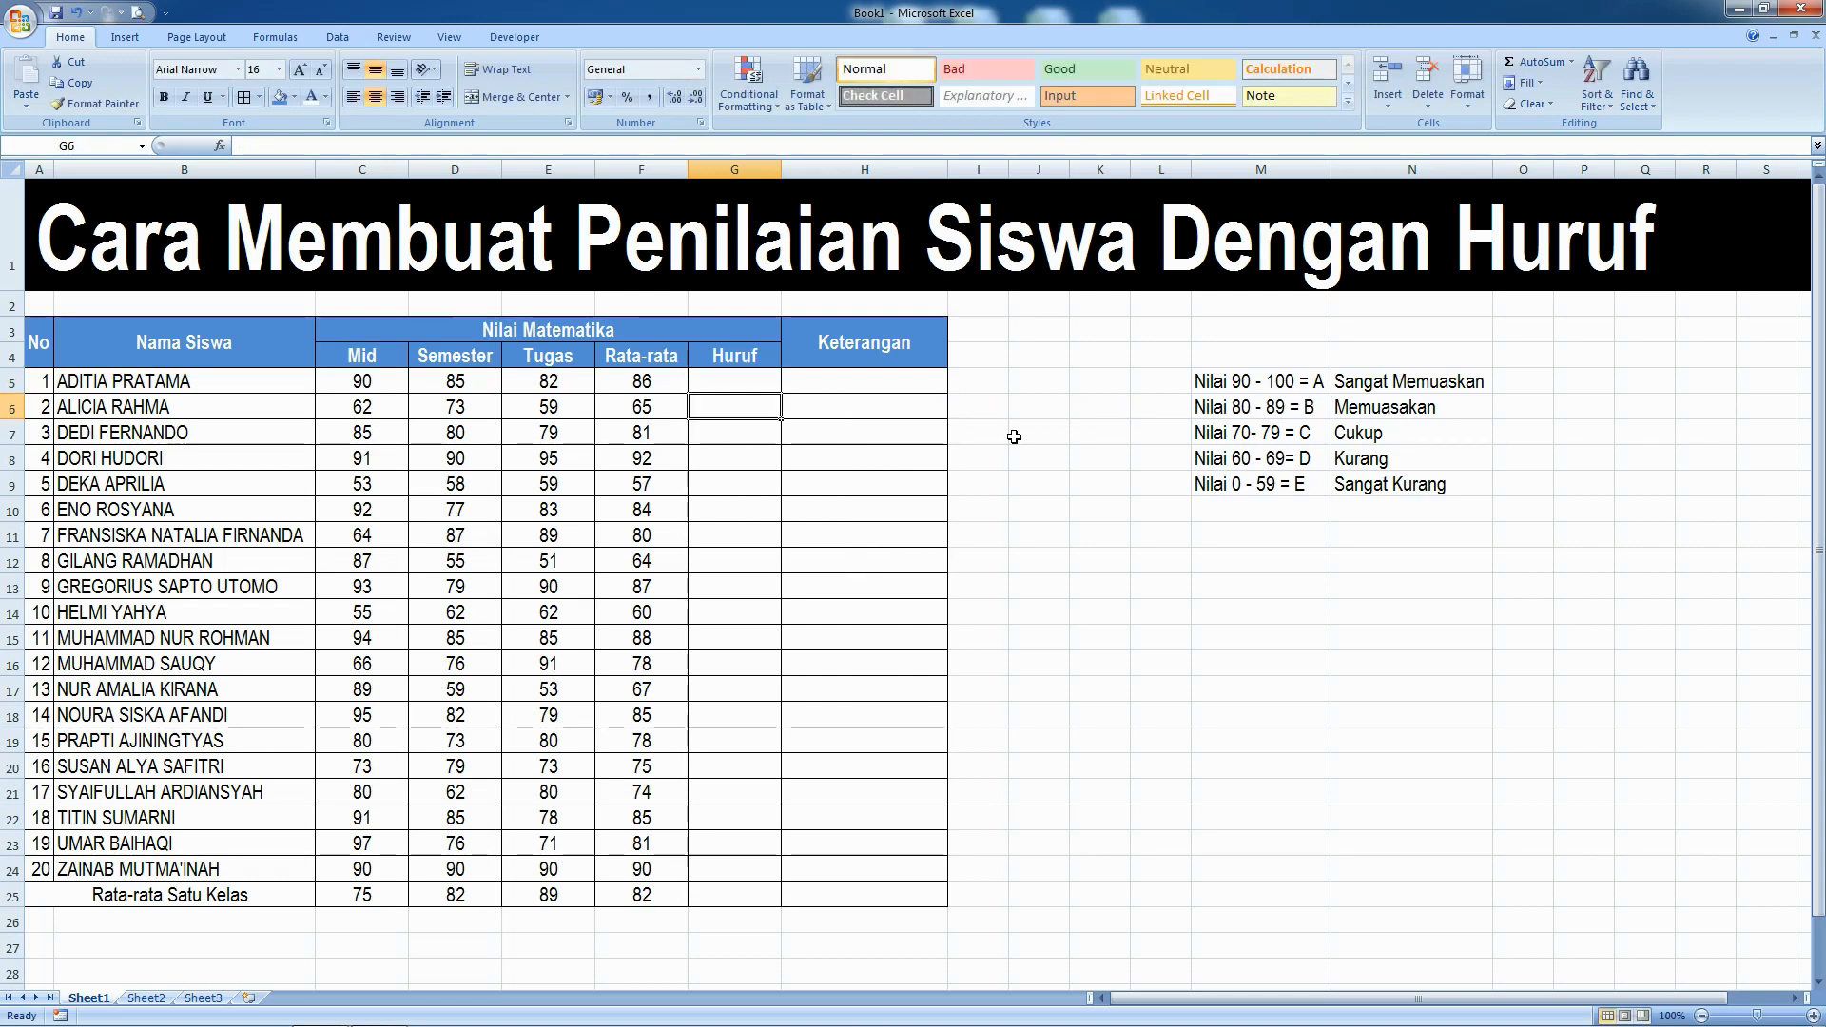
# Begin an IF formula in G5 that returns "A" when the average in F5 is greater than 89.
pyautogui.press('Up')
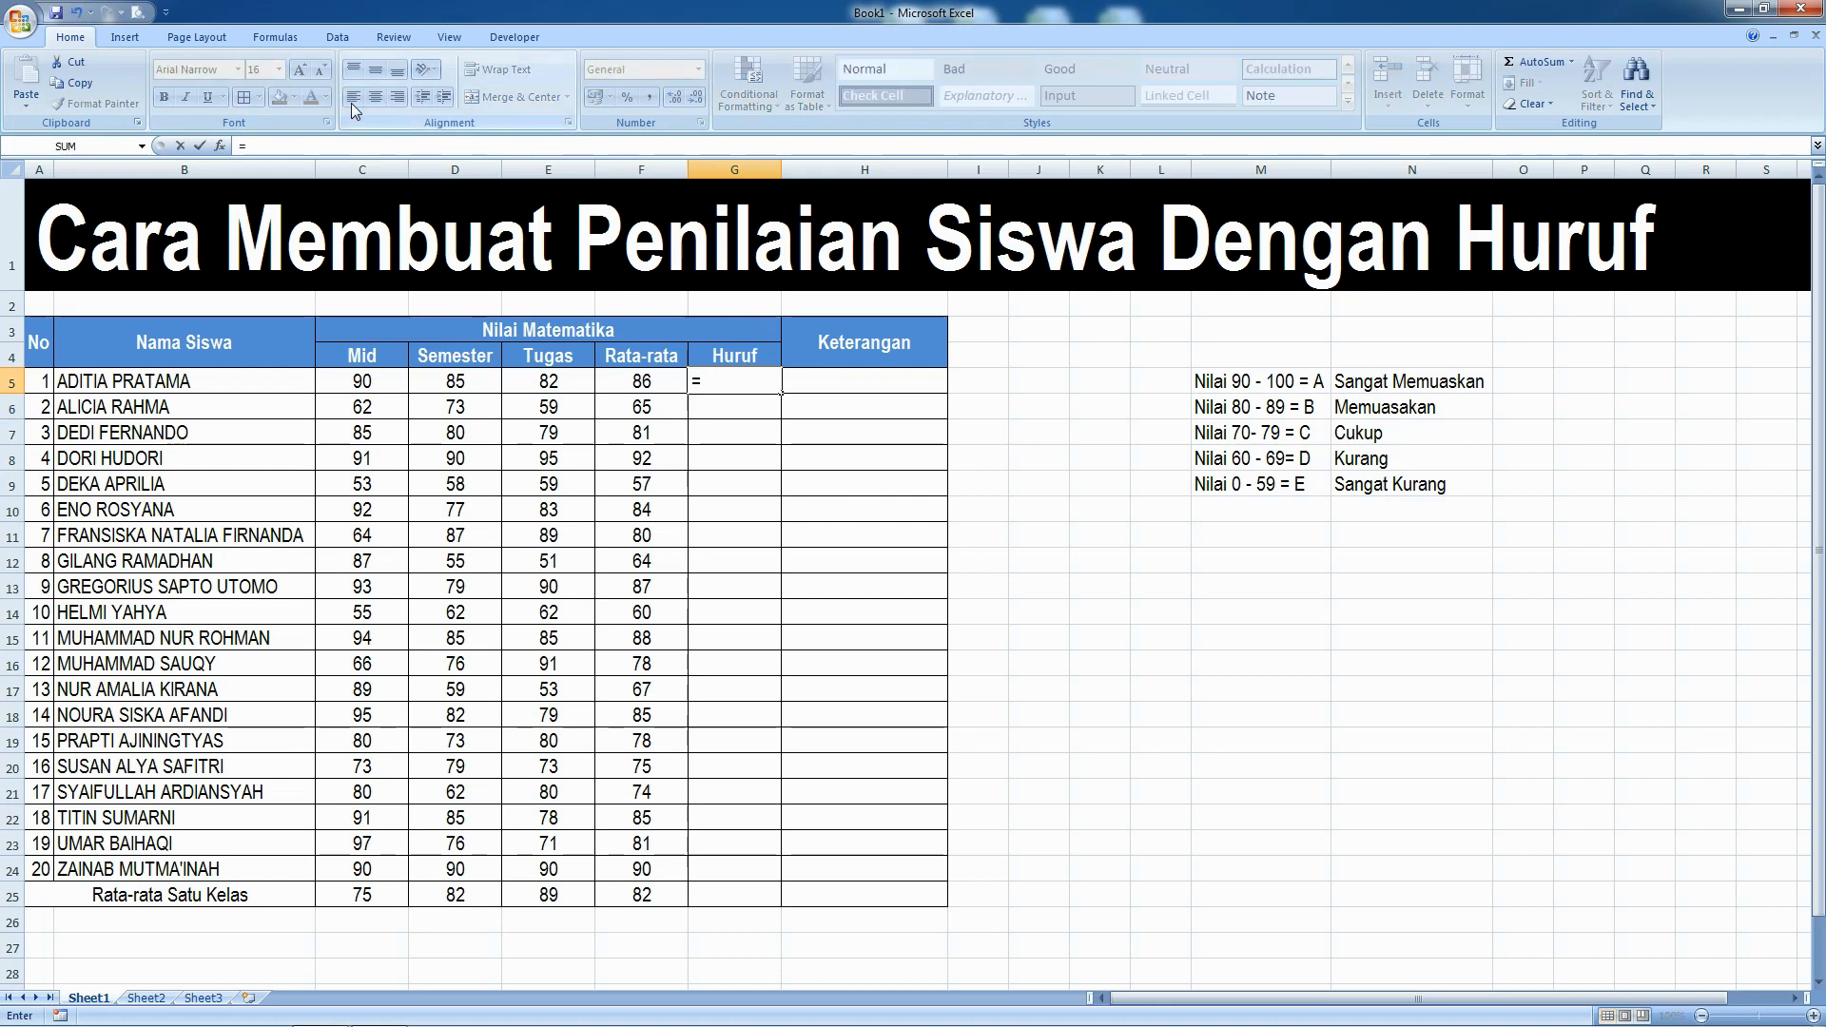
pyautogui.write('=')
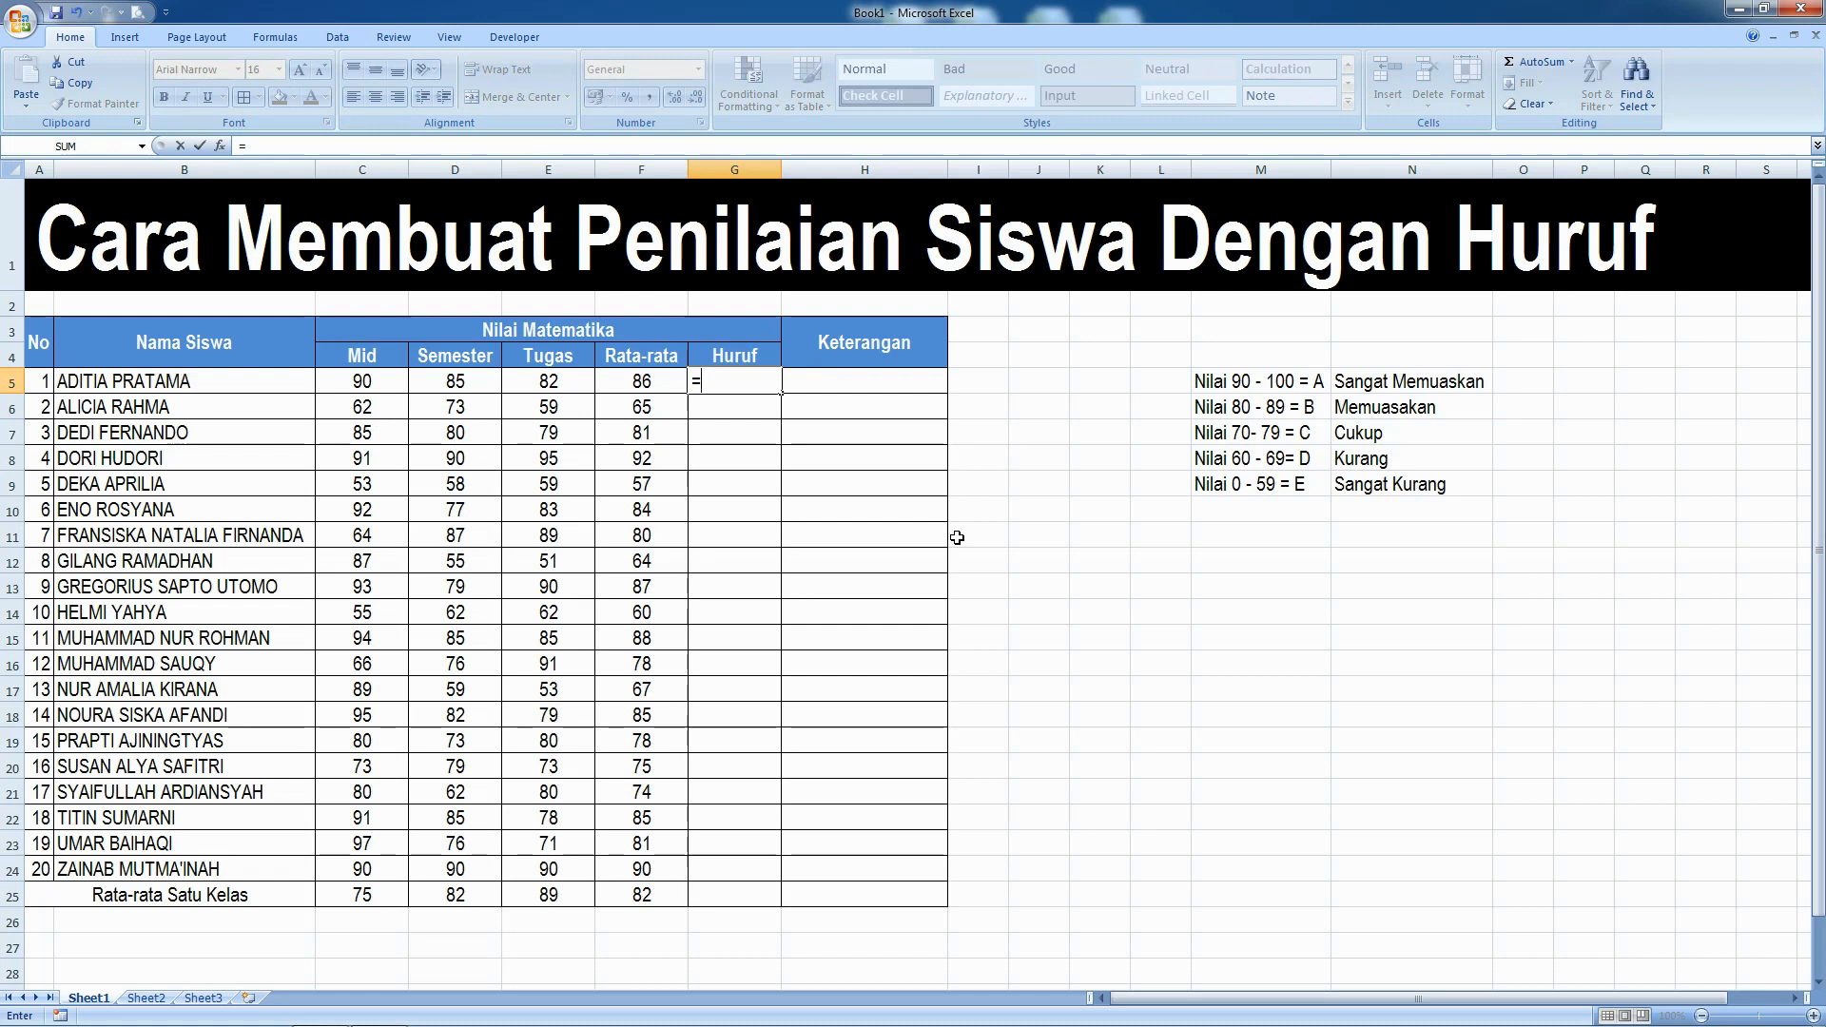
pyautogui.write('IF(')
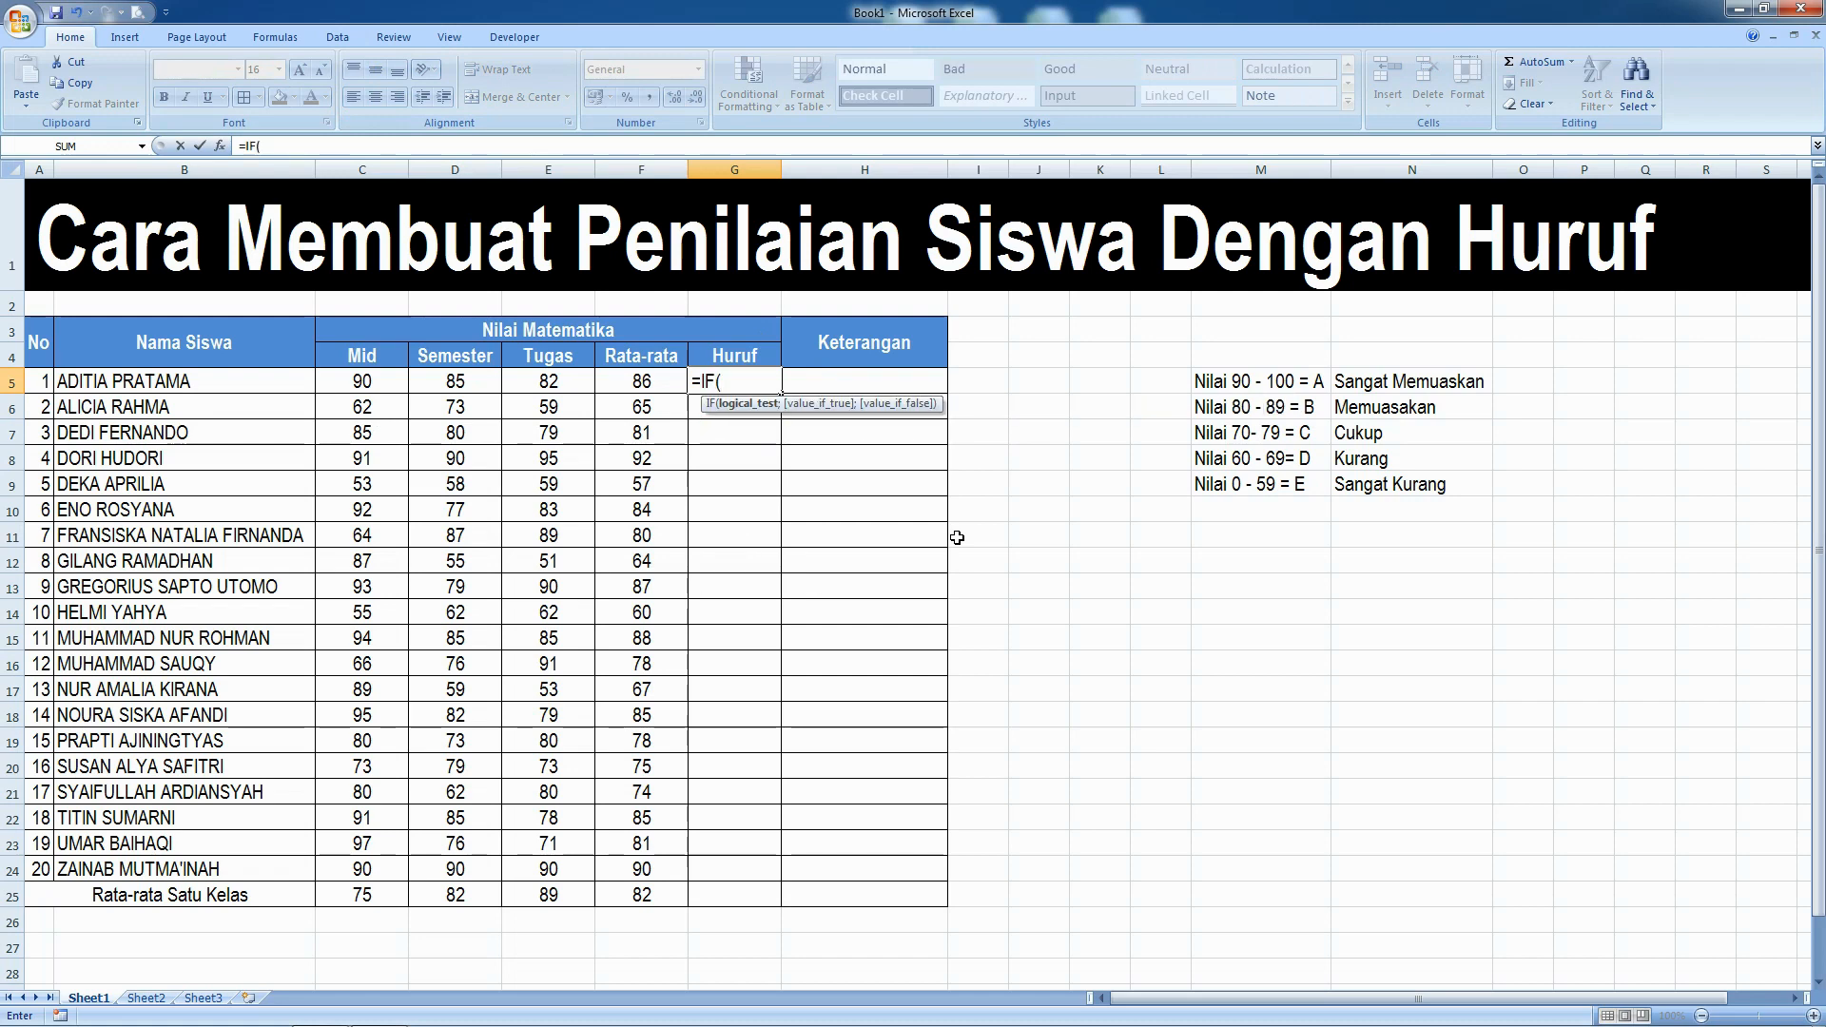
pyautogui.click(646, 387)
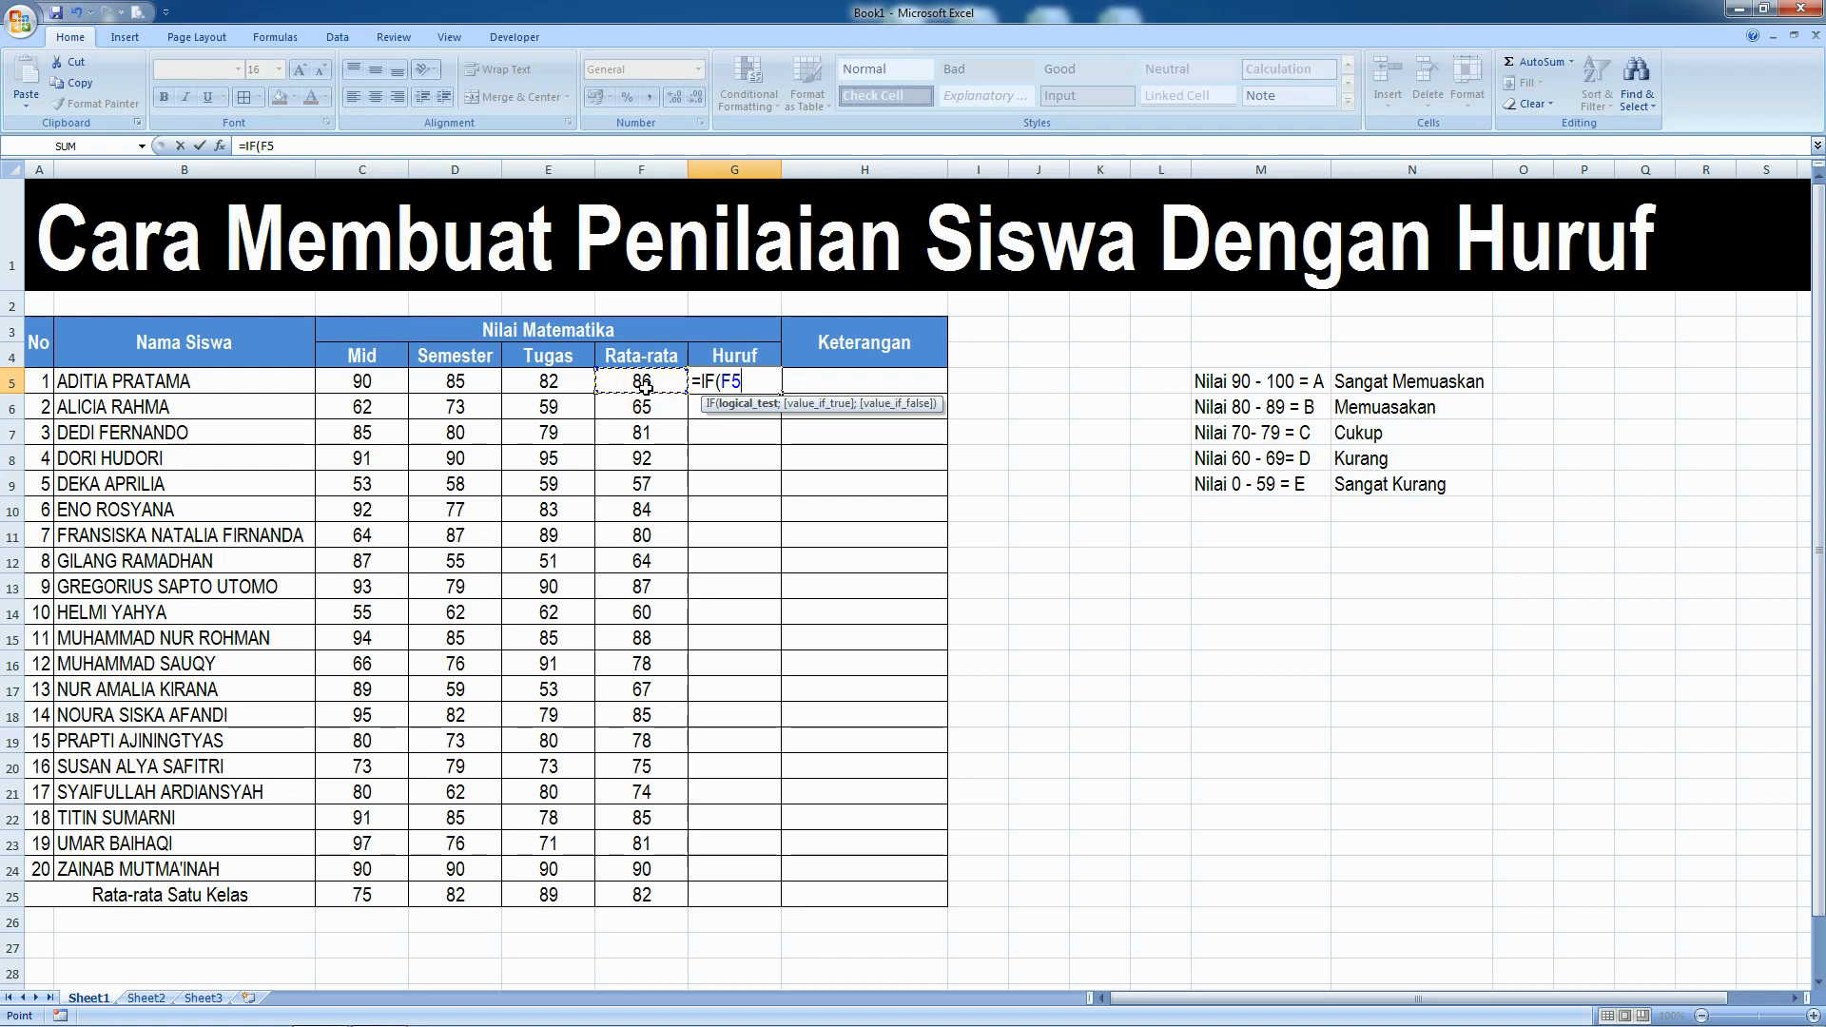
pyautogui.write('>')
pyautogui.write('90')
pyautogui.press('BackSpace')
pyautogui.press('BackSpace')
pyautogui.write('89')
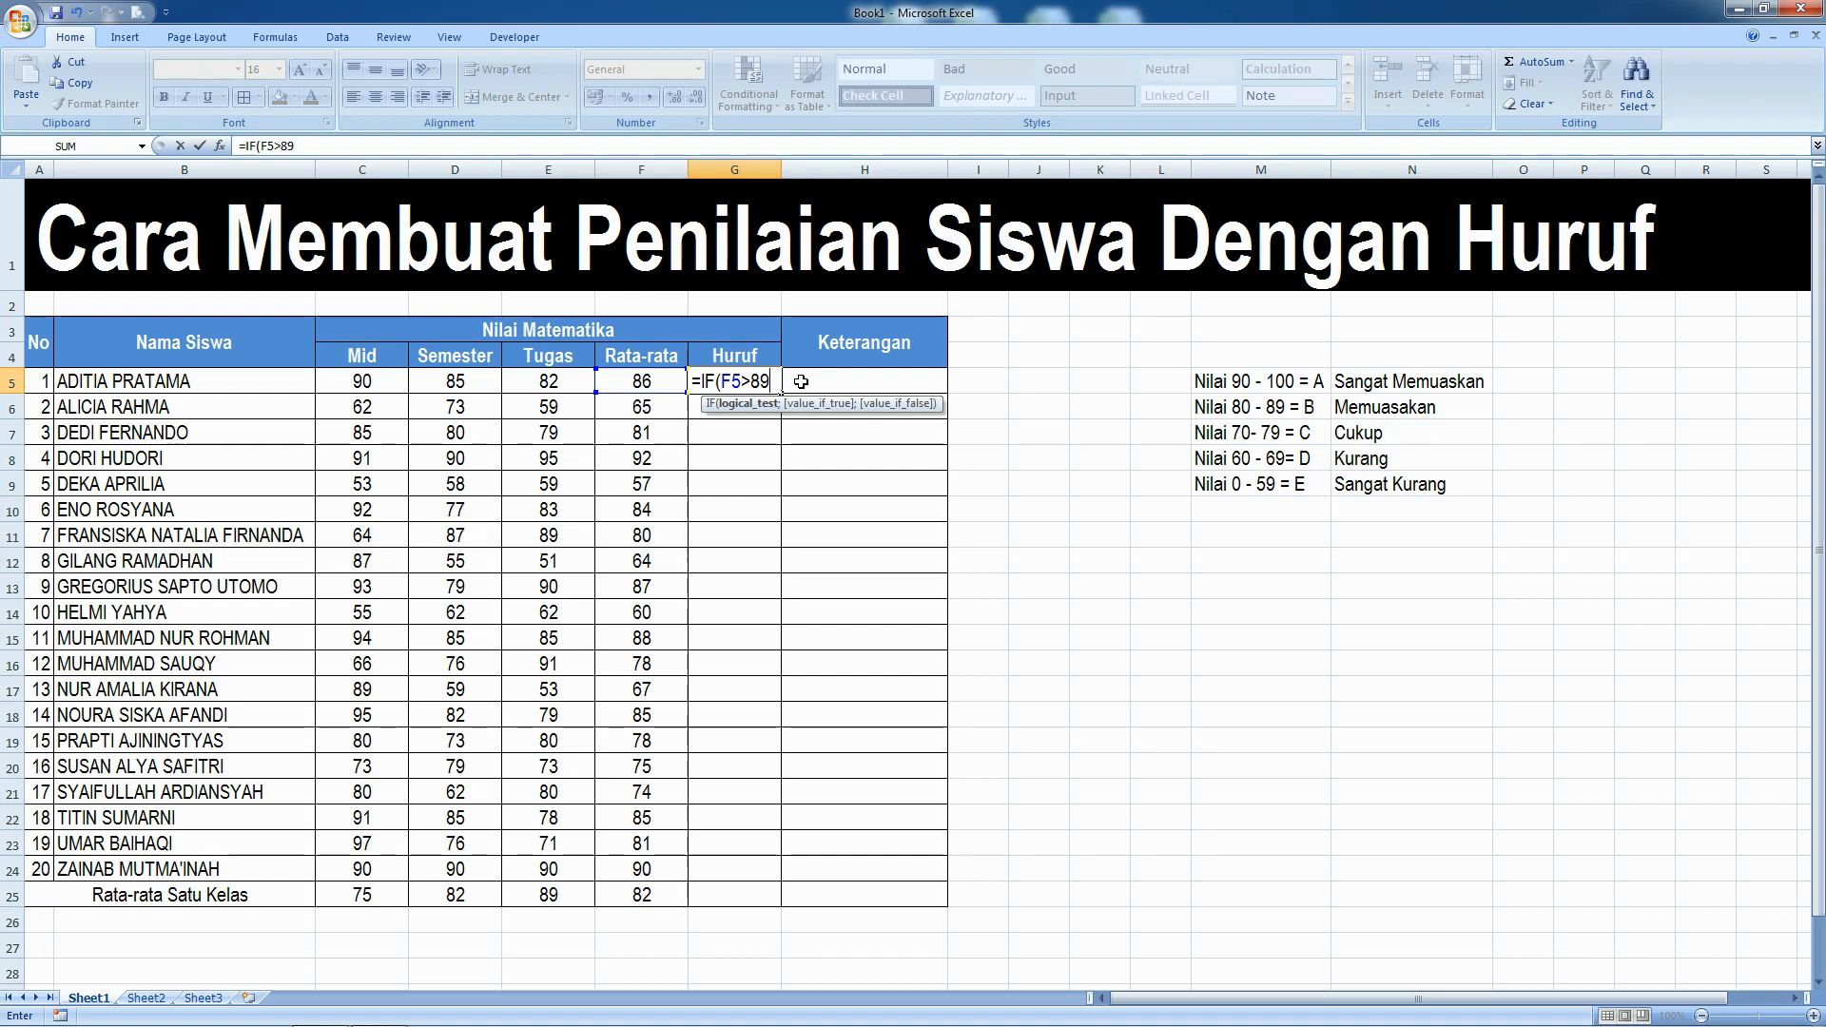
pyautogui.write(';')
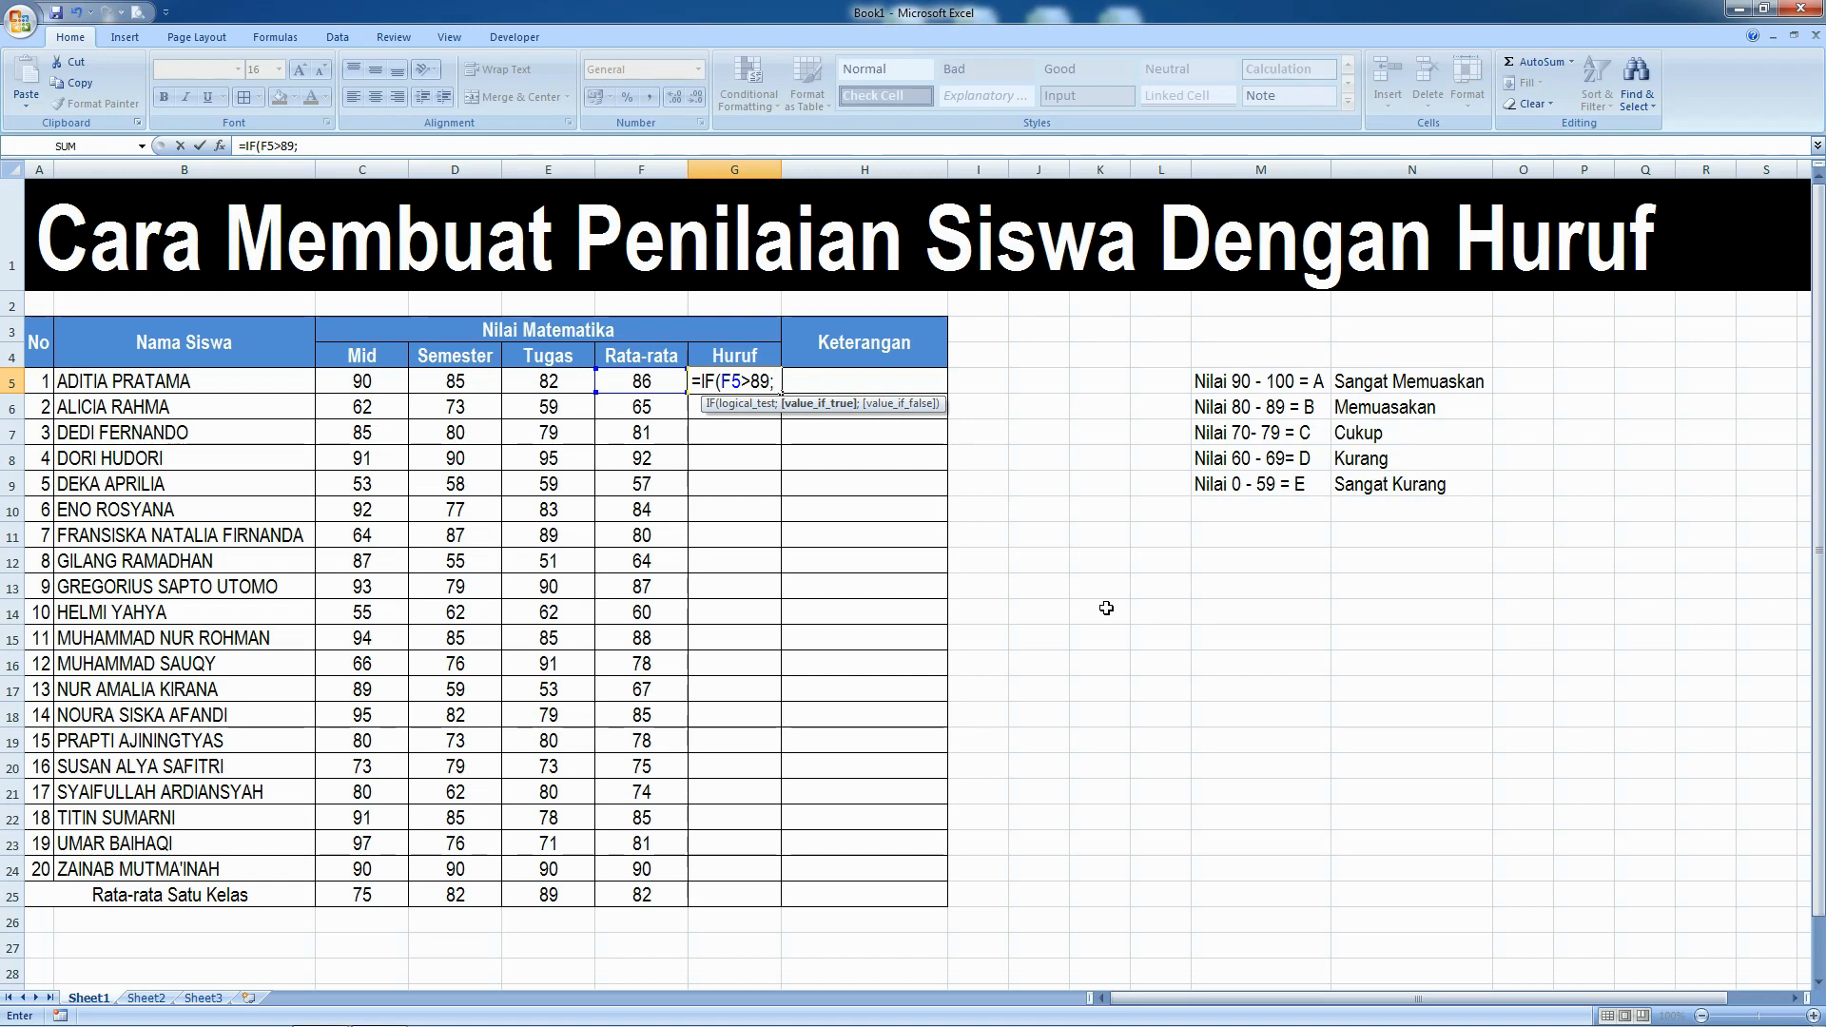
pyautogui.write('"A";IF')
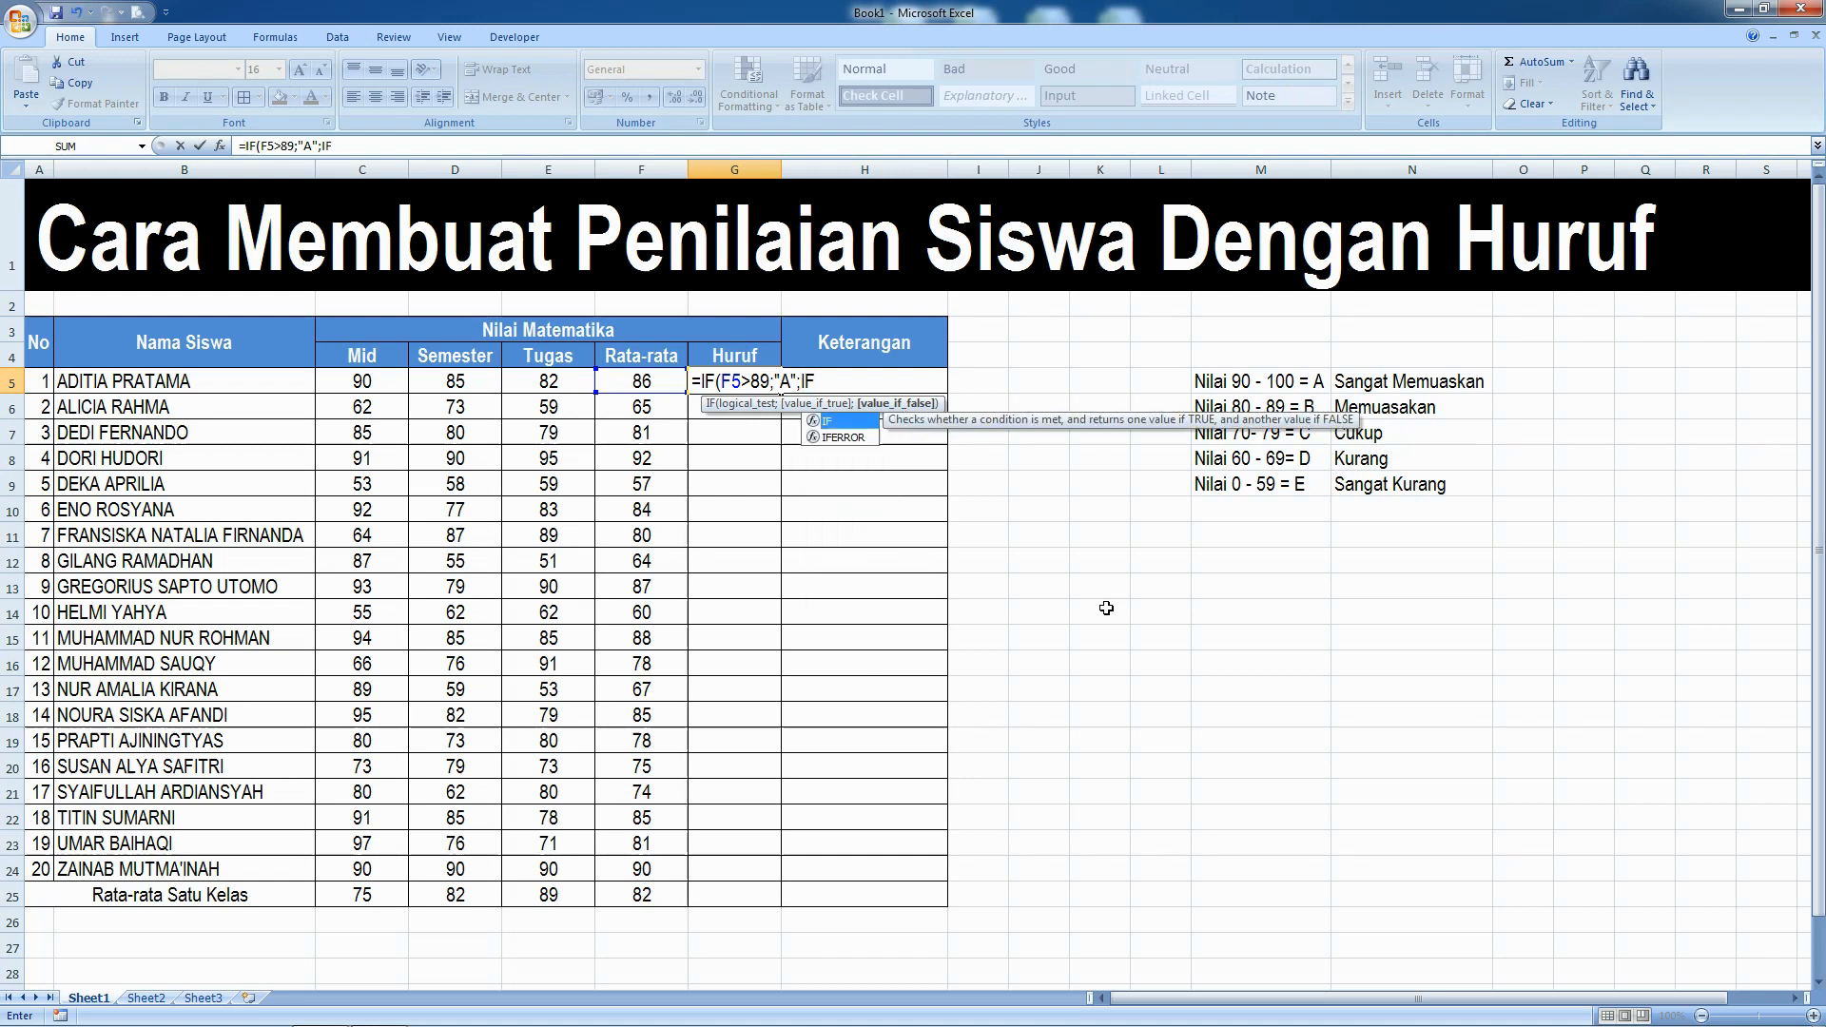
# Add a nested IF to the G5 formula that returns "B" when F5 is greater than 79.
pyautogui.write('(')
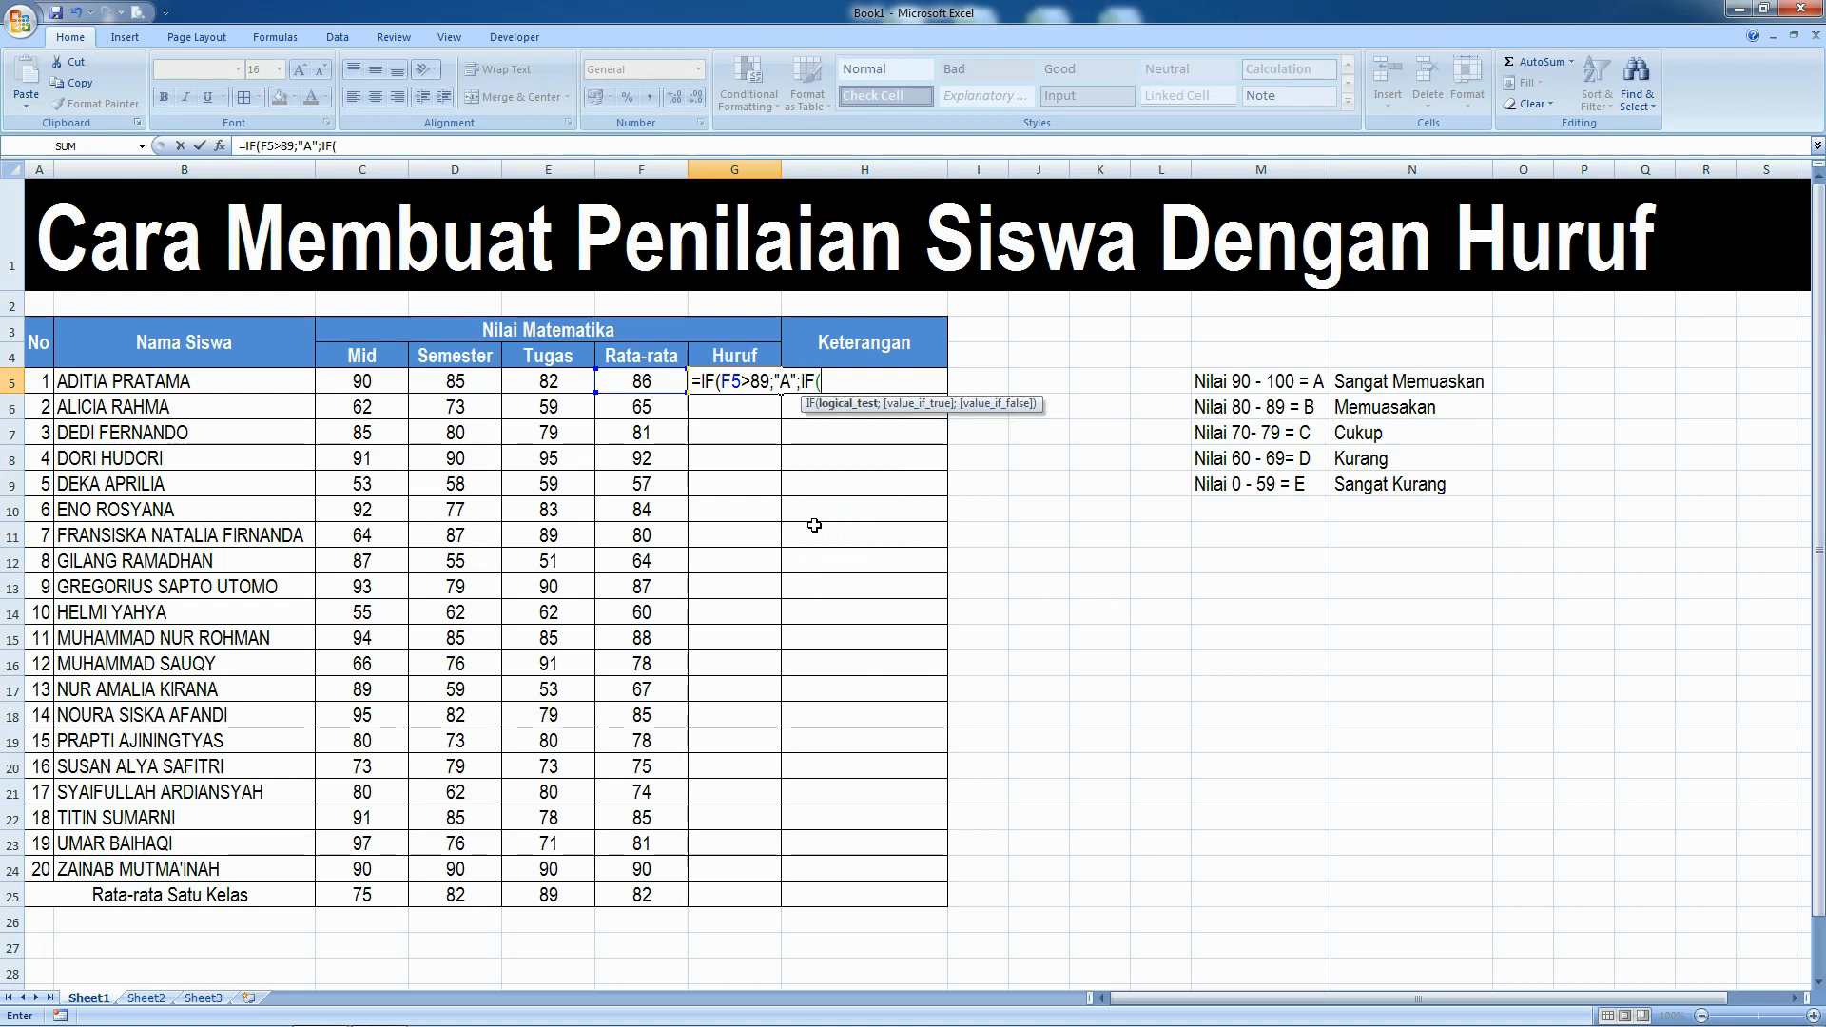
pyautogui.click(648, 381)
pyautogui.write('>')
pyautogui.write('79;"')
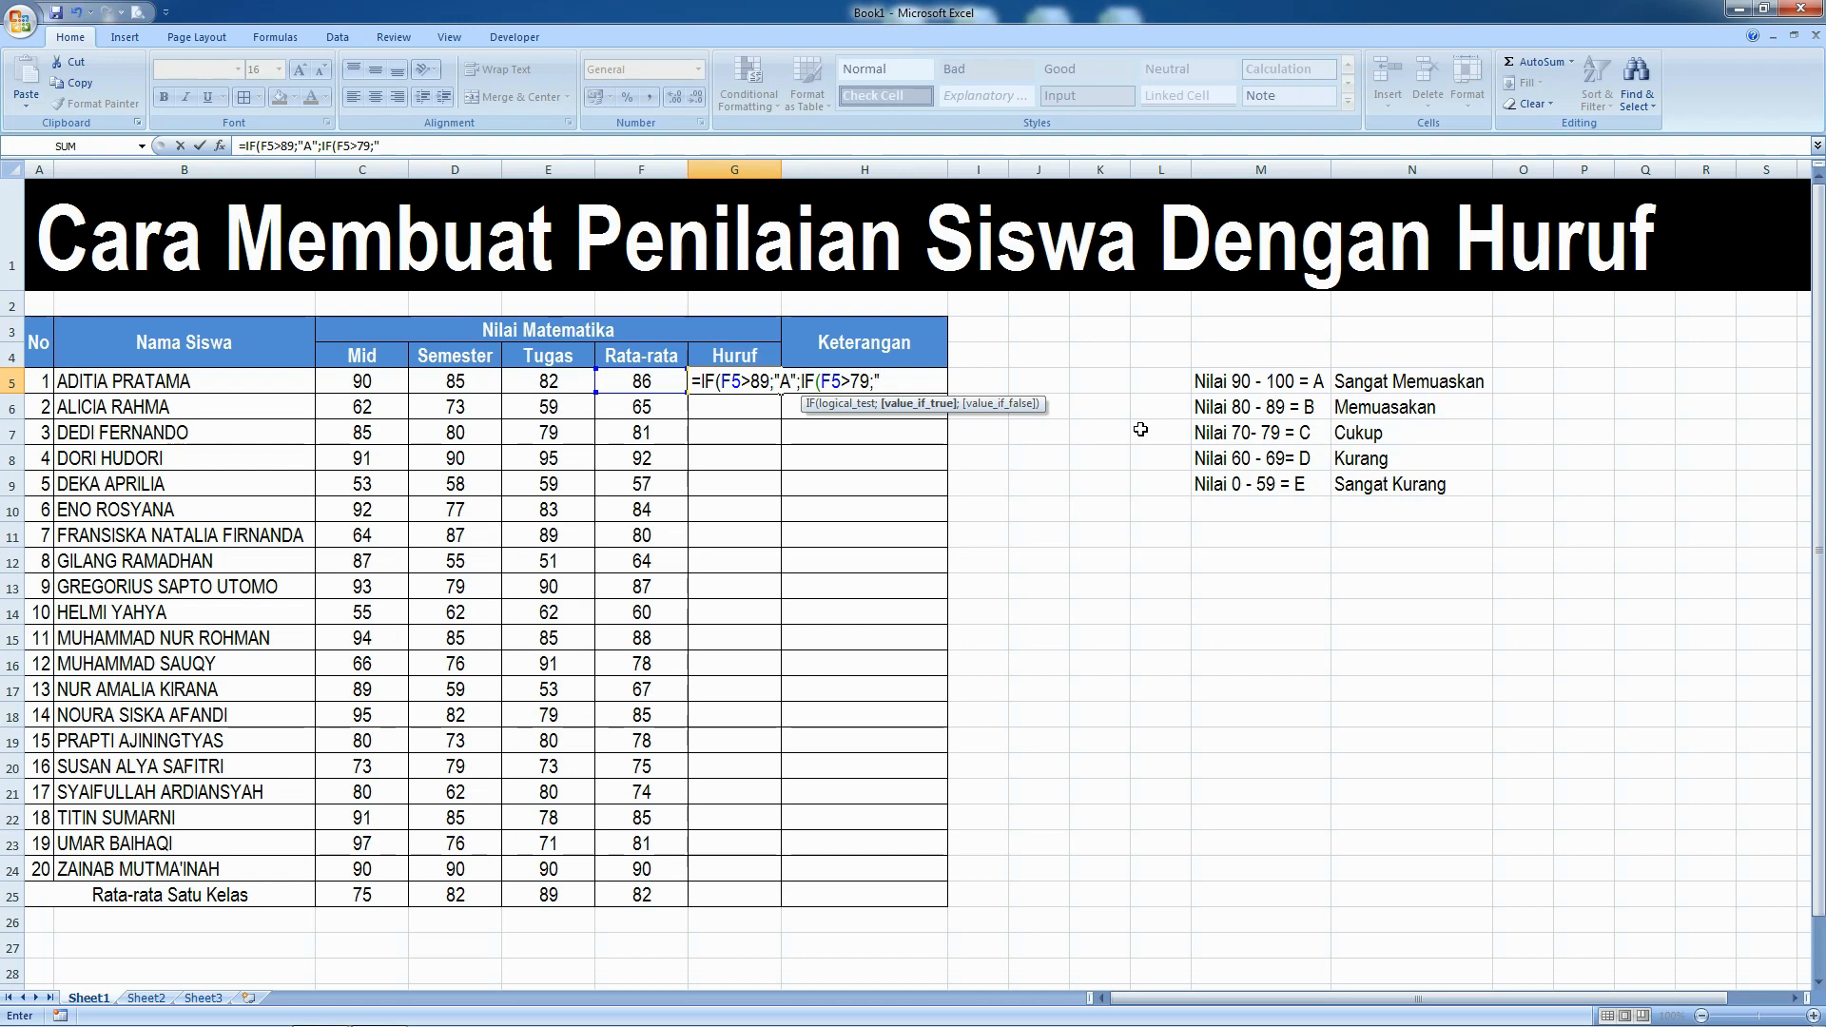
pyautogui.write('B";IF')
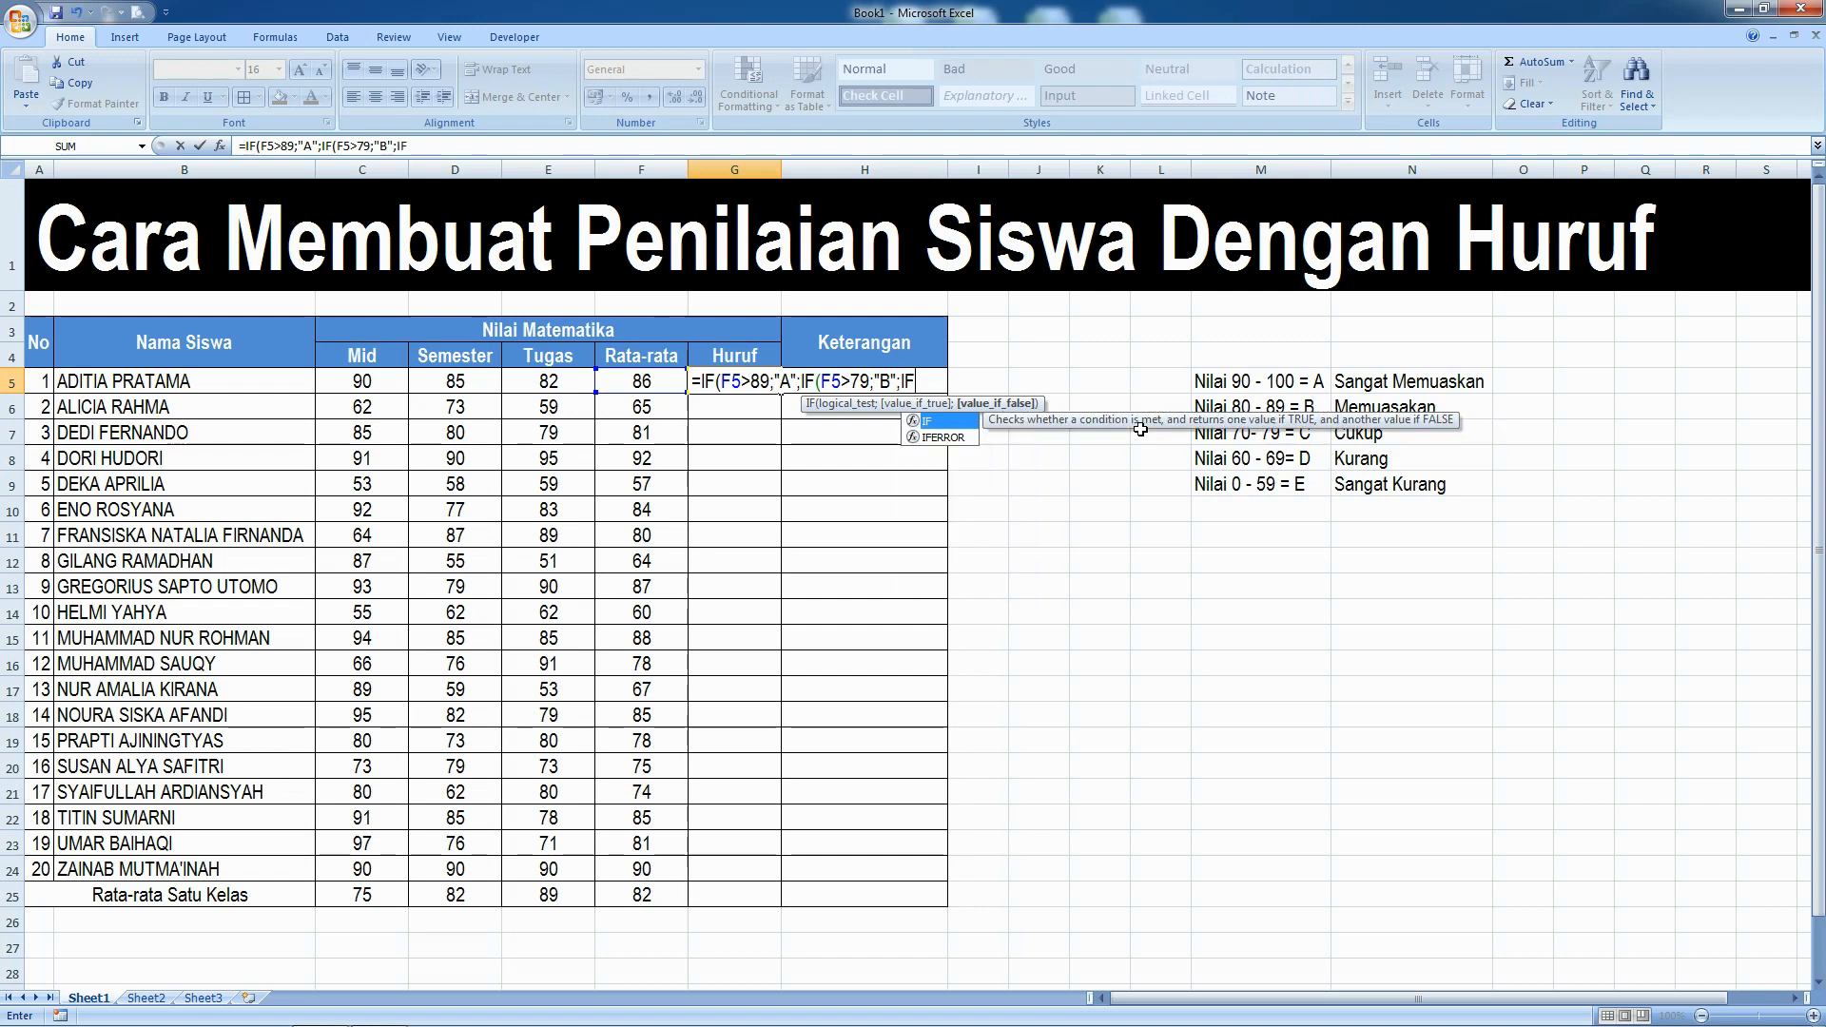
# Nest another IF in the G5 formula that returns "C" when F5 is greater than 69.
pyautogui.write('(')
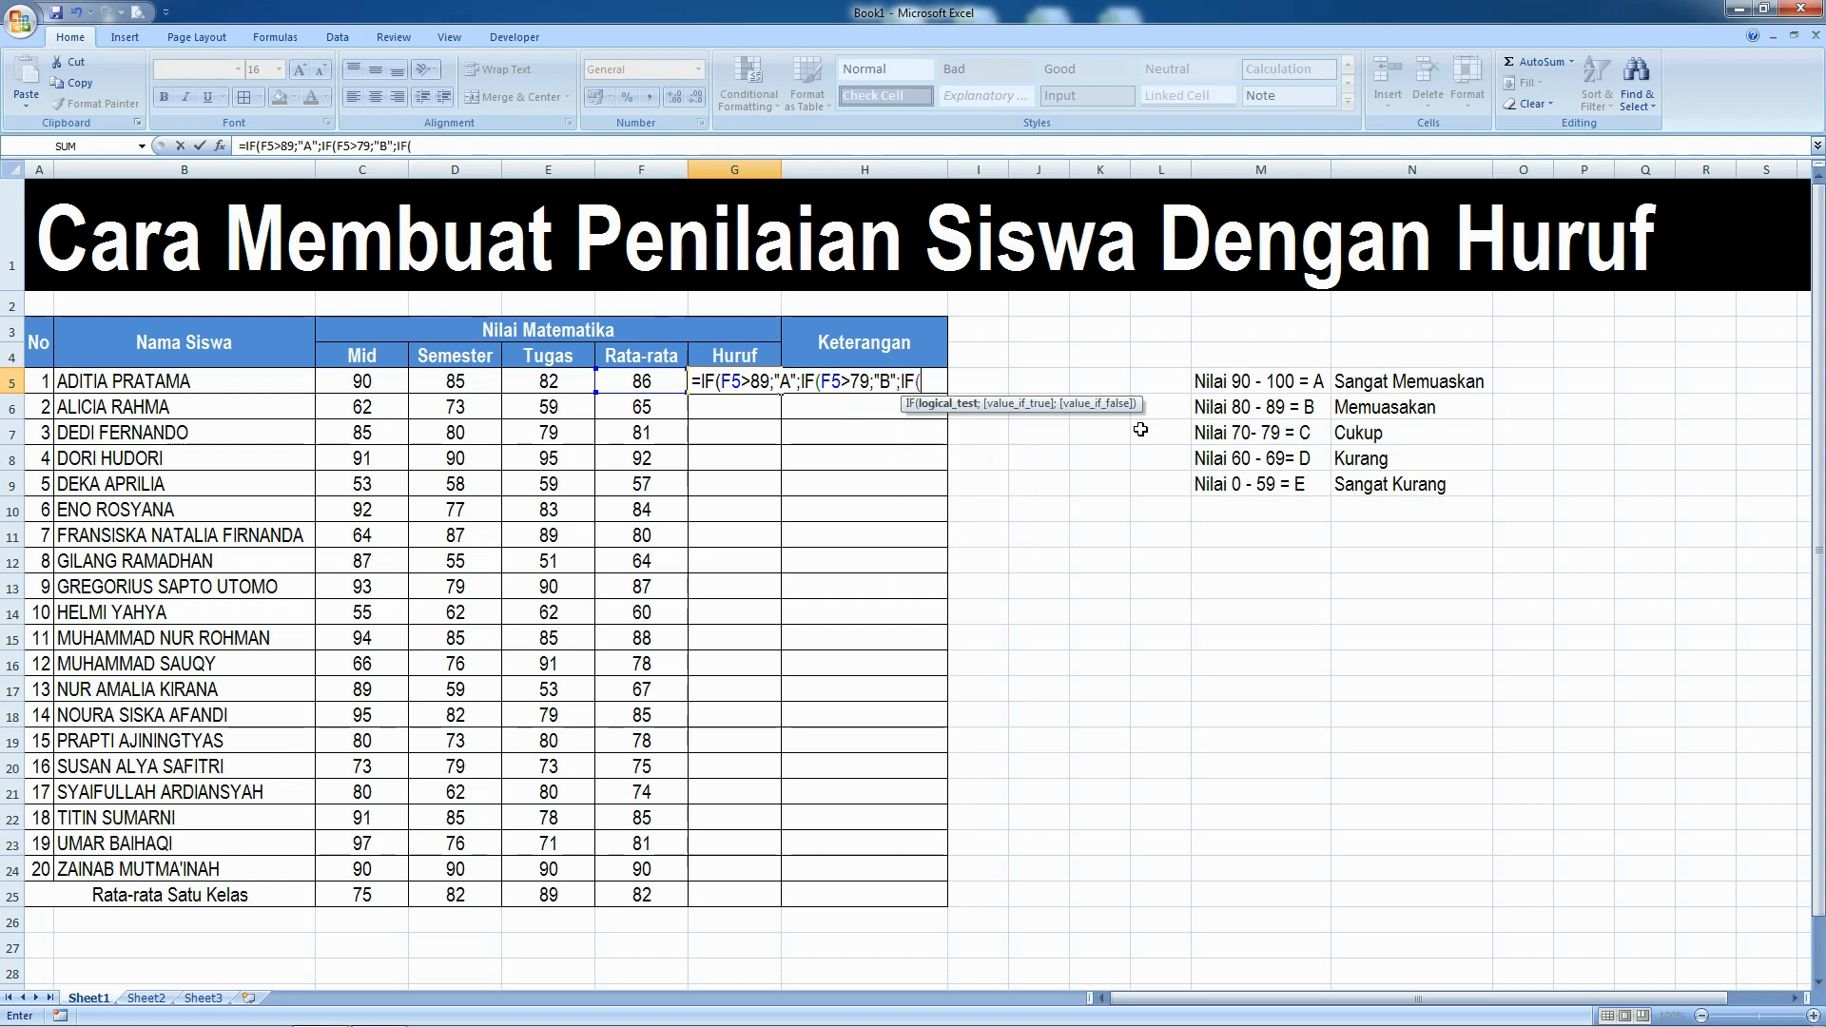
pyautogui.click(645, 381)
pyautogui.write('>69;')
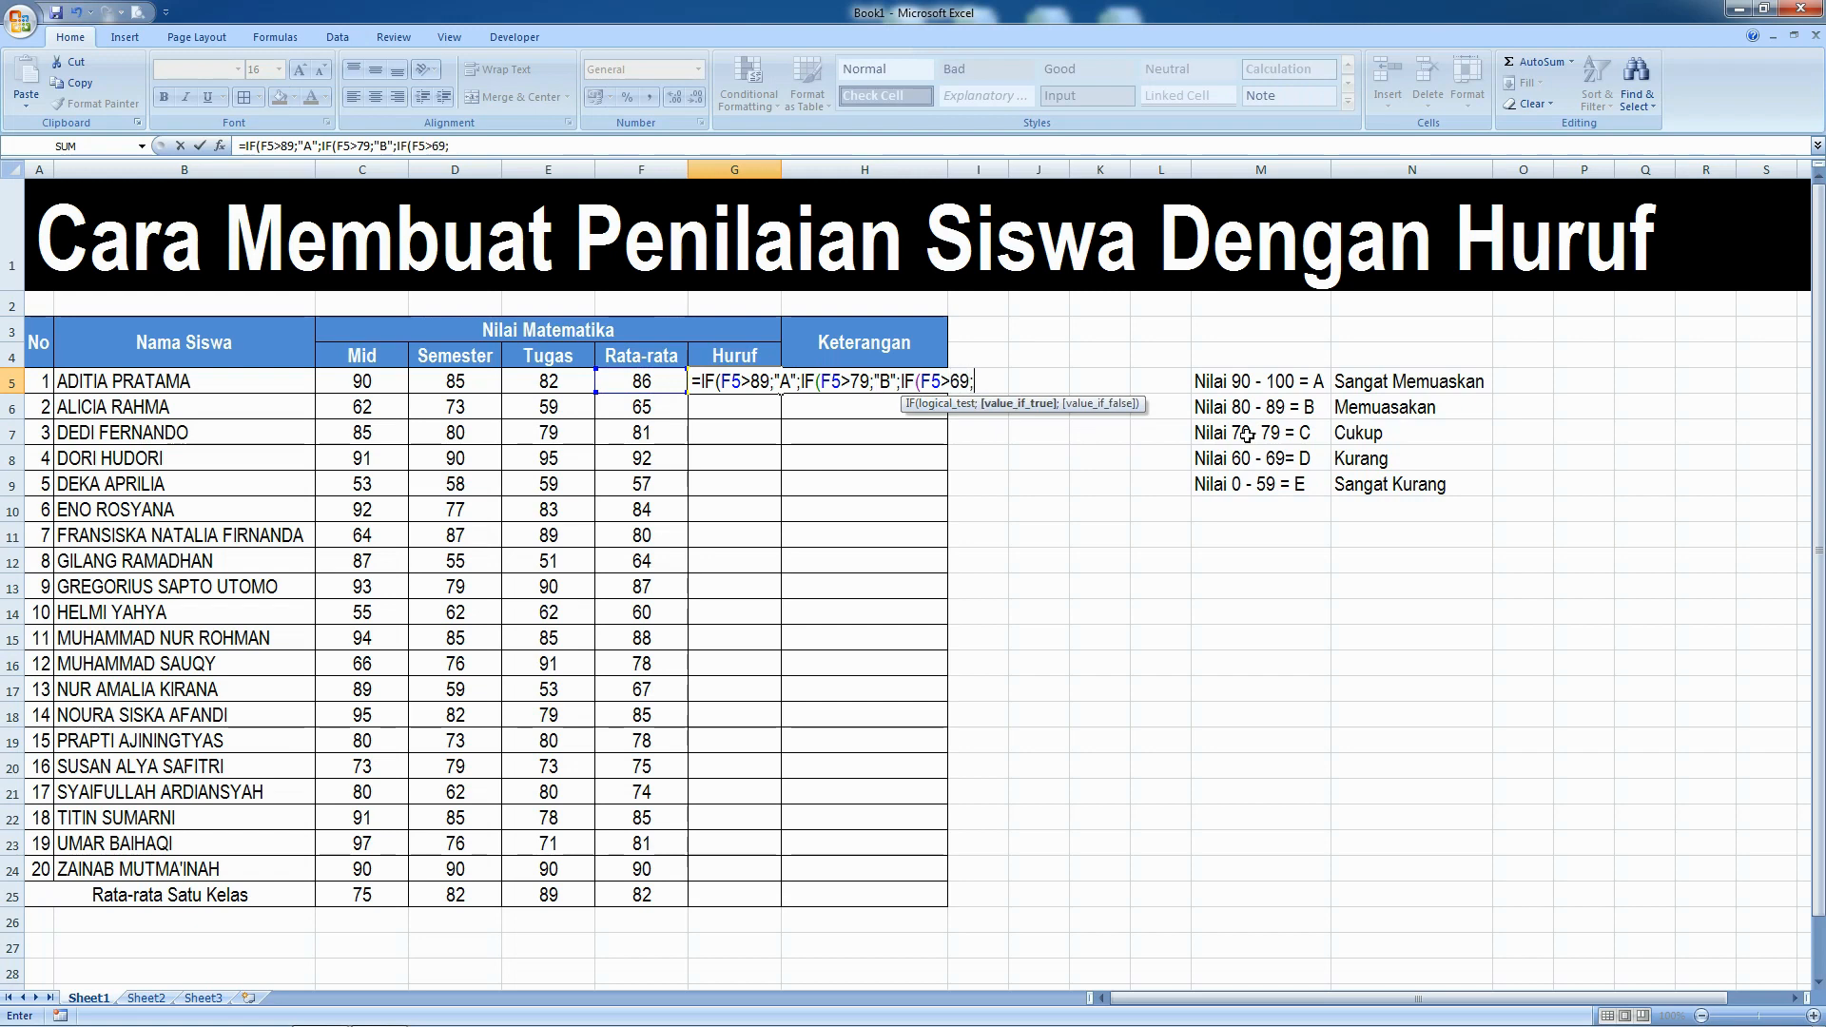
pyautogui.write('"C";IF')
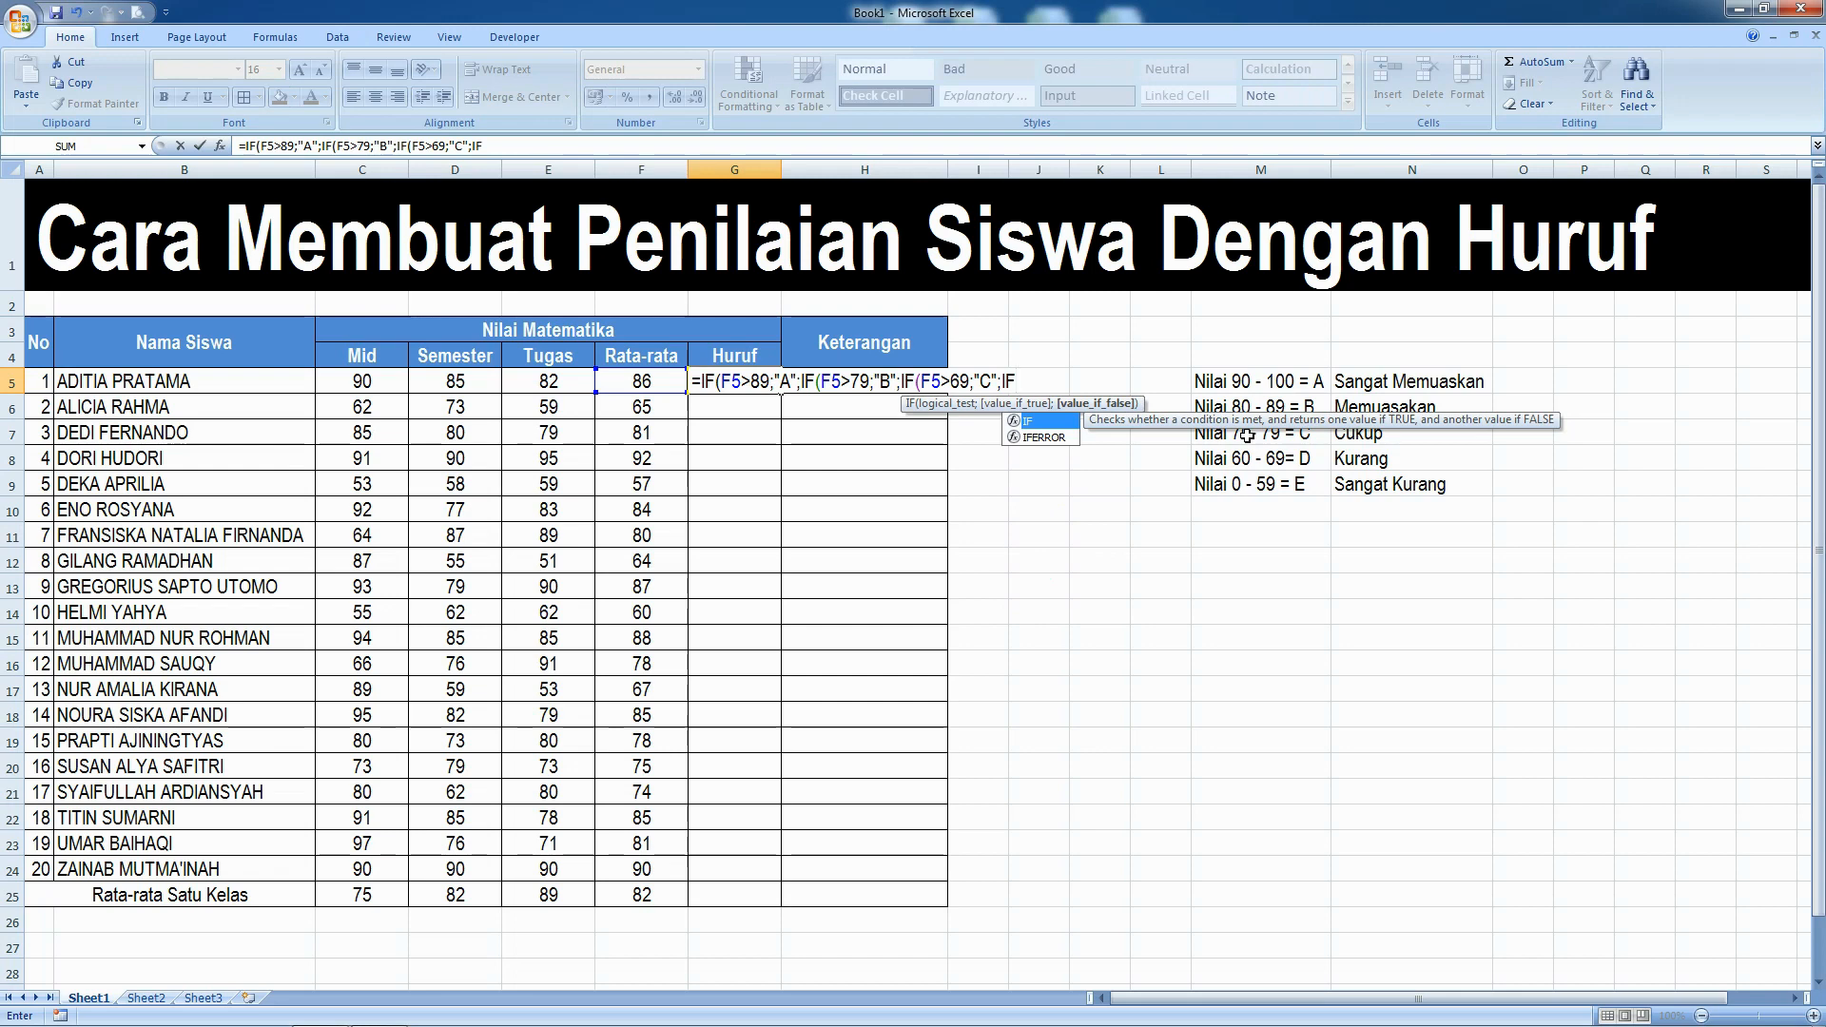
# Complete the G5 formula with "D" when F5 is greater than 59 and otherwise "E", accepting the proposed closing parentheses.
pyautogui.write('(')
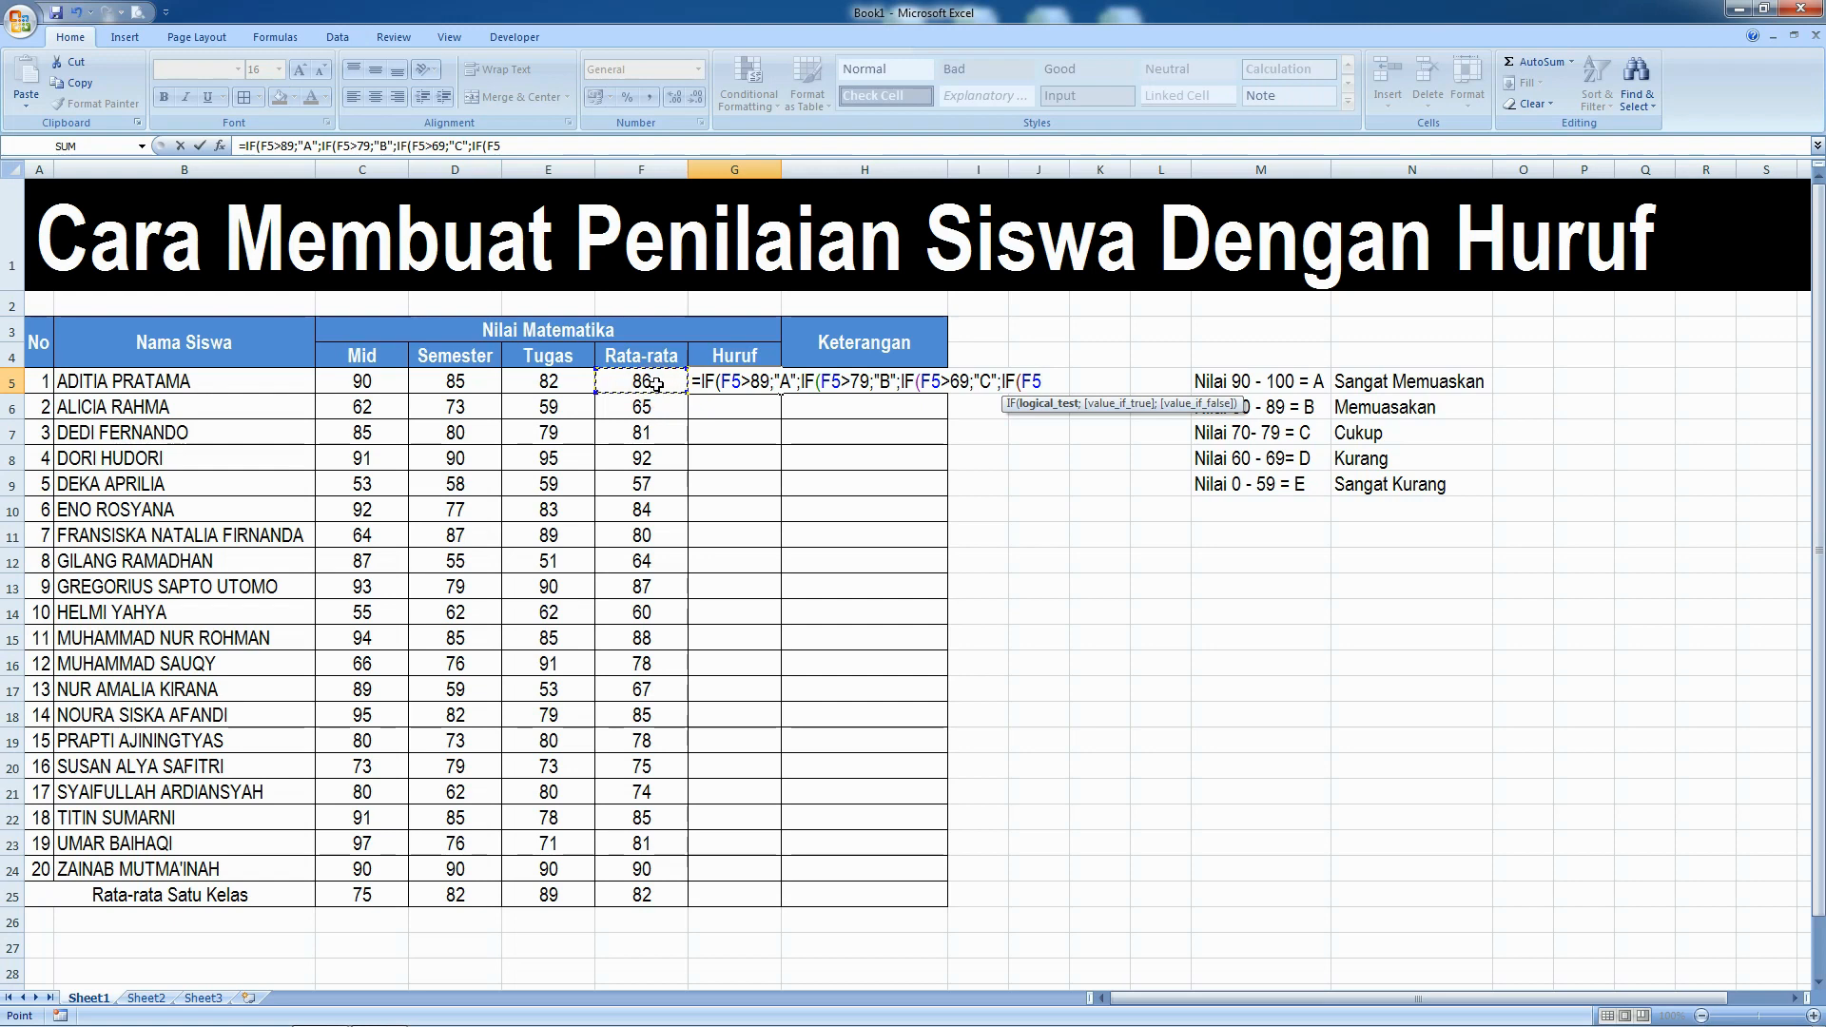
pyautogui.write('>')
pyautogui.write('59;')
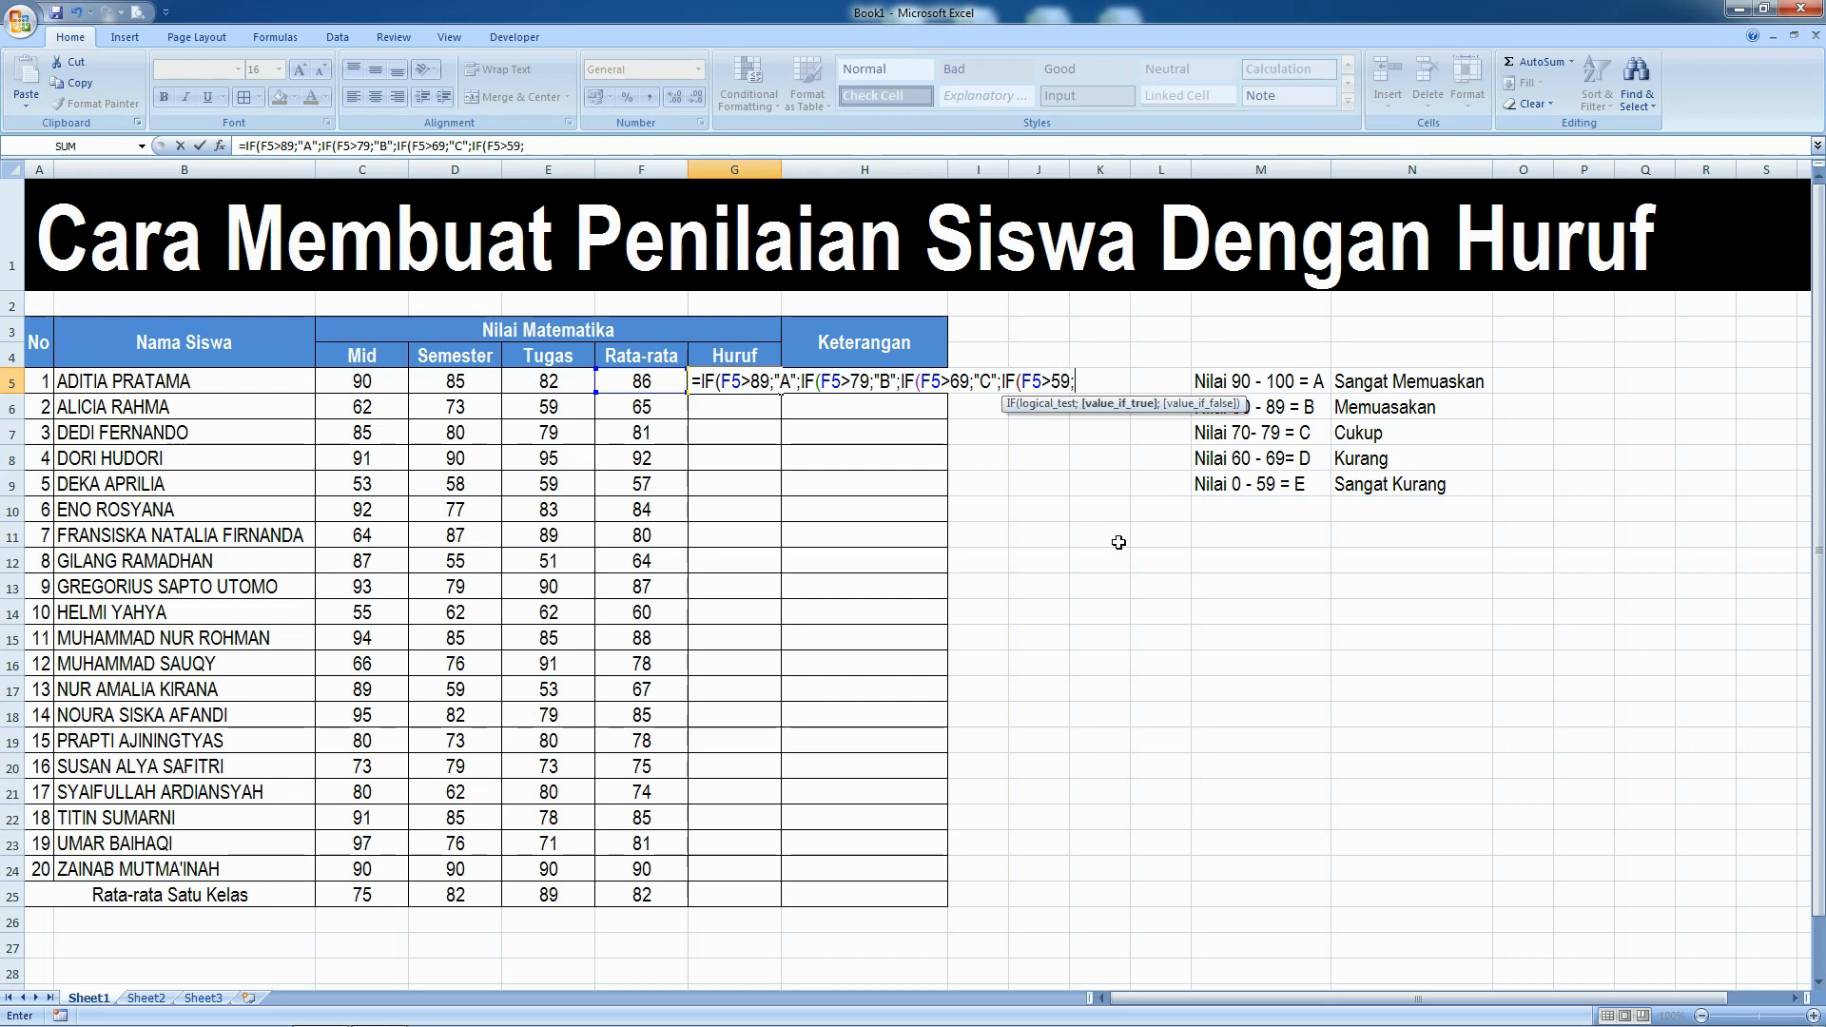
pyautogui.write('"D"')
pyautogui.write(';')
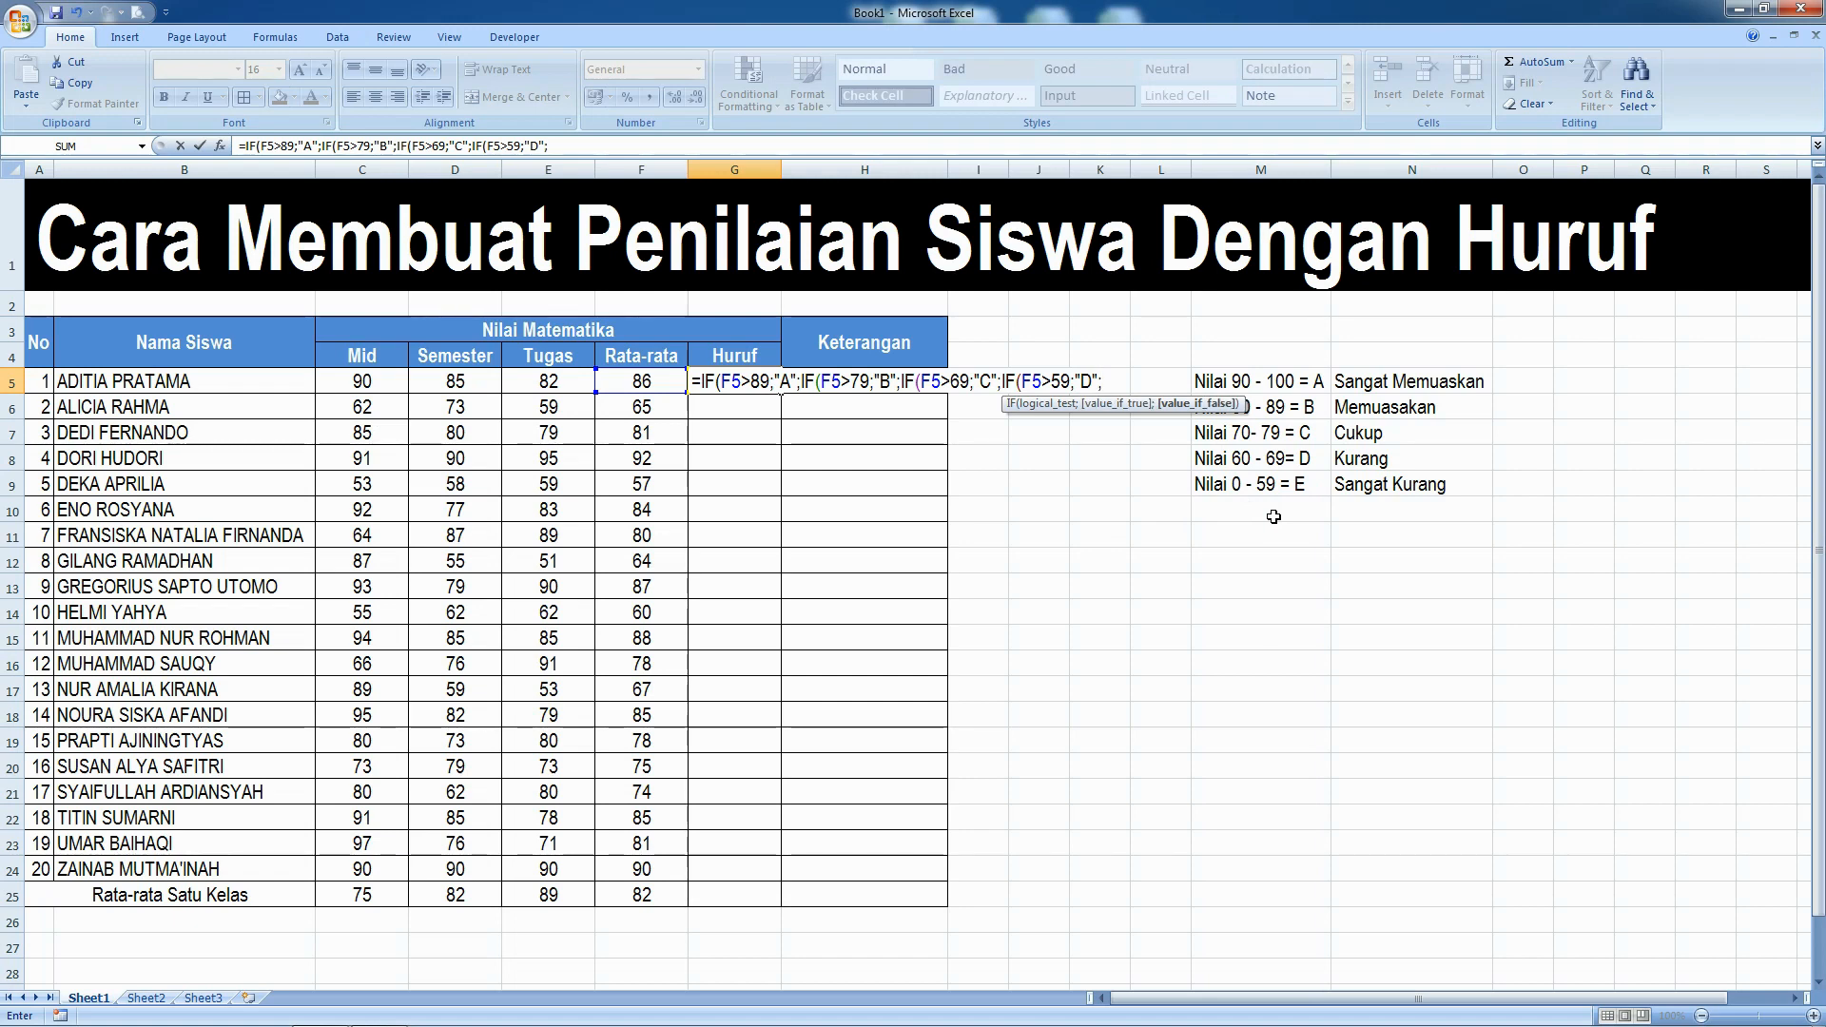
pyautogui.write('"')
pyautogui.write('E"')
pyautogui.press('Return')
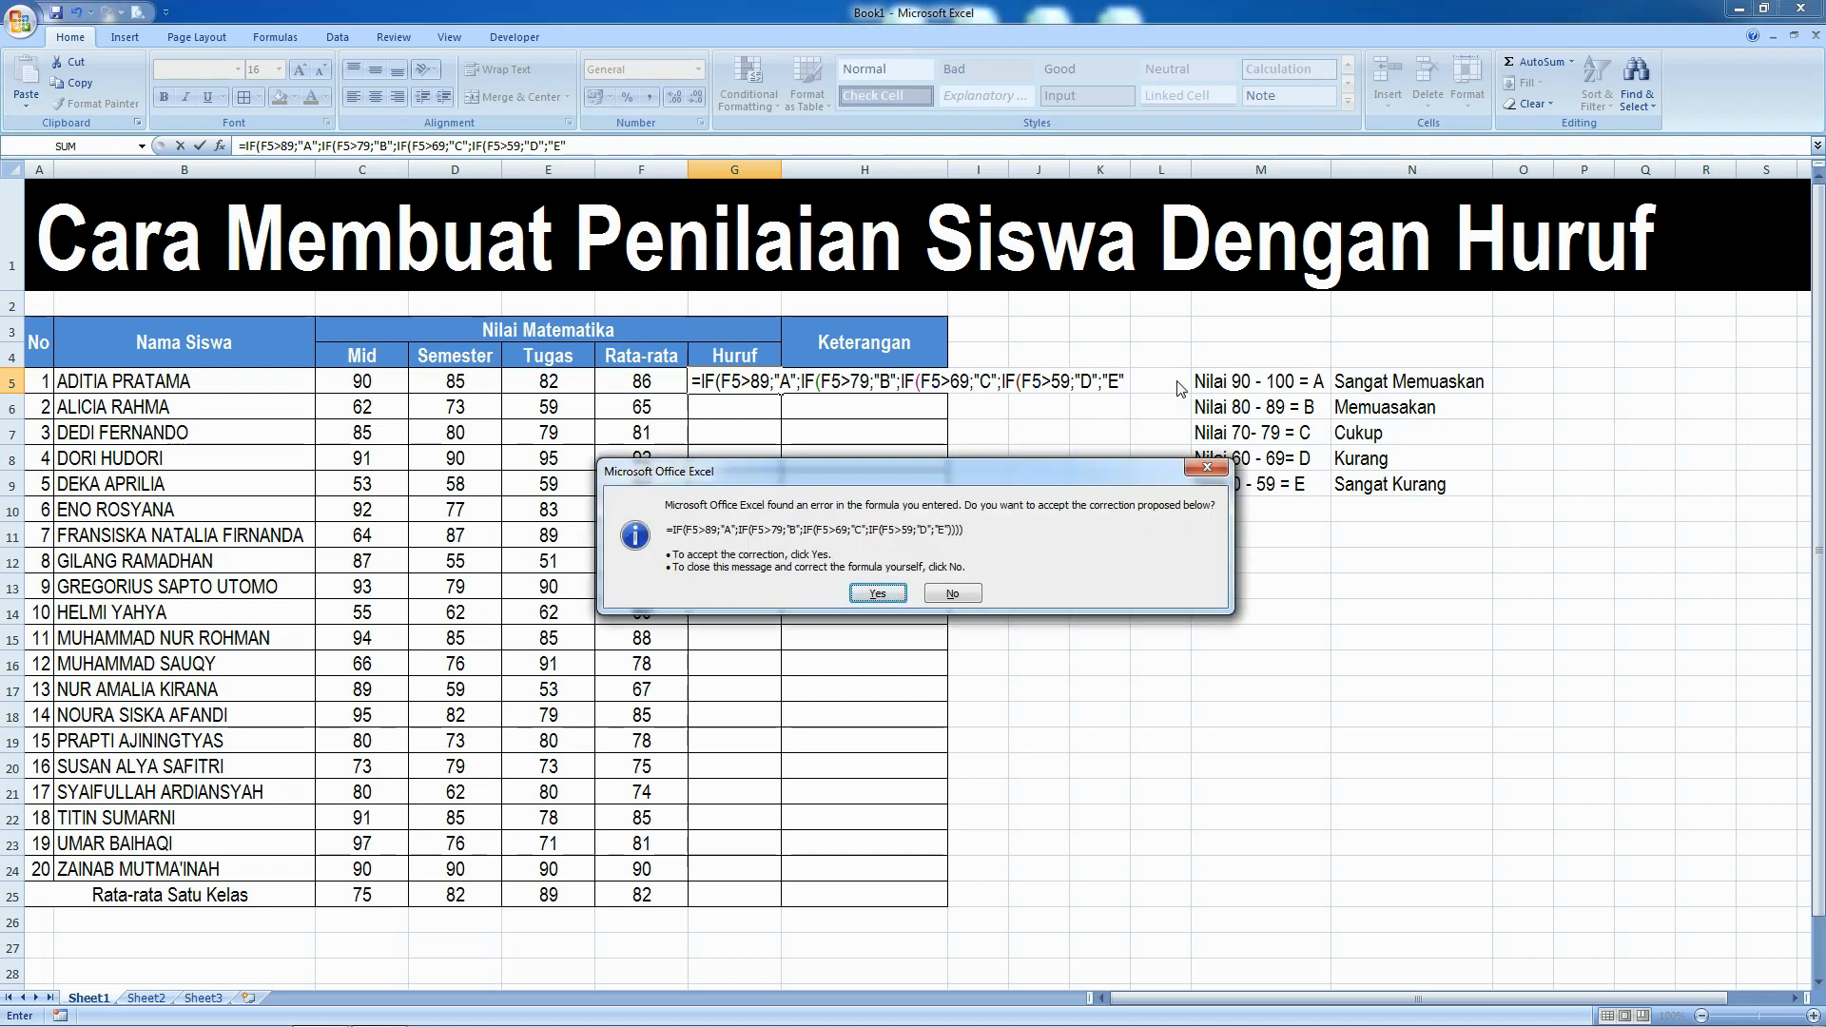
pyautogui.click(878, 592)
# Review the nested IF formula in G5, checking its conditions against the grading scale.
pyautogui.click(729, 456)
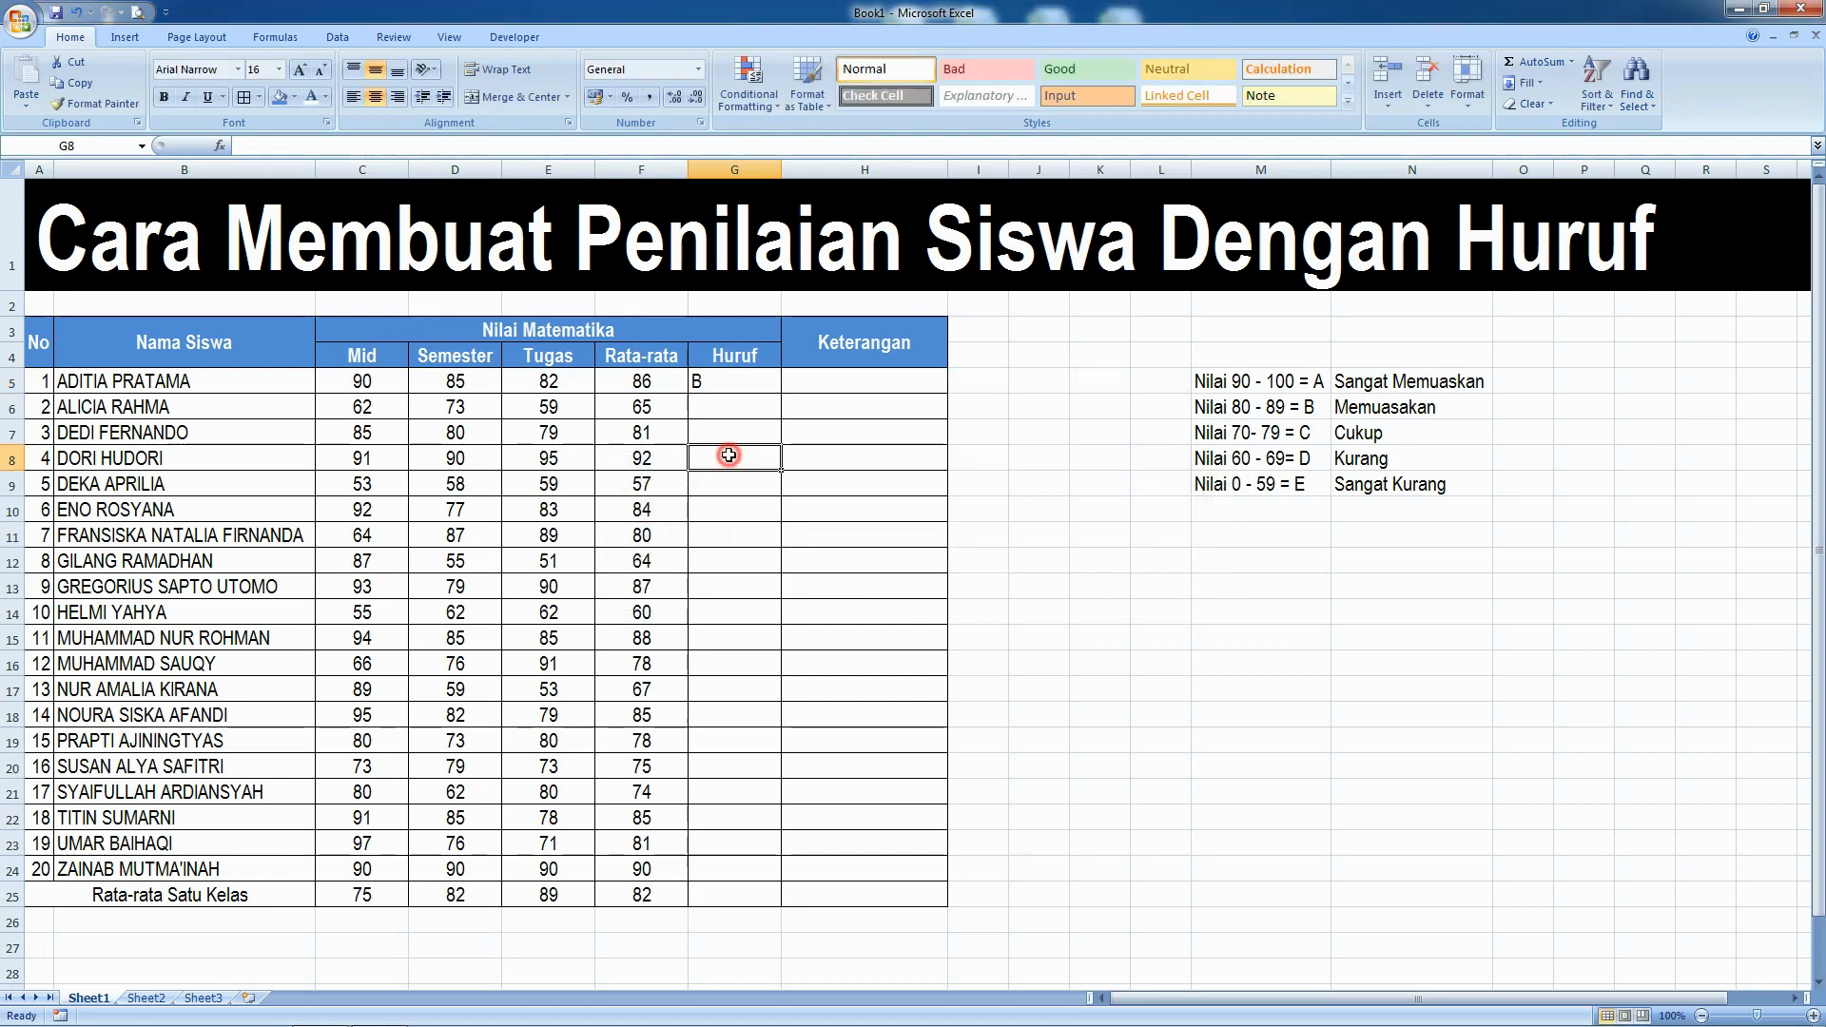
pyautogui.click(717, 389)
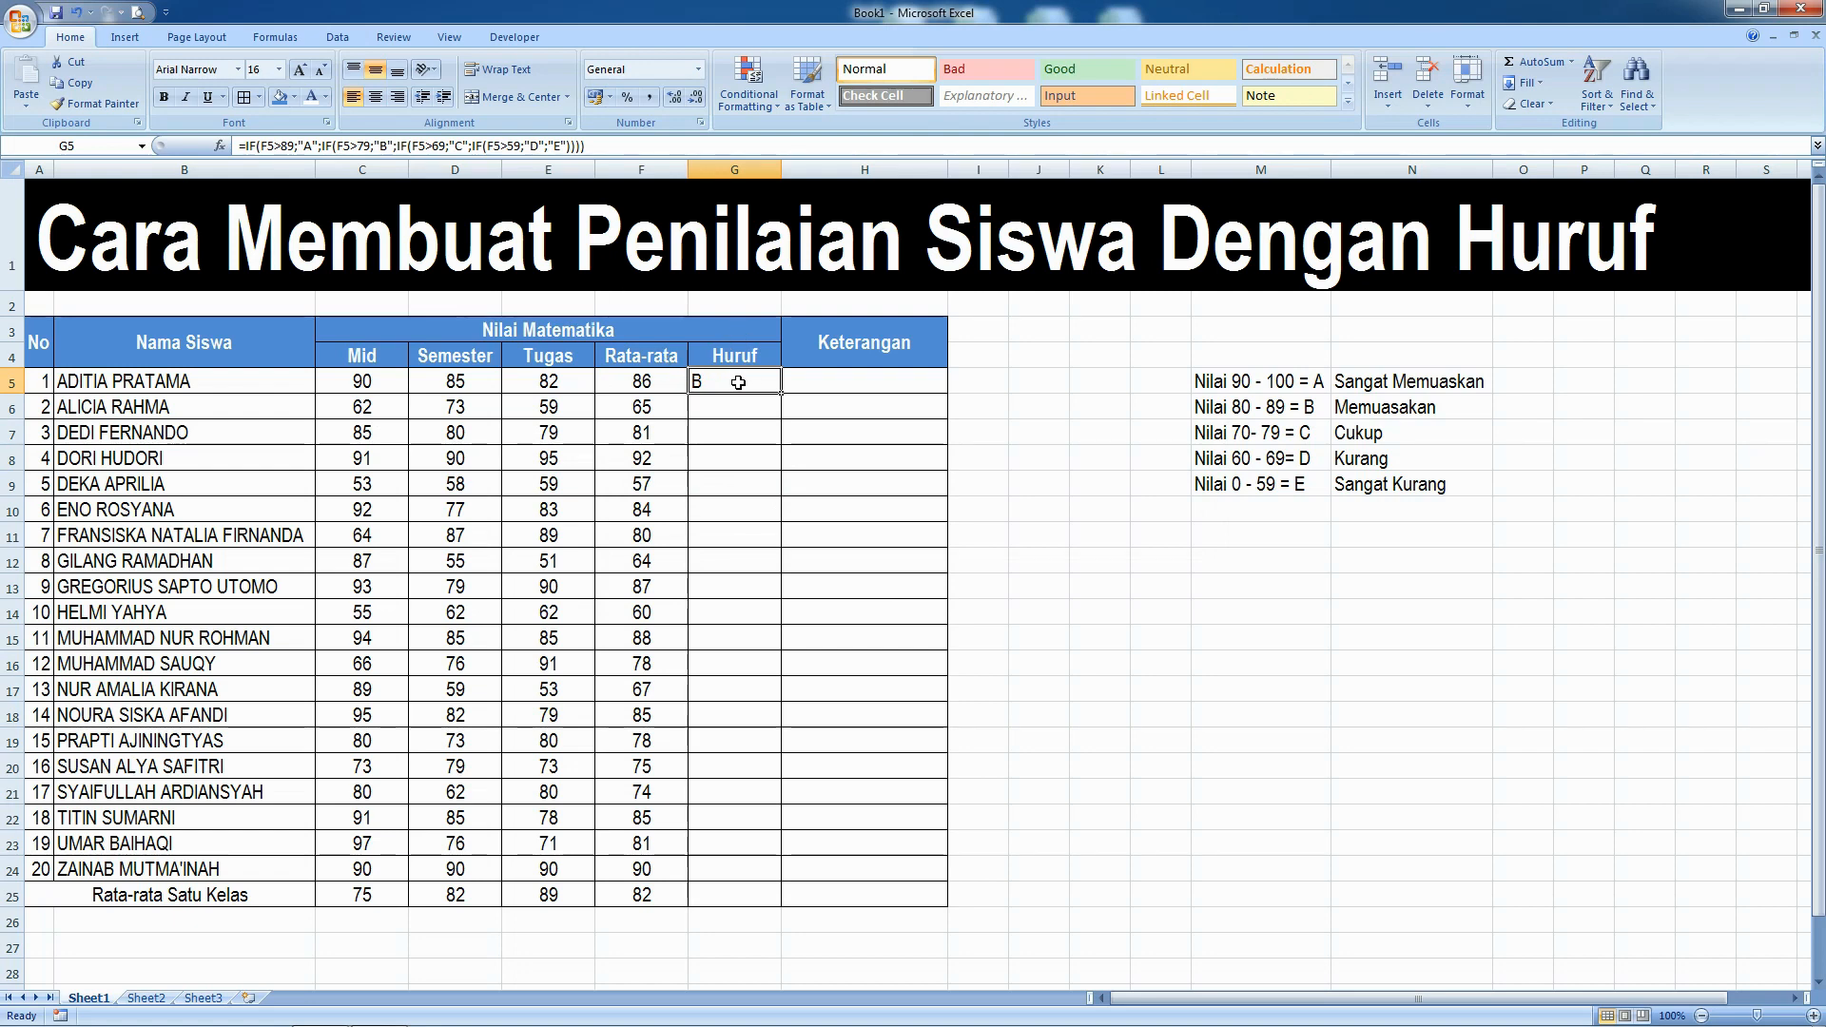
pyautogui.doubleClick(738, 383)
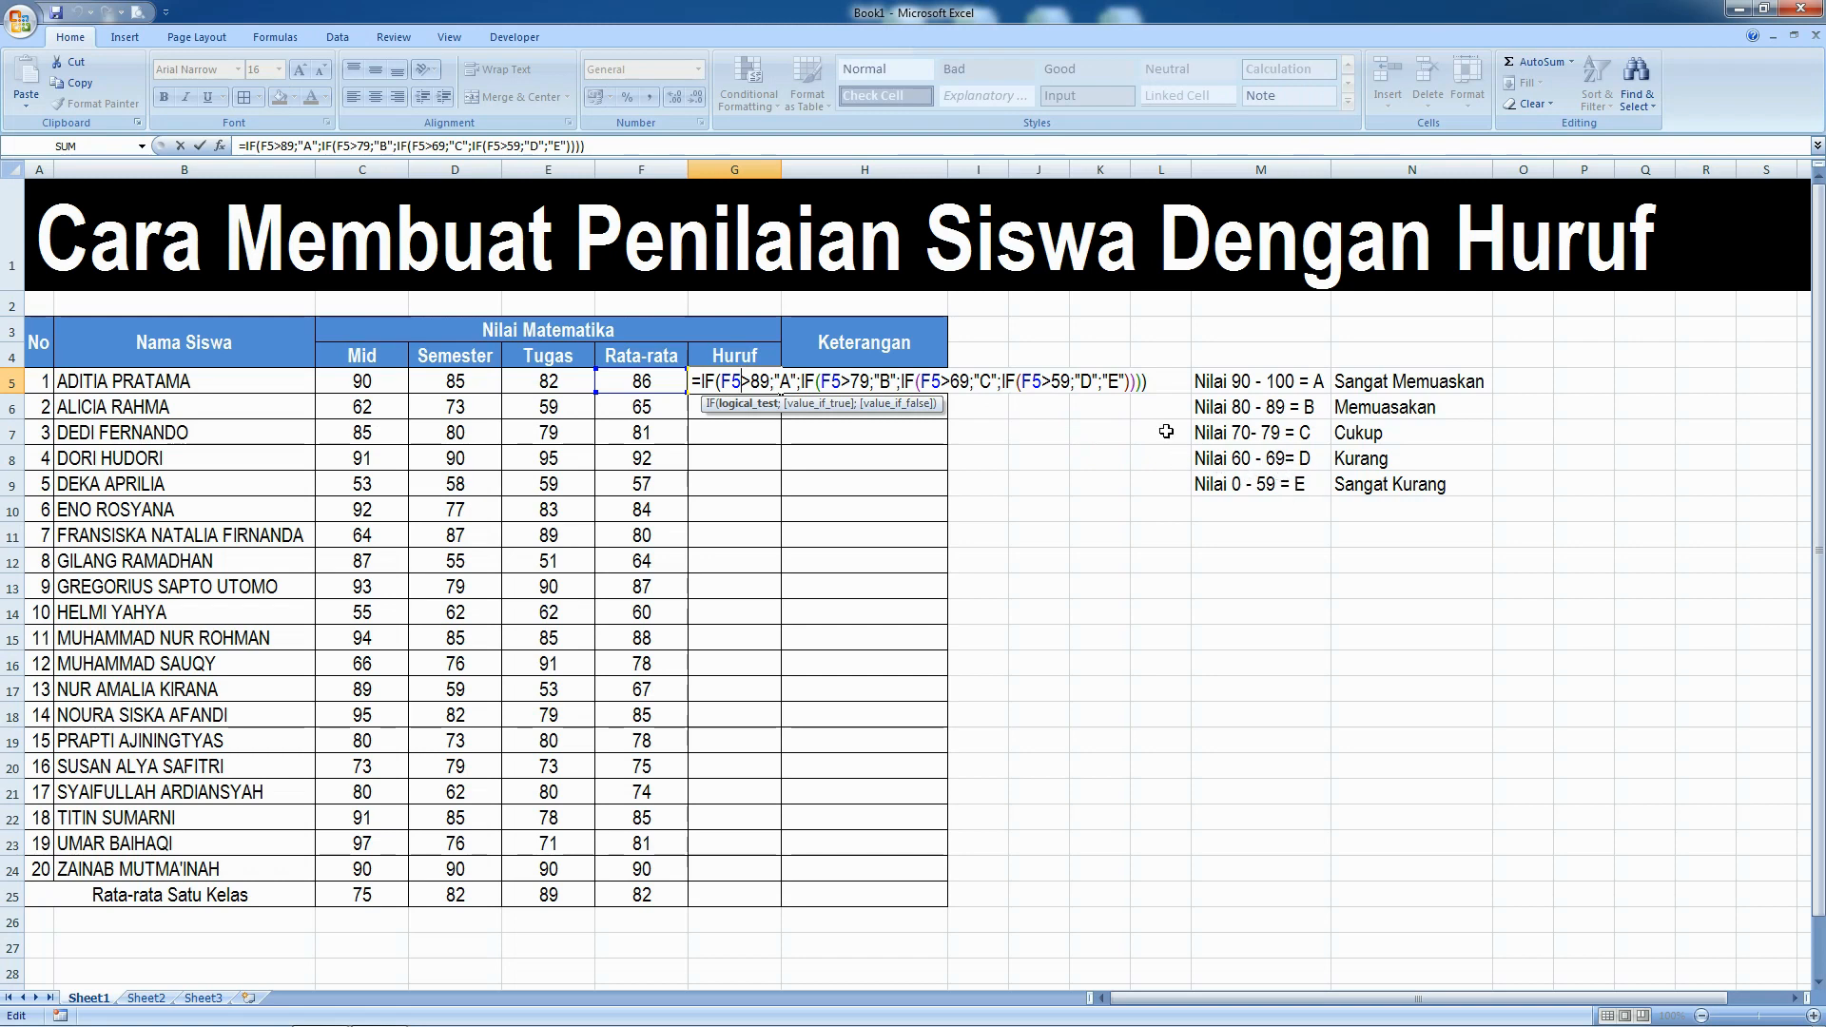
pyautogui.press('Return')
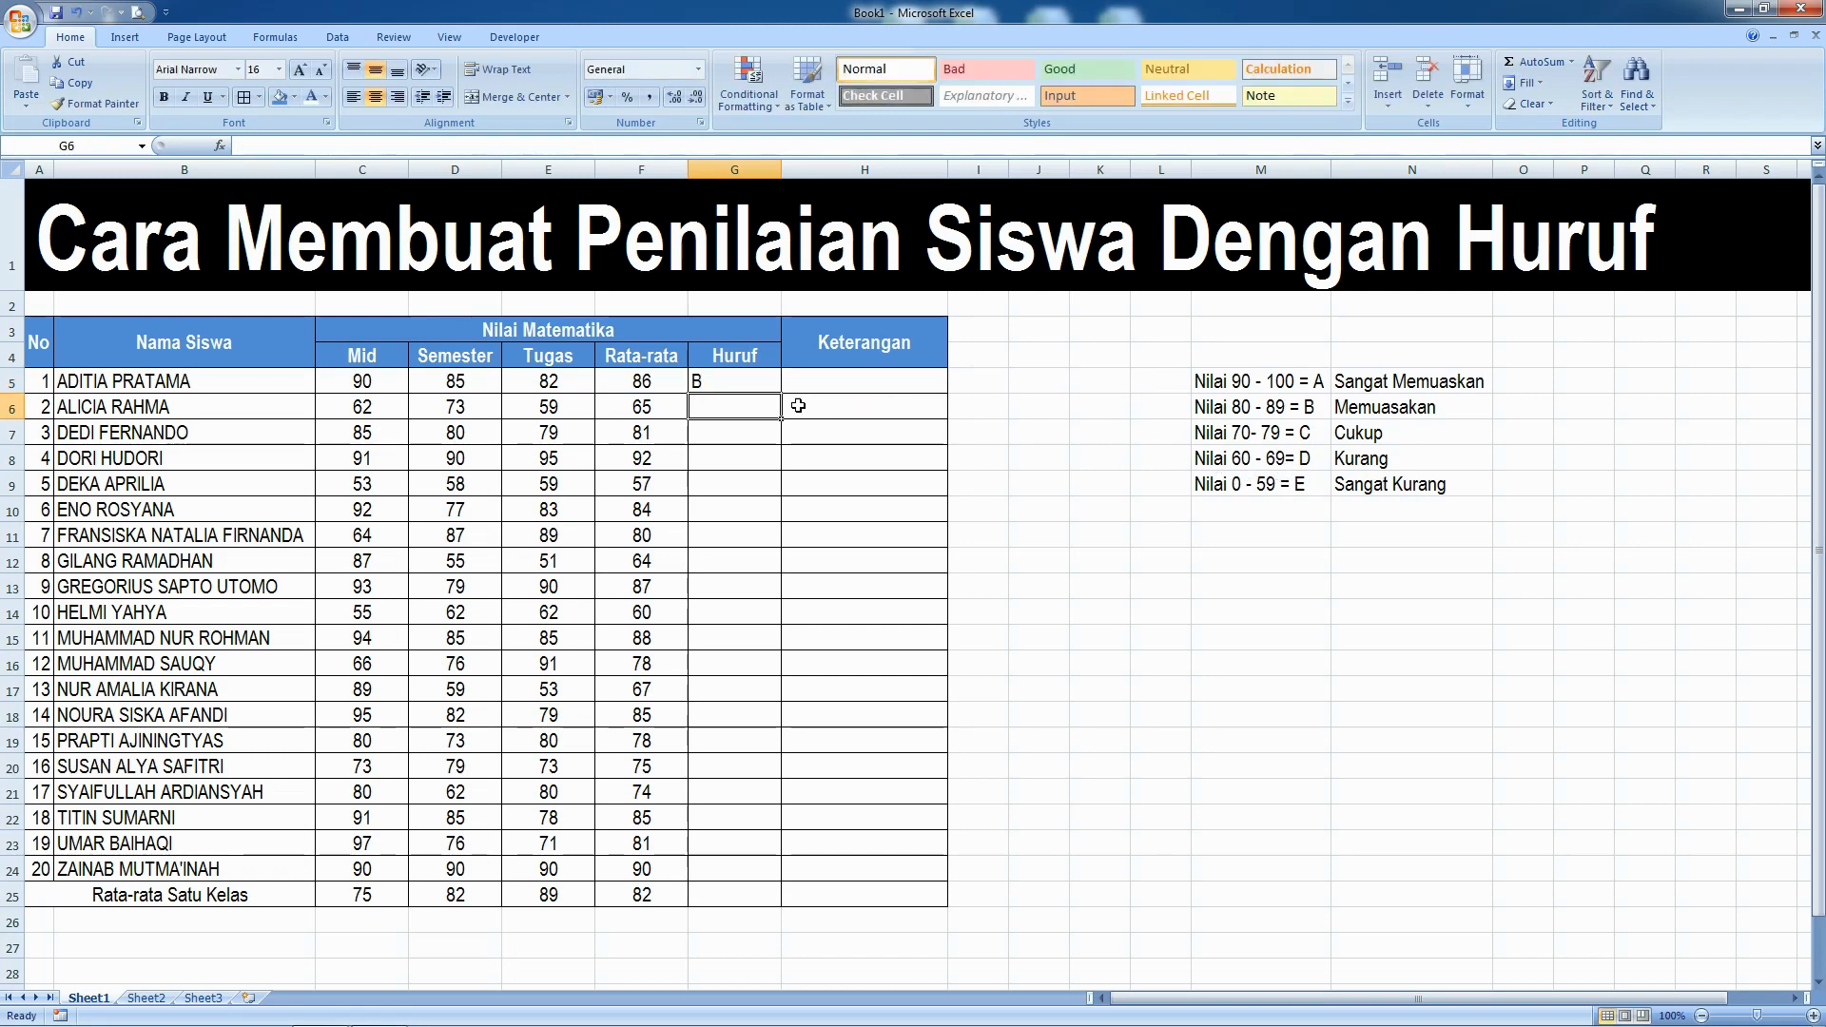
# Centre the letter grade in G5 and fill its formula down the Huruf column to G25.
pyautogui.click(747, 385)
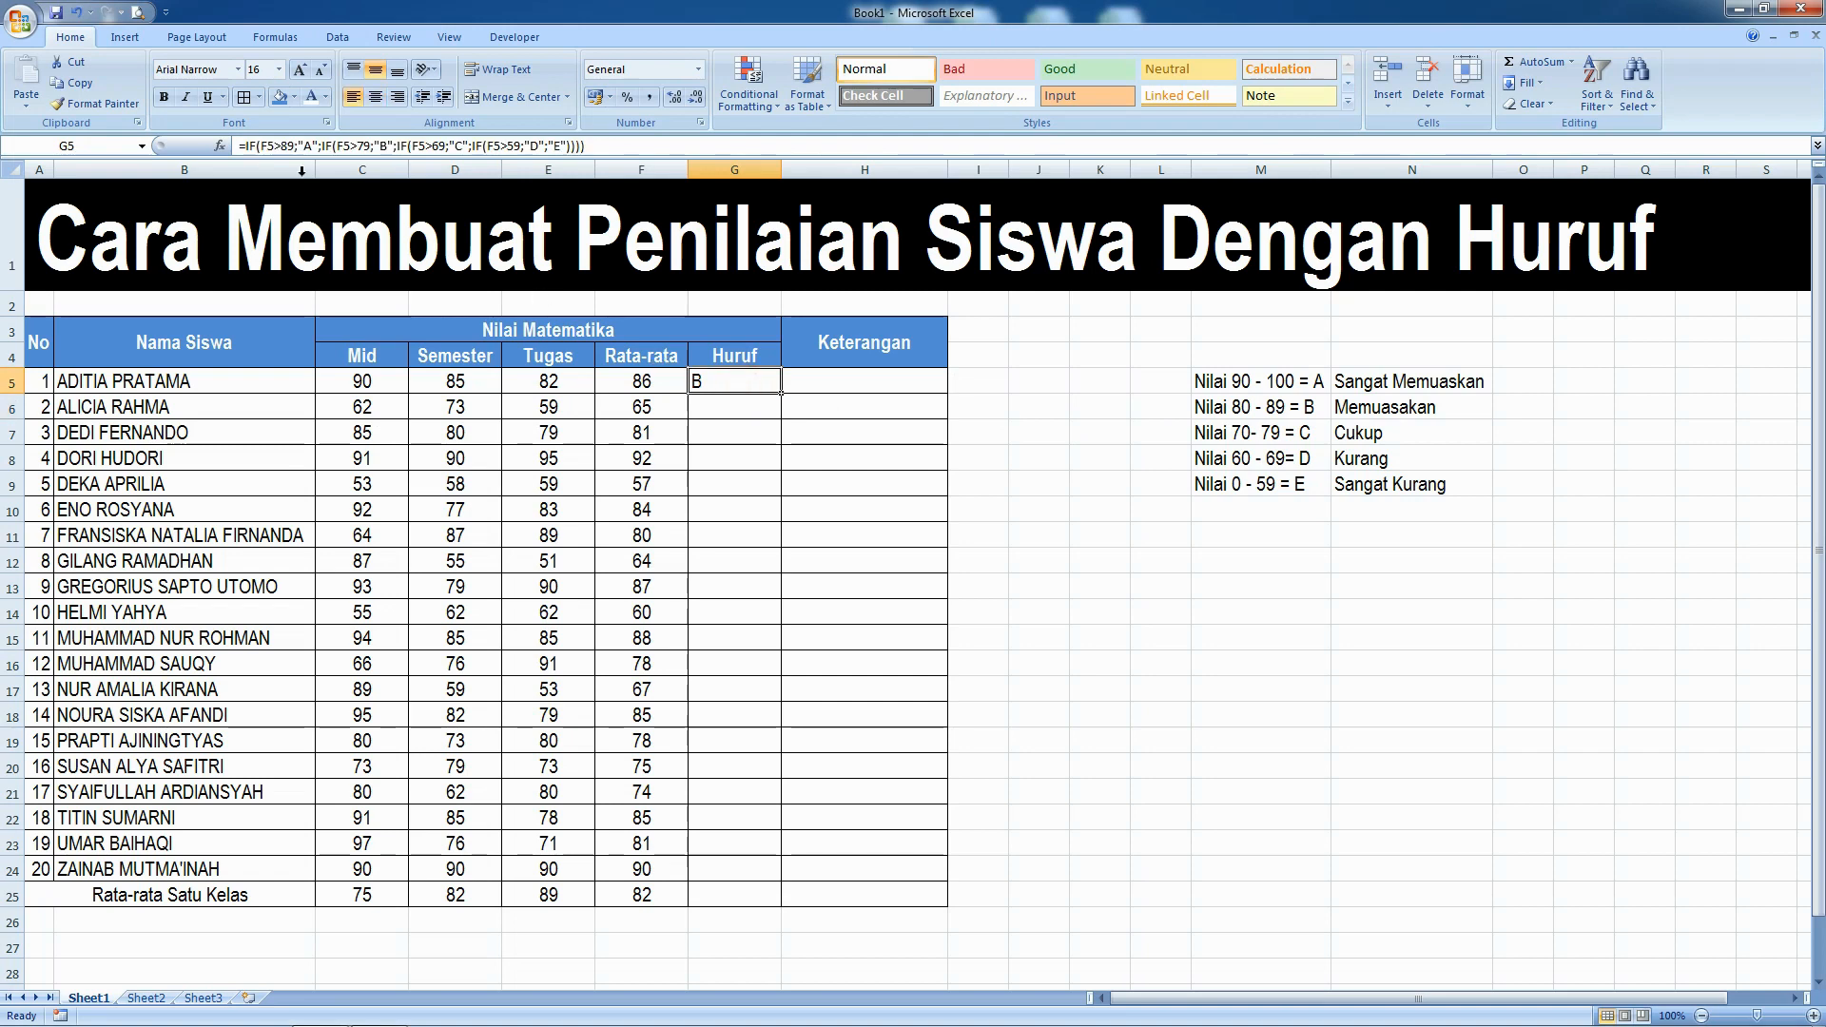
pyautogui.click(375, 99)
pyautogui.moveTo(780, 392); pyautogui.dragTo(377, 896)
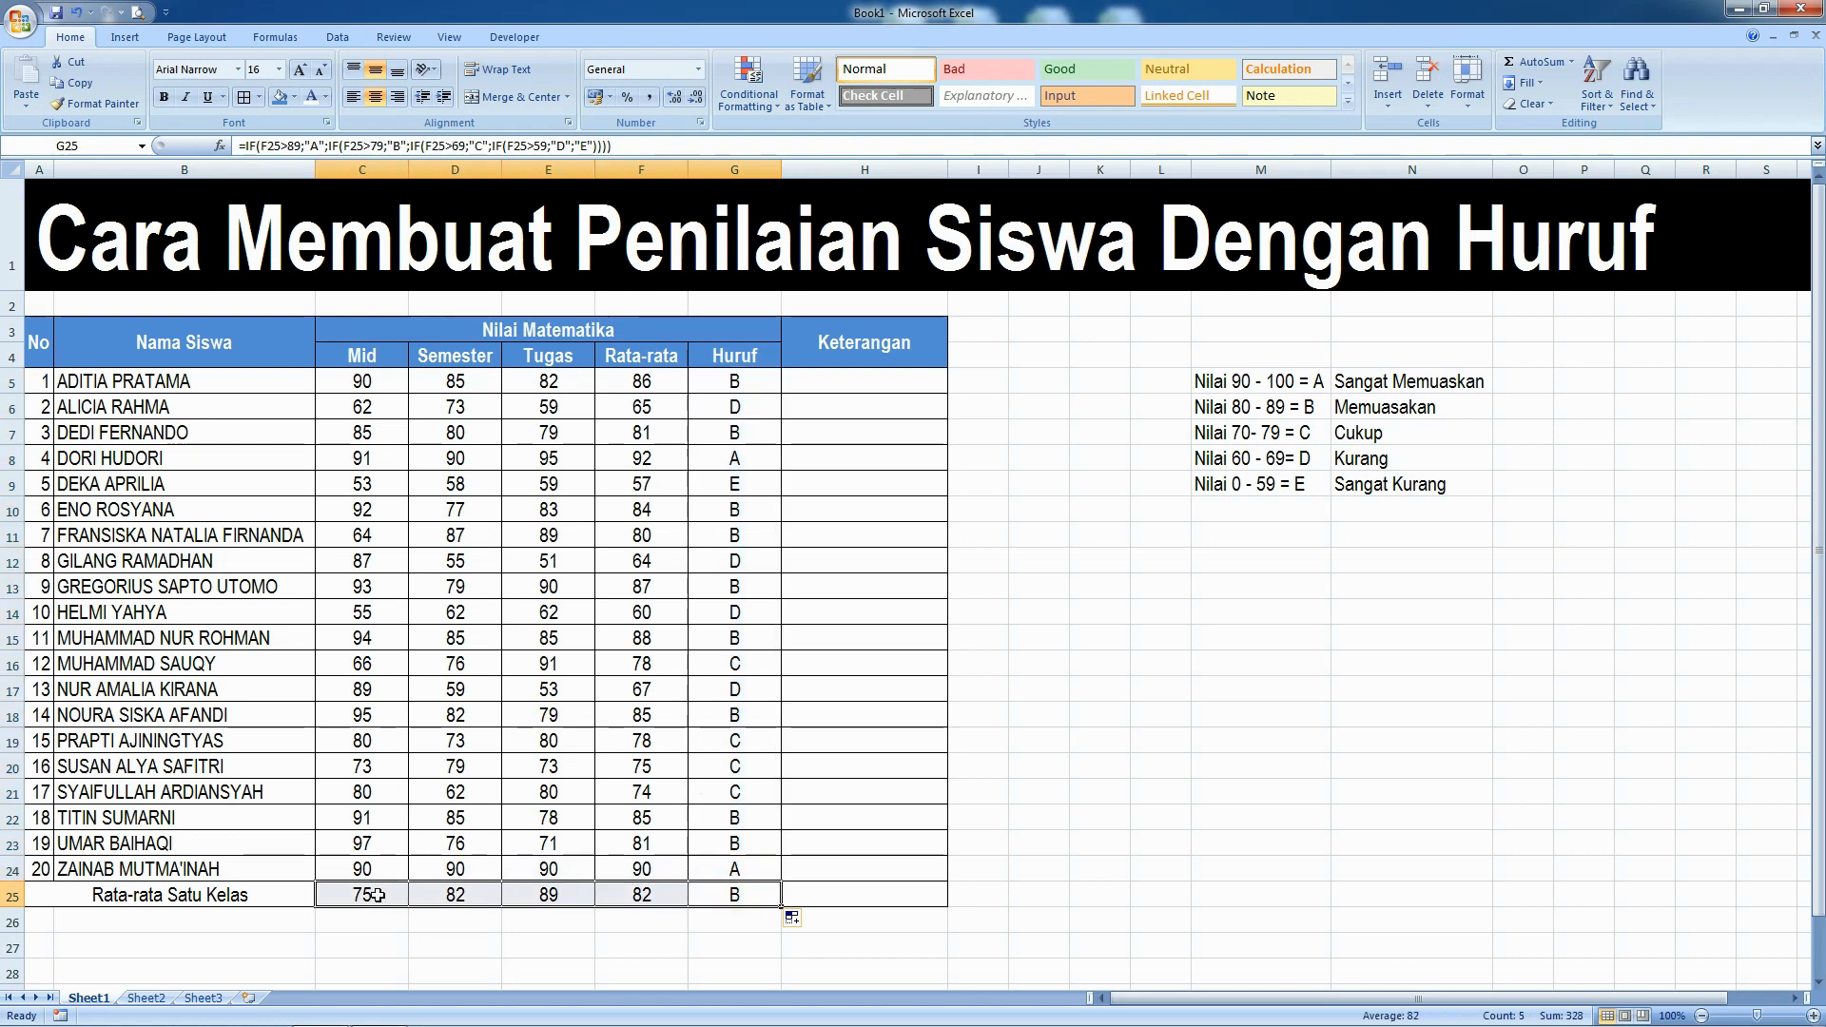
# Clear the contents of C25:G25 in the Rata-rata Satu Kelas row.
pyautogui.press('Delete')
pyautogui.click(1076, 810)
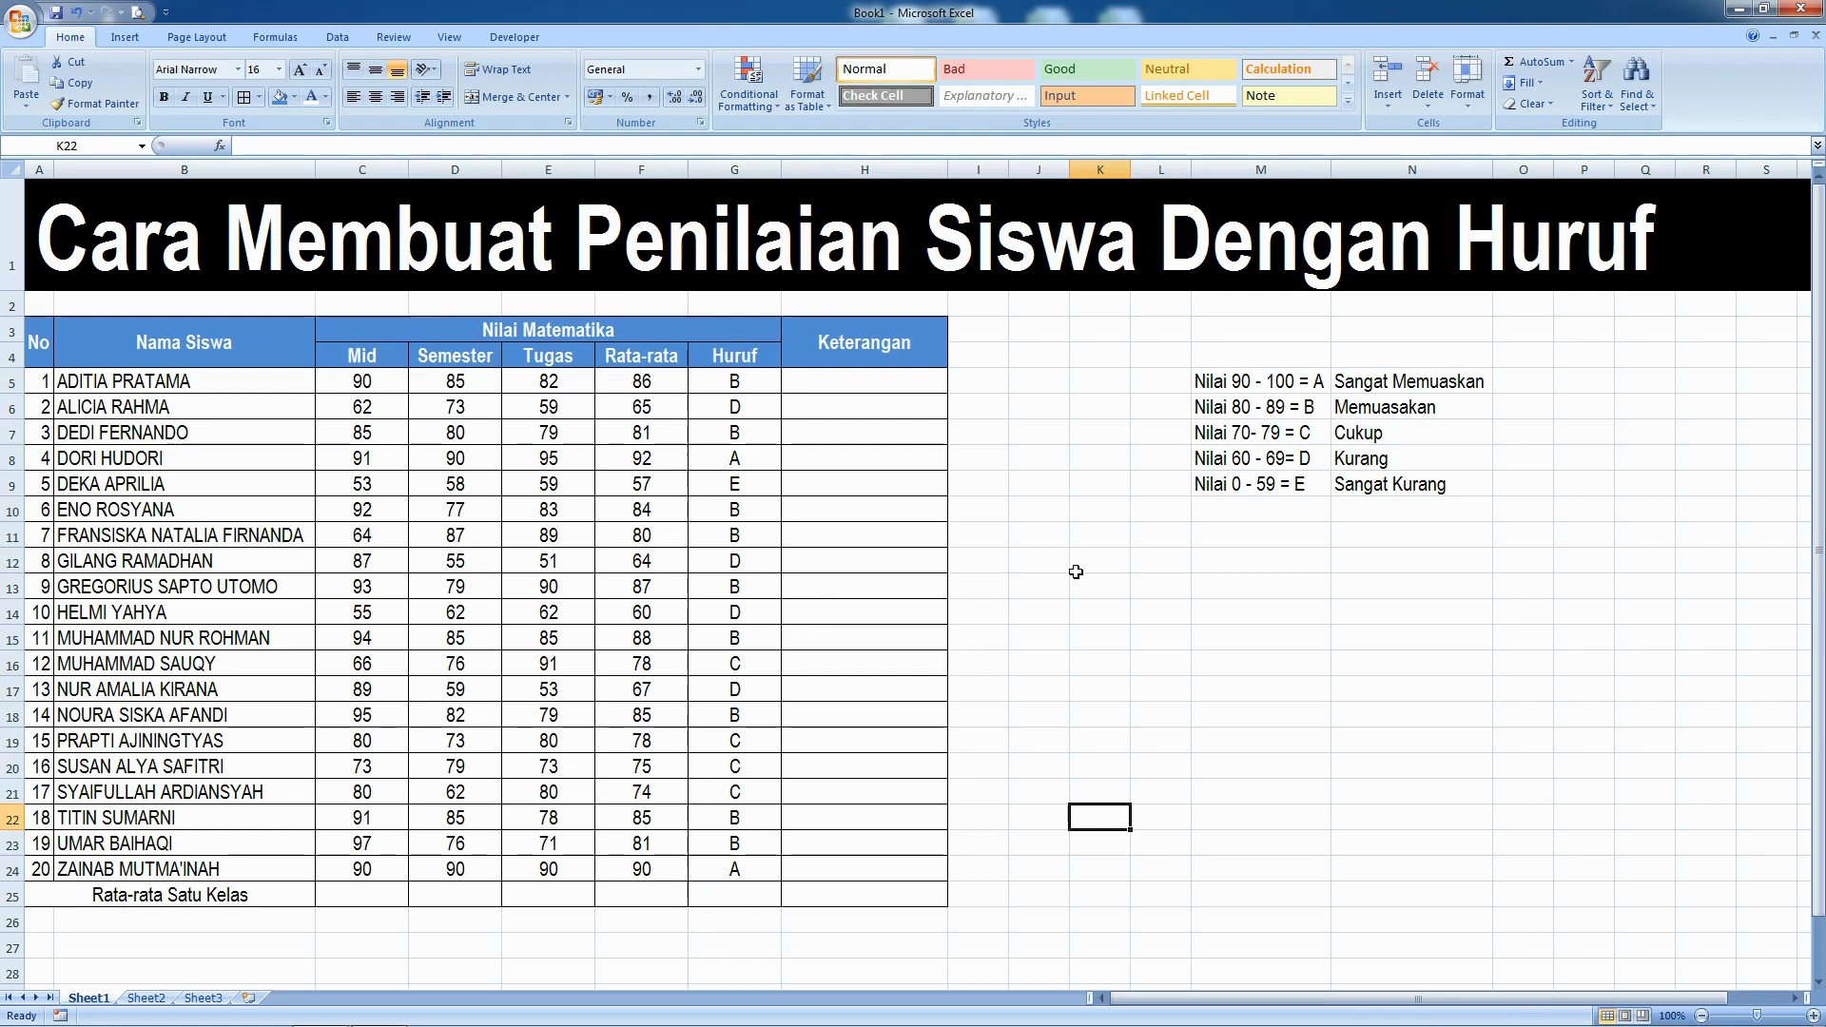
pyautogui.click(917, 384)
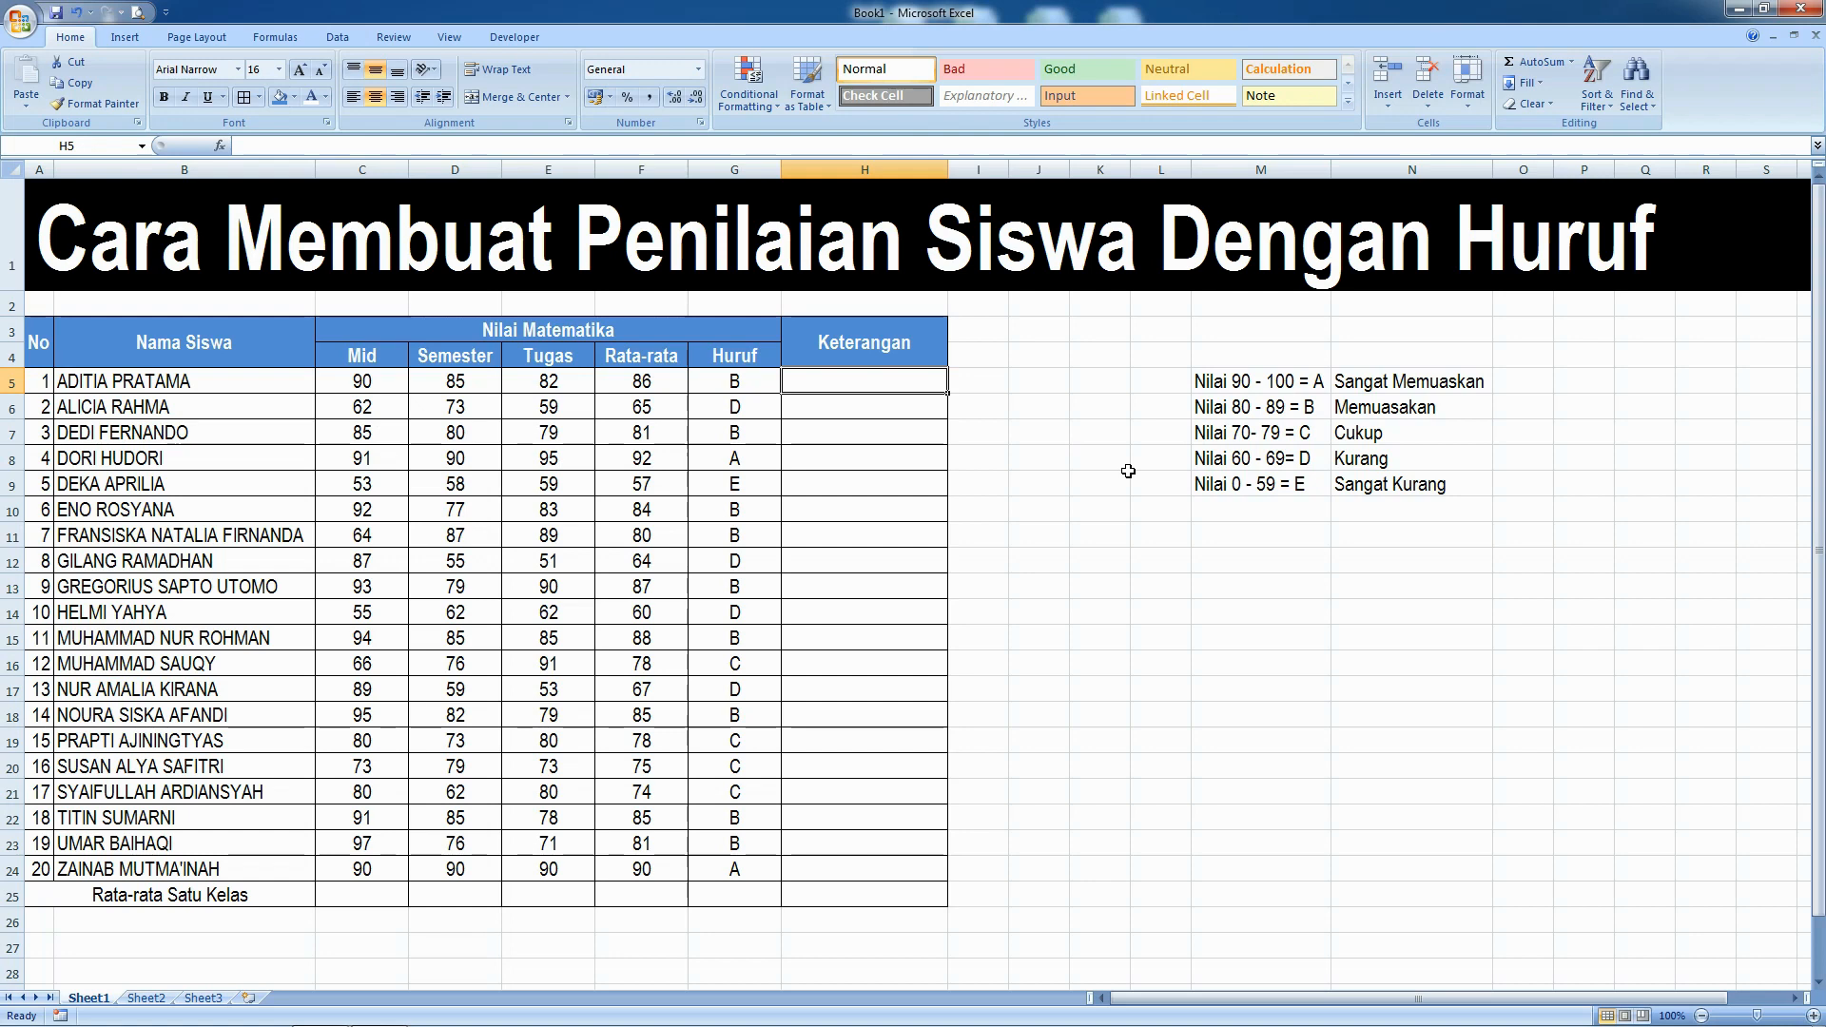
pyautogui.write('=')
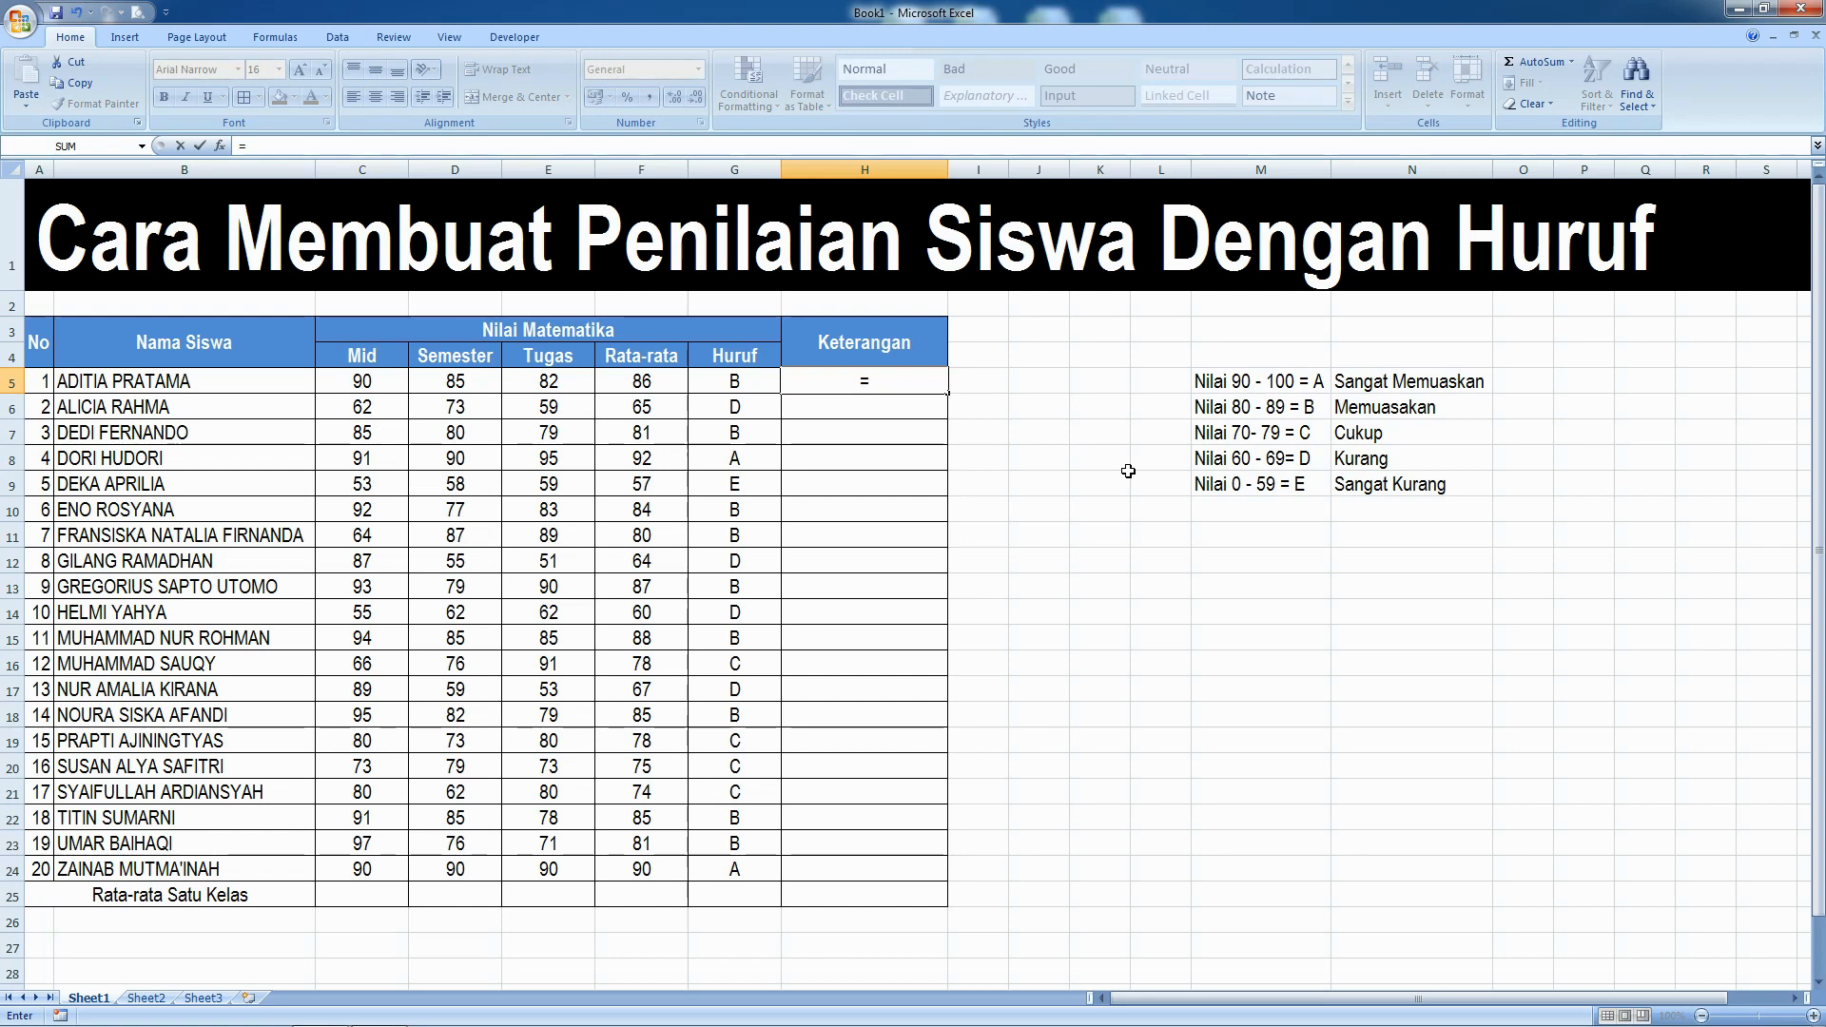
pyautogui.write('IF')
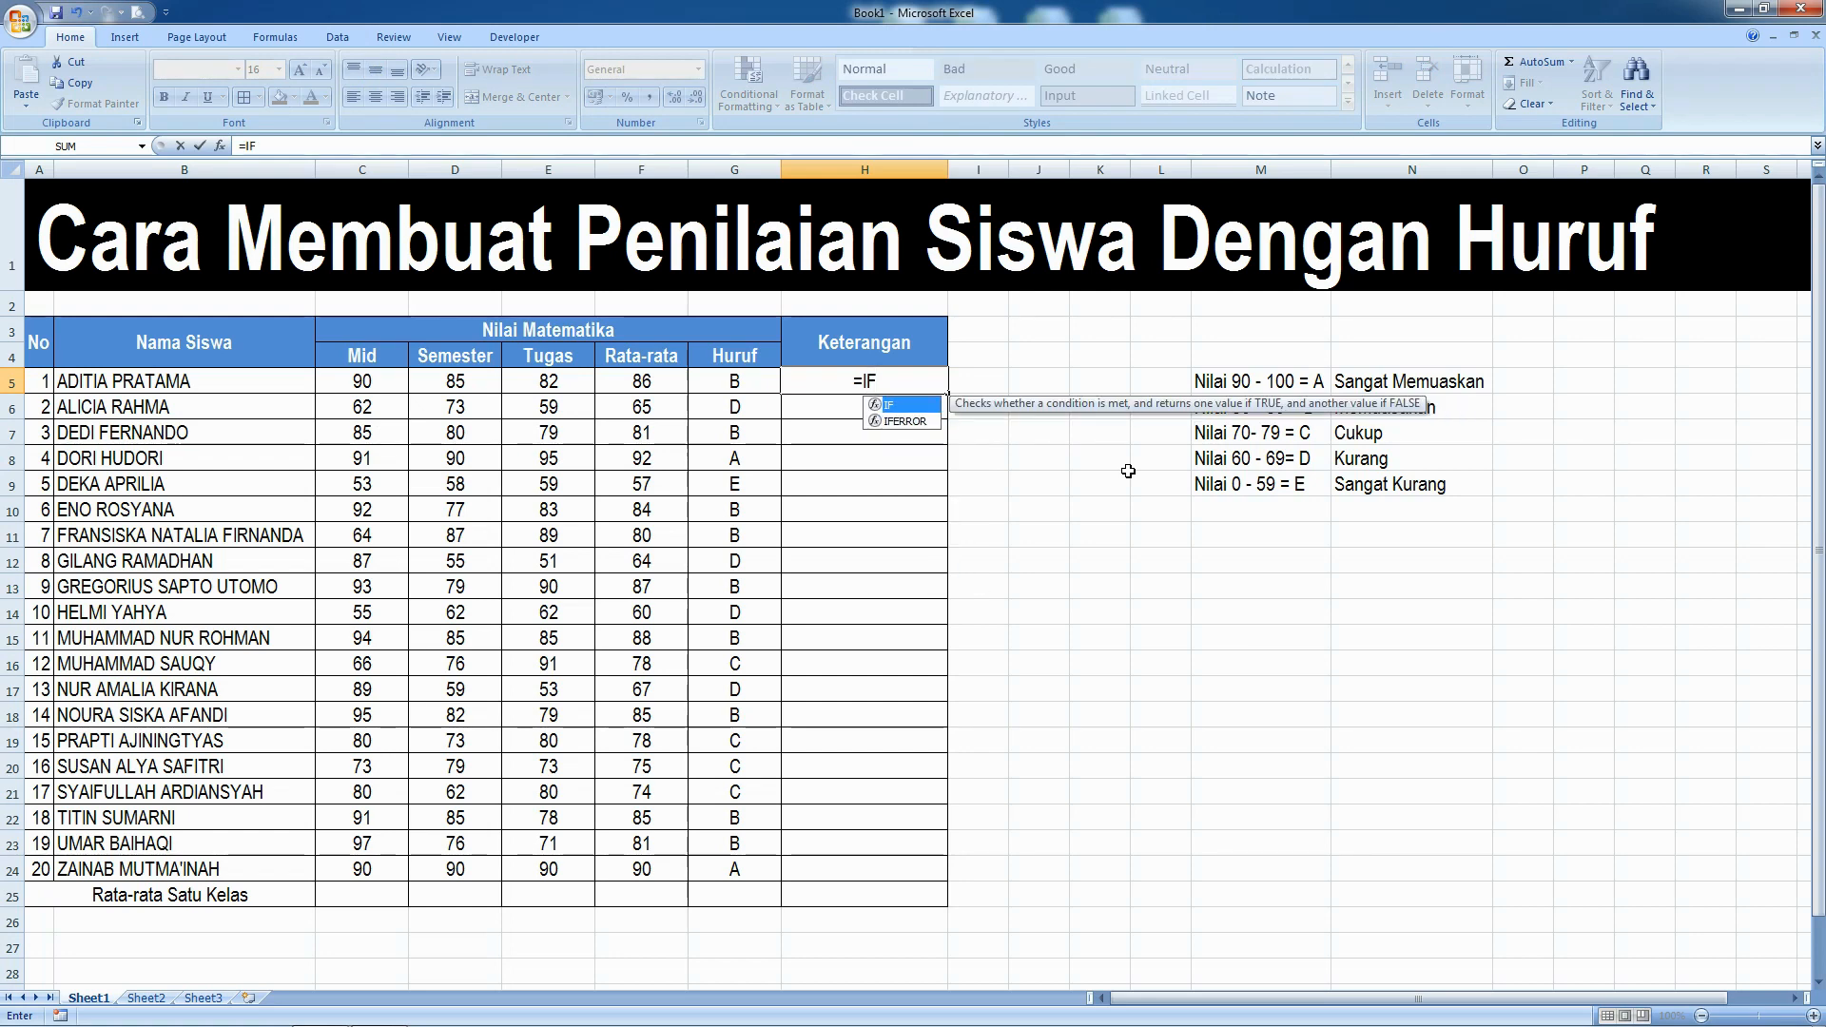
pyautogui.write('(')
pyautogui.click(742, 381)
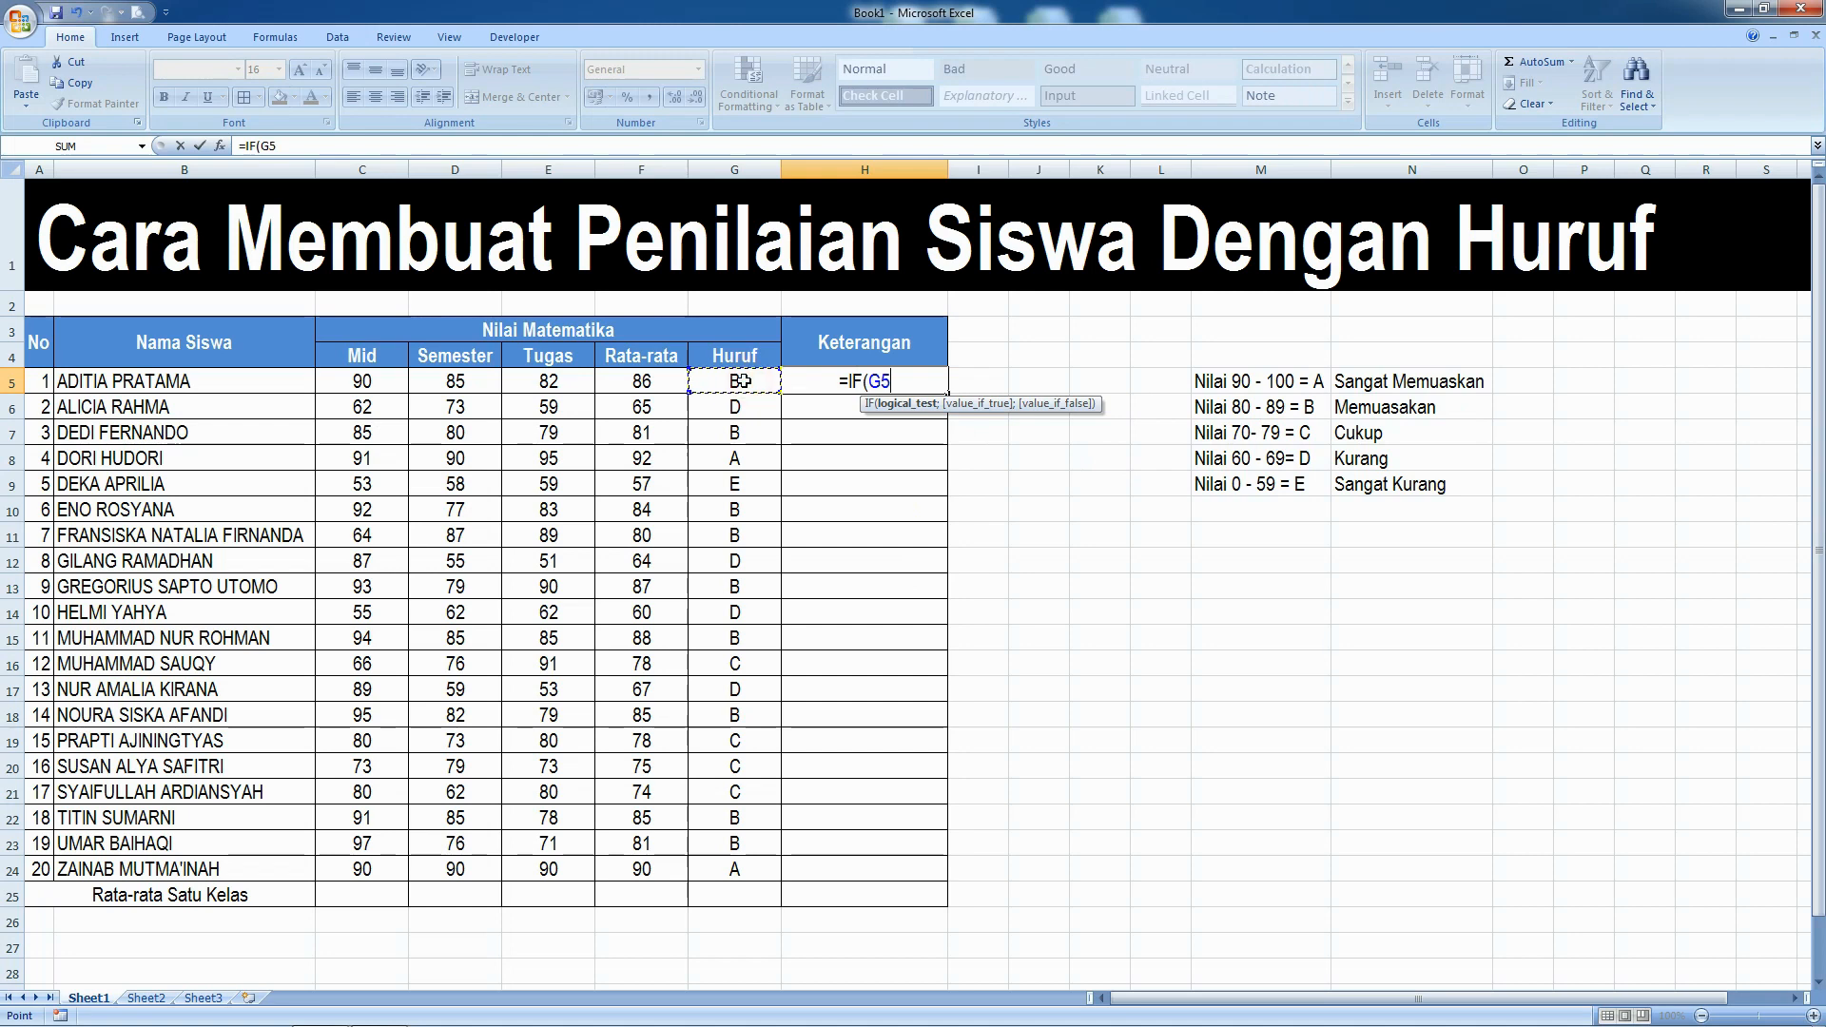
pyautogui.write('=')
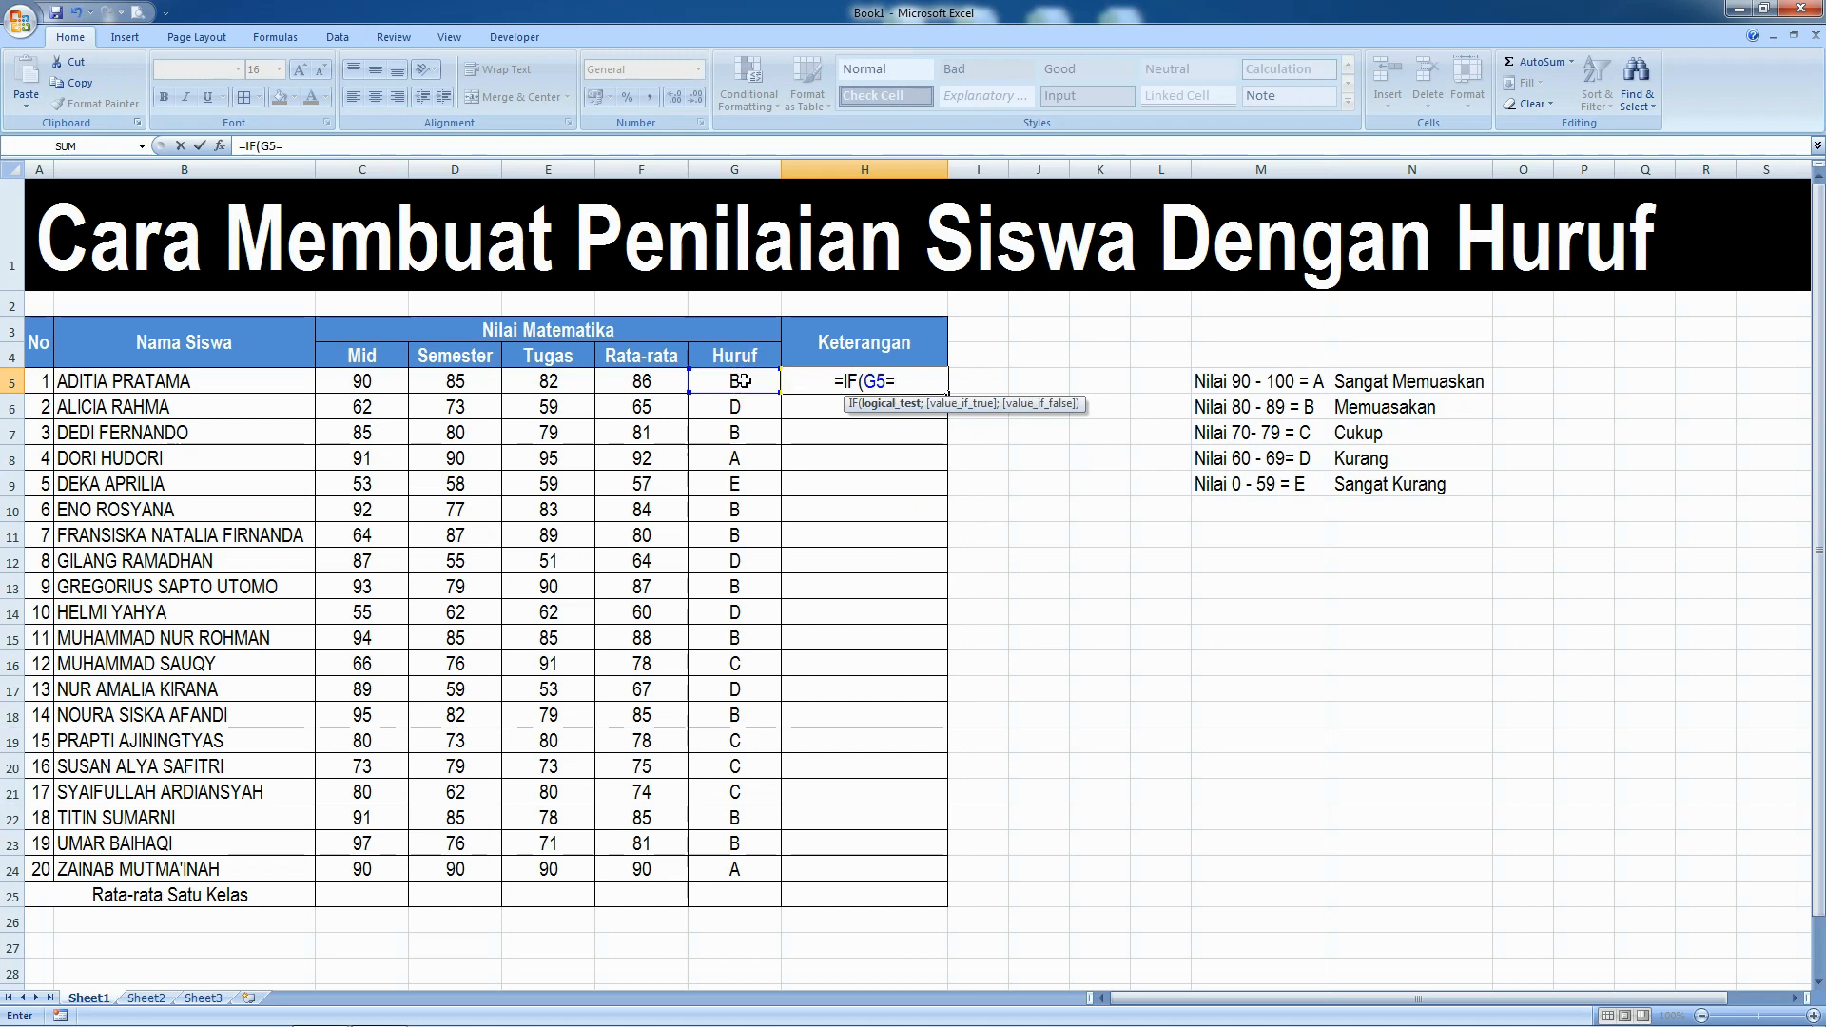
pyautogui.write('"')
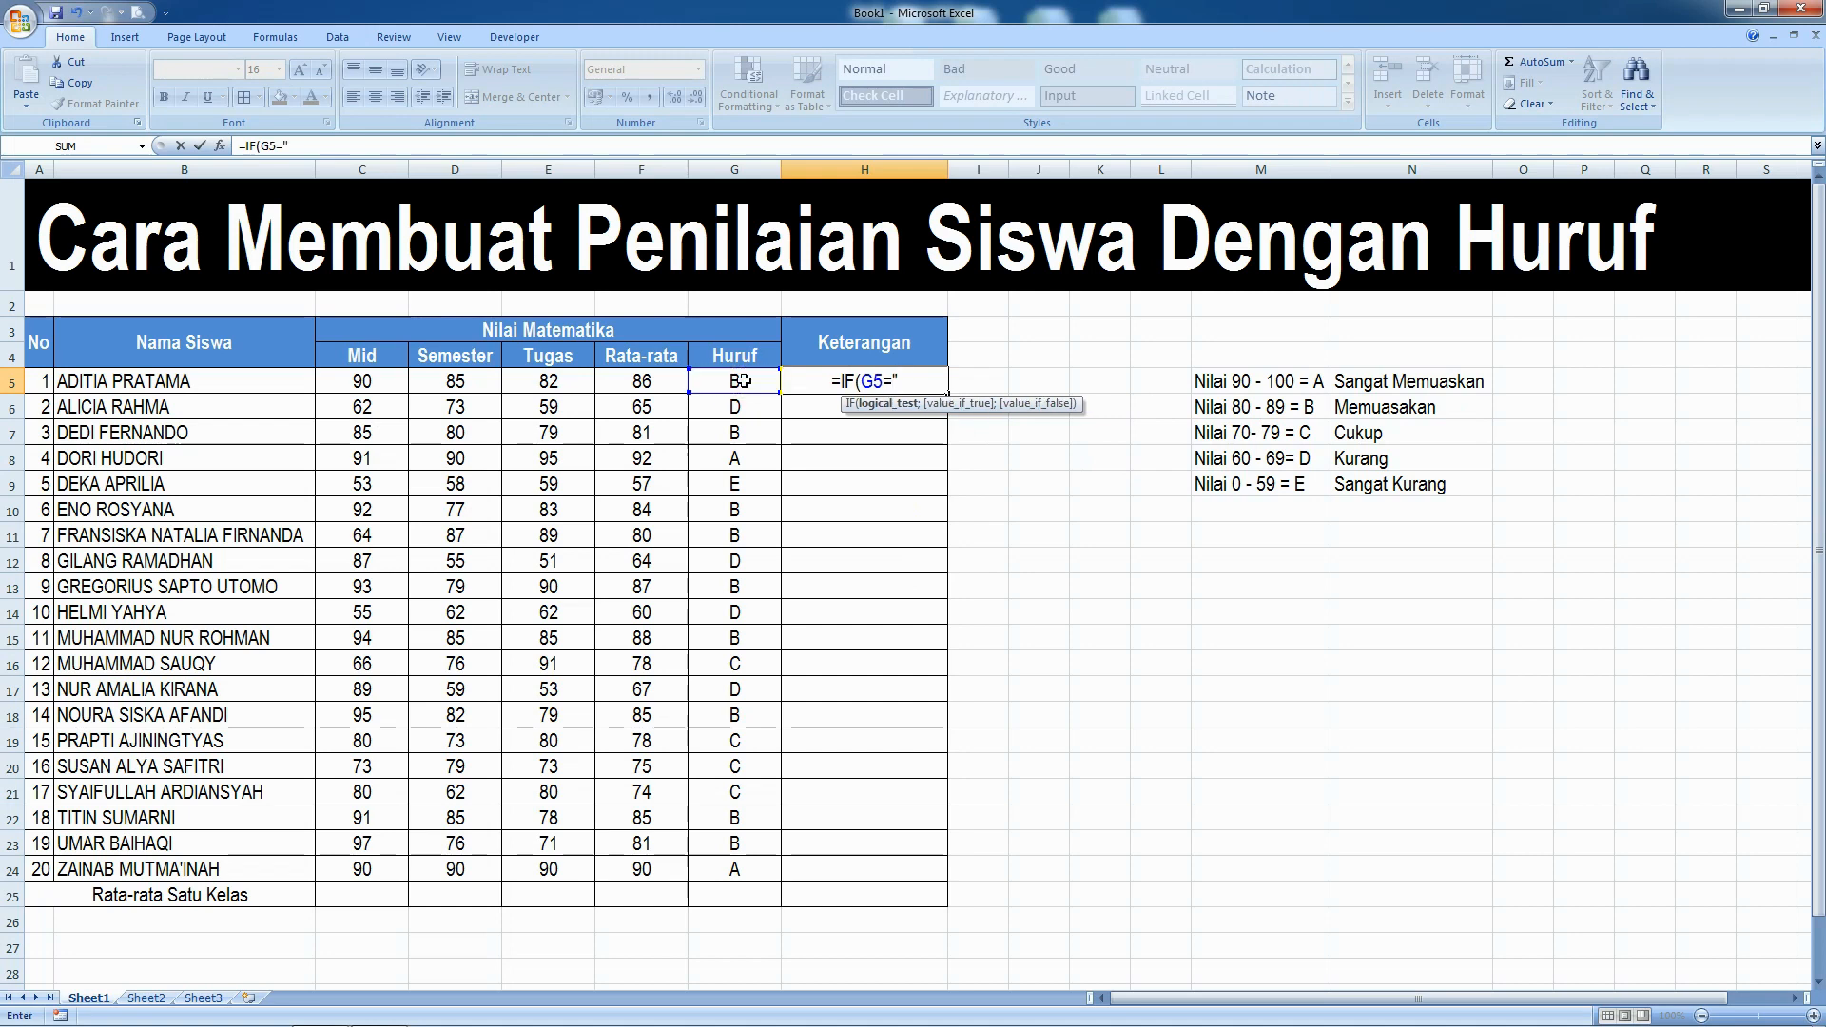
pyautogui.write('A')
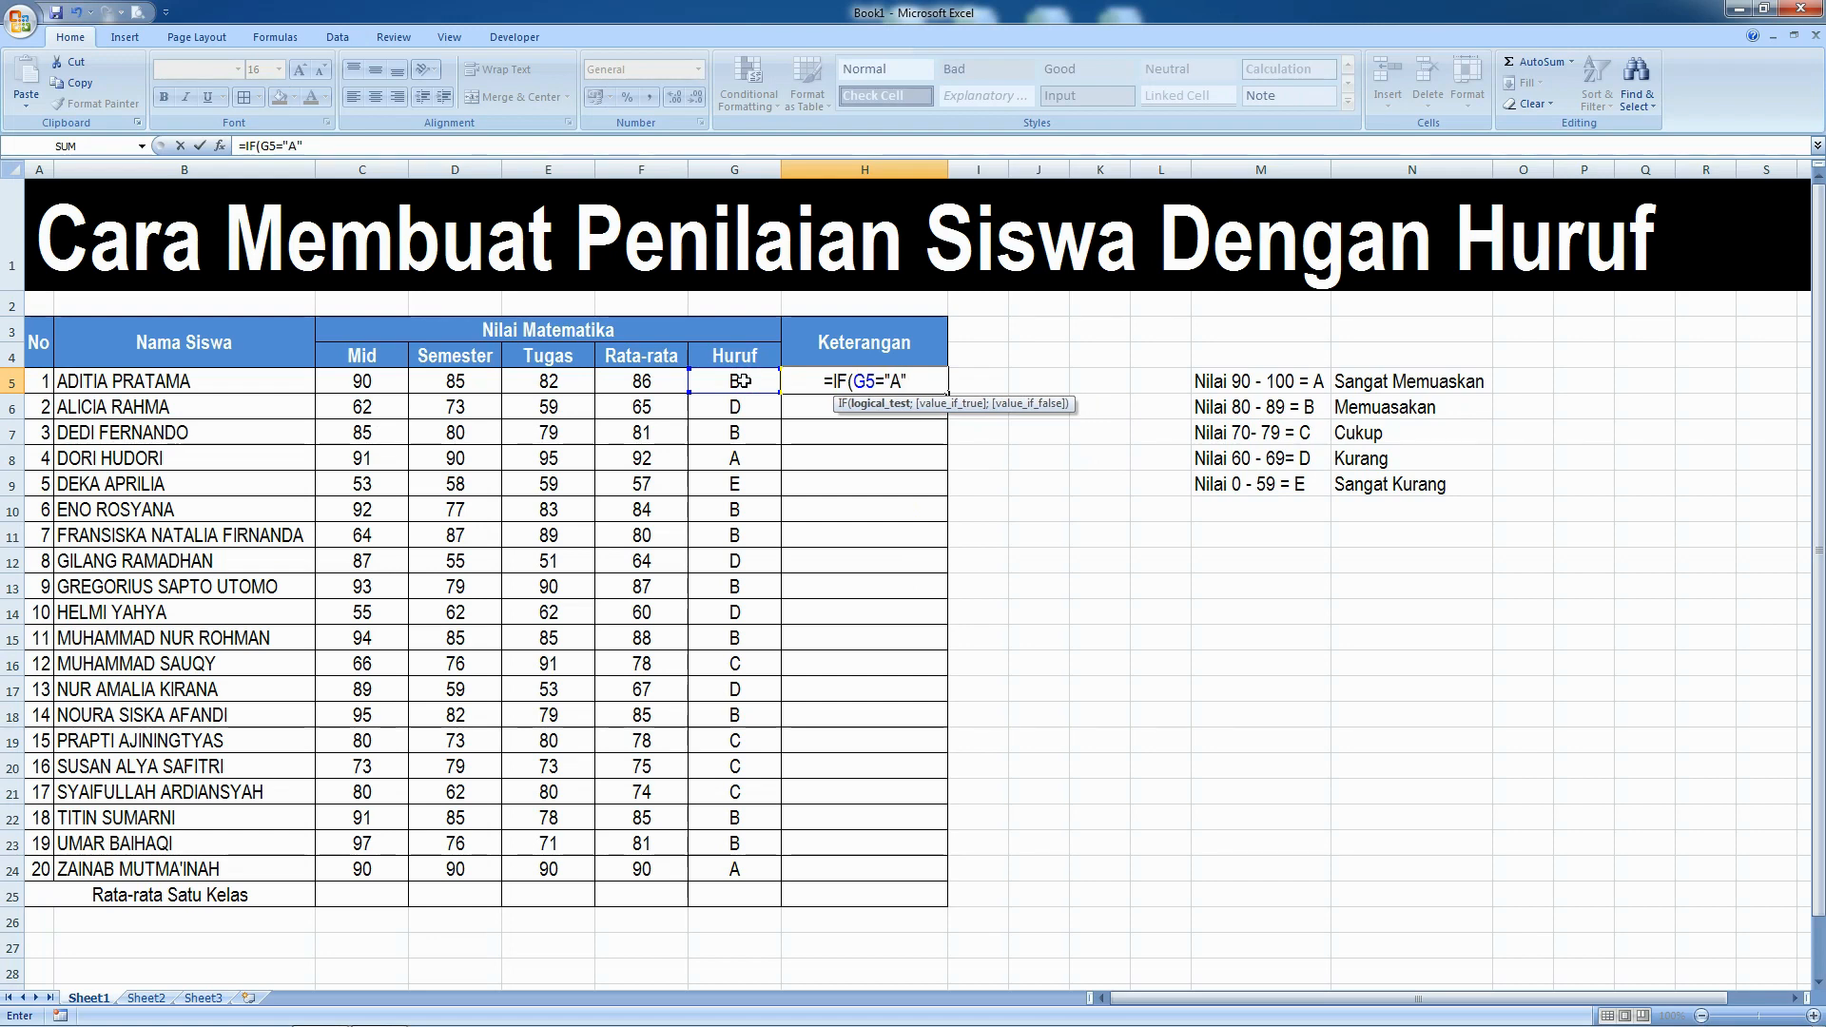
pyautogui.write(';"')
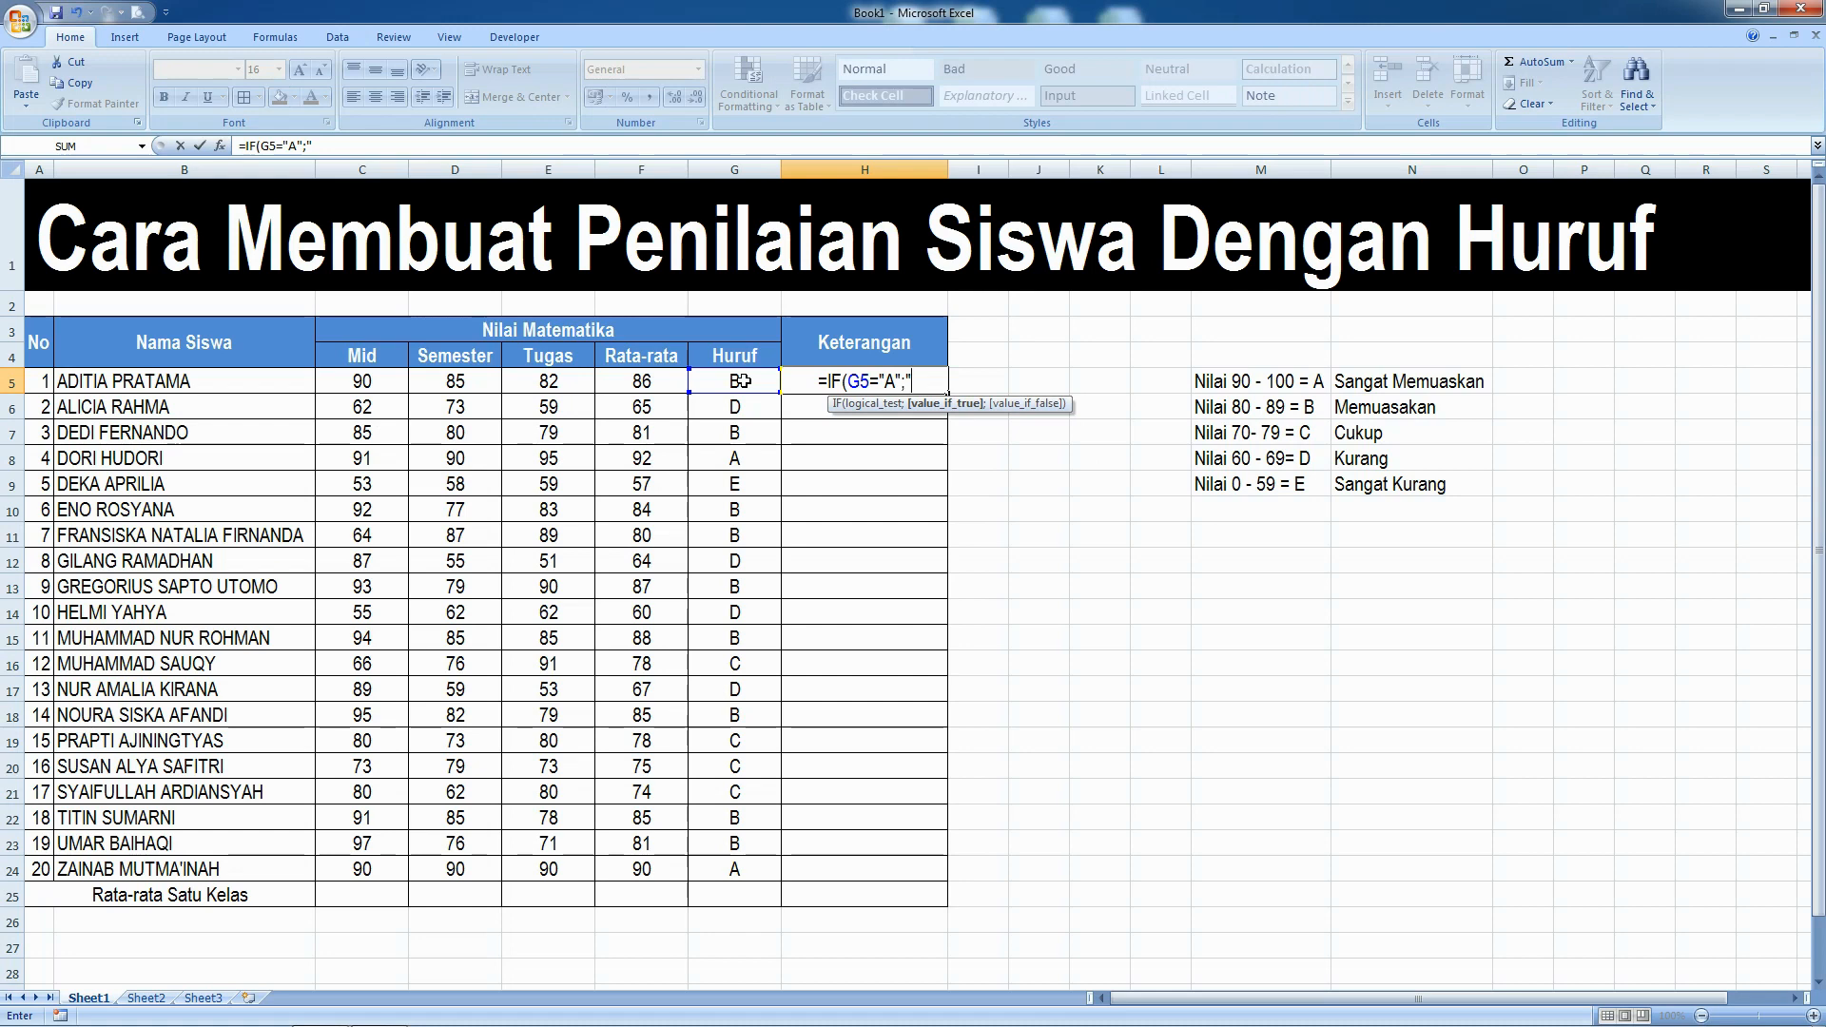
pyautogui.write('Sanga')
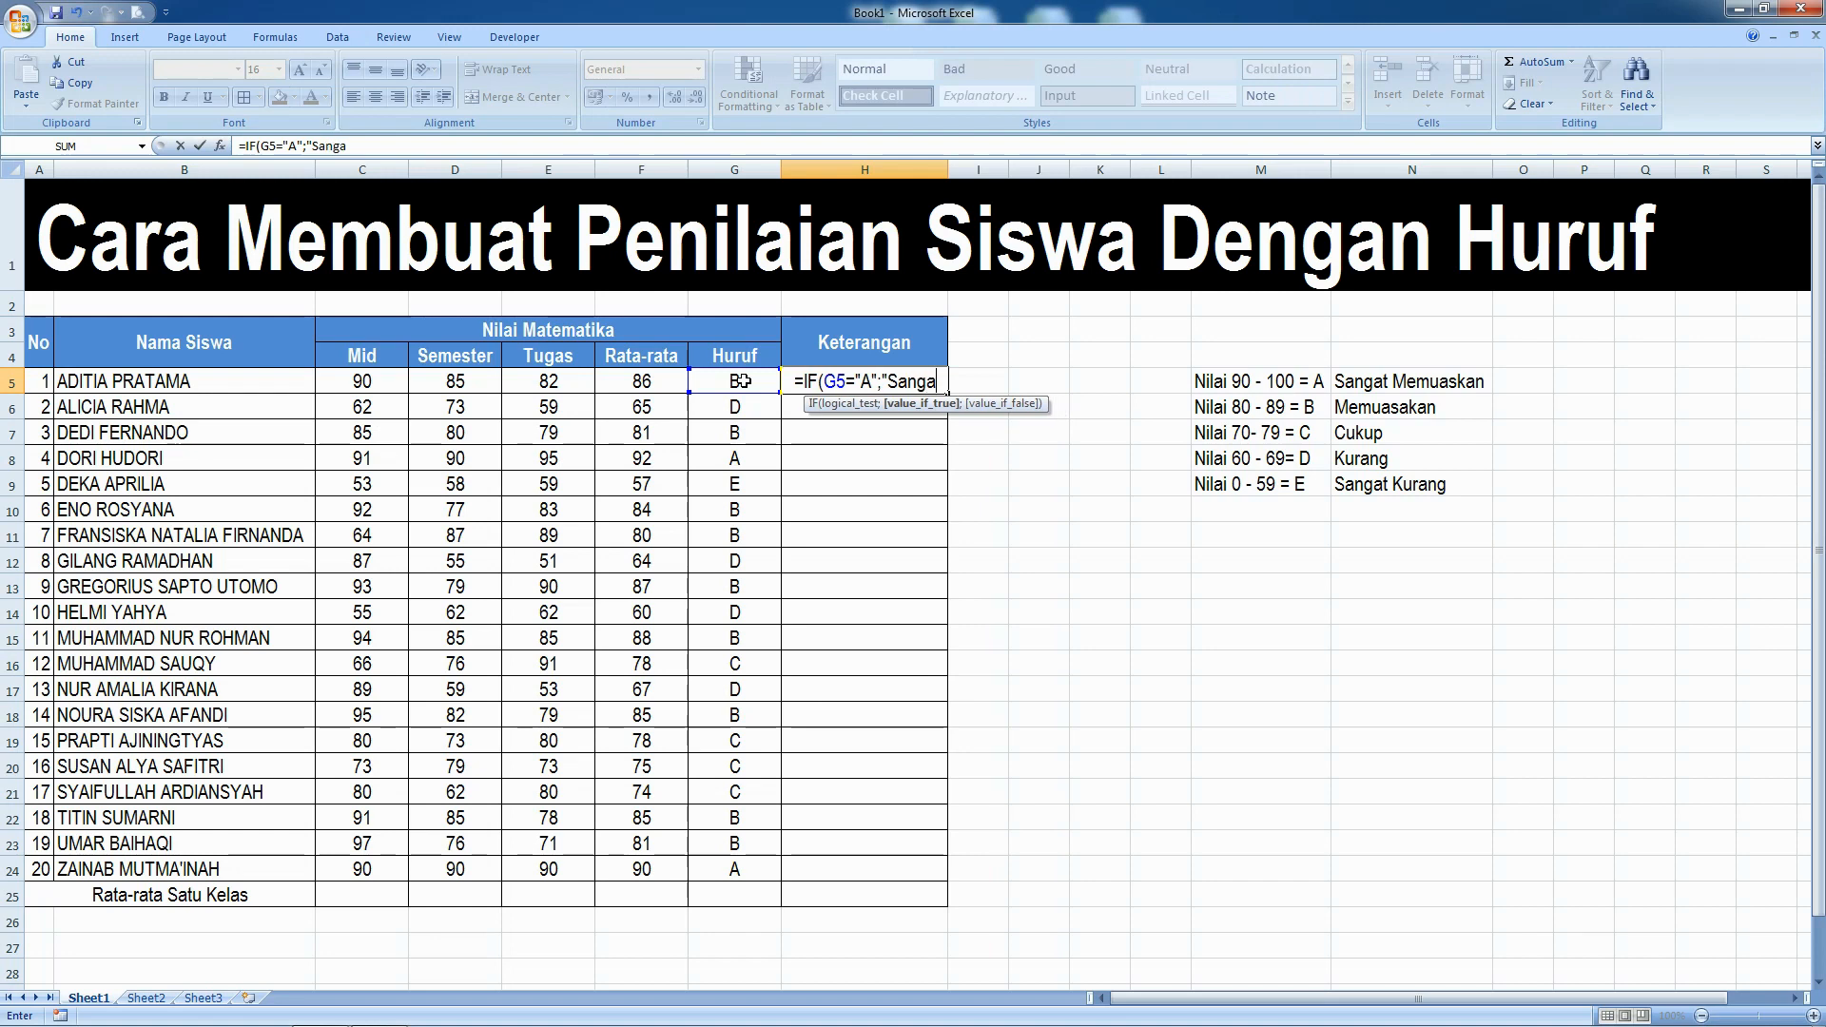
pyautogui.write('t Memua')
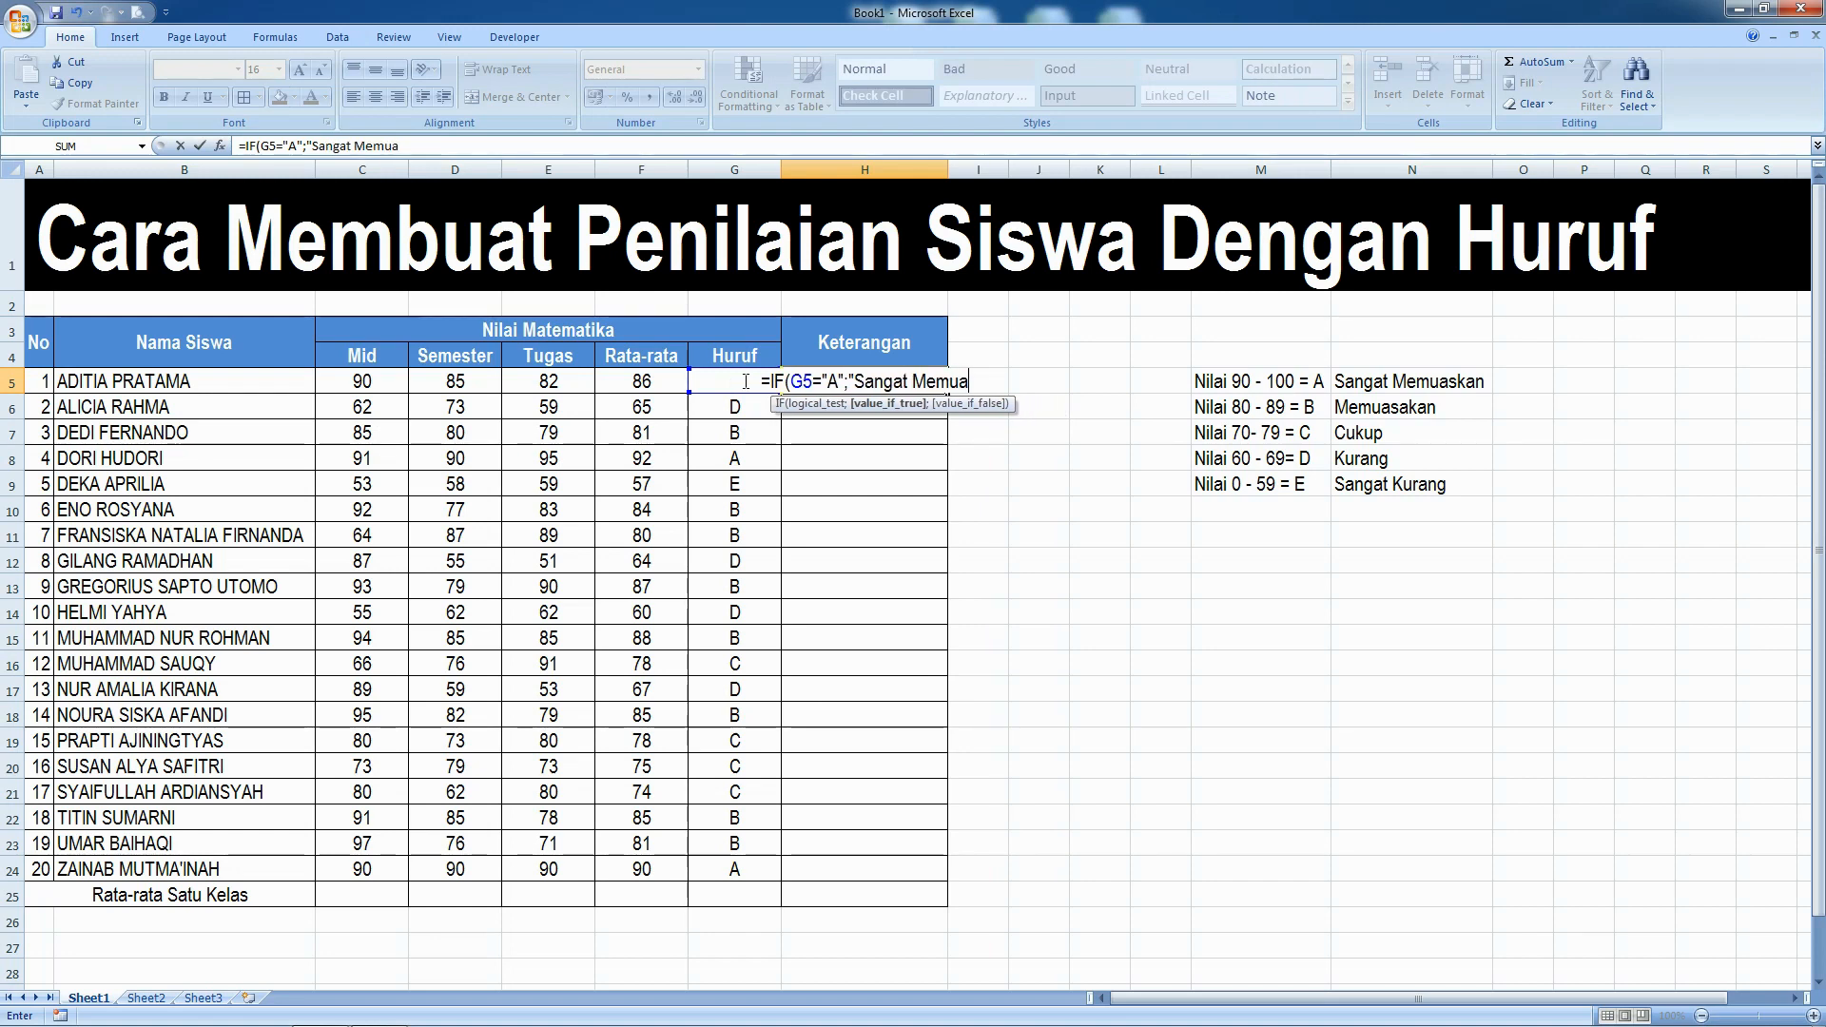
pyautogui.write('skan')
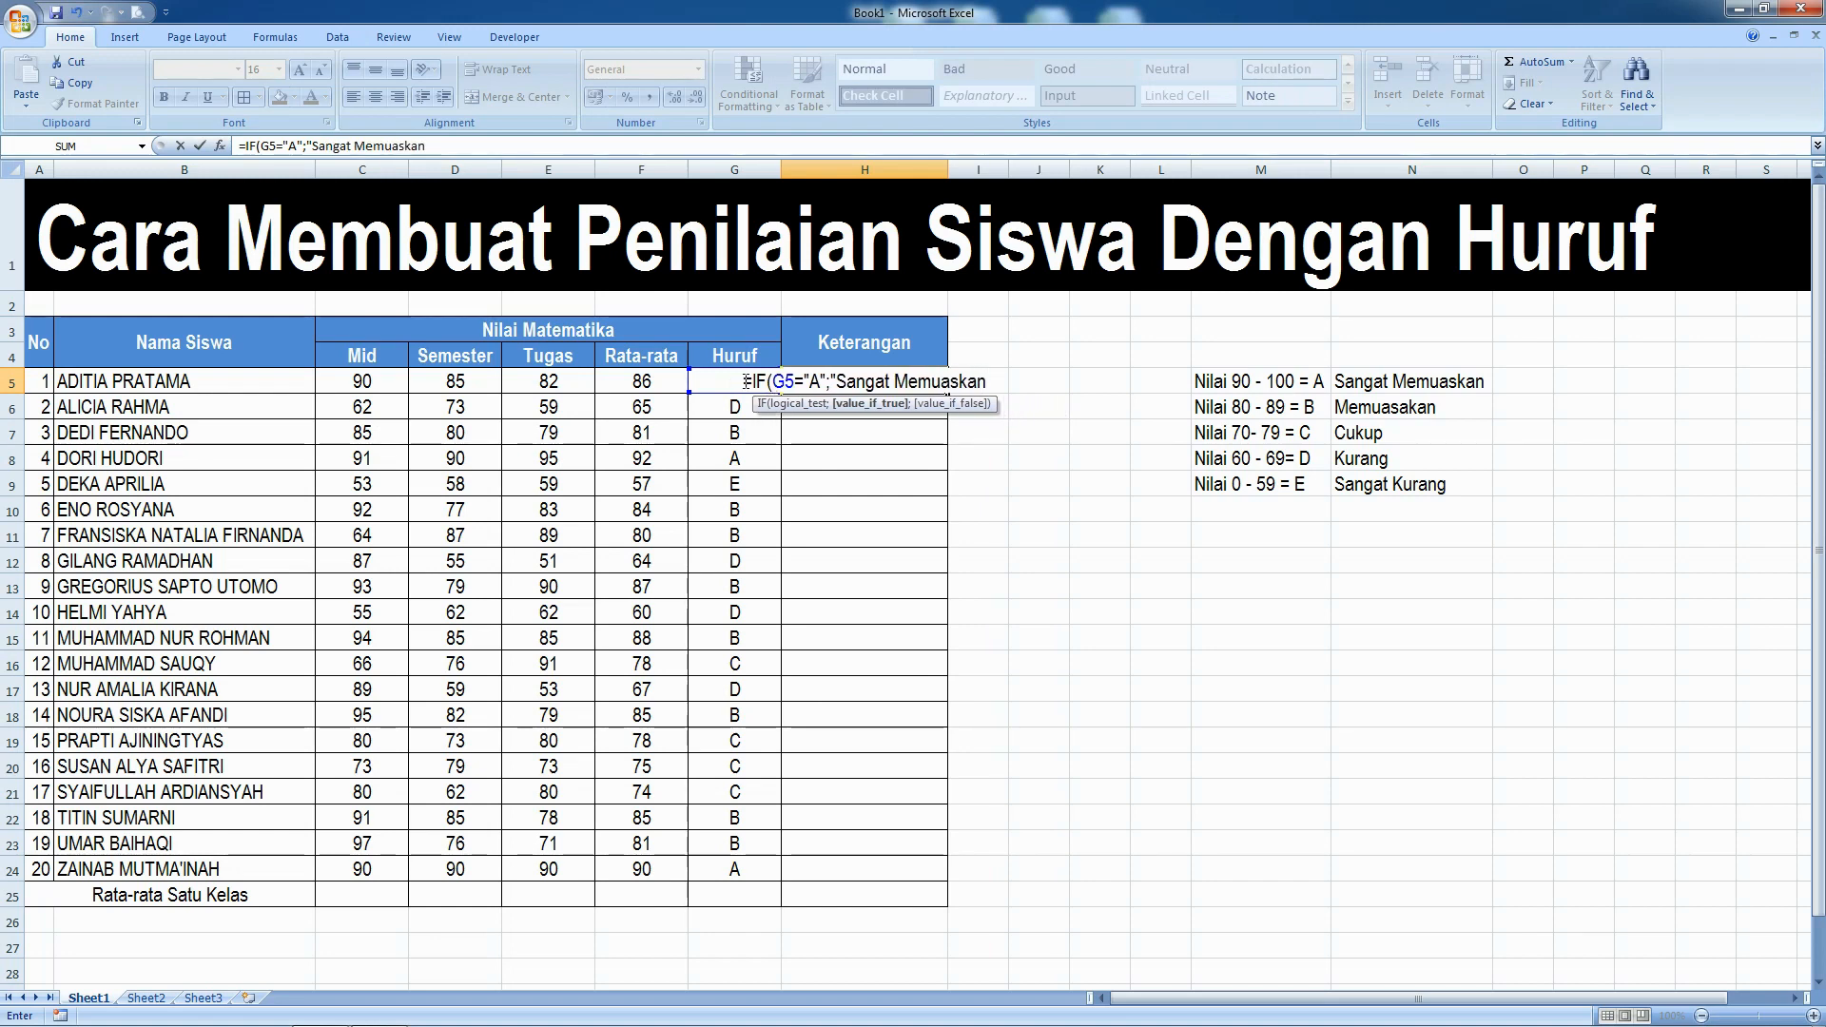
pyautogui.write('"')
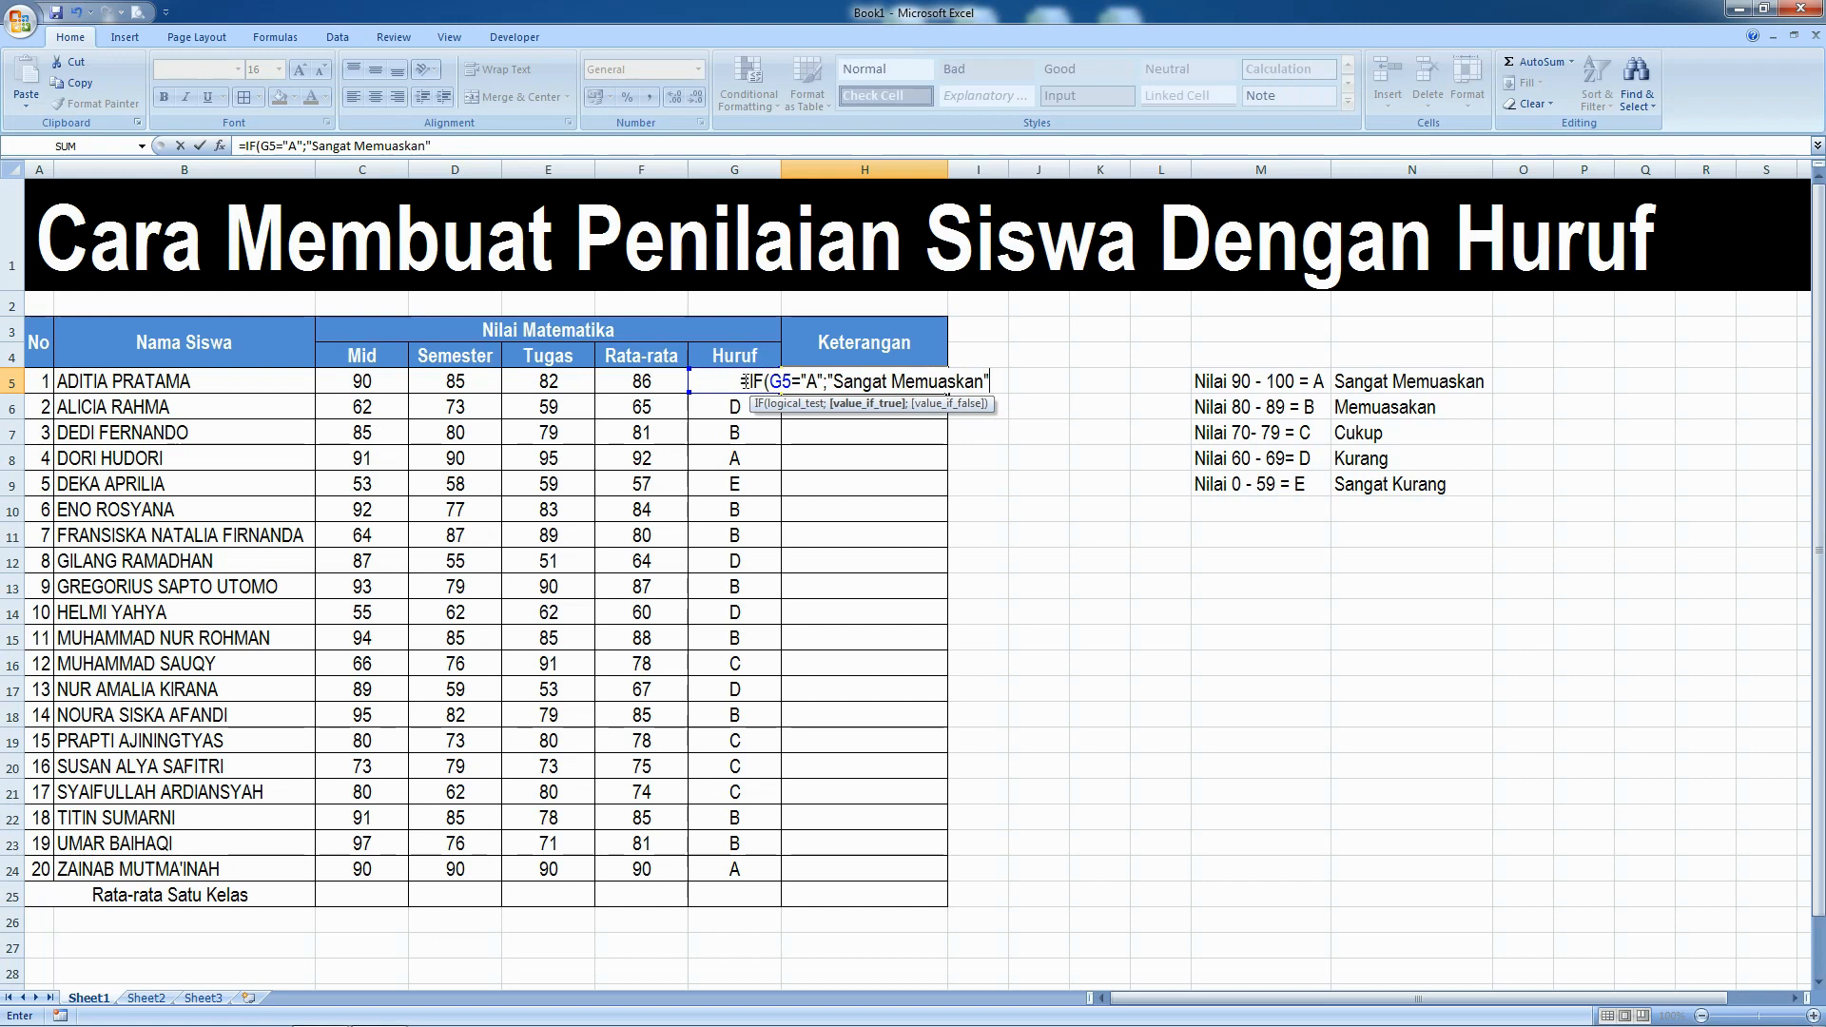
pyautogui.write(';')
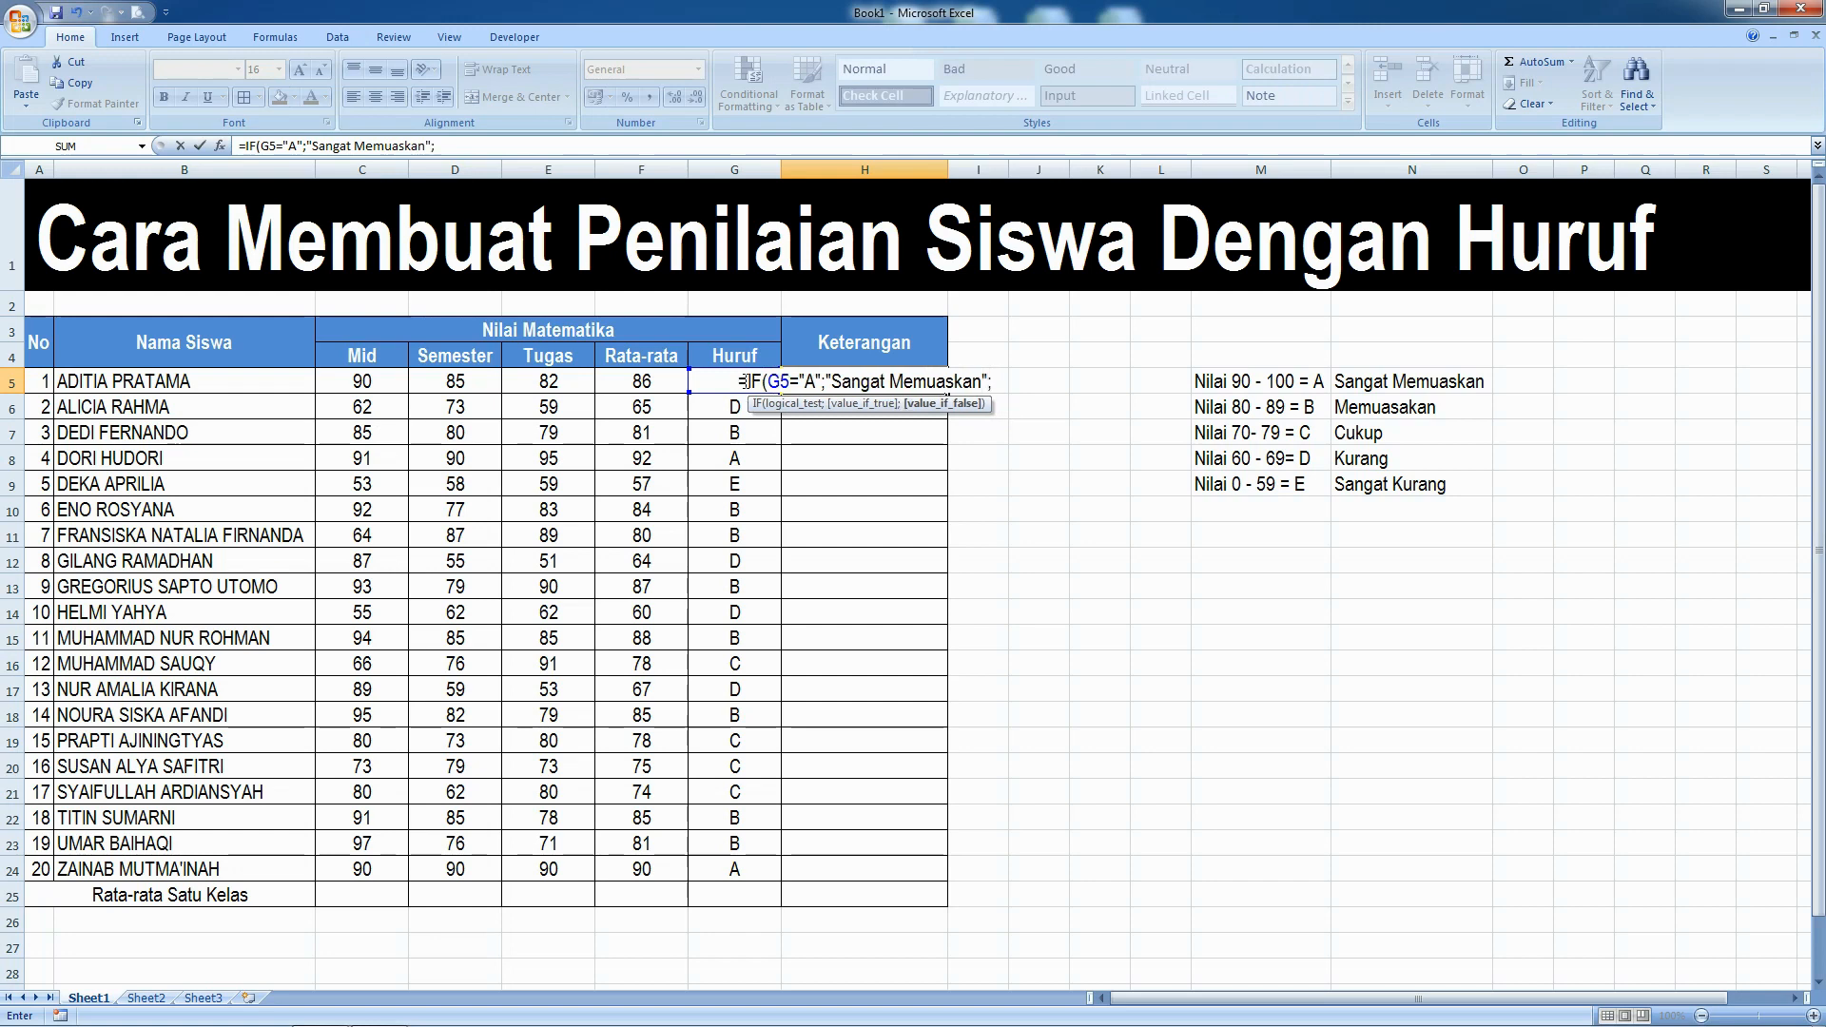
pyautogui.press('BackSpace')
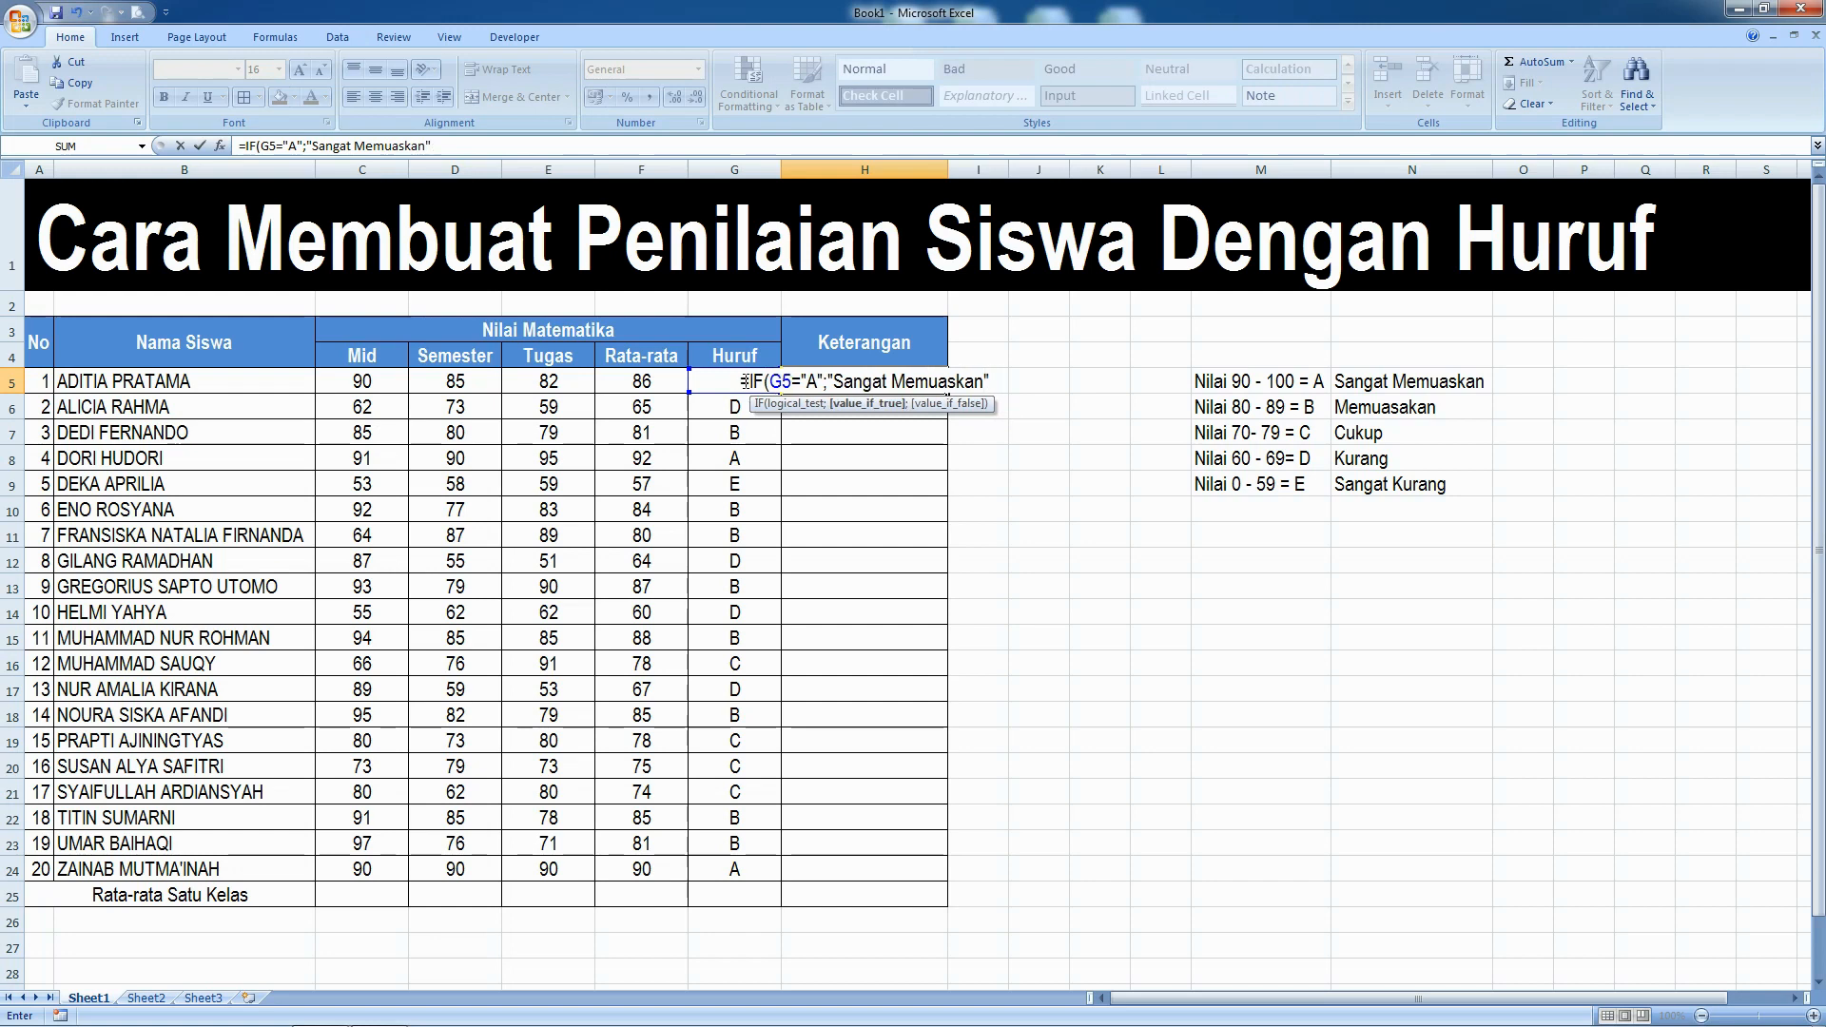
pyautogui.press('BackSpace')
pyautogui.press('BackSpace')
pyautogui.press('BackSpace')
pyautogui.press('BackSpace')
pyautogui.press('BackSpace')
pyautogui.press('BackSpace')
pyautogui.press('BackSpace')
pyautogui.press('BackSpace')
pyautogui.press('BackSpace')
pyautogui.press('BackSpace')
pyautogui.press('BackSpace')
pyautogui.press('BackSpace')
pyautogui.press('BackSpace')
pyautogui.press('BackSpace')
pyautogui.press('BackSpace')
pyautogui.press('BackSpace')
pyautogui.press('BackSpace')
pyautogui.press('BackSpace')
pyautogui.press('BackSpace')
pyautogui.press('BackSpace')
pyautogui.press('Return')
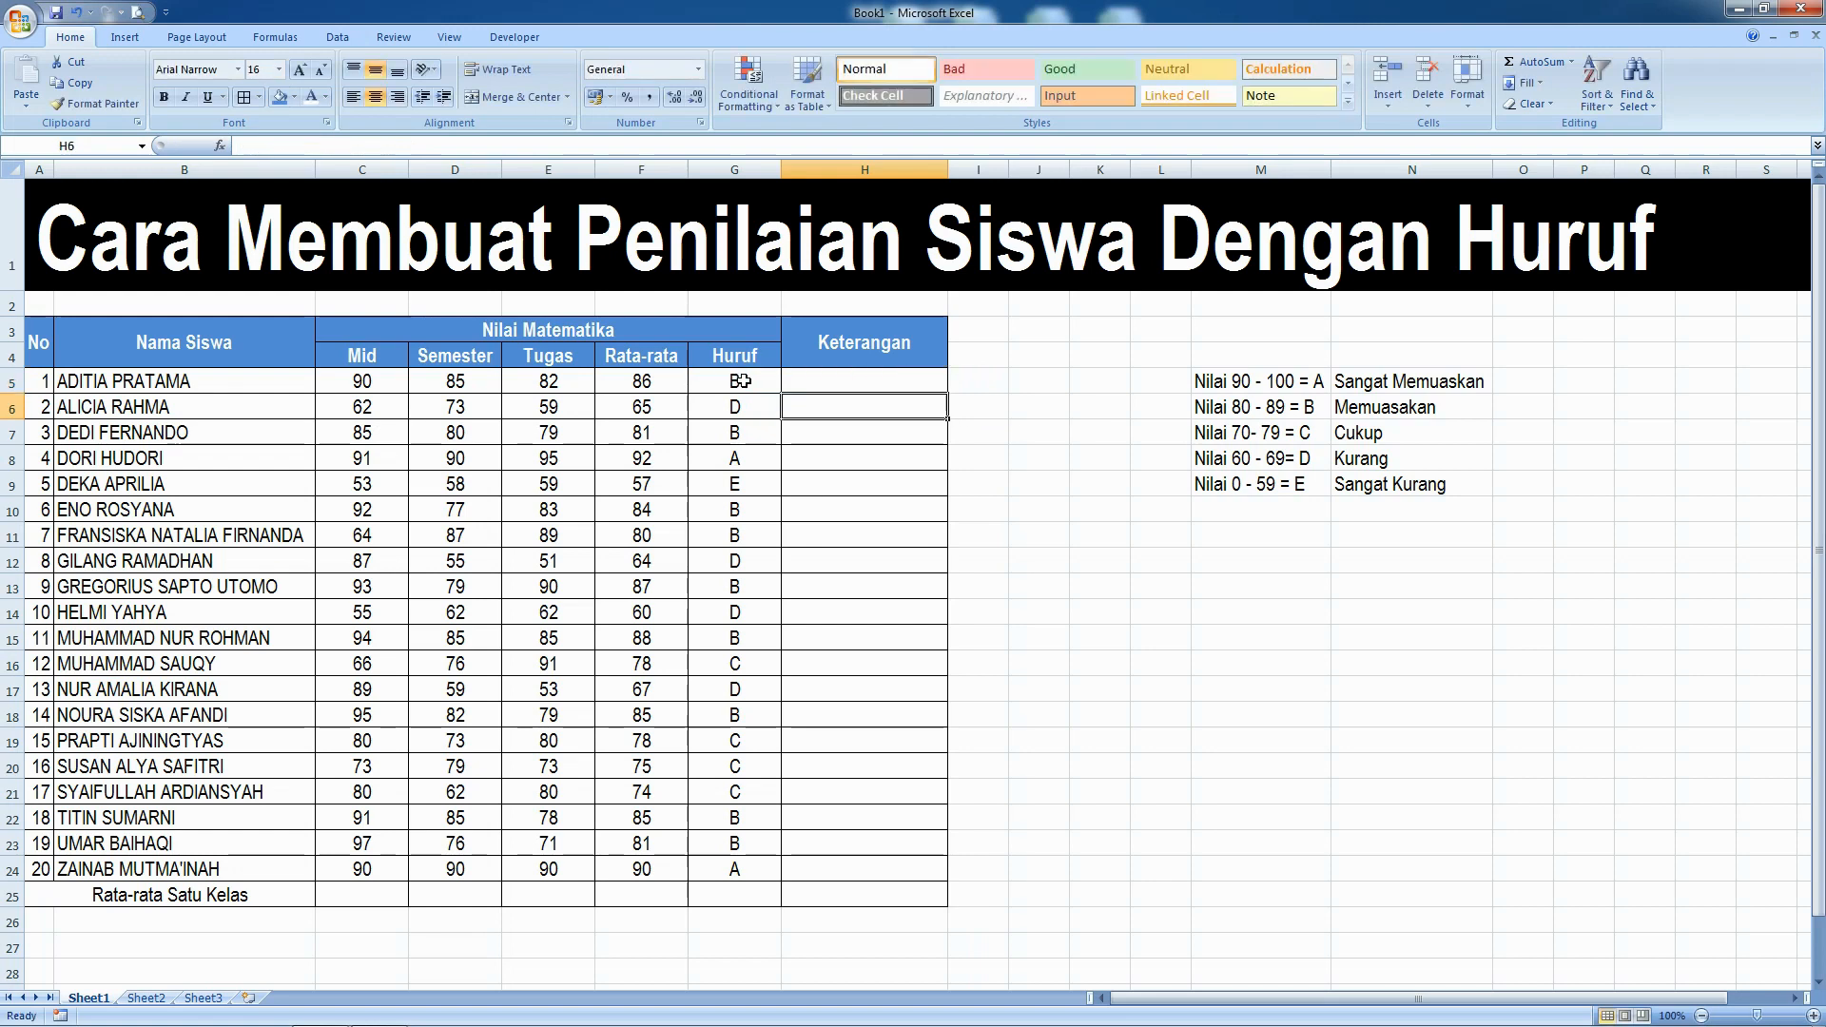
pyautogui.press('Up')
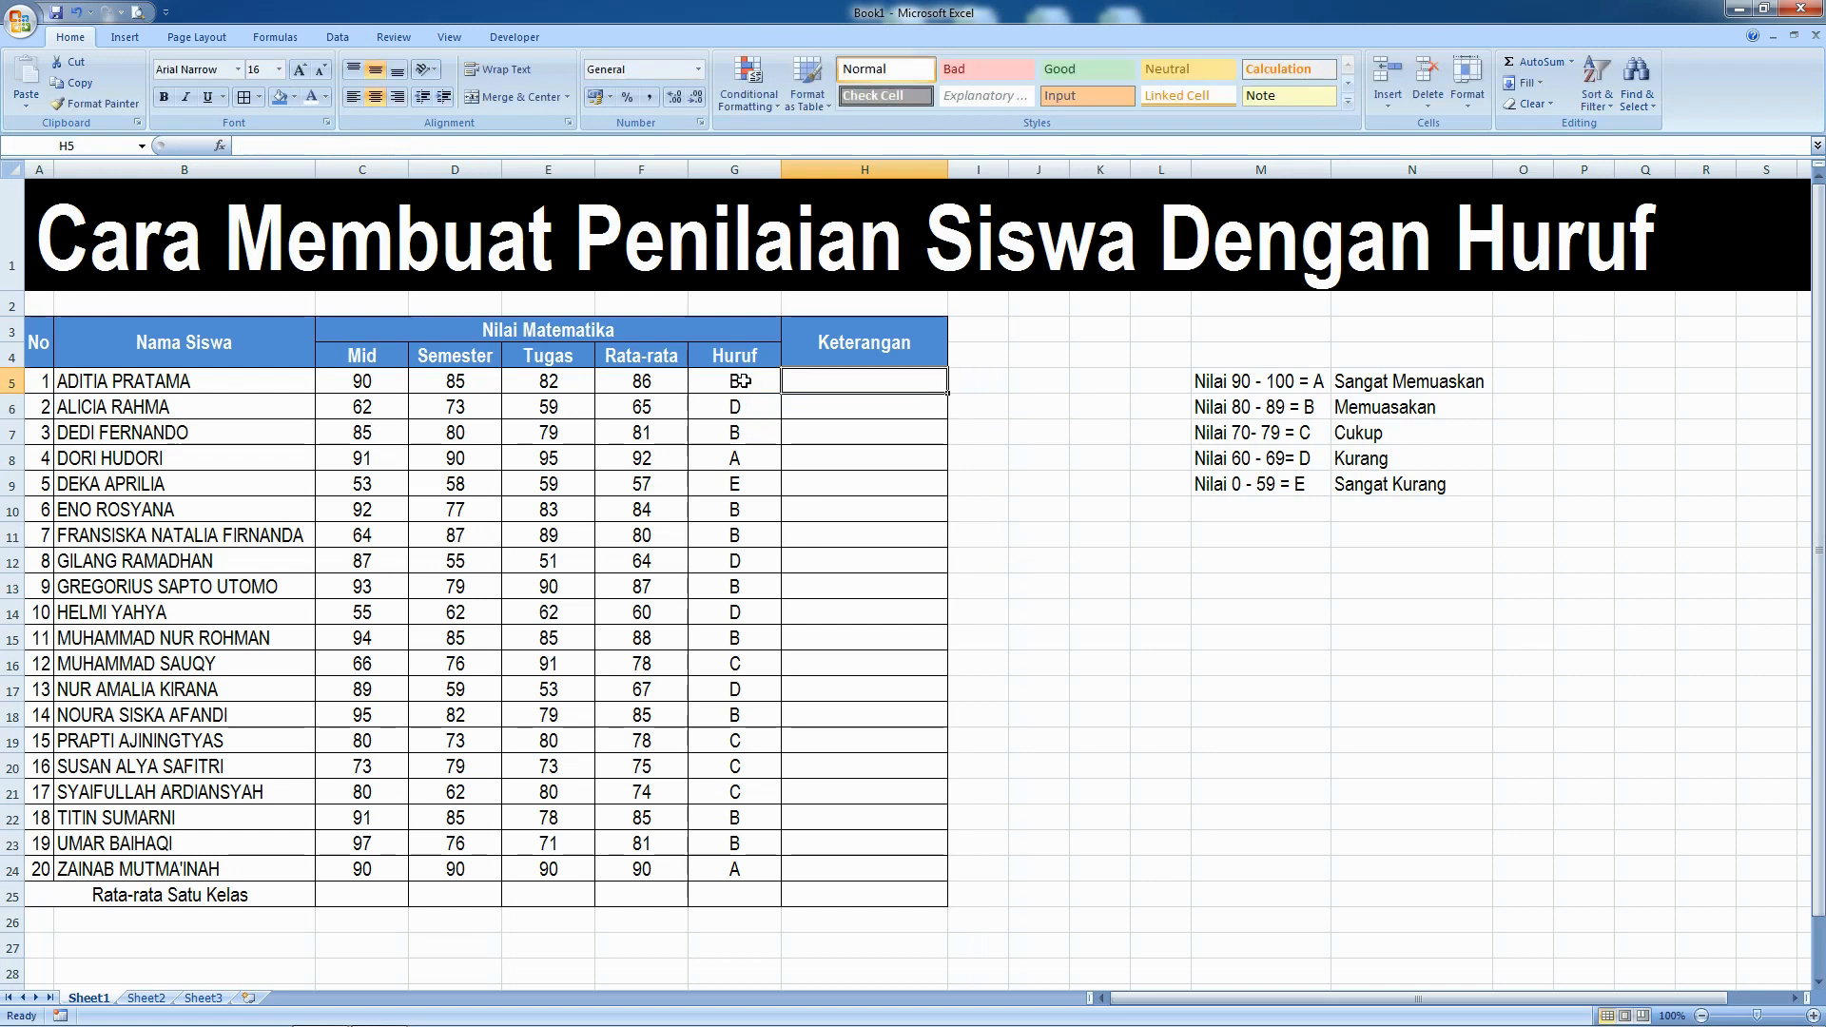
# Left-align H5 in the Keterangan column and begin its IF formula, returning "Sangat Memuaskan" when G5 equals "A".
pyautogui.click(357, 101)
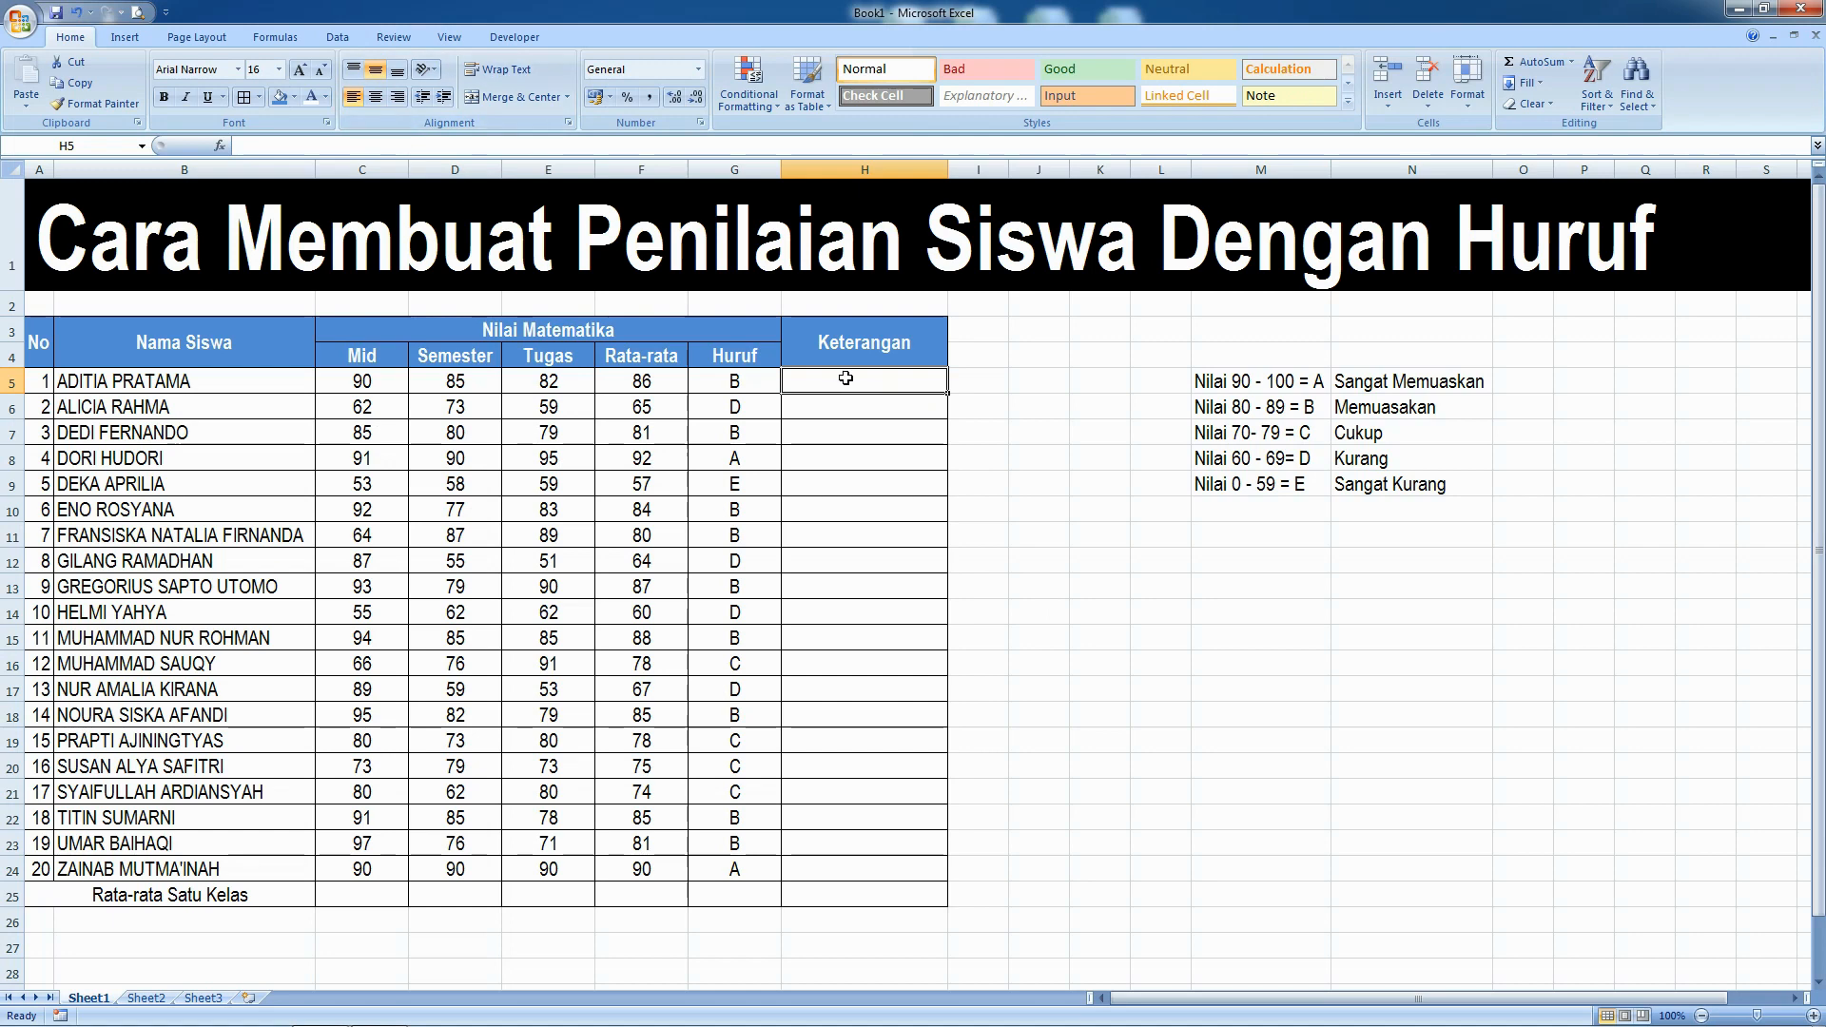
pyautogui.write('=')
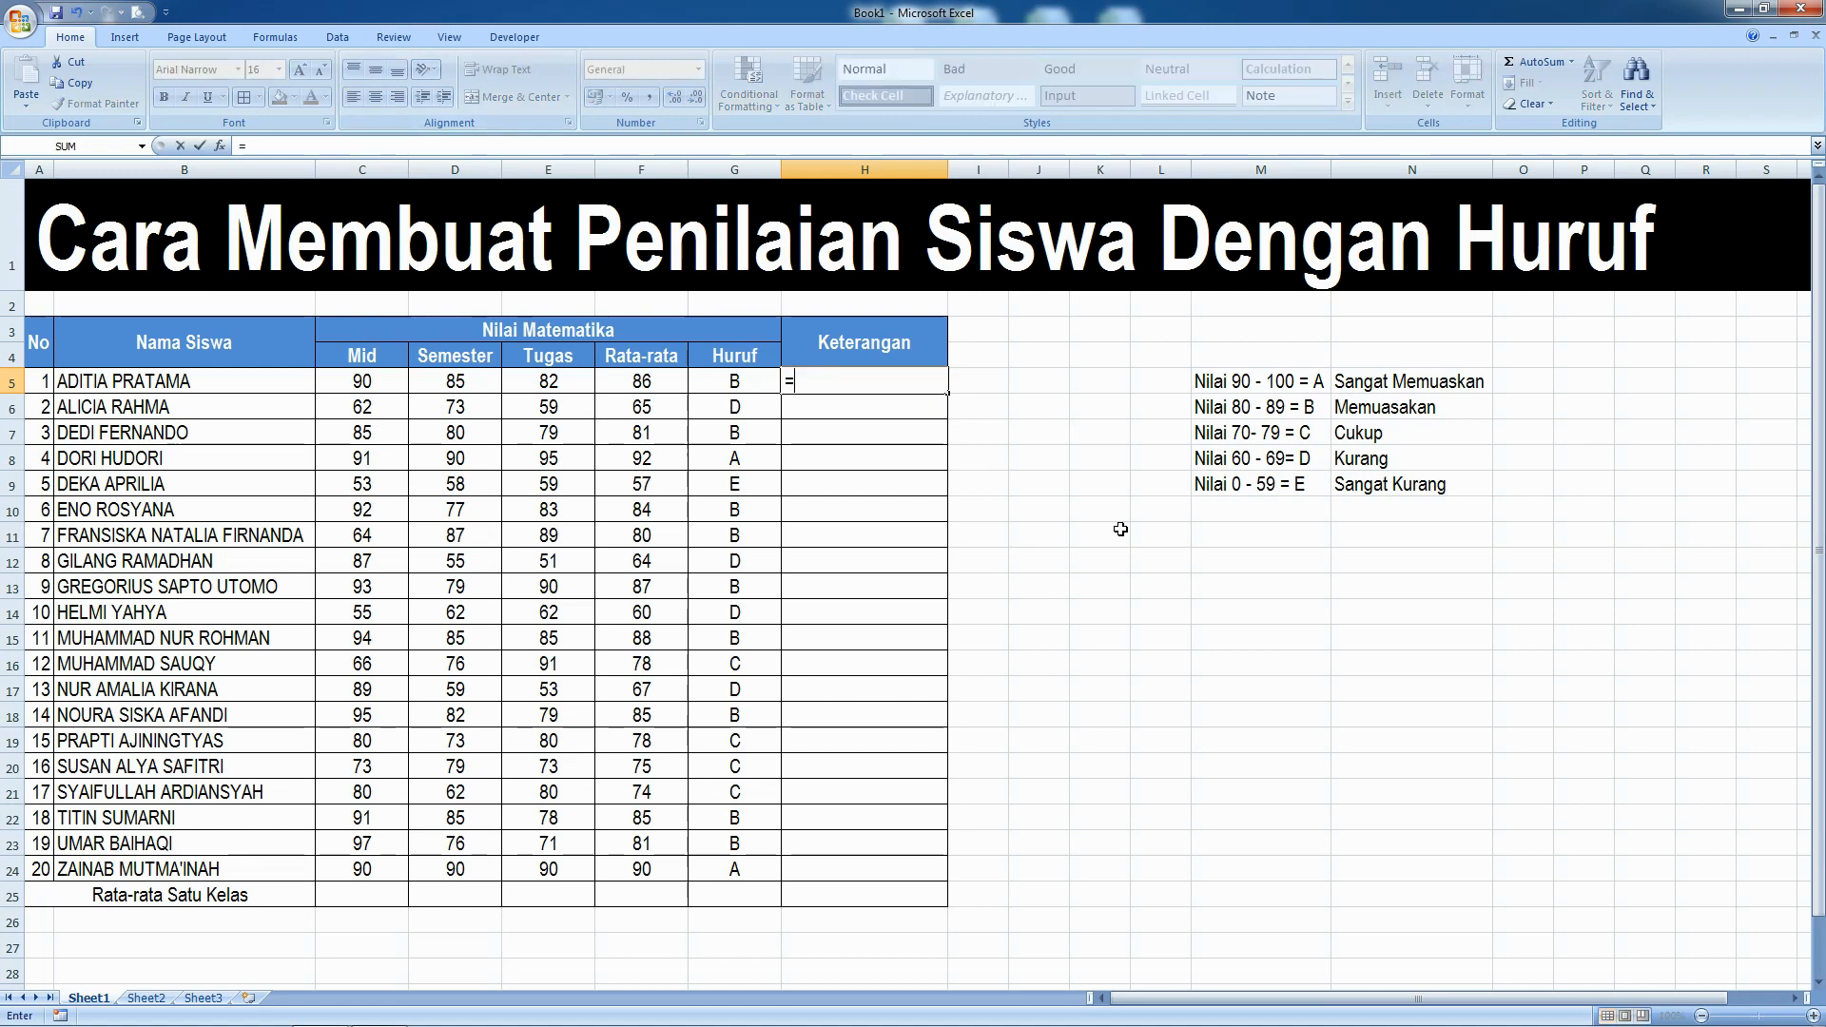
pyautogui.write('if')
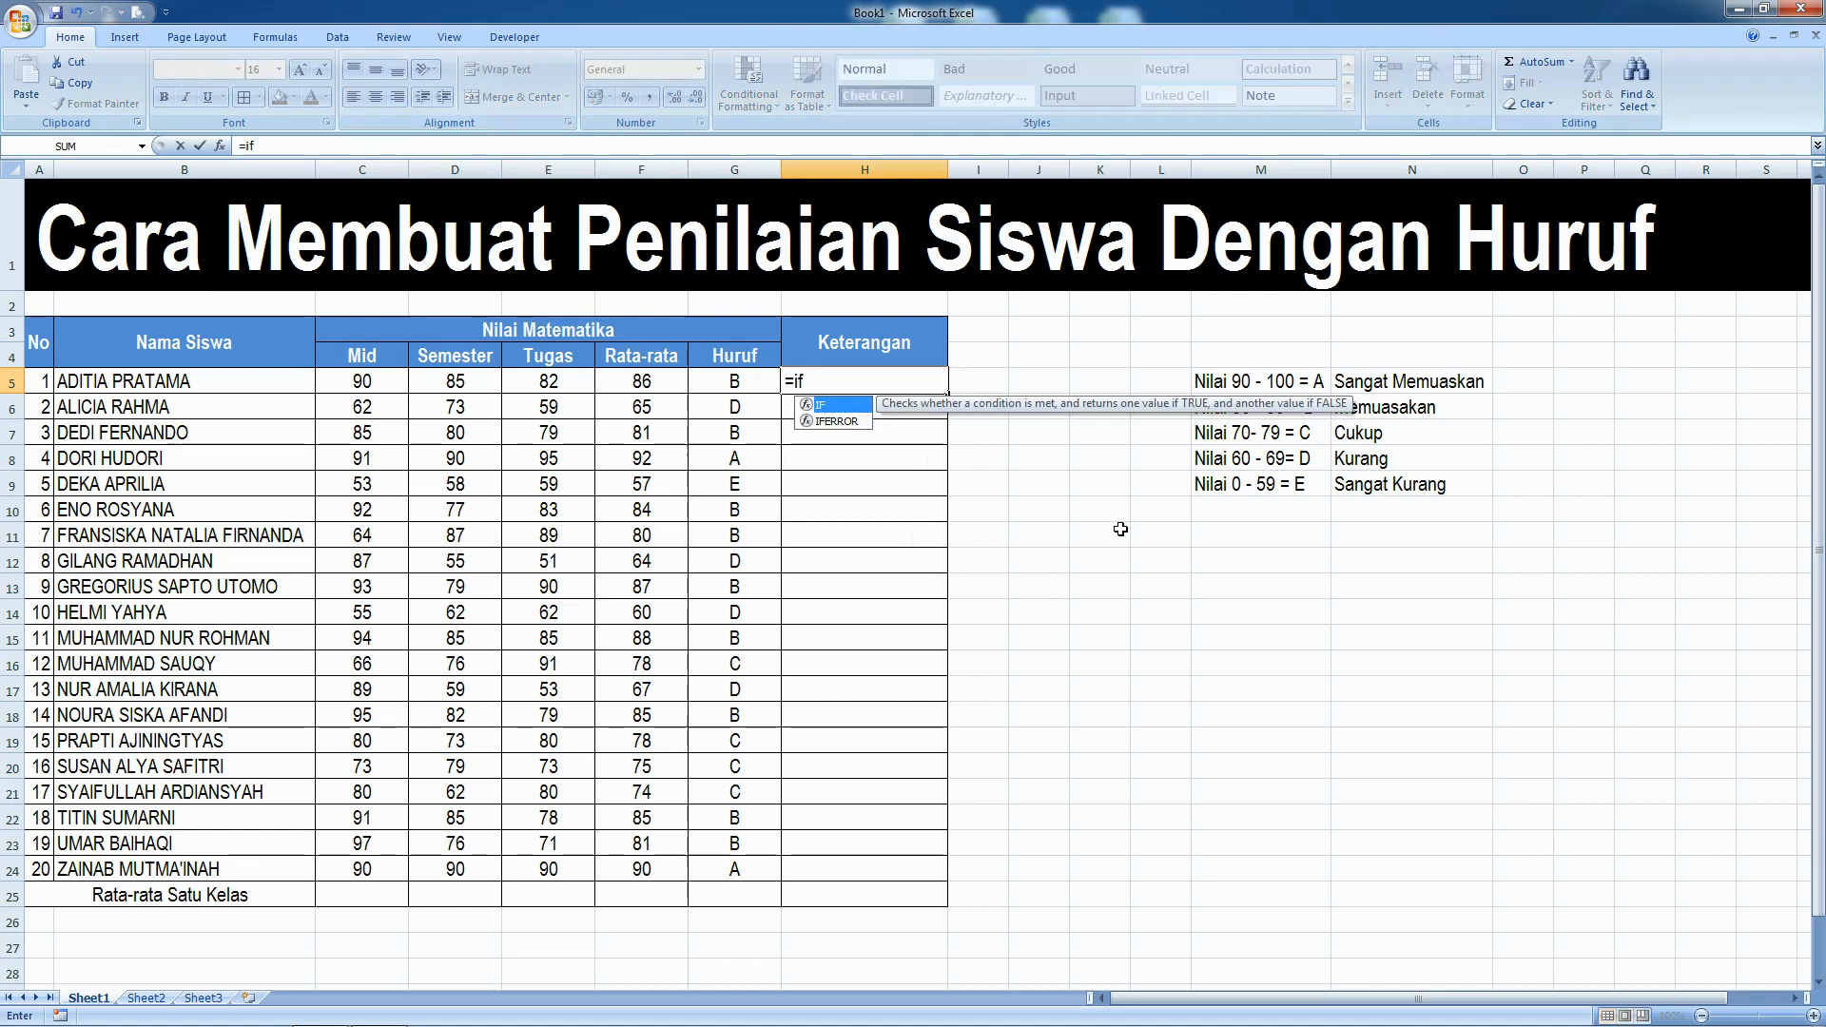
pyautogui.write('(')
pyautogui.click(747, 387)
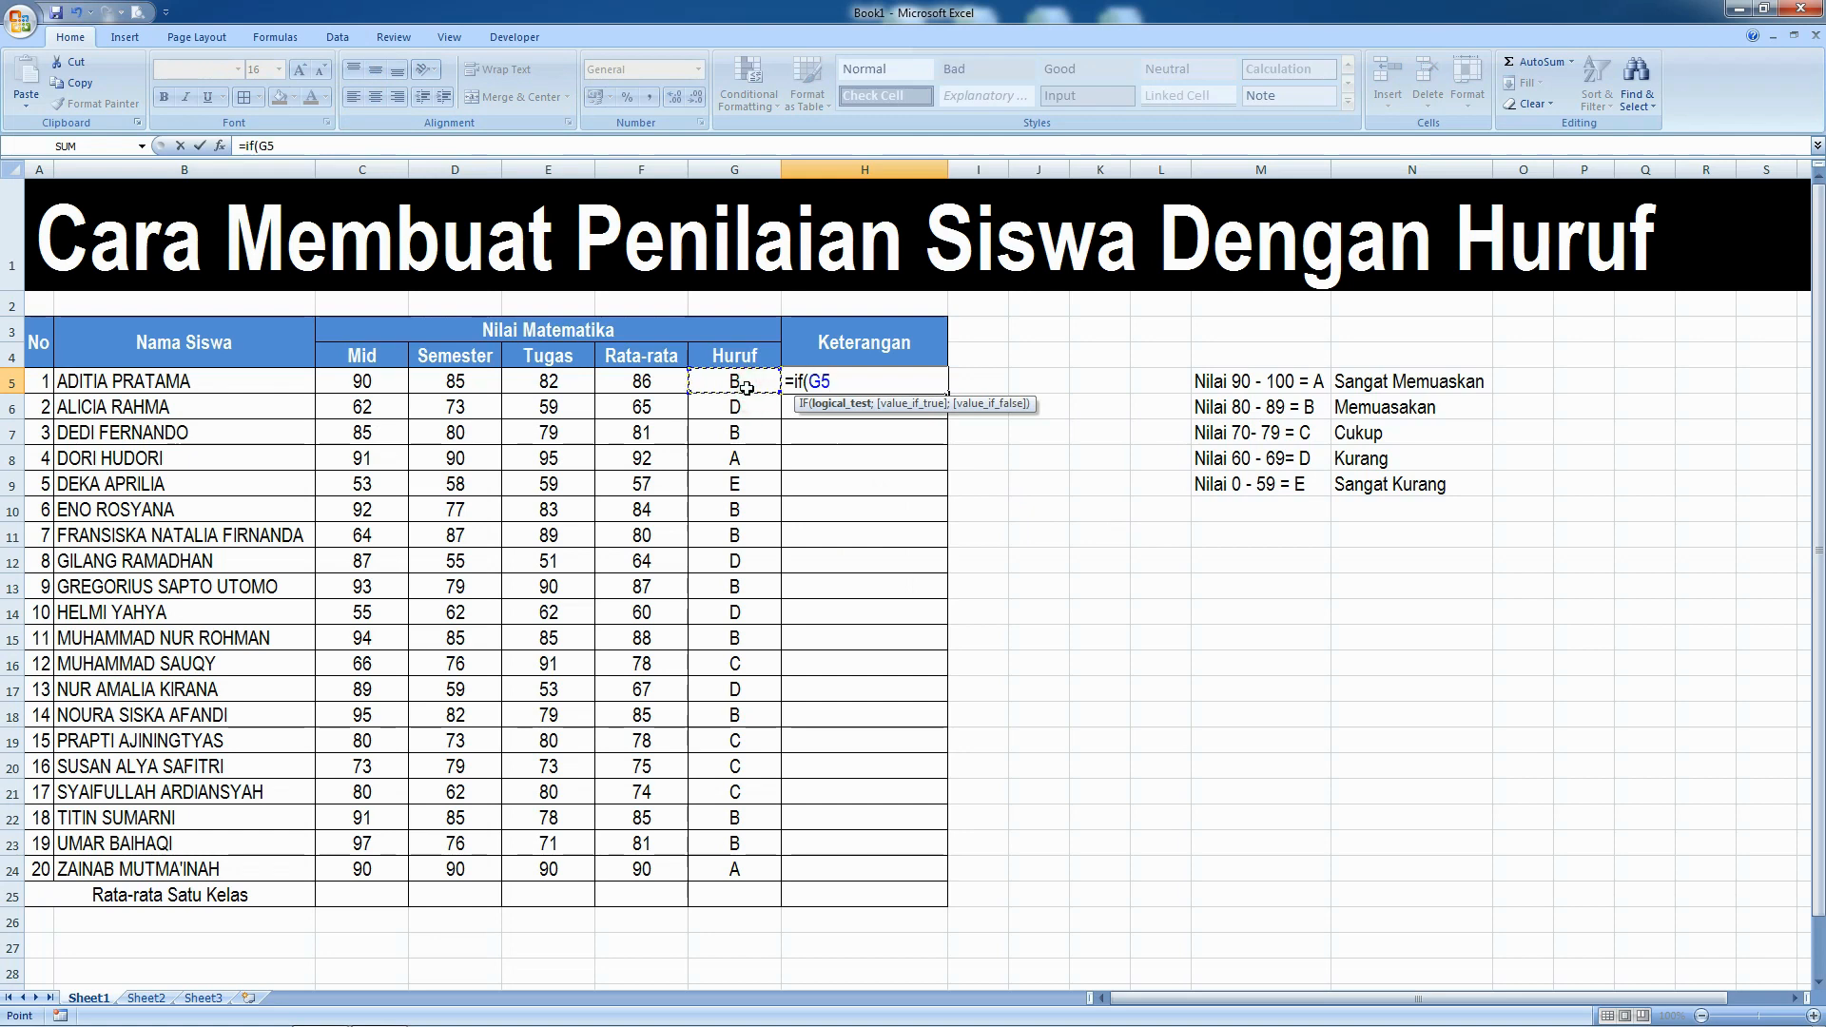
pyautogui.write('="a')
pyautogui.press('BackSpace')
pyautogui.write('A";')
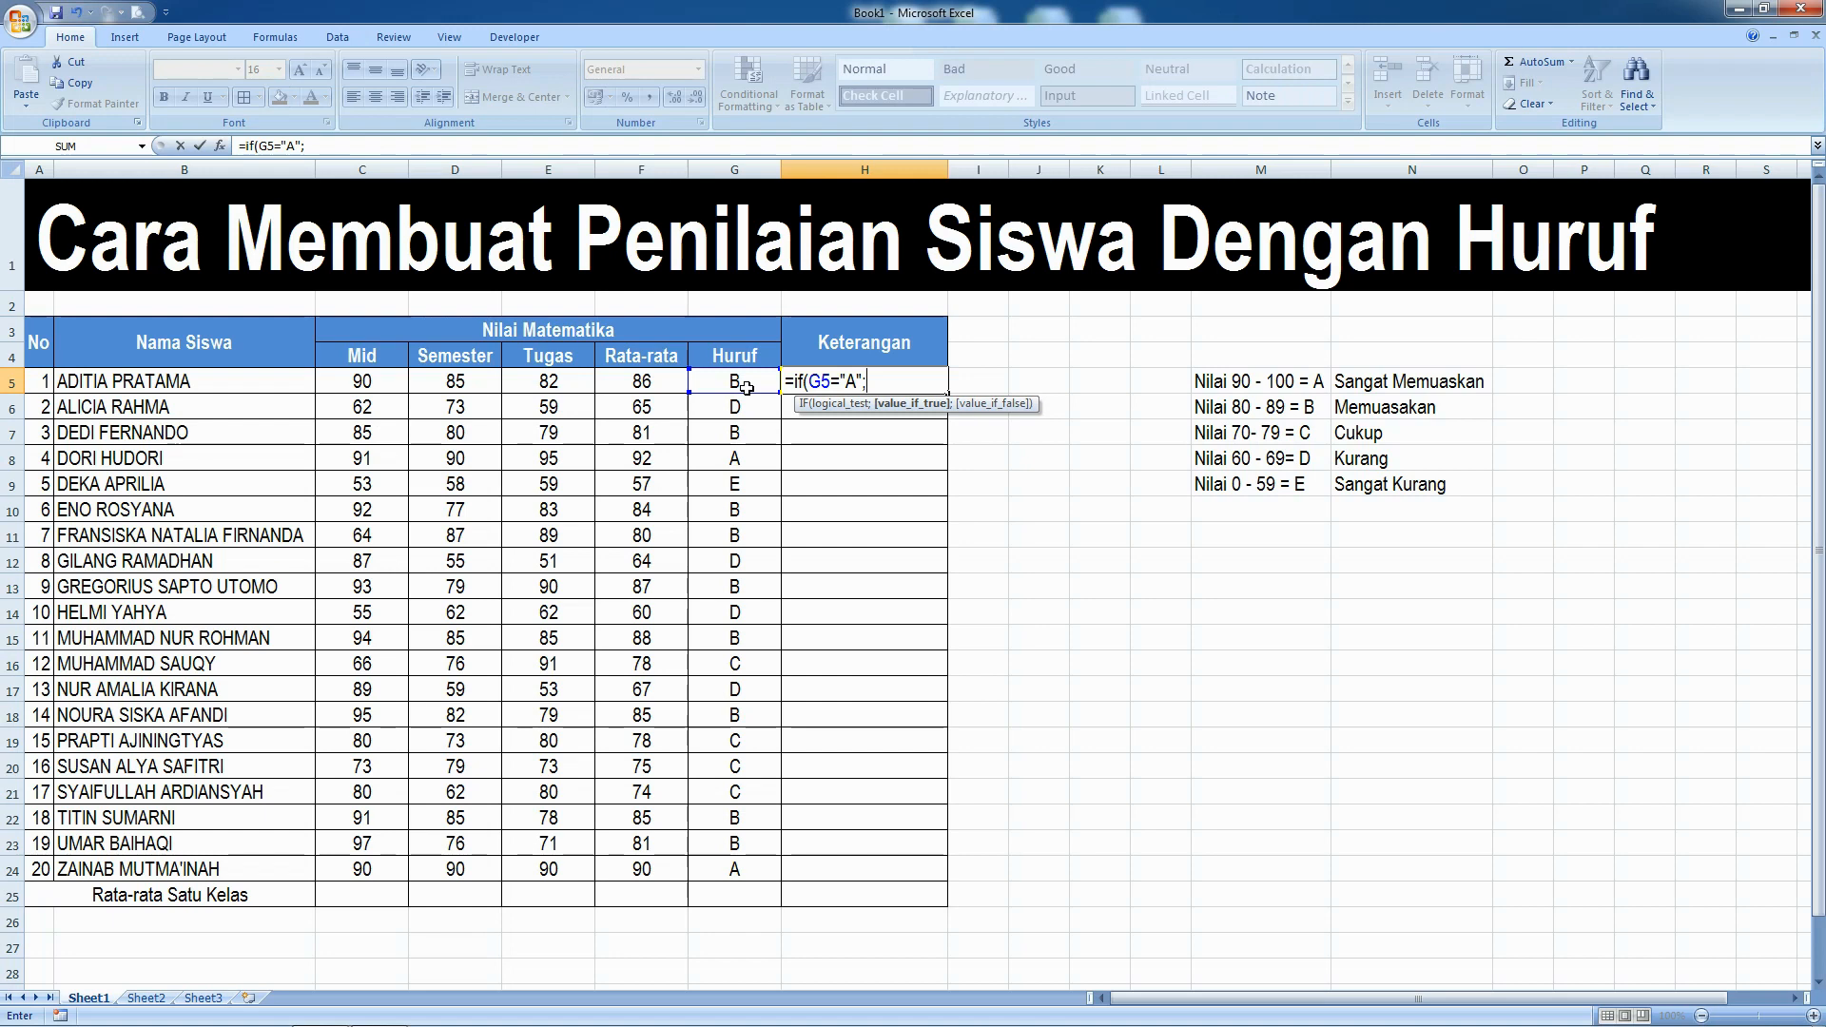
pyautogui.write('"Sangat Memuaskan')
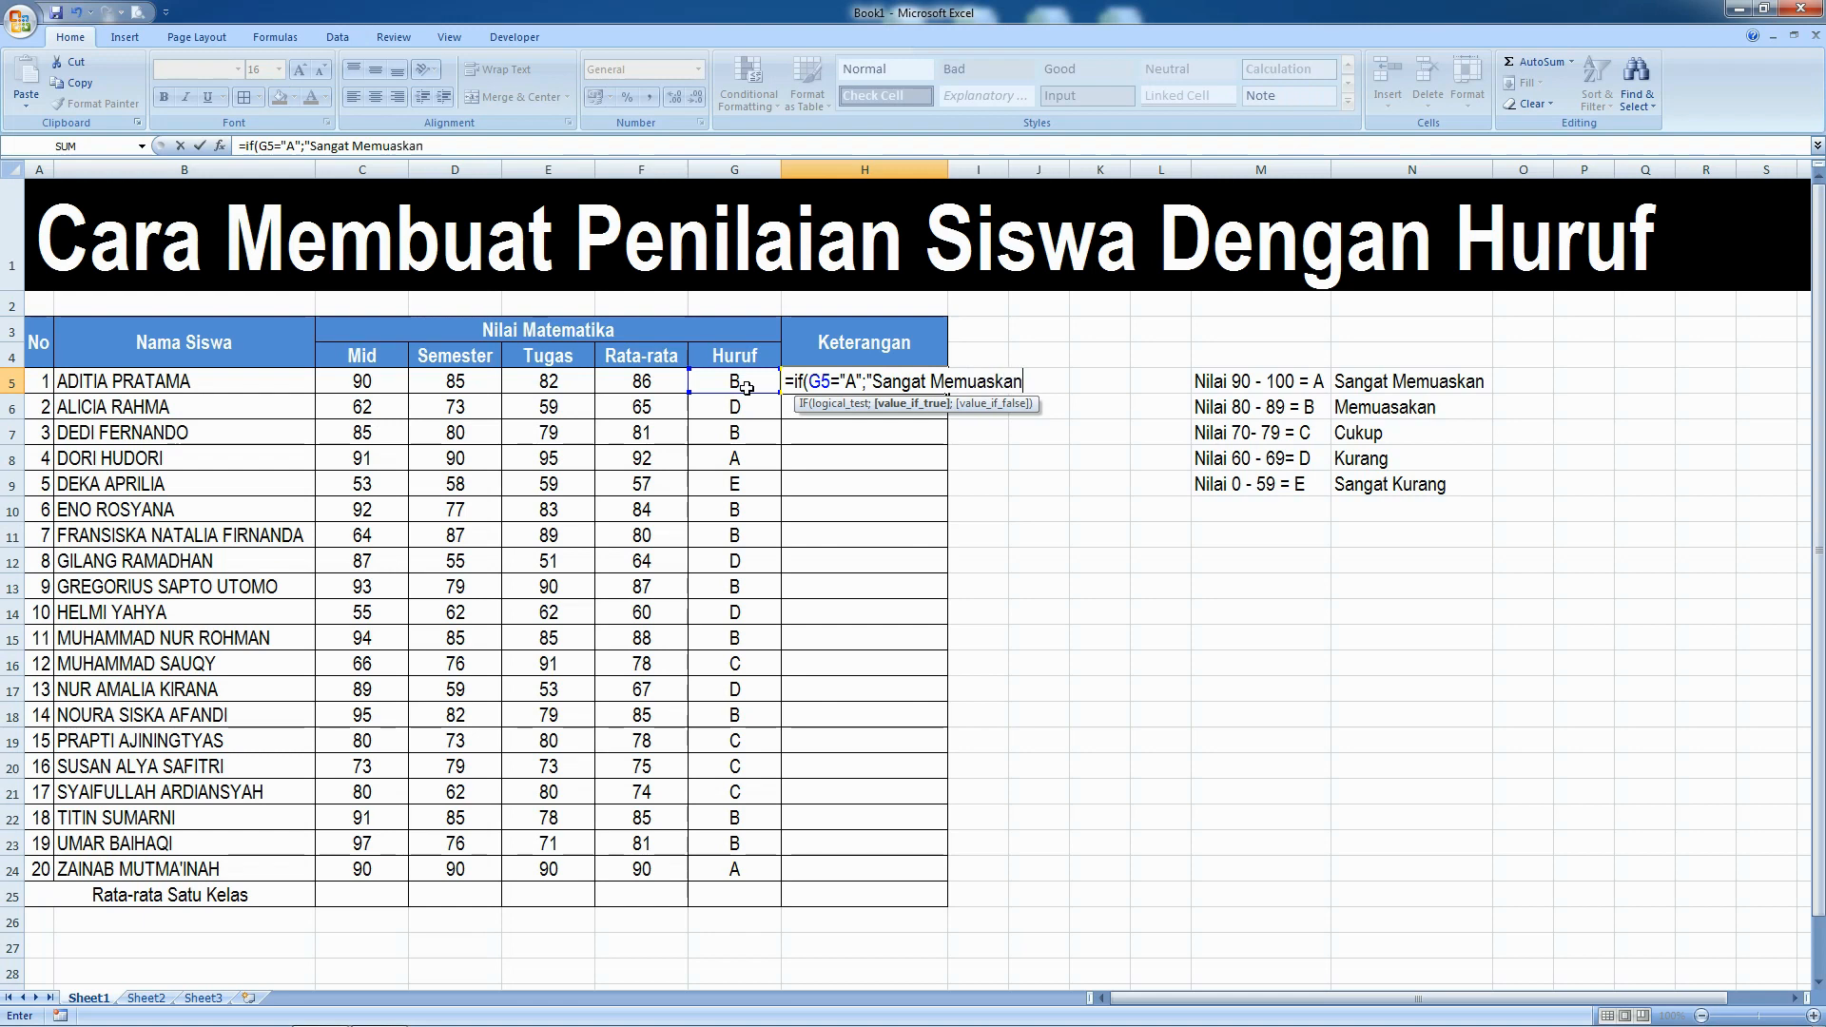
# Nest a second IF in the H5 formula that returns "Memuaskan" when G5 equals "B".
pyautogui.write('";if')
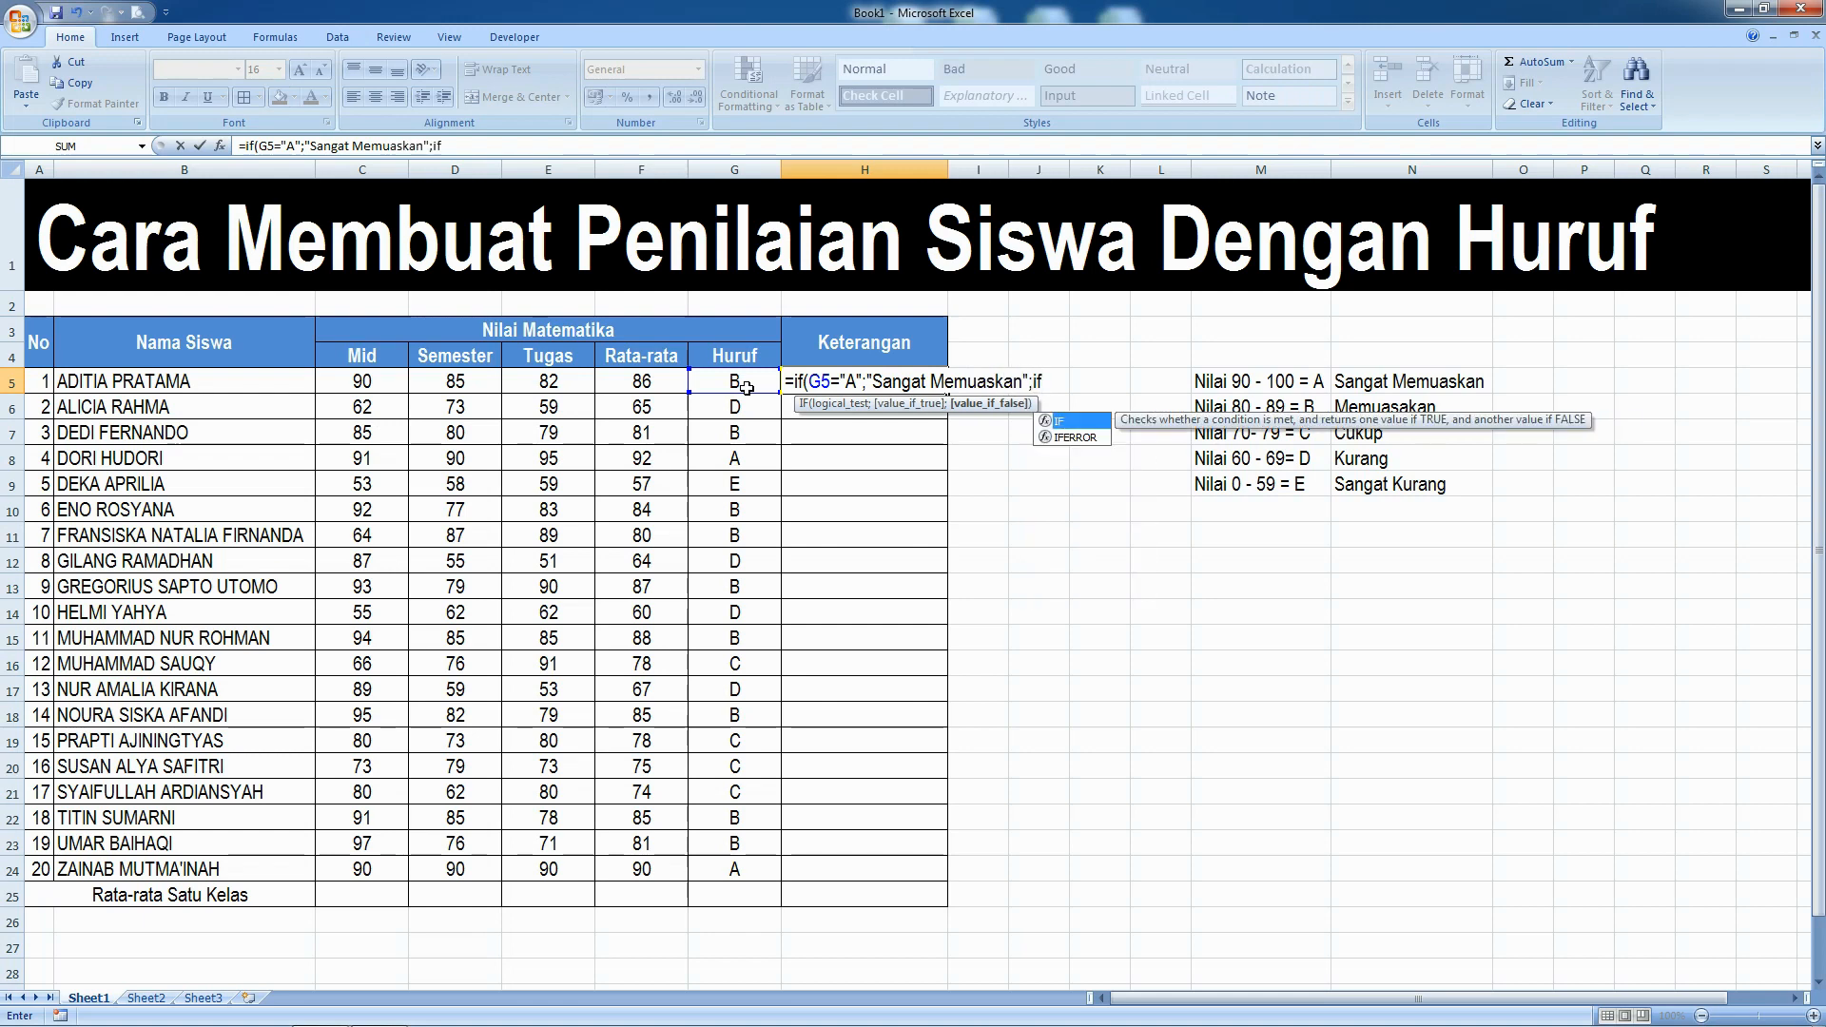
pyautogui.write('(')
pyautogui.click(747, 387)
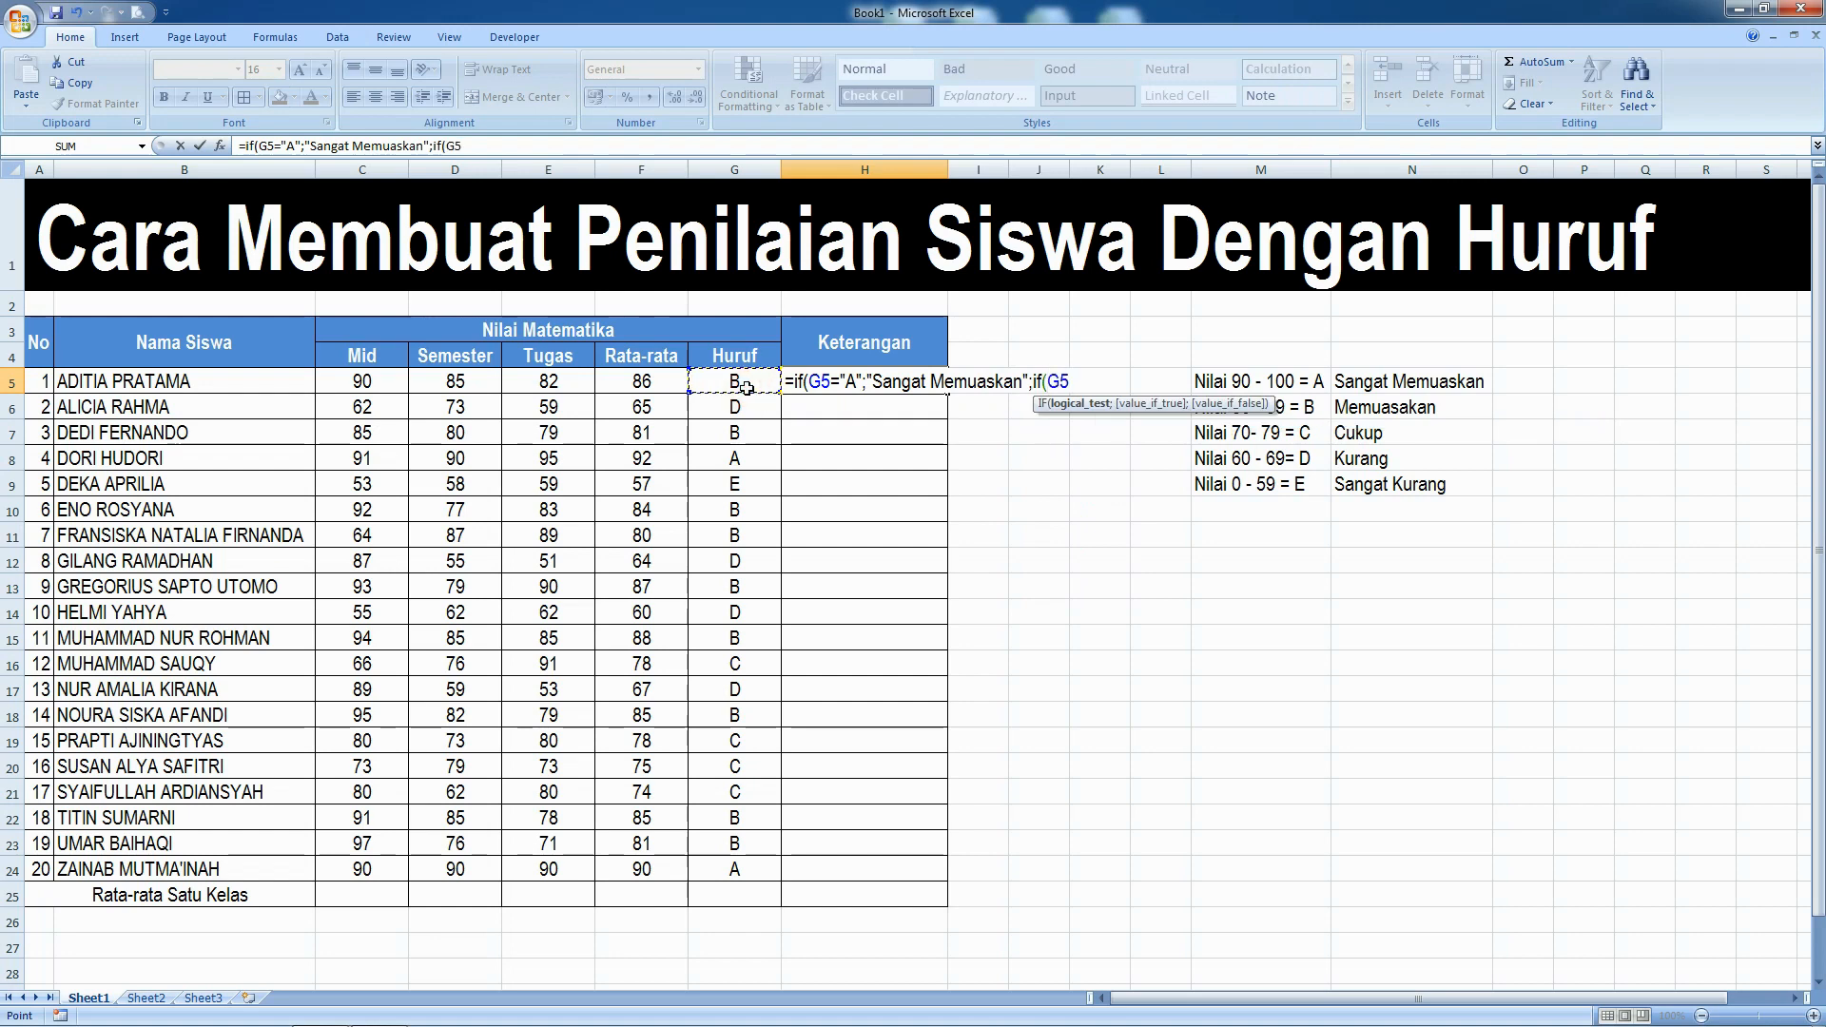
pyautogui.write('="B";')
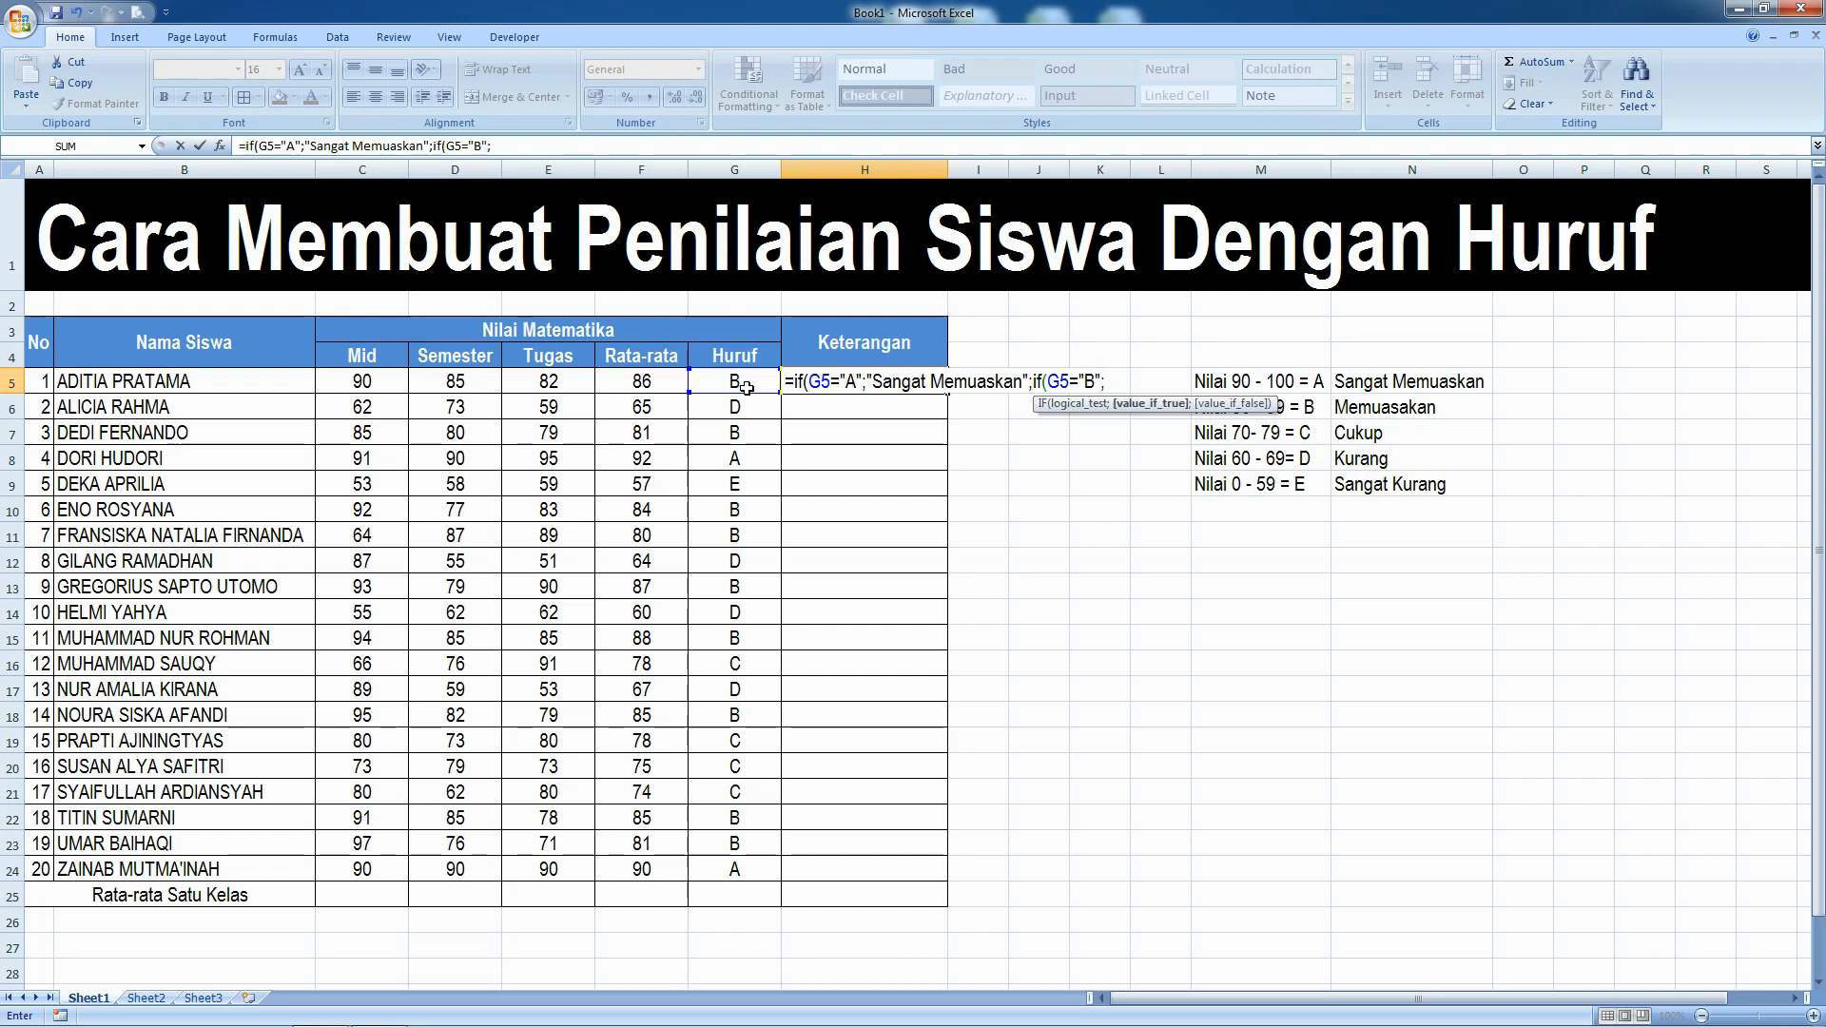
pyautogui.write('"Memuaskan')
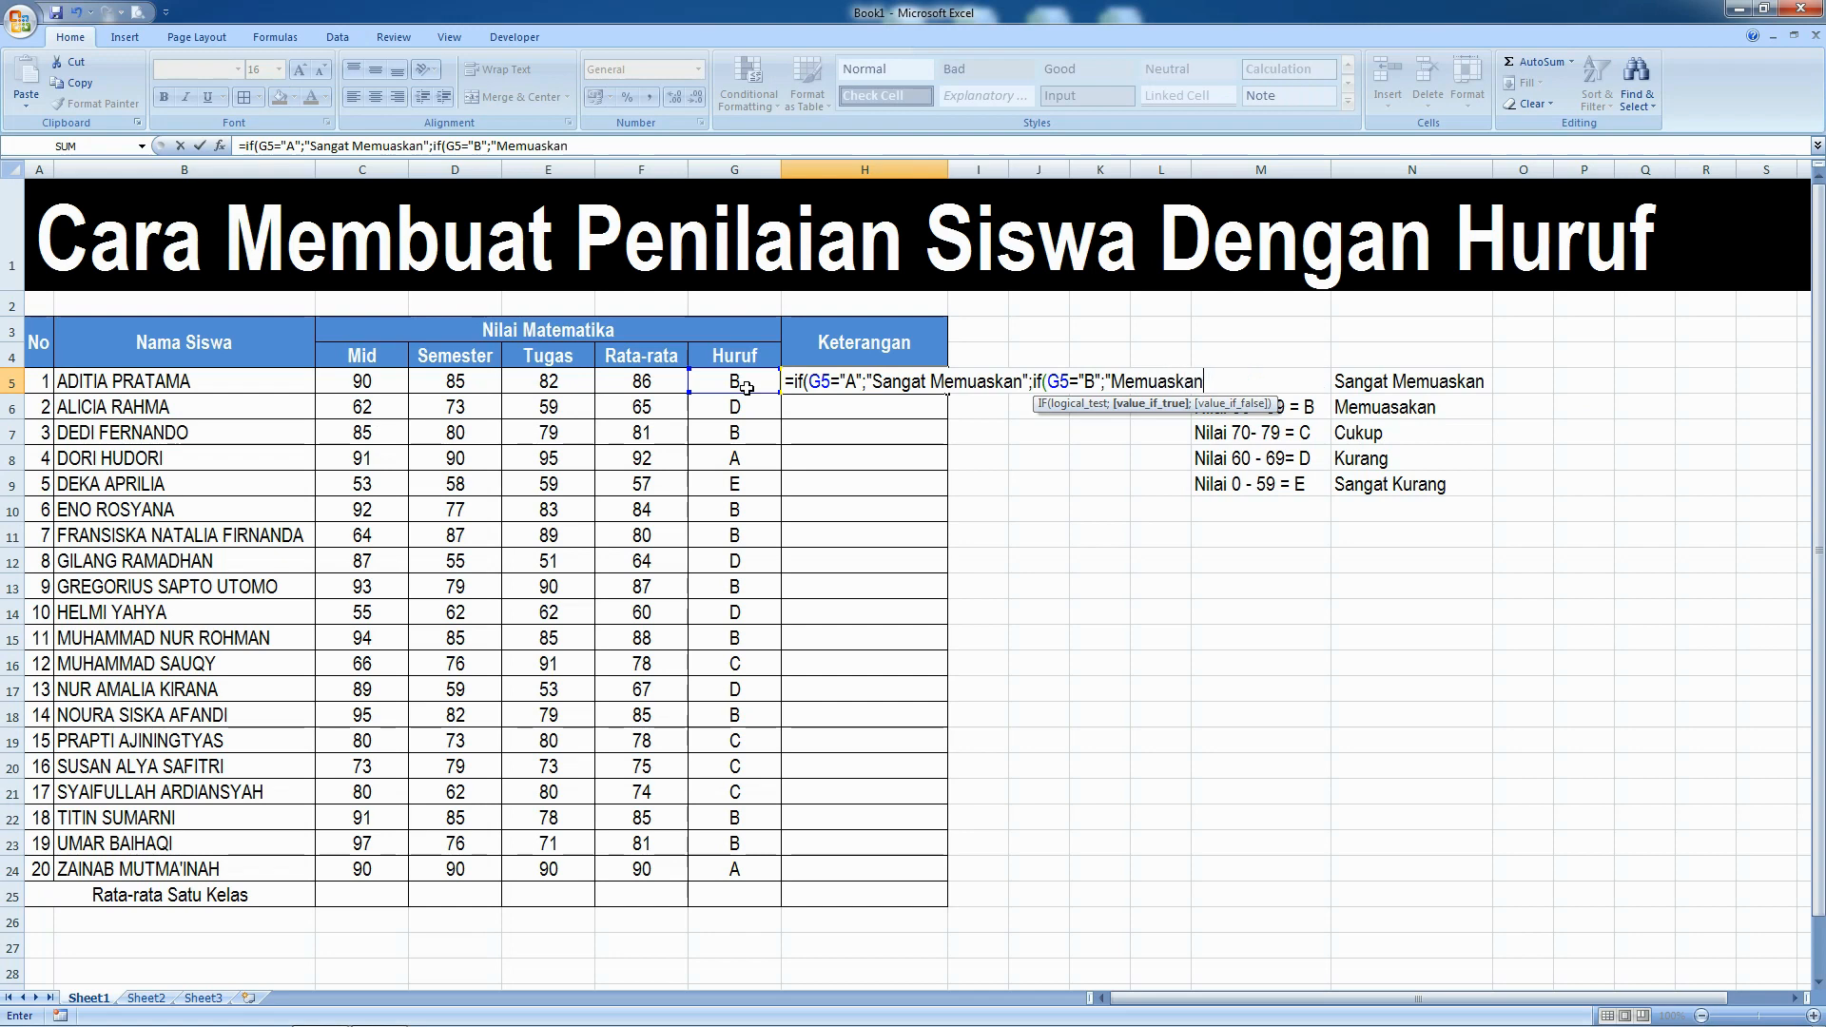
# Nest a third IF in the H5 formula that returns "Cukup" when G5 equals "C".
pyautogui.write('";i')
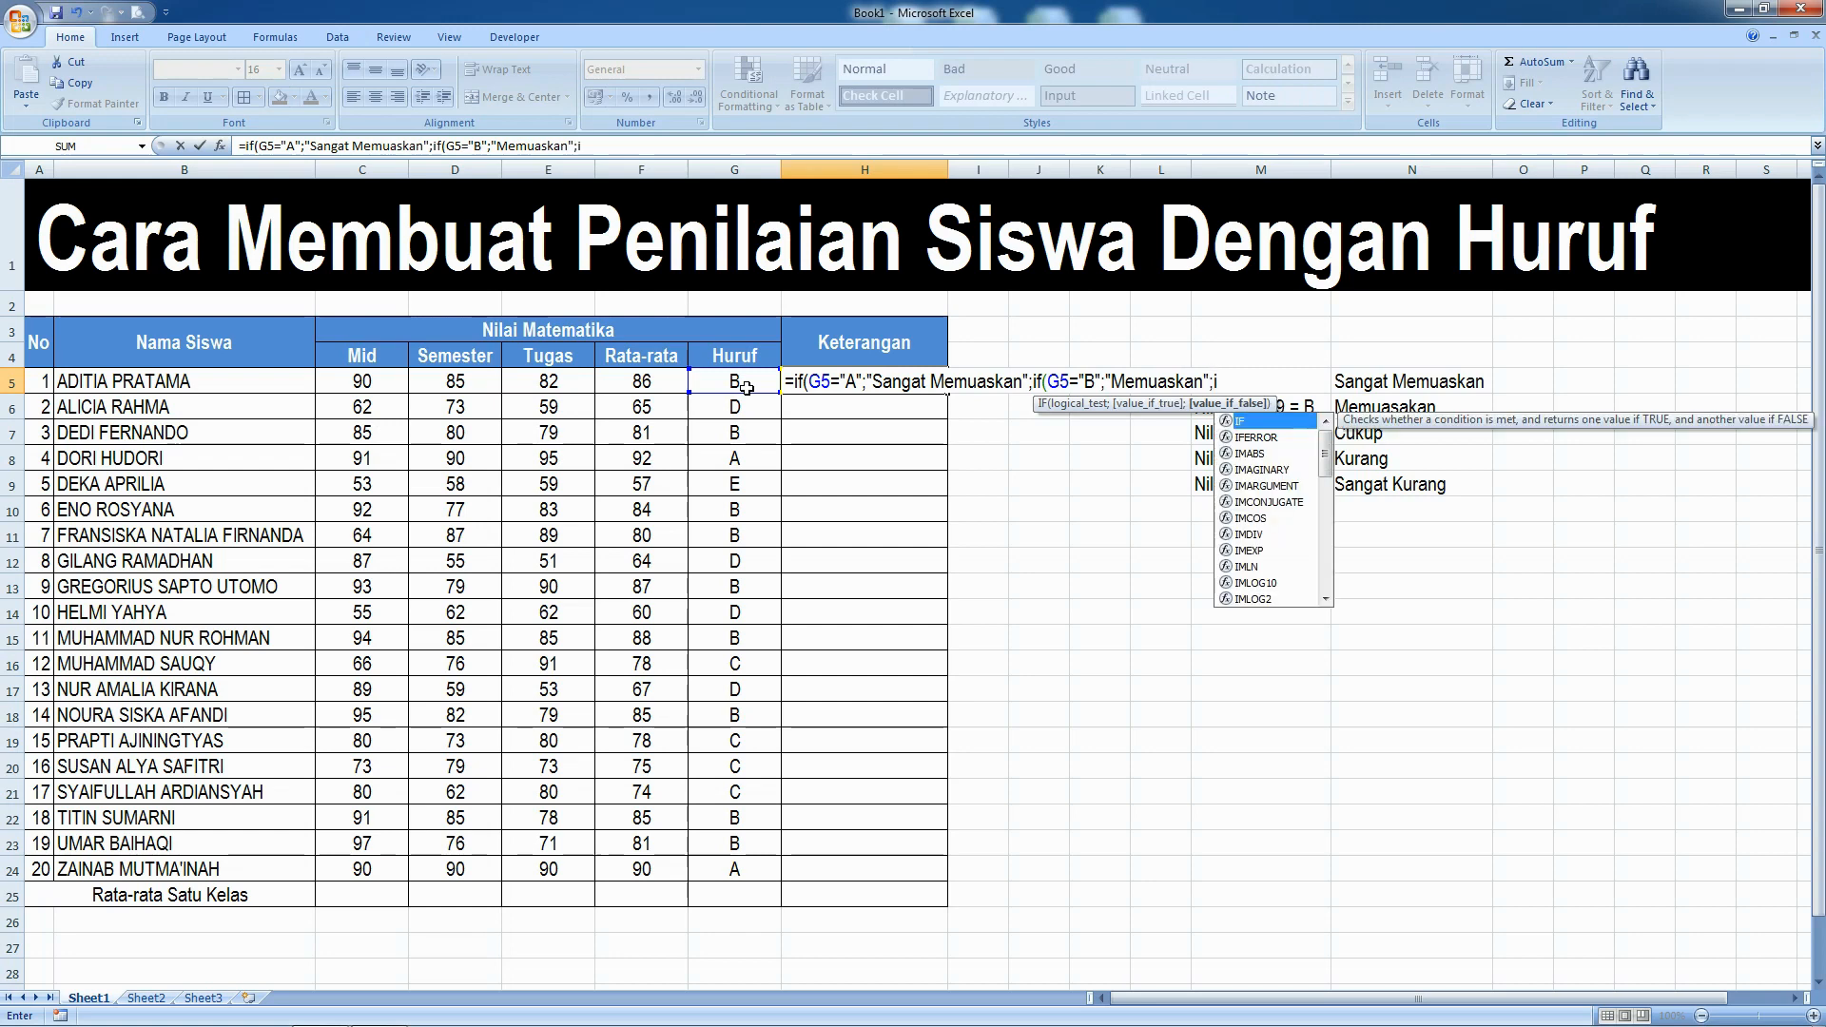
pyautogui.write('f(')
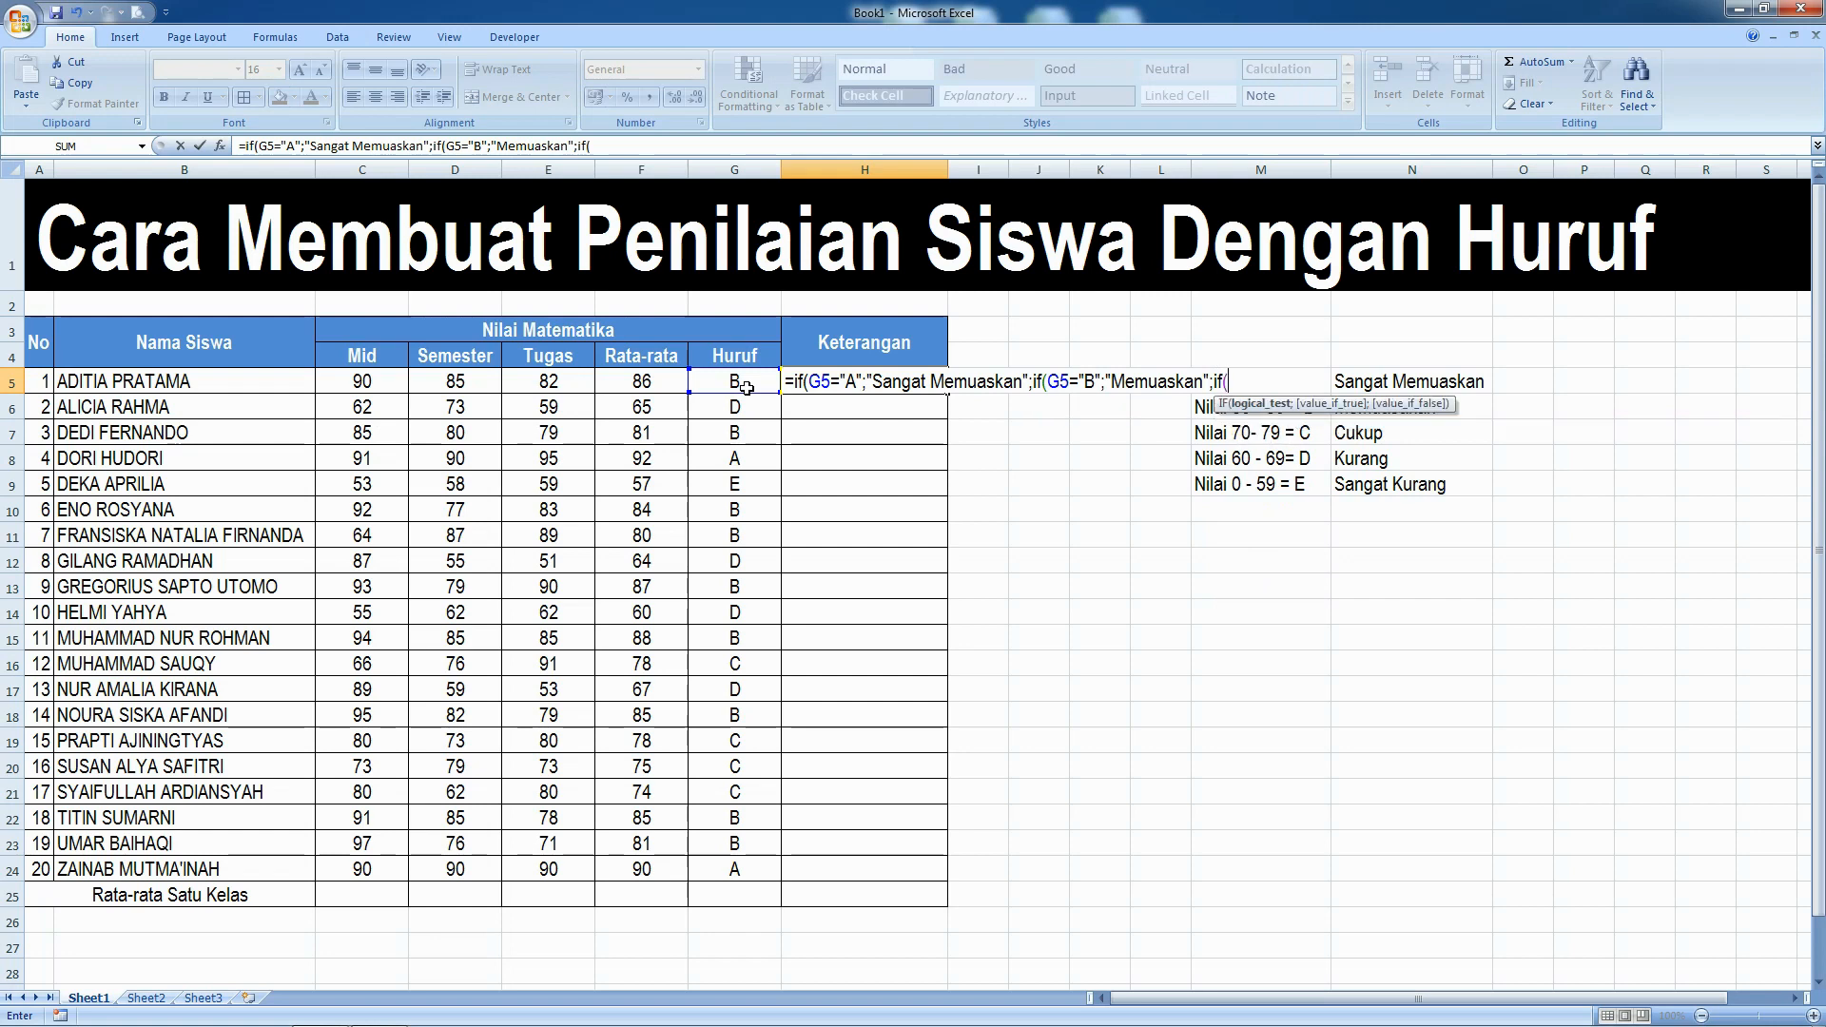
pyautogui.click(746, 387)
pyautogui.write('="C";')
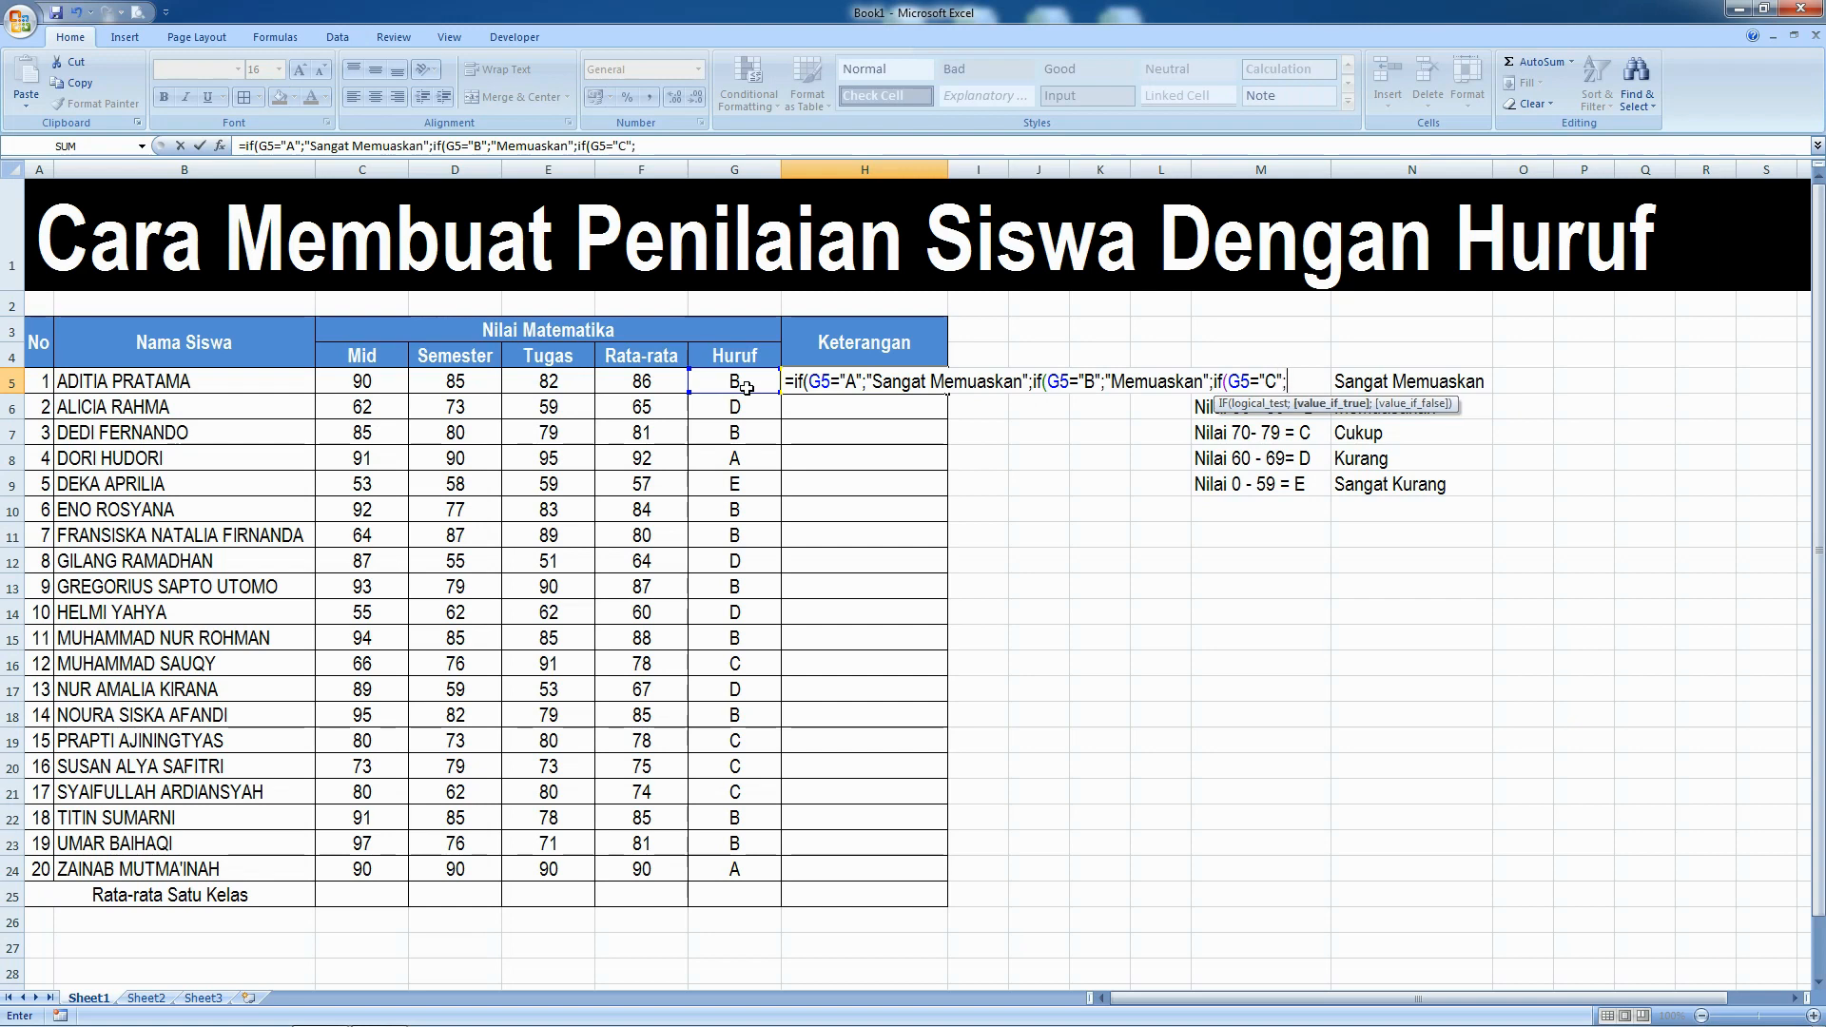
pyautogui.write('"Cuku')
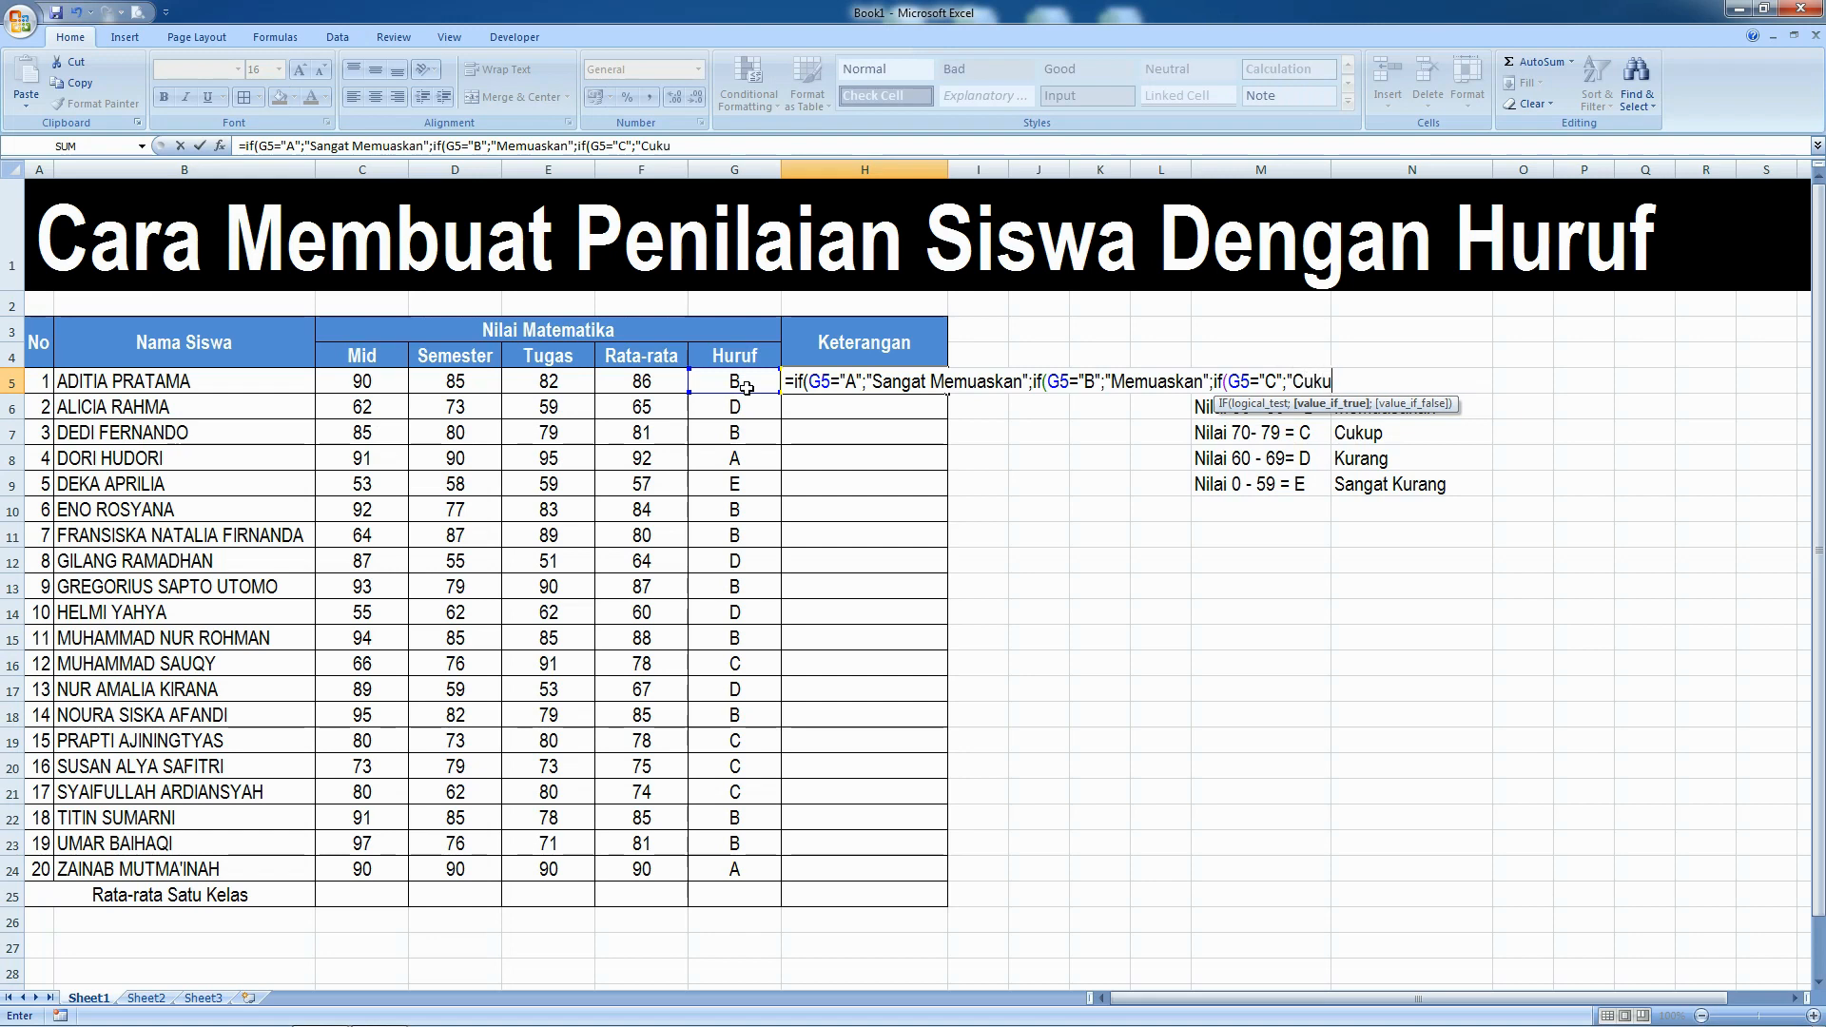
pyautogui.write('p')
pyautogui.write('"')
# Nest a fourth IF in the H5 formula that returns "Kurang" when G5 equals "D".
pyautogui.write(';i')
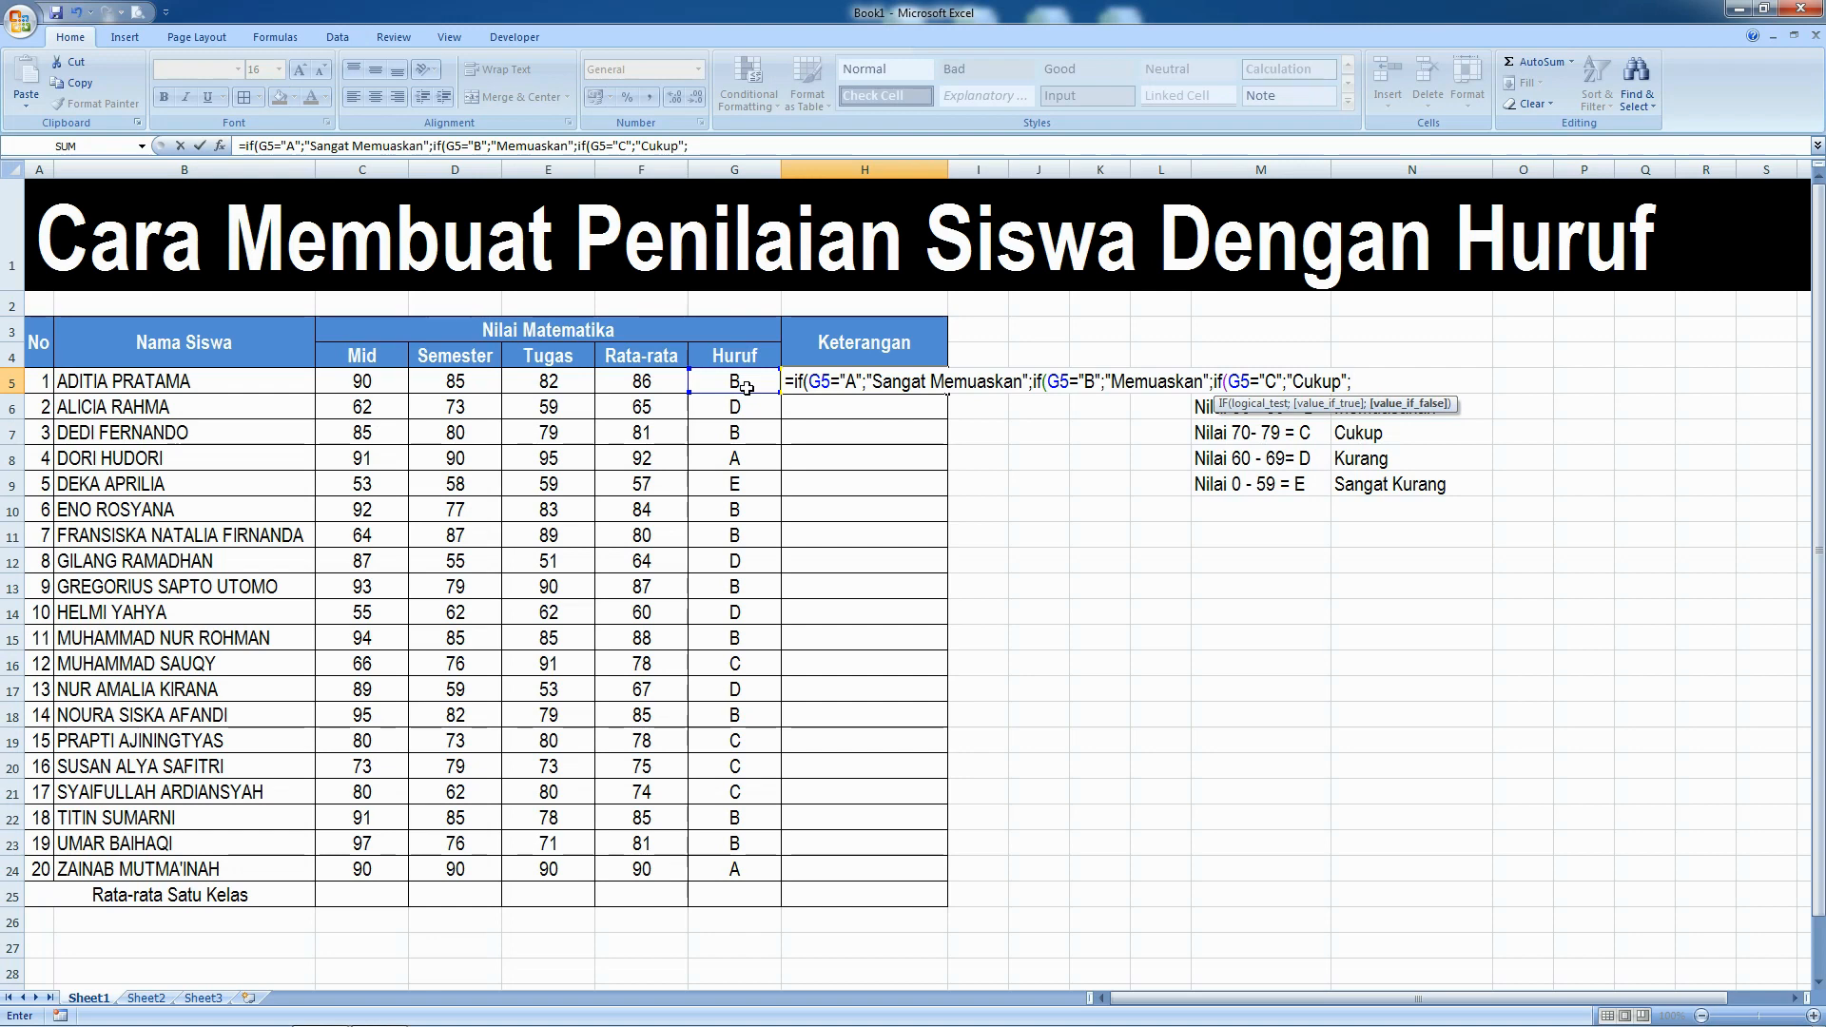
pyautogui.write('f')
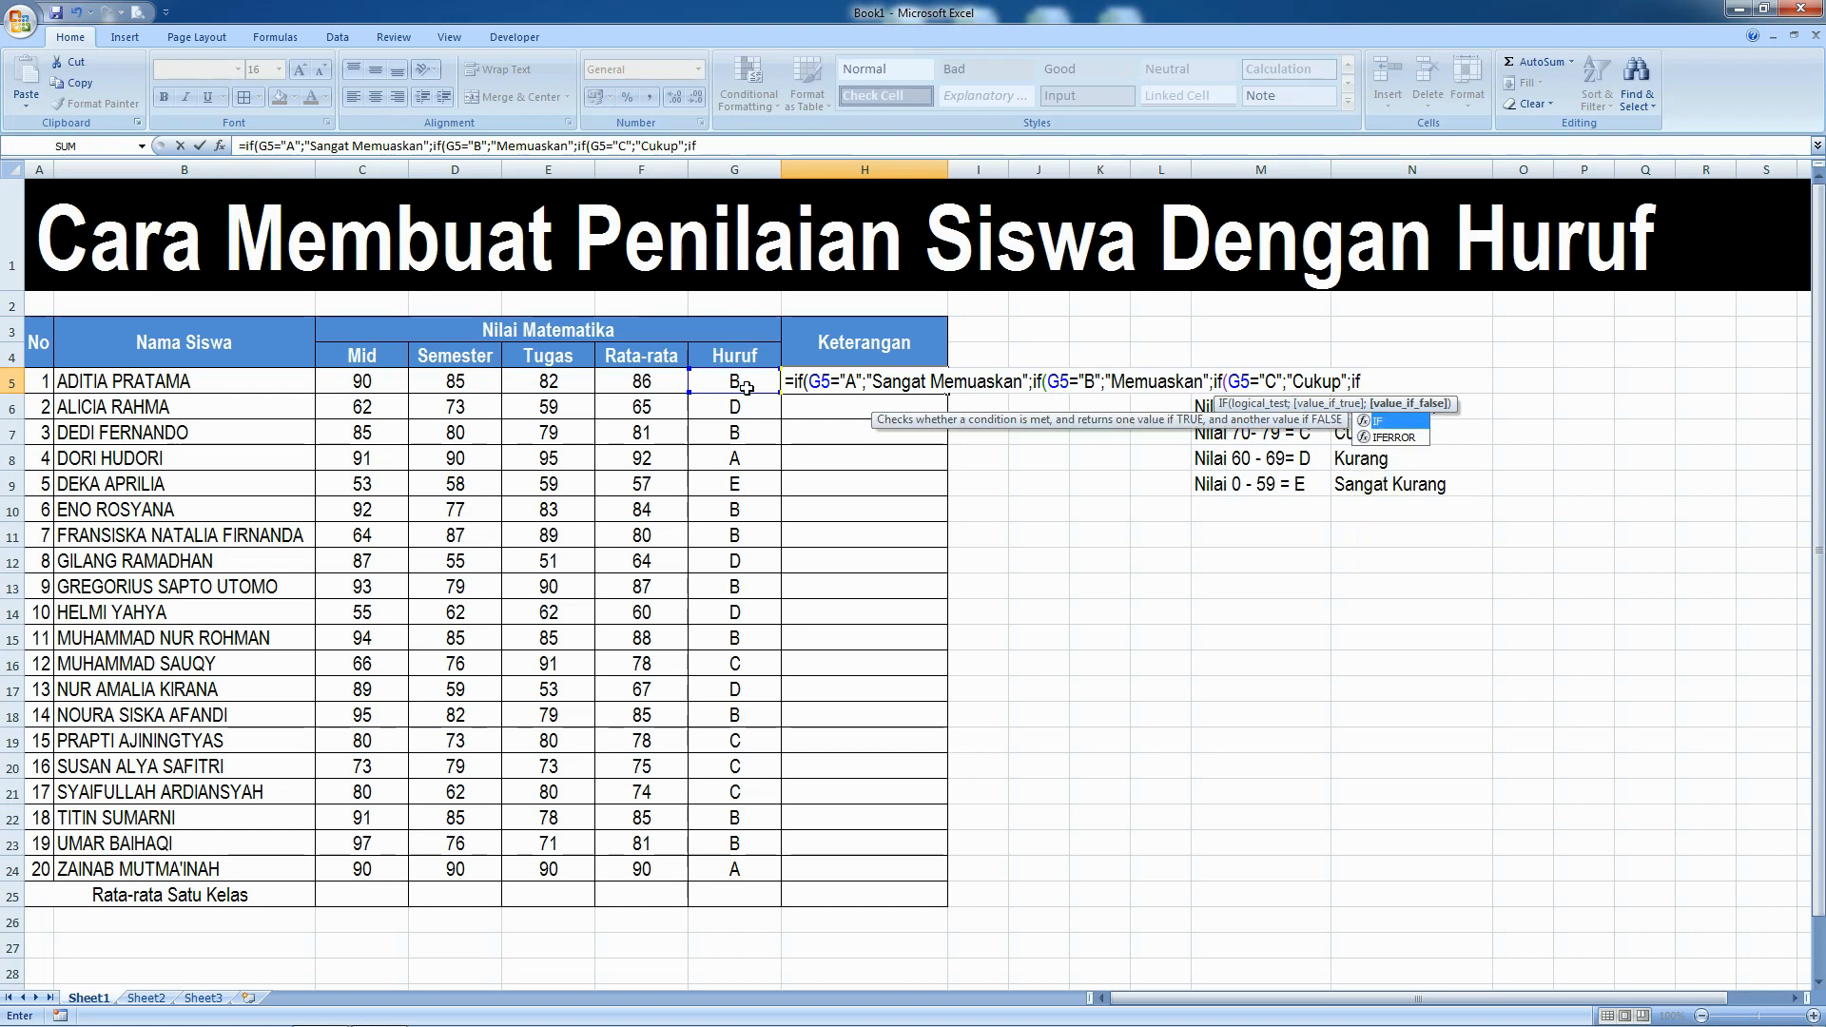
pyautogui.write('(')
pyautogui.click(747, 387)
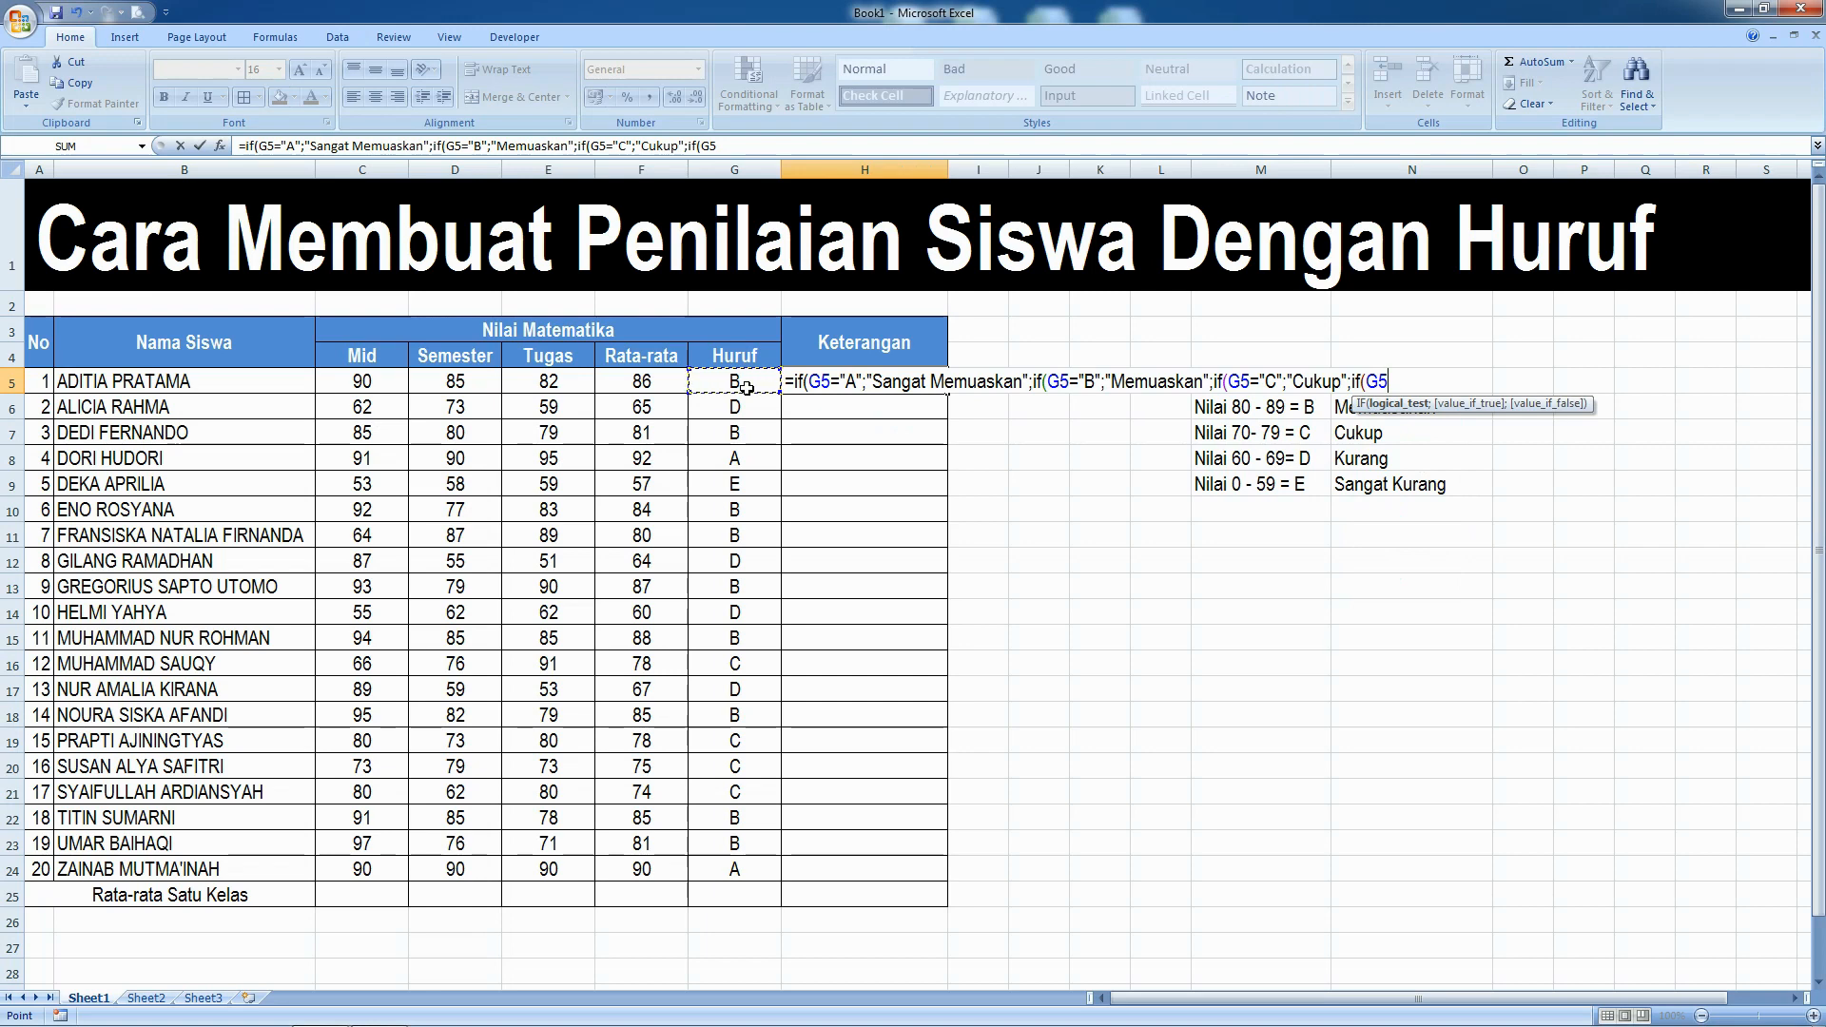
pyautogui.write('="D')
pyautogui.write('";"')
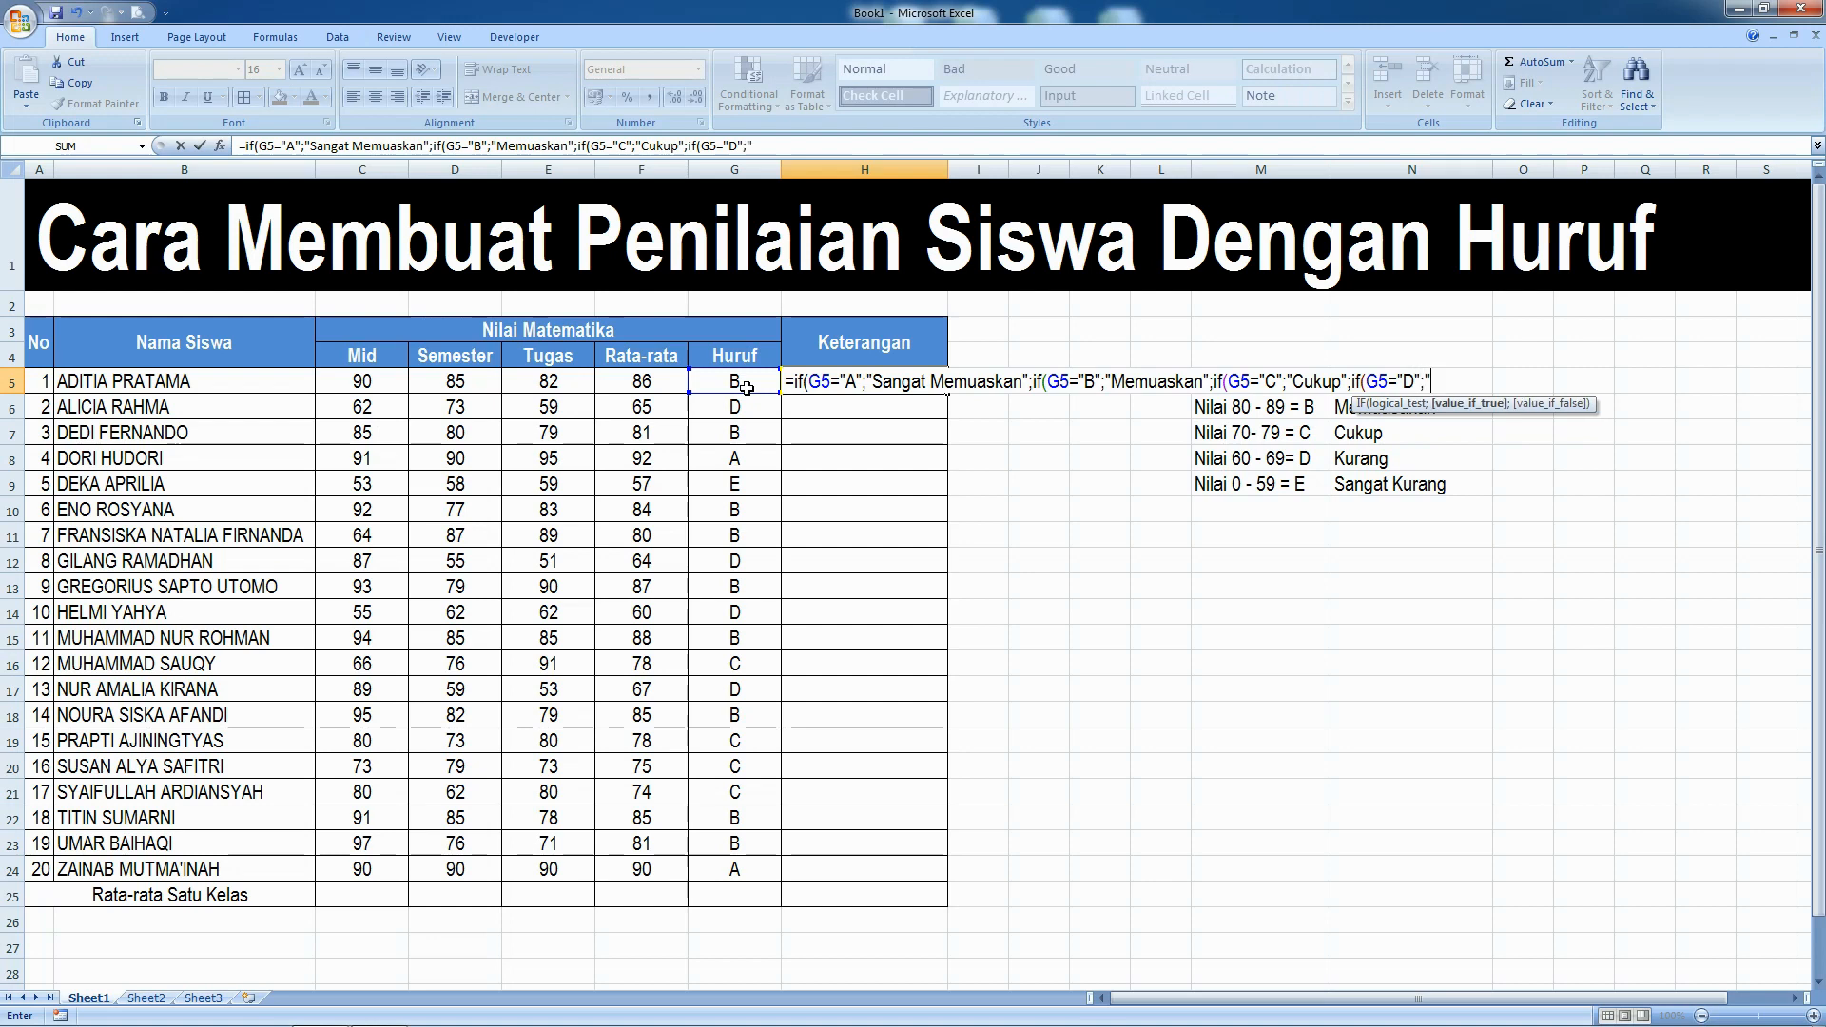
pyautogui.write('Kurang";')
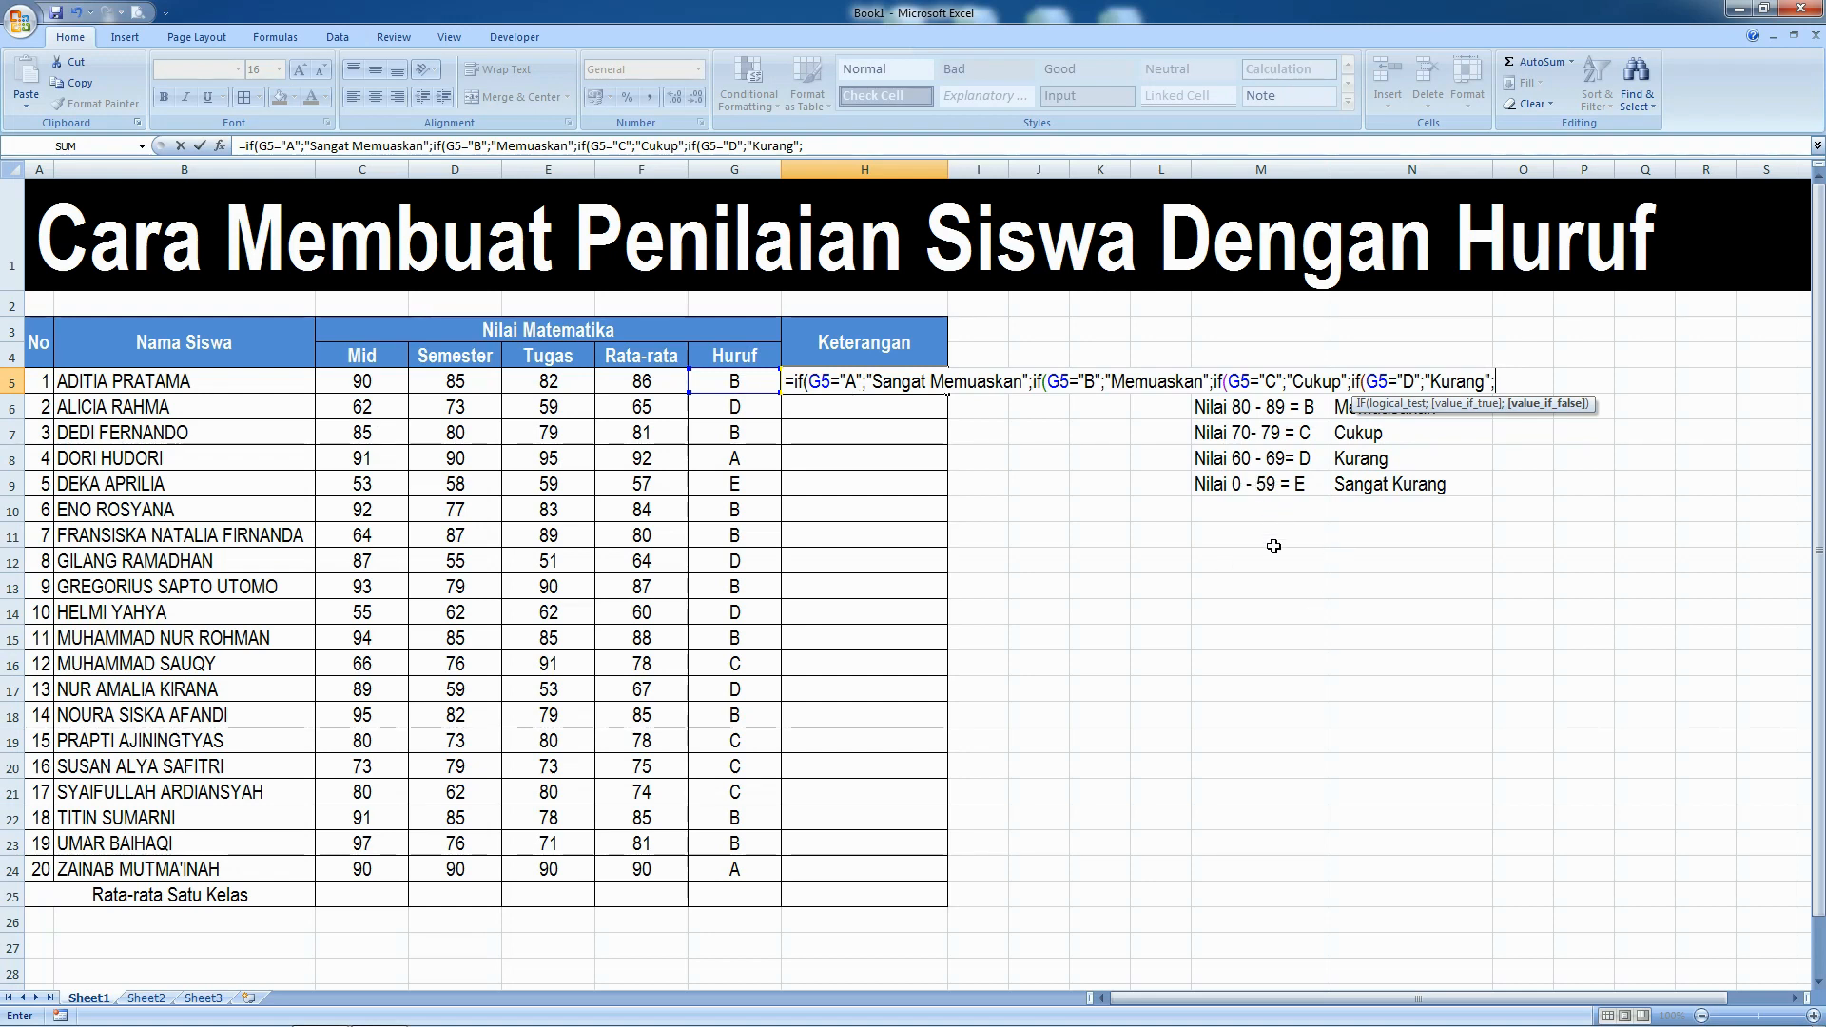
# Complete the H5 formula with "Sangat Kurang" as the final fallback value and accept the proposed closing parentheses.
pyautogui.write('"Sangat Kurang"')
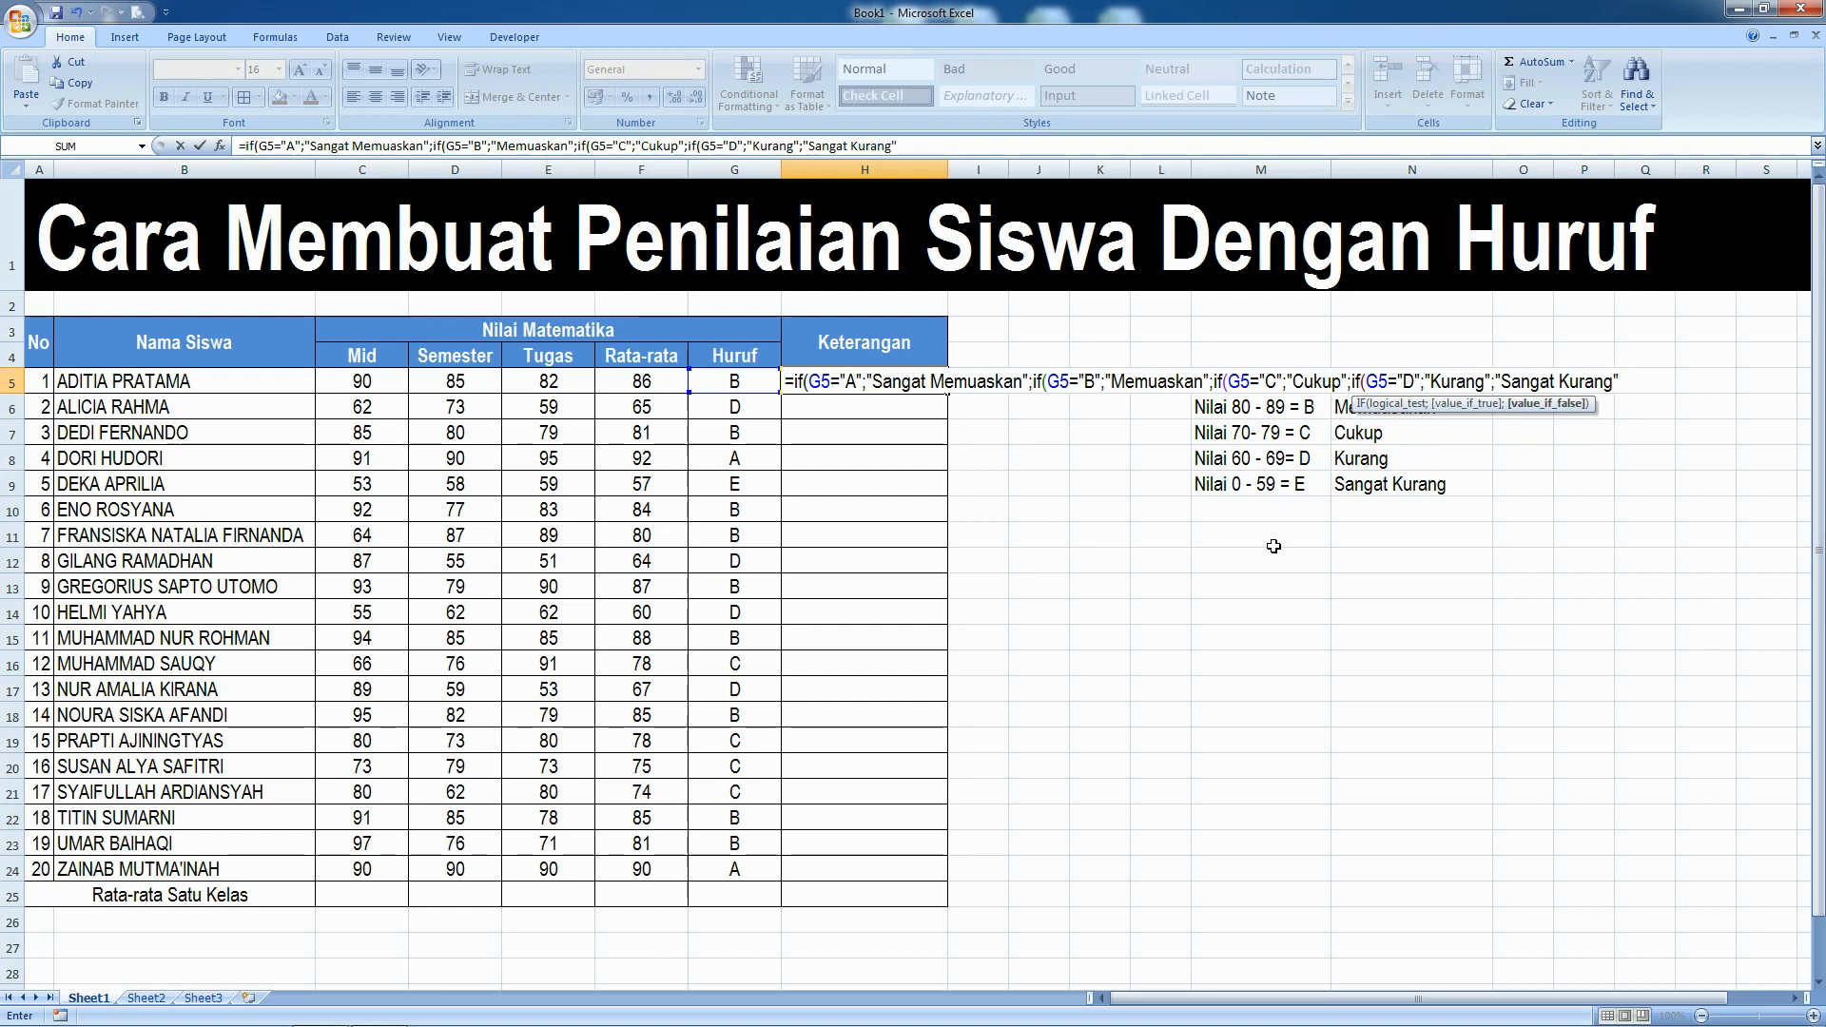
pyautogui.press('Return')
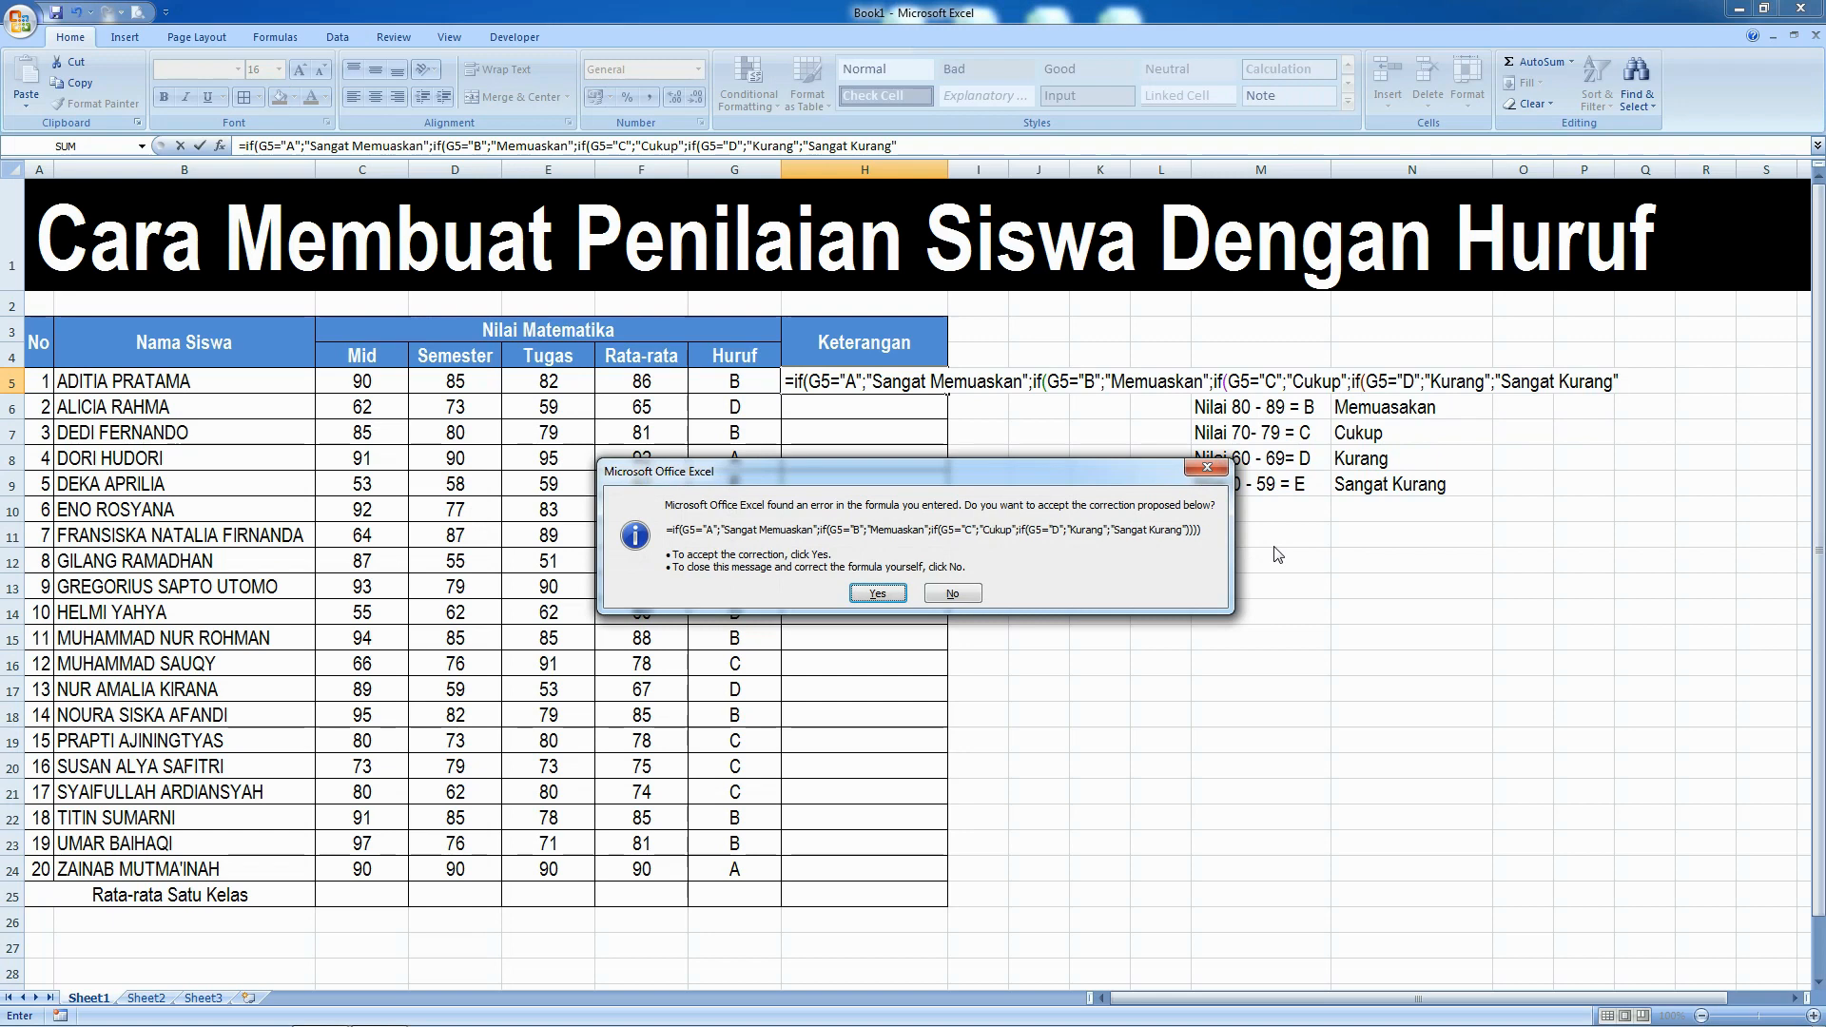
pyautogui.press('Return')
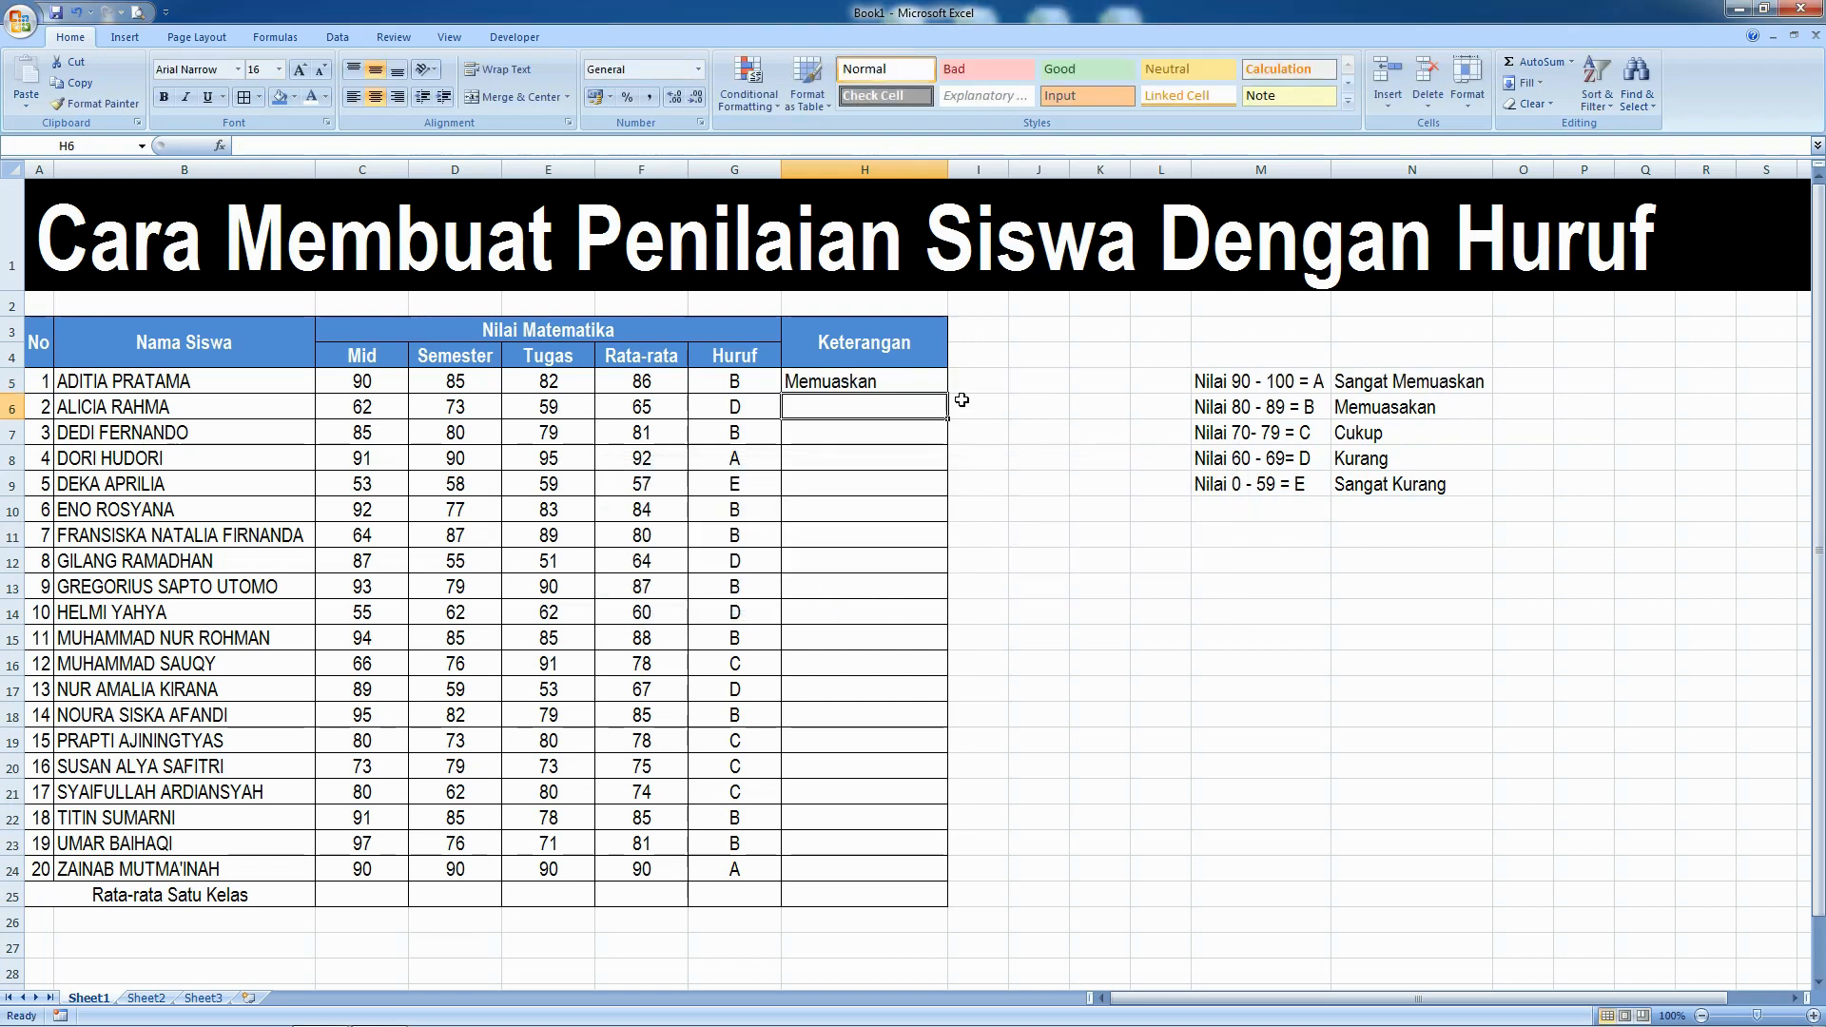
pyautogui.click(870, 380)
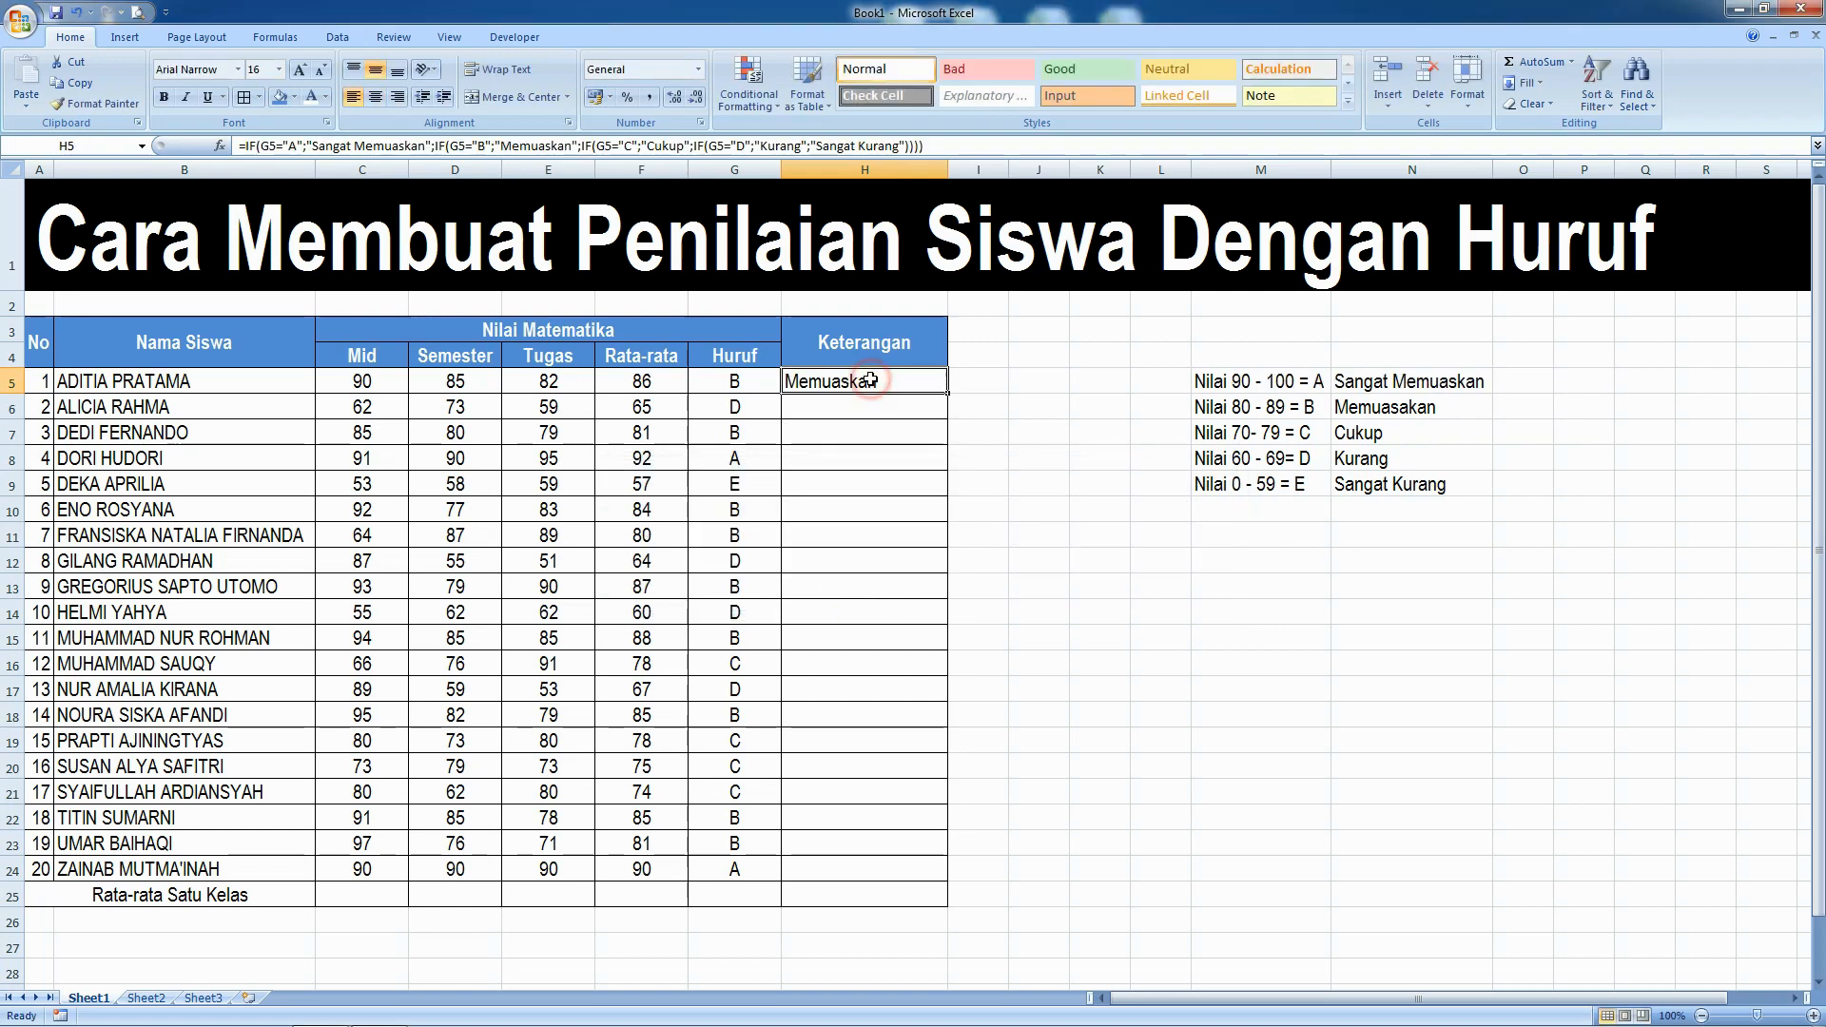
pyautogui.click(381, 99)
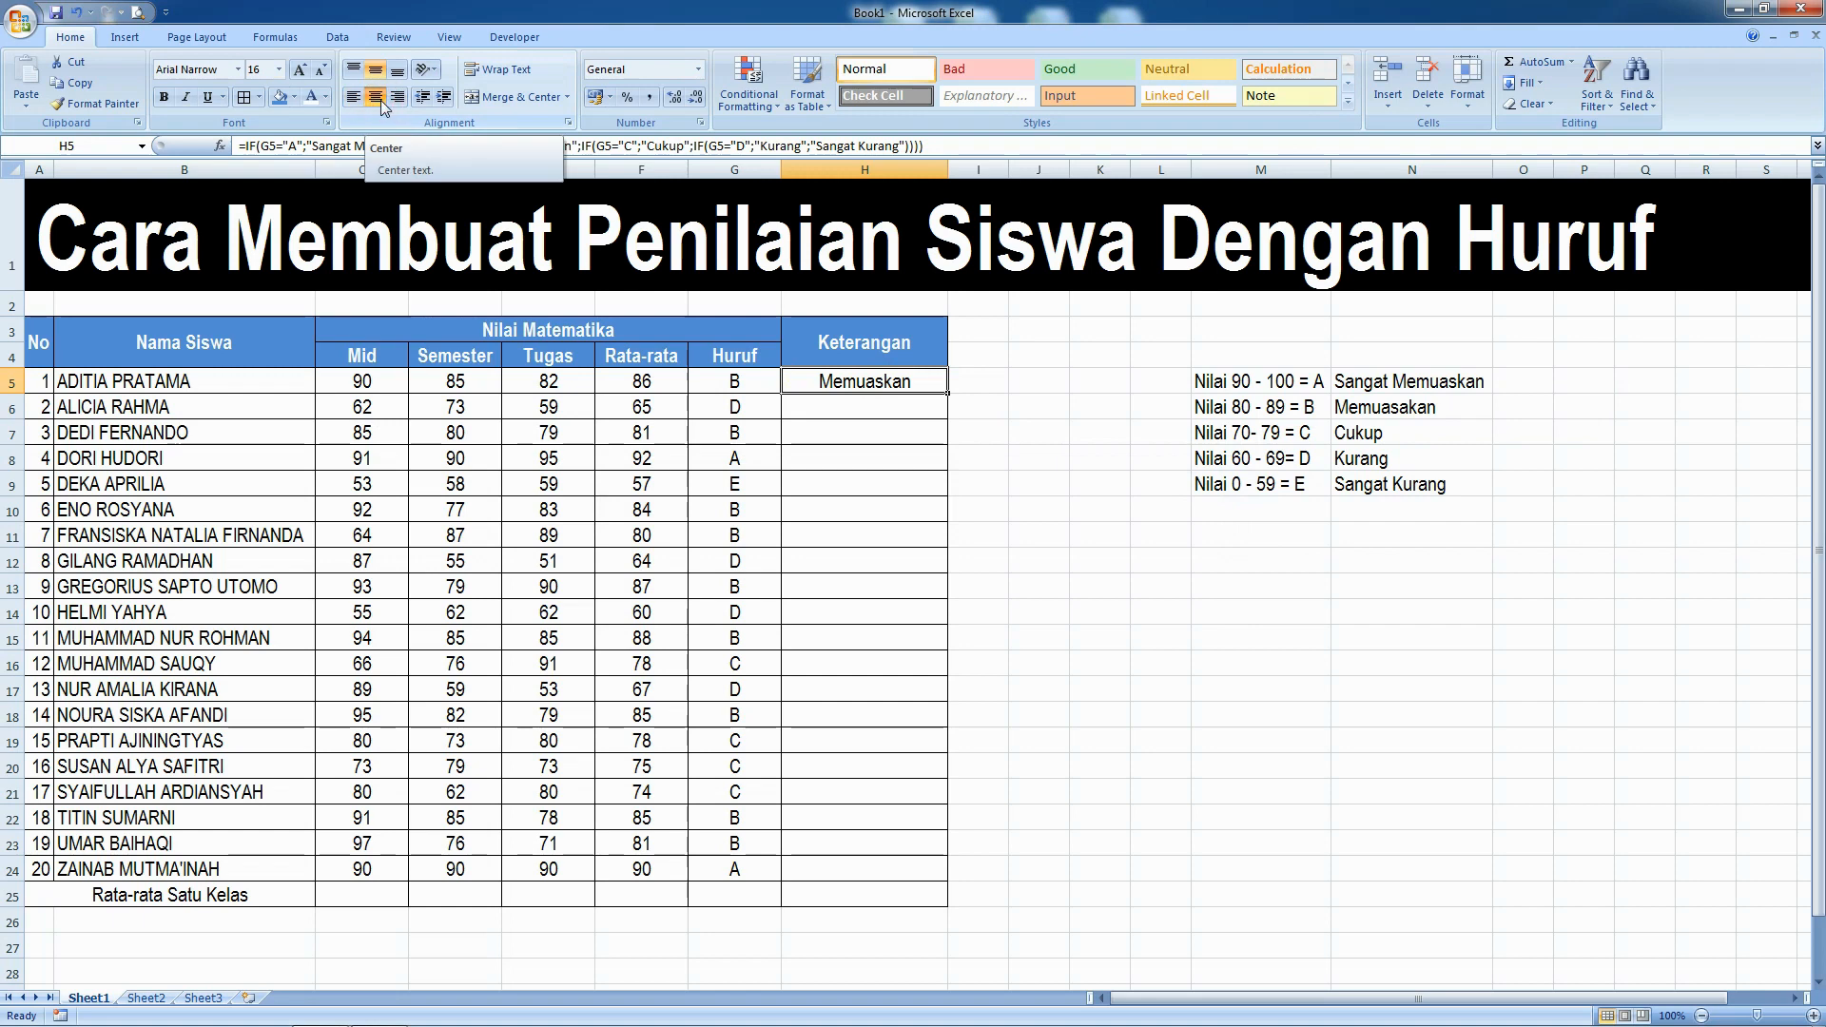
pyautogui.click(353, 97)
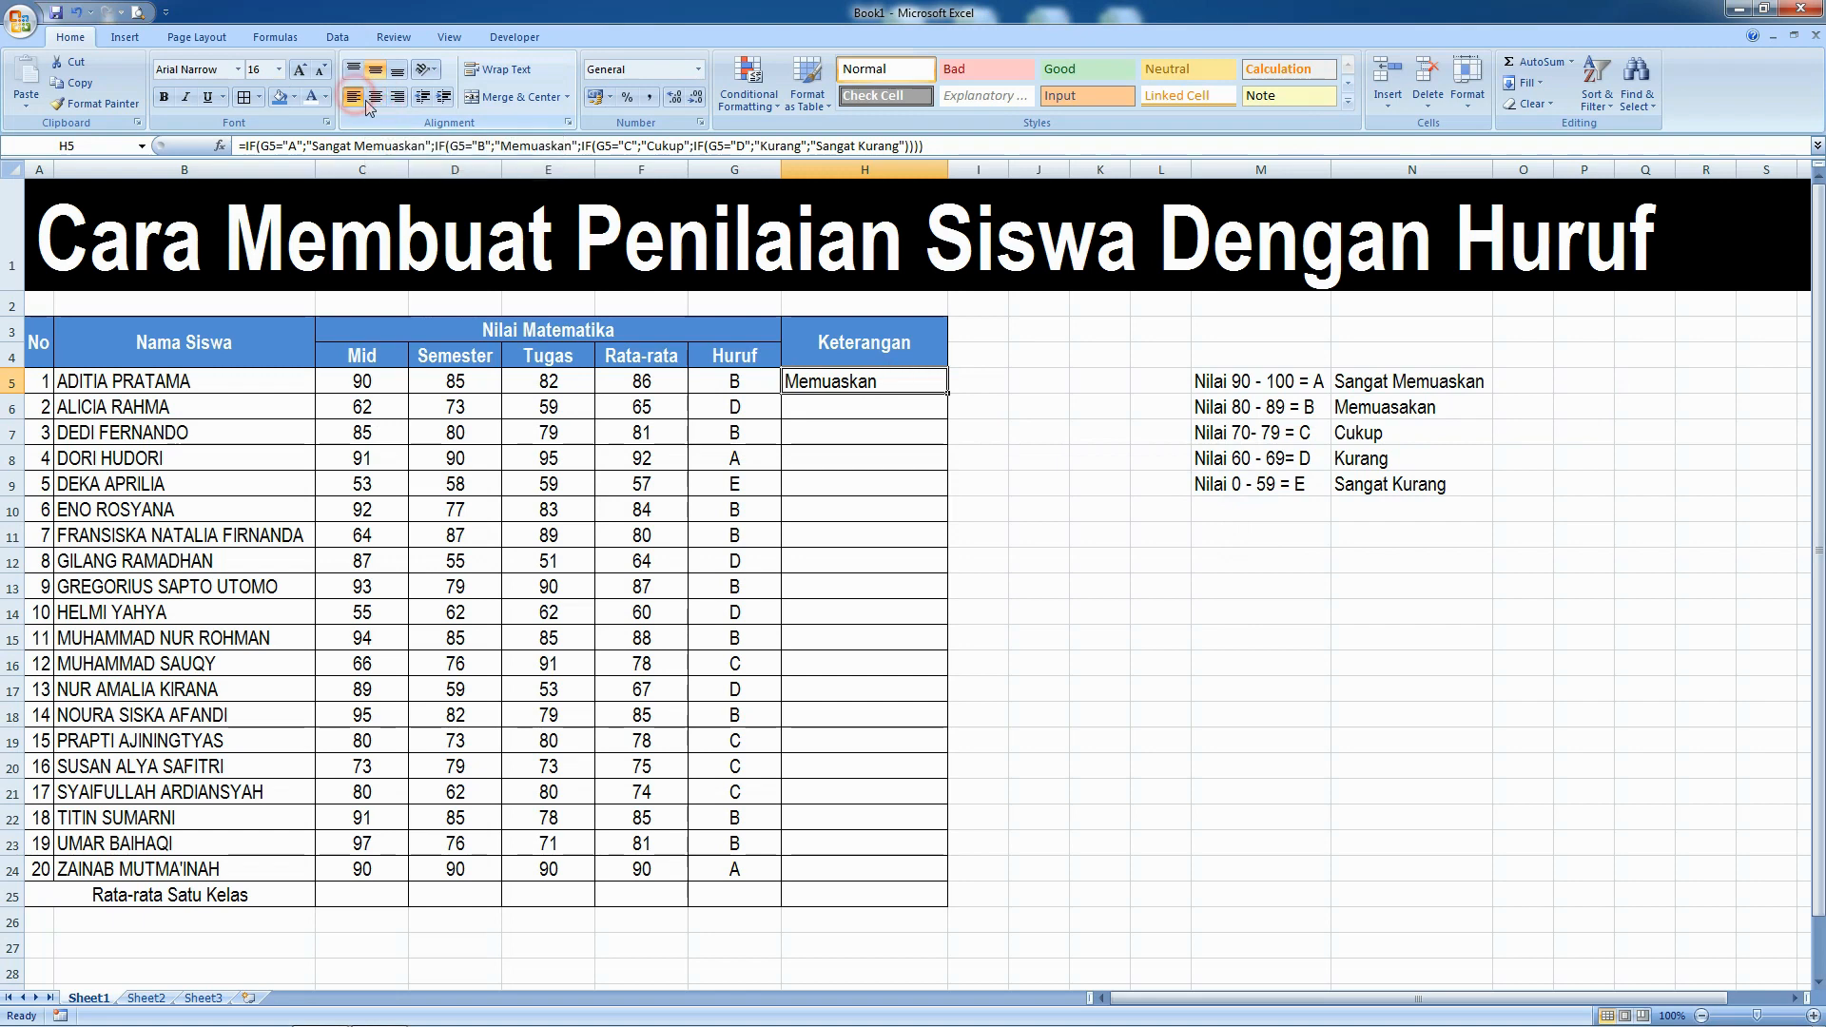
# Center H5 and fill its grade-description formula down the Keterangan column through H24.
pyautogui.doubleClick(816, 382)
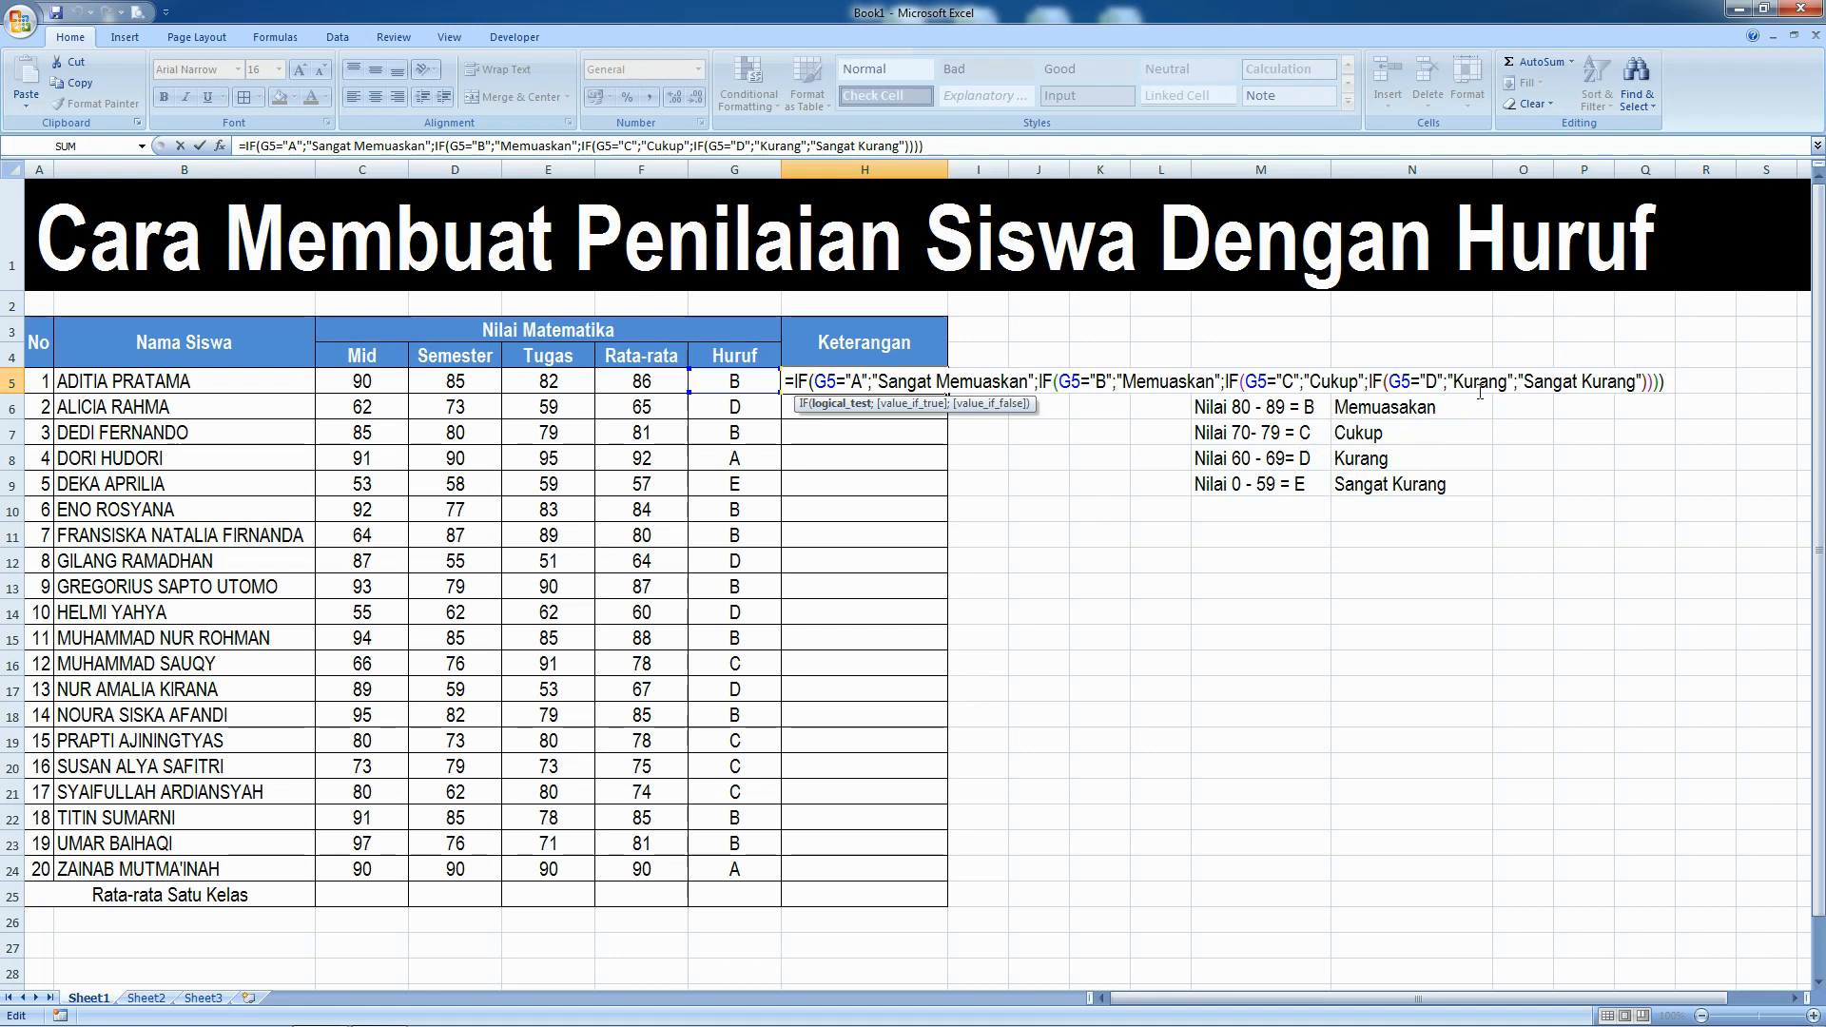
pyautogui.press('Return')
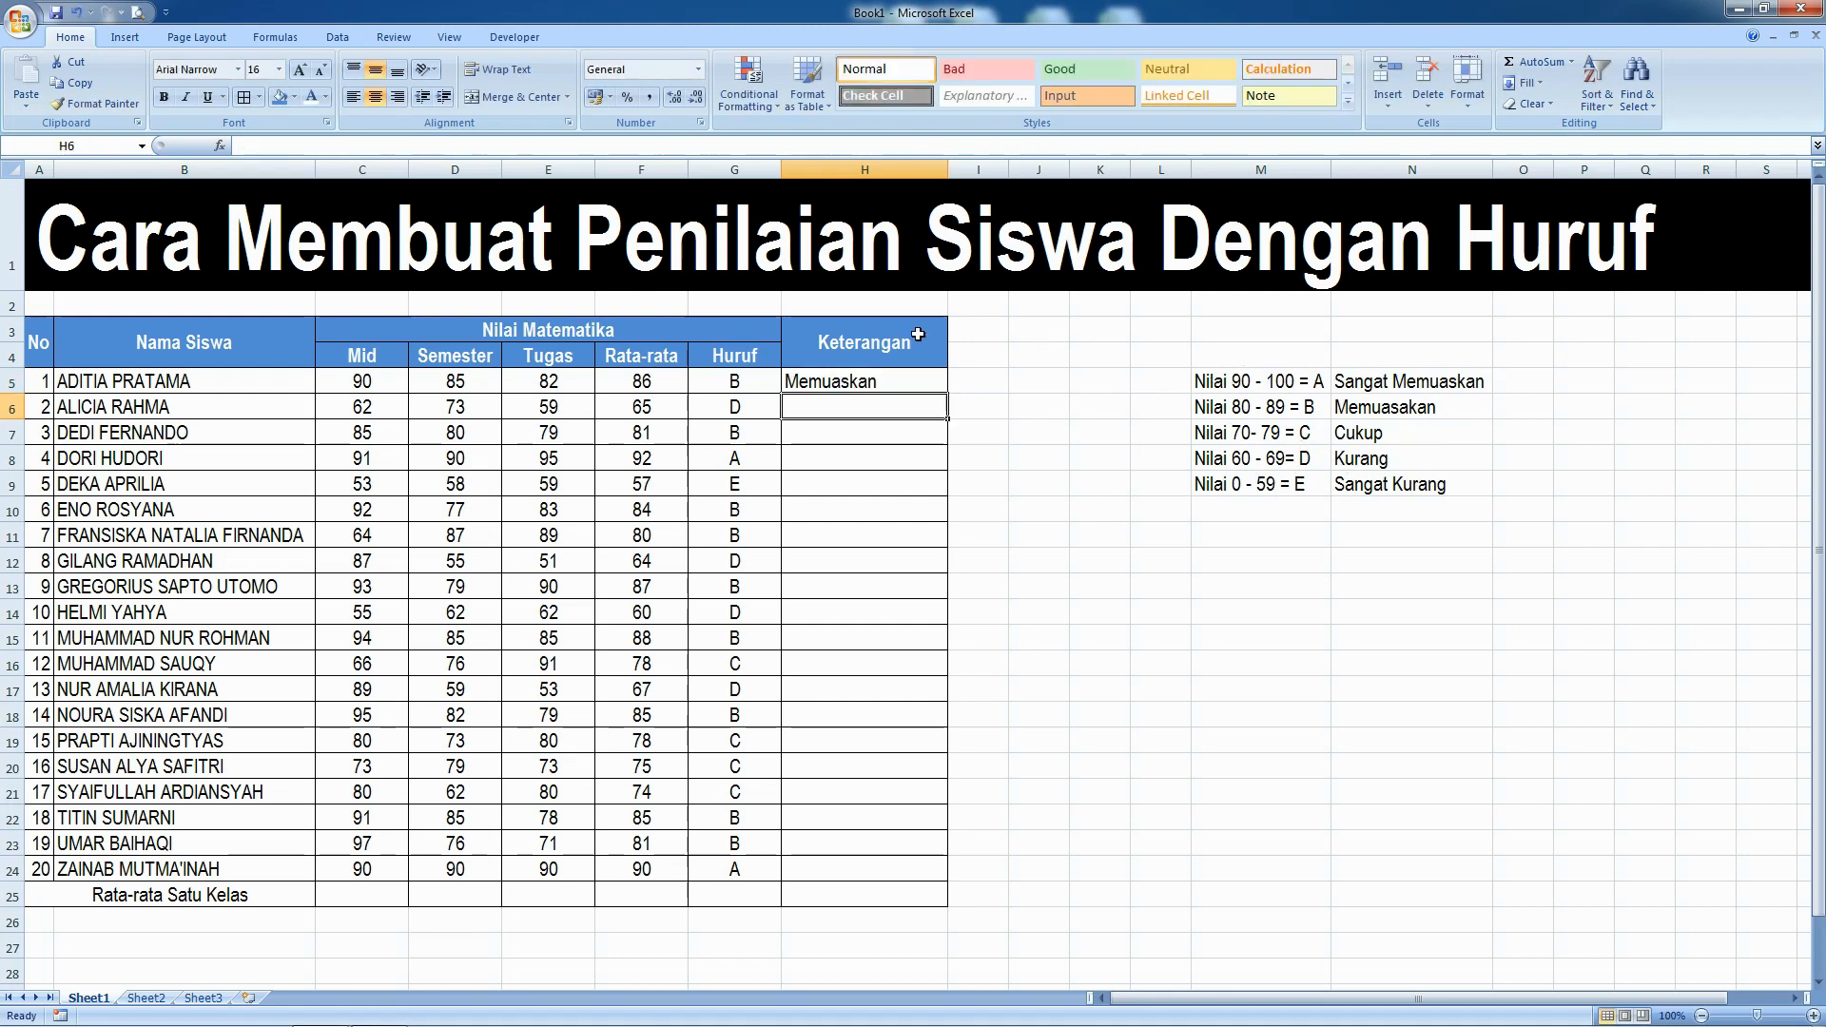
pyautogui.click(855, 389)
pyautogui.click(375, 98)
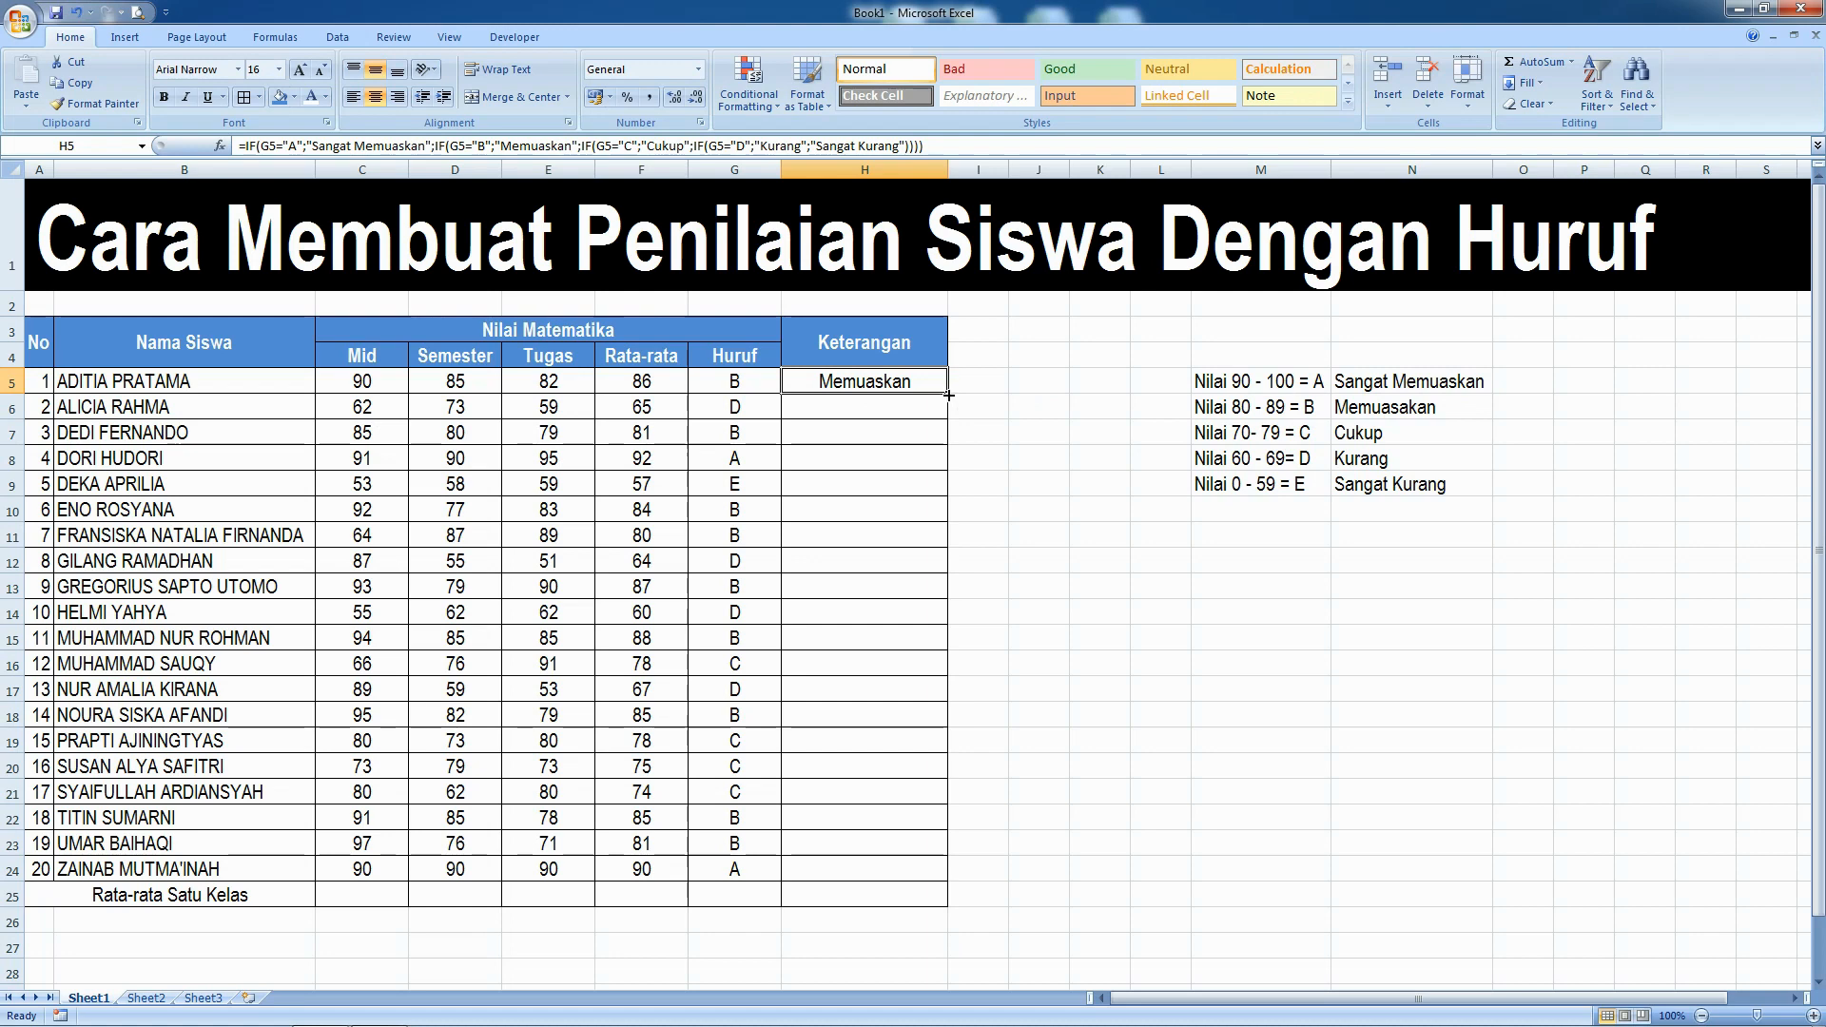
pyautogui.moveTo(949, 394); pyautogui.dragTo(955, 881)
pyautogui.click(1086, 859)
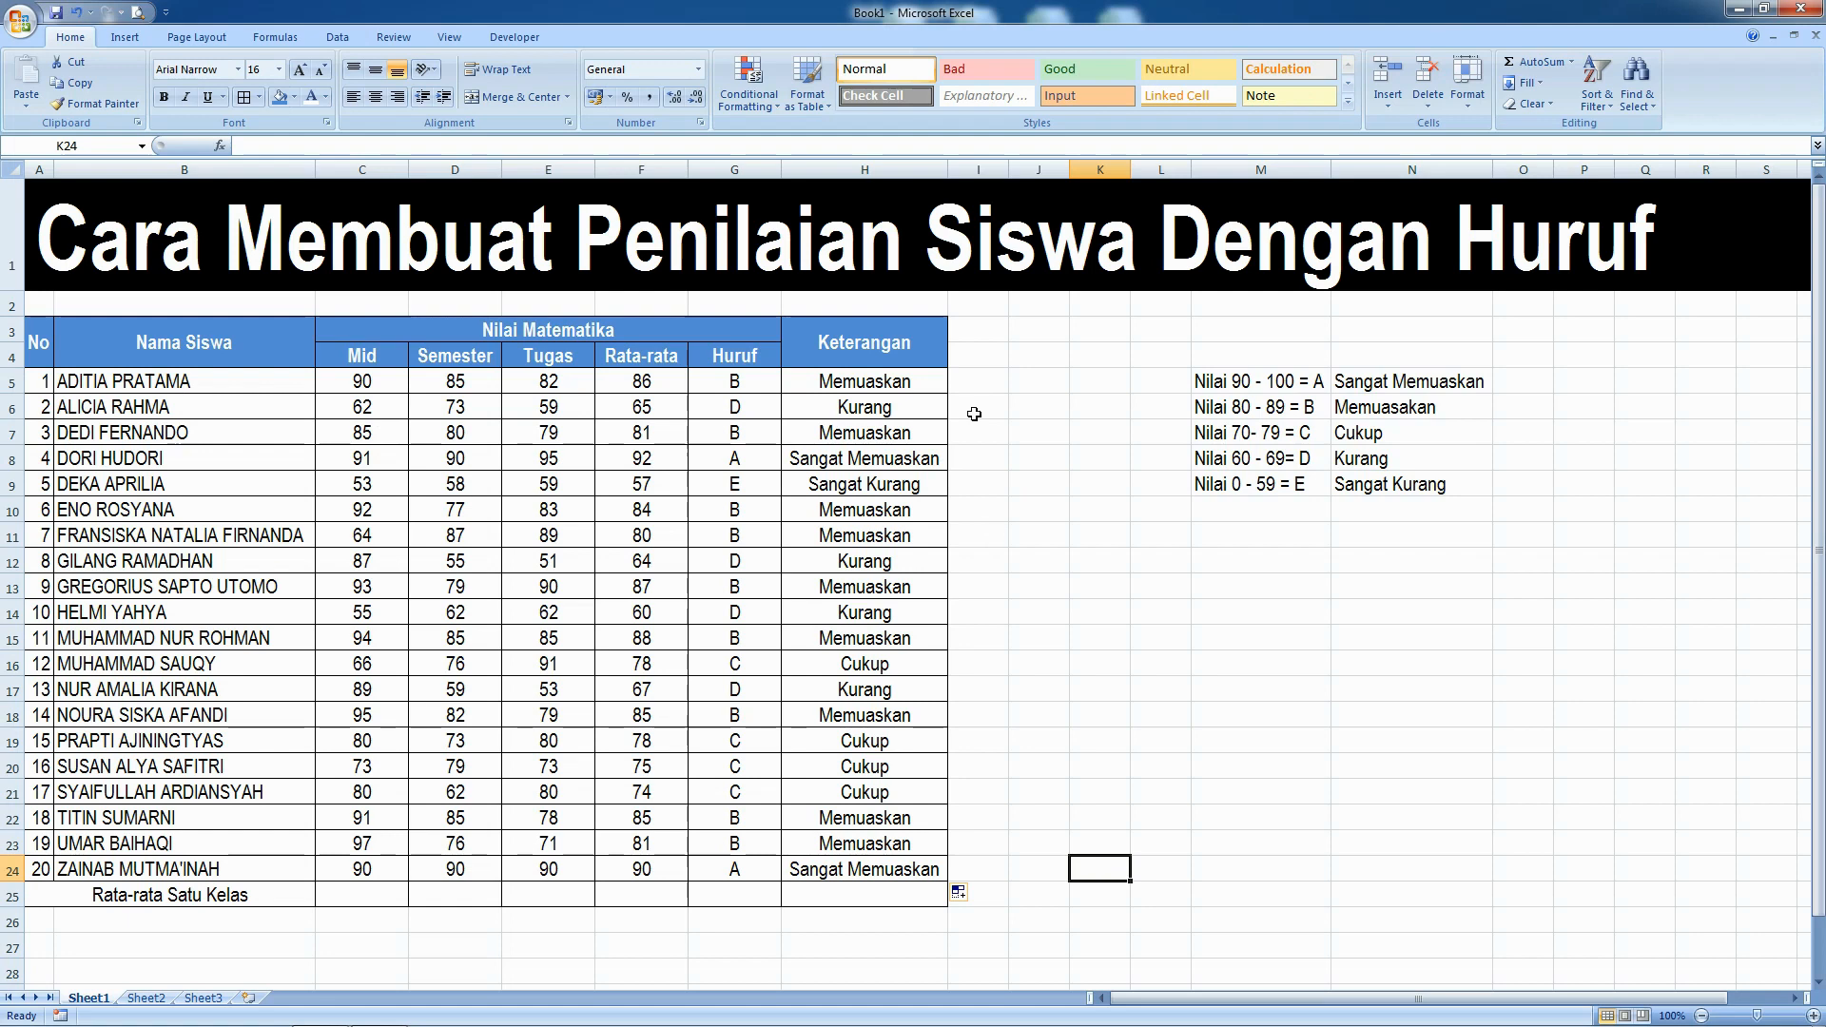
# Copy the Keterangan header into I3, change its text to "Lulus / Tidak Lulus", and widen column I to fit it on two lines.
pyautogui.click(932, 336)
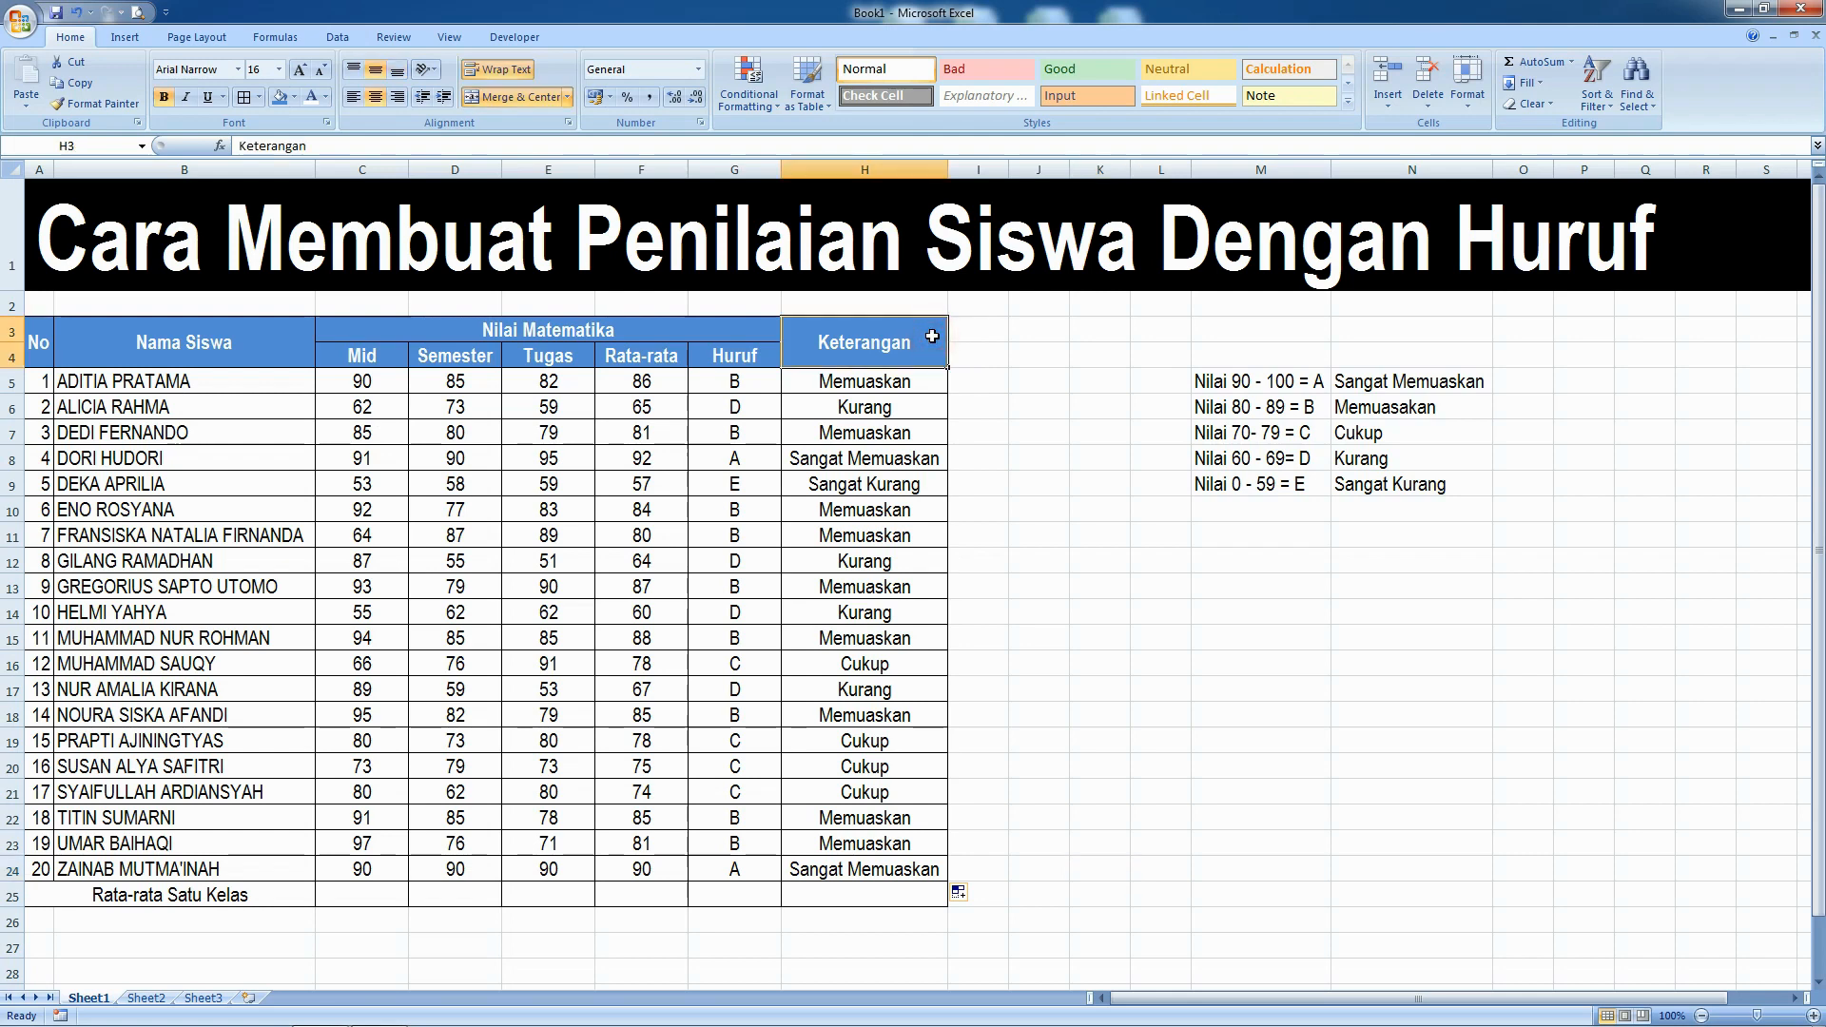
pyautogui.hotkey('ctrl', 'c')
pyautogui.press('Right')
pyautogui.hotkey('ctrl', 'v')
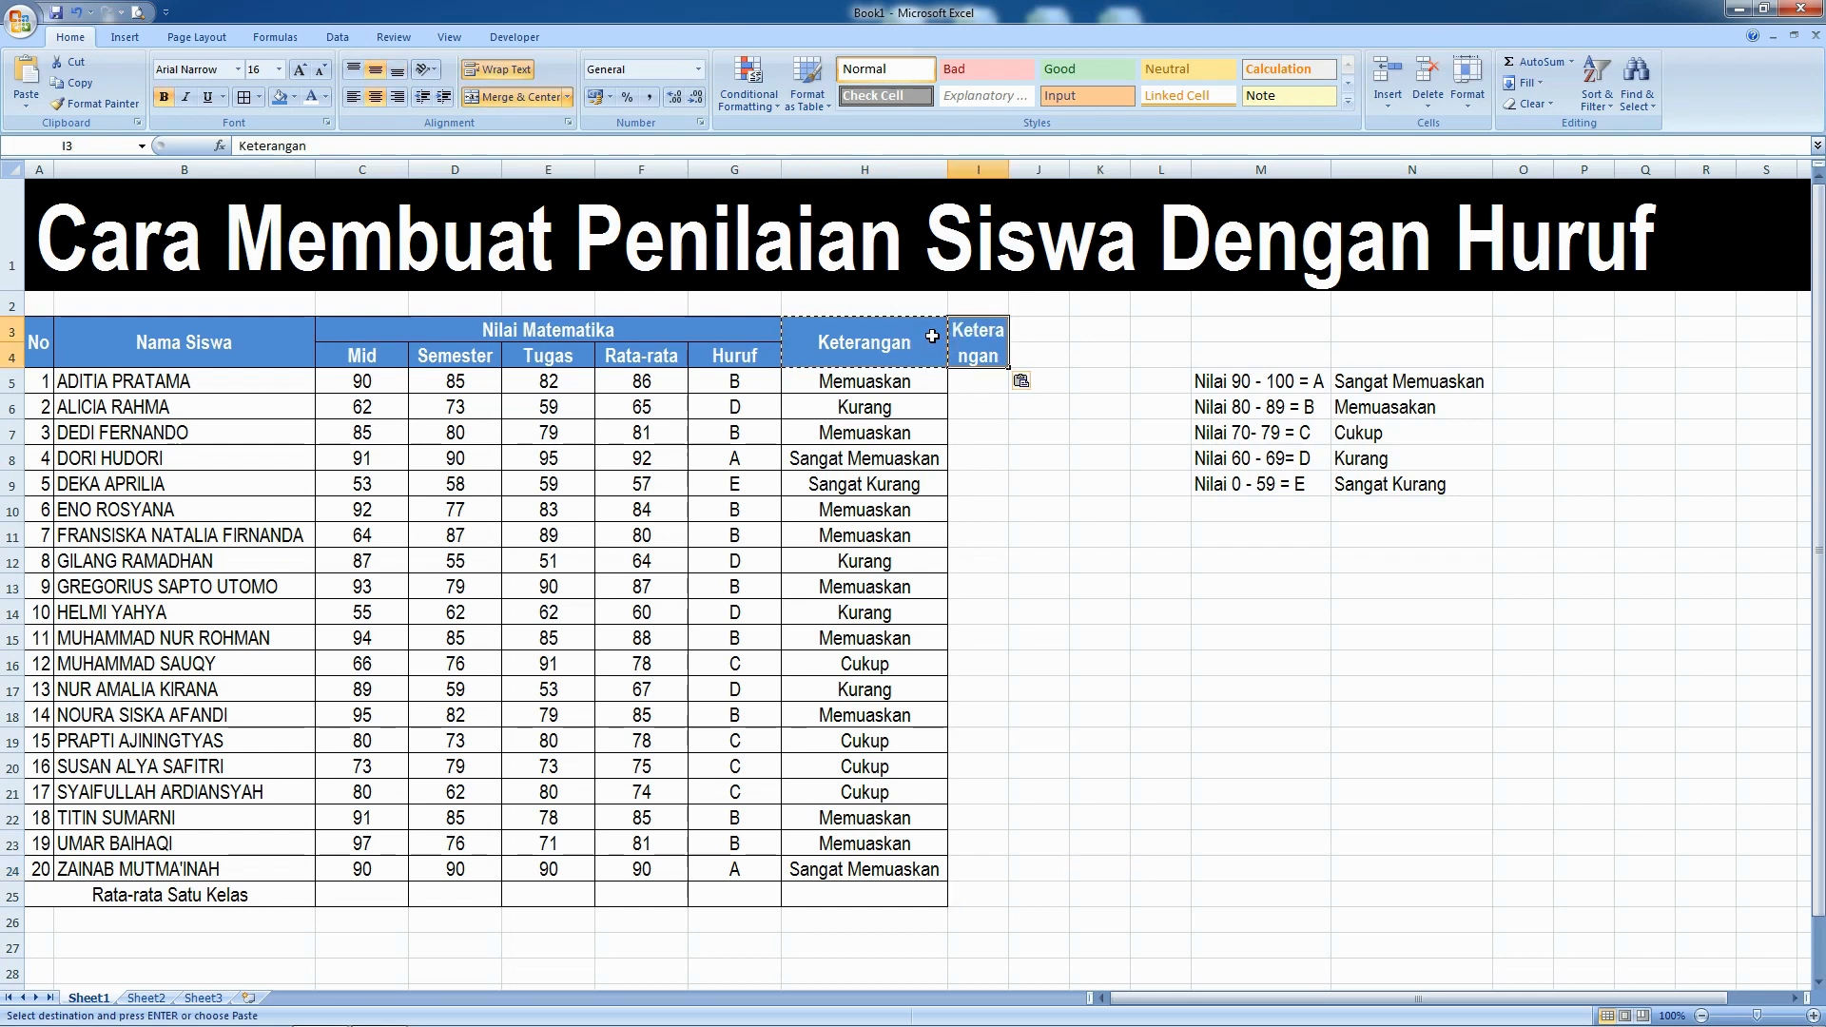
pyautogui.write('Lulus')
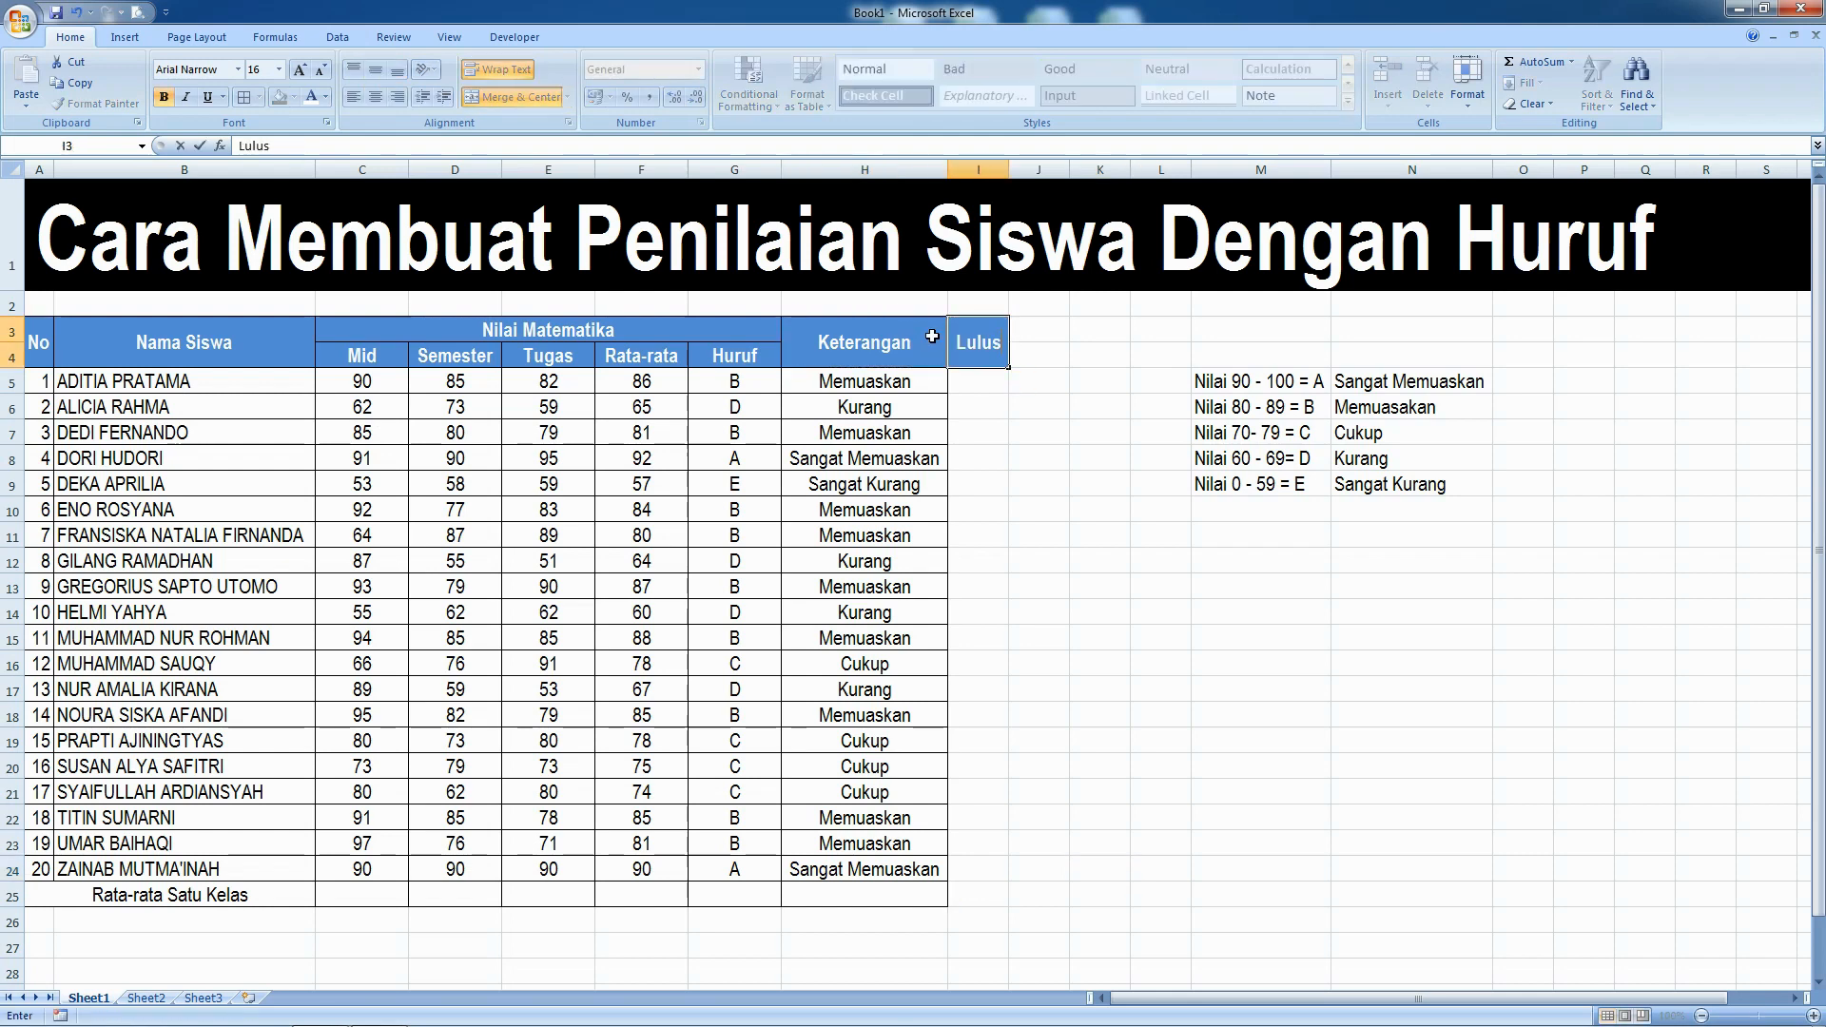
pyautogui.write(' / Tidak')
pyautogui.press('Return')
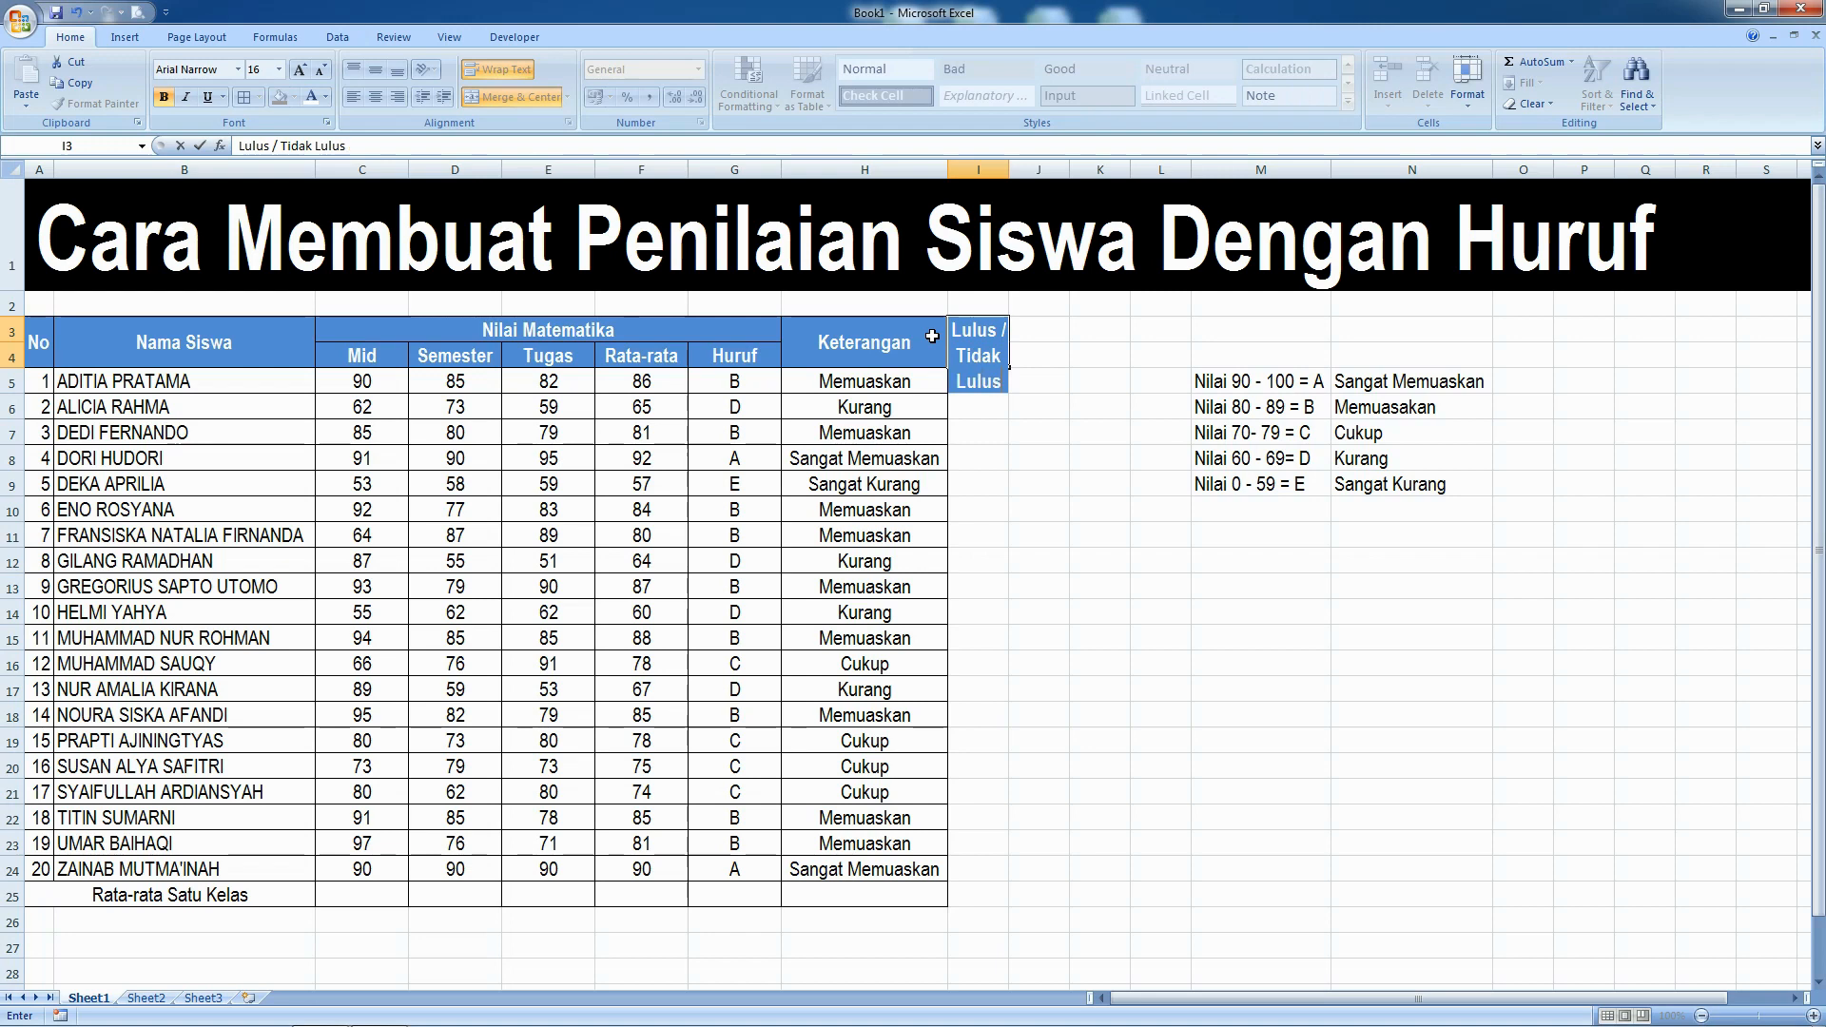
pyautogui.moveTo(1010, 172); pyautogui.dragTo(1060, 174)
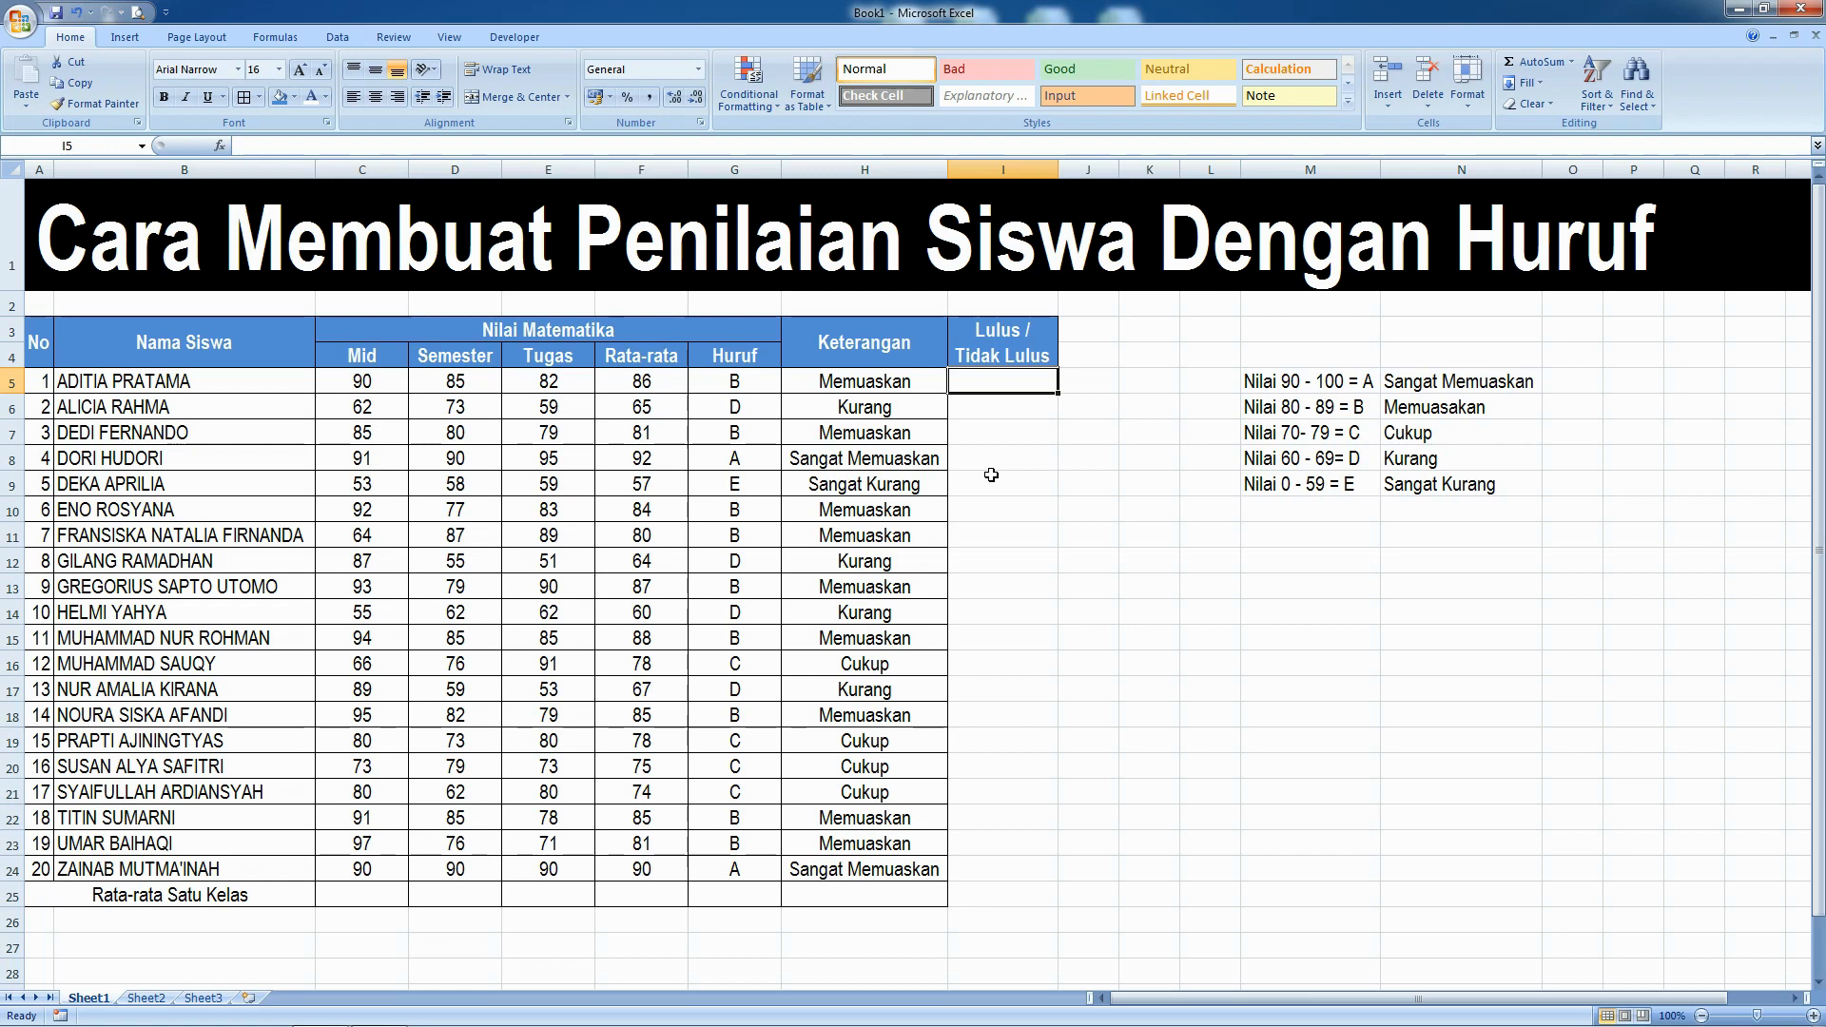
# Begin an IF formula in I5 that tests whether the average in F5 is greater than 69.
pyautogui.write('=')
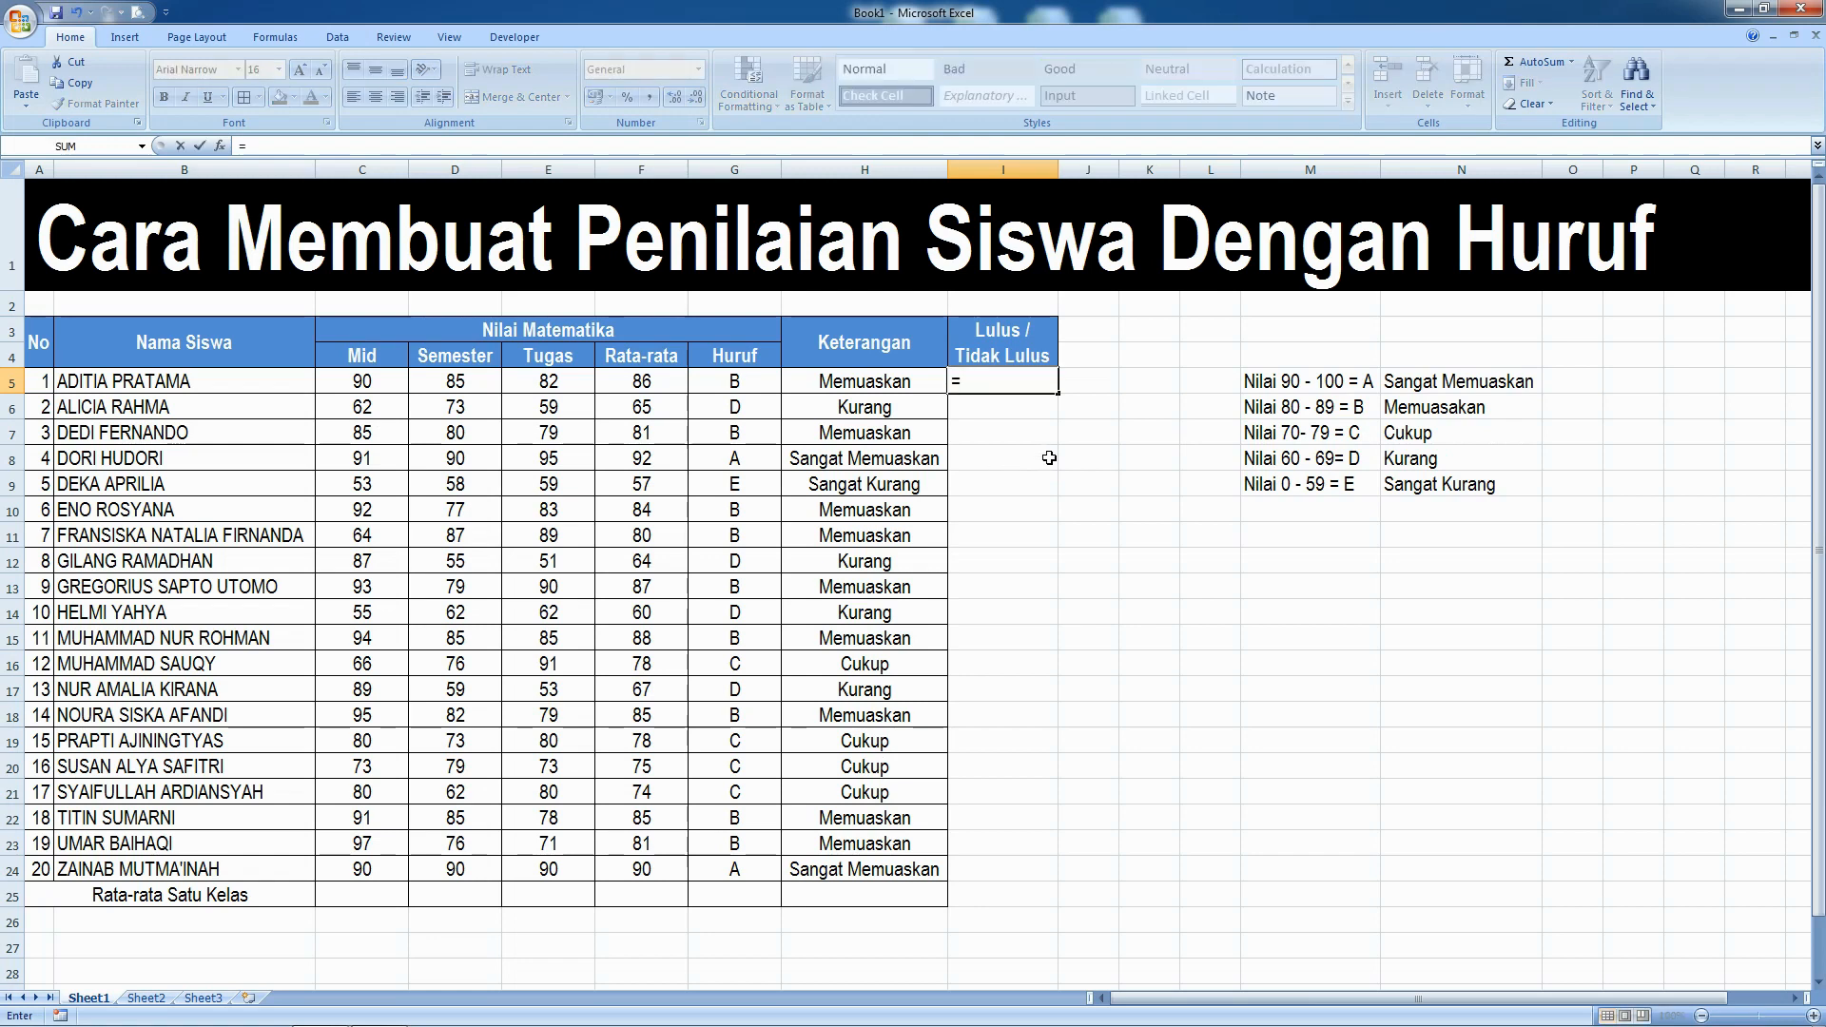
pyautogui.click(658, 385)
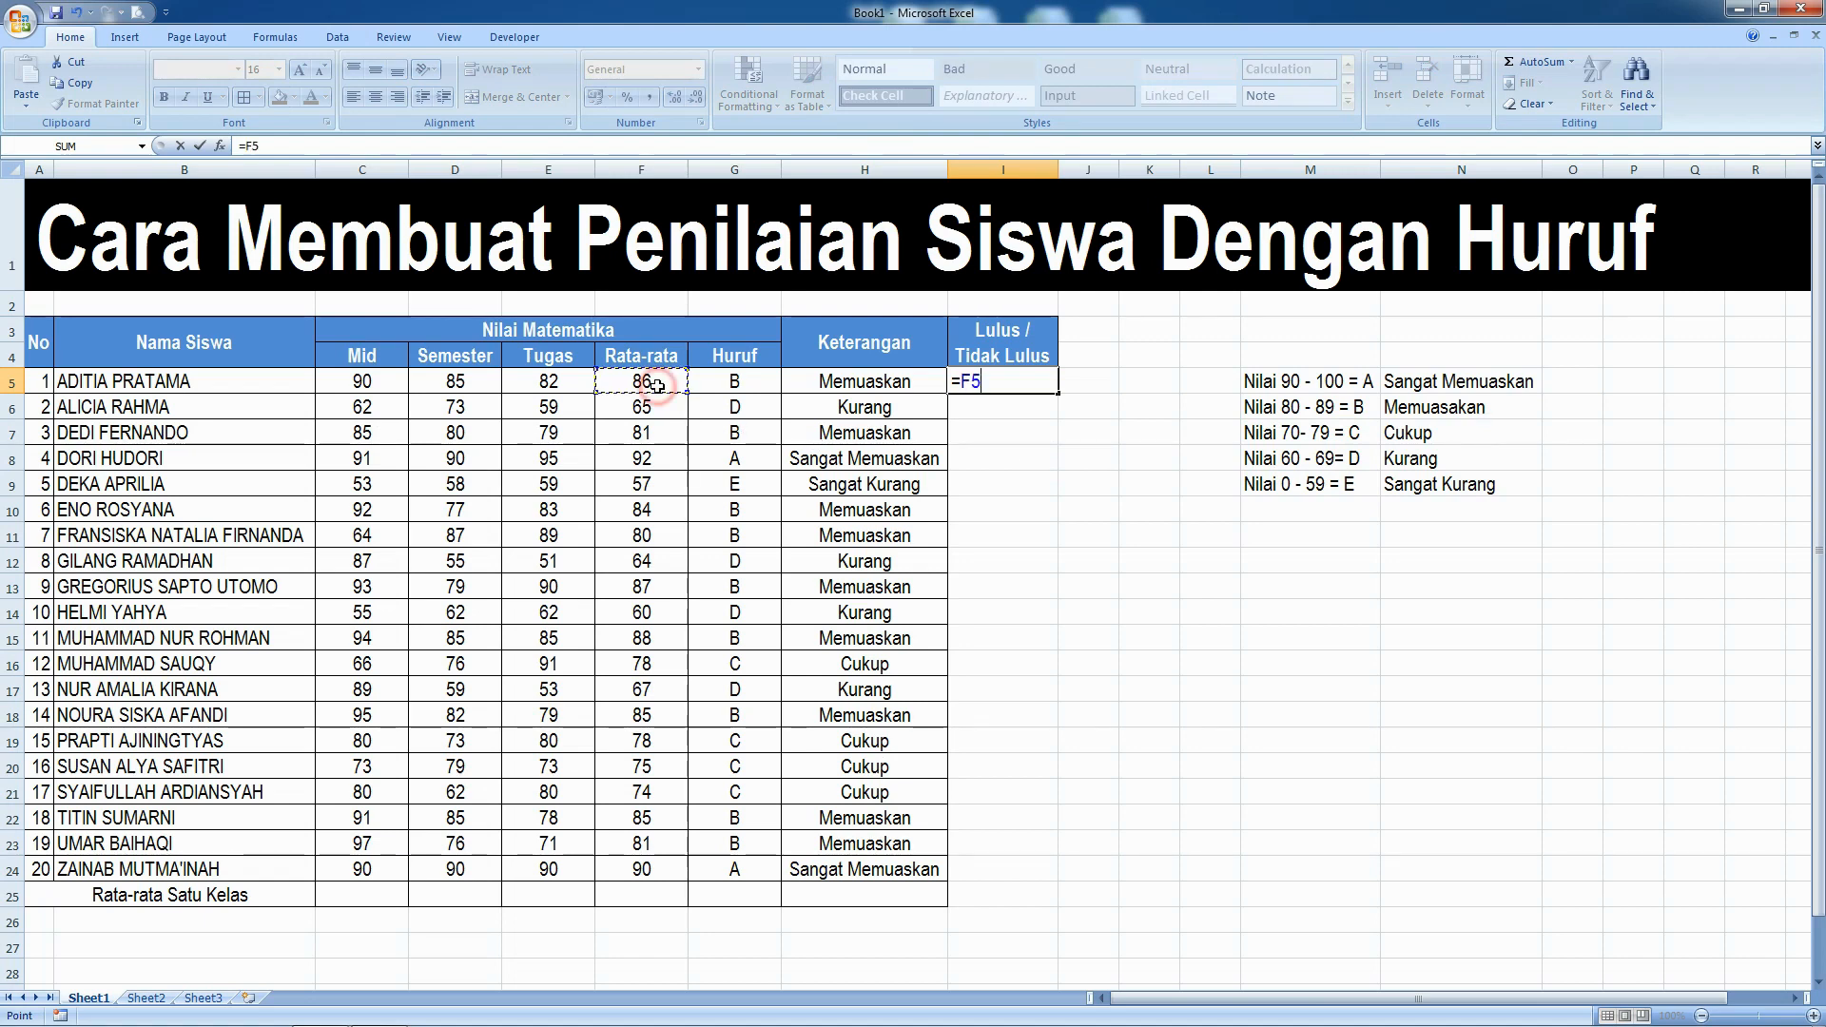
pyautogui.press('BackSpace')
pyautogui.press('BackSpace')
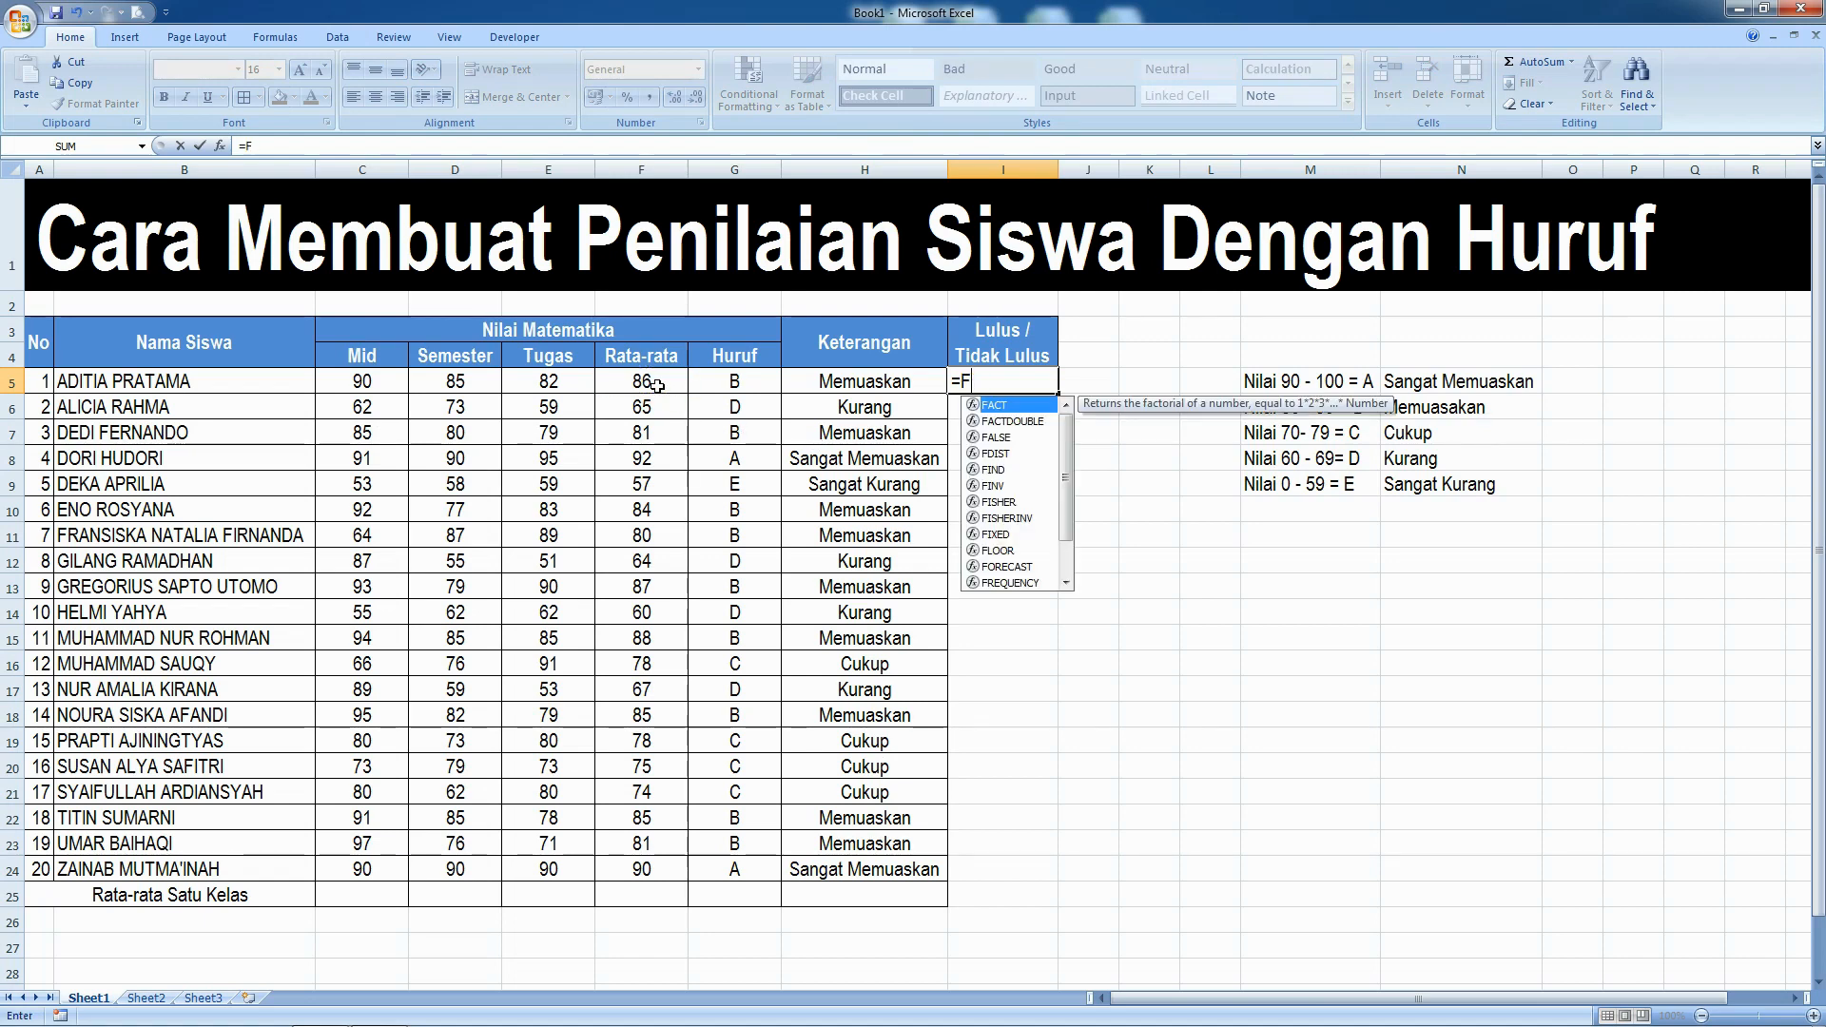
pyautogui.write('if')
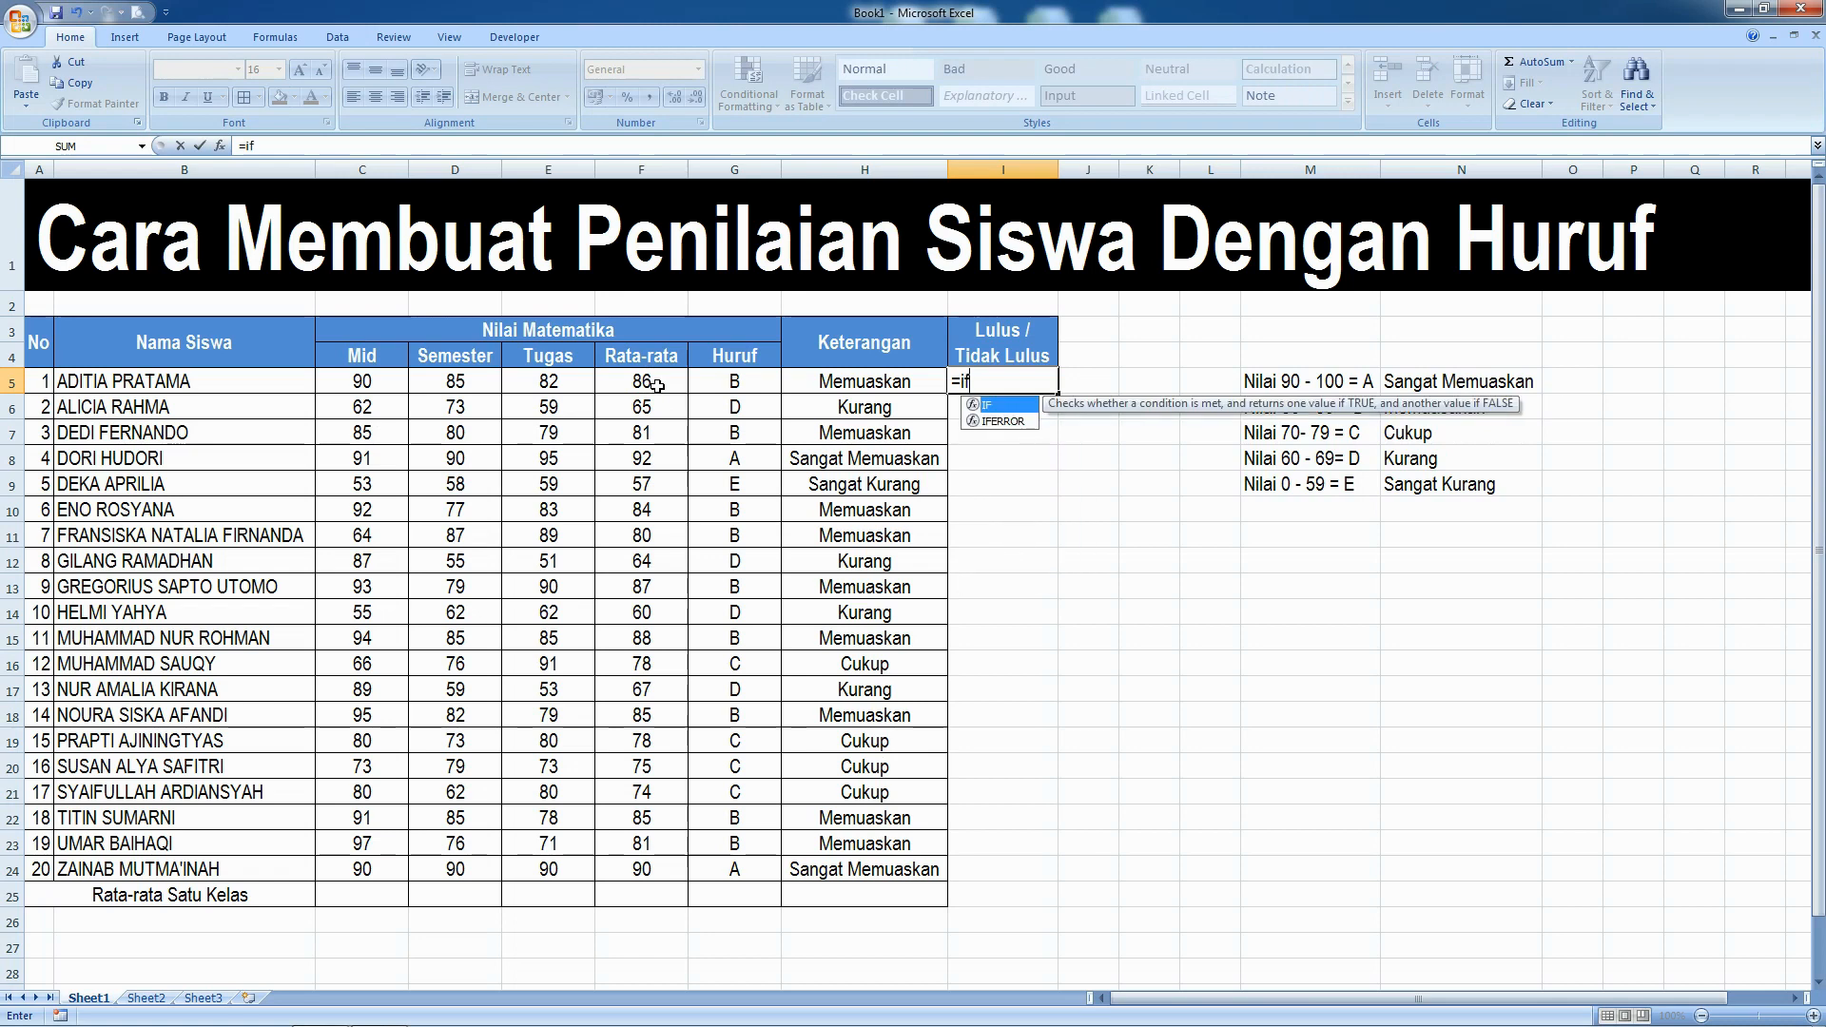
pyautogui.write('(')
pyautogui.click(657, 385)
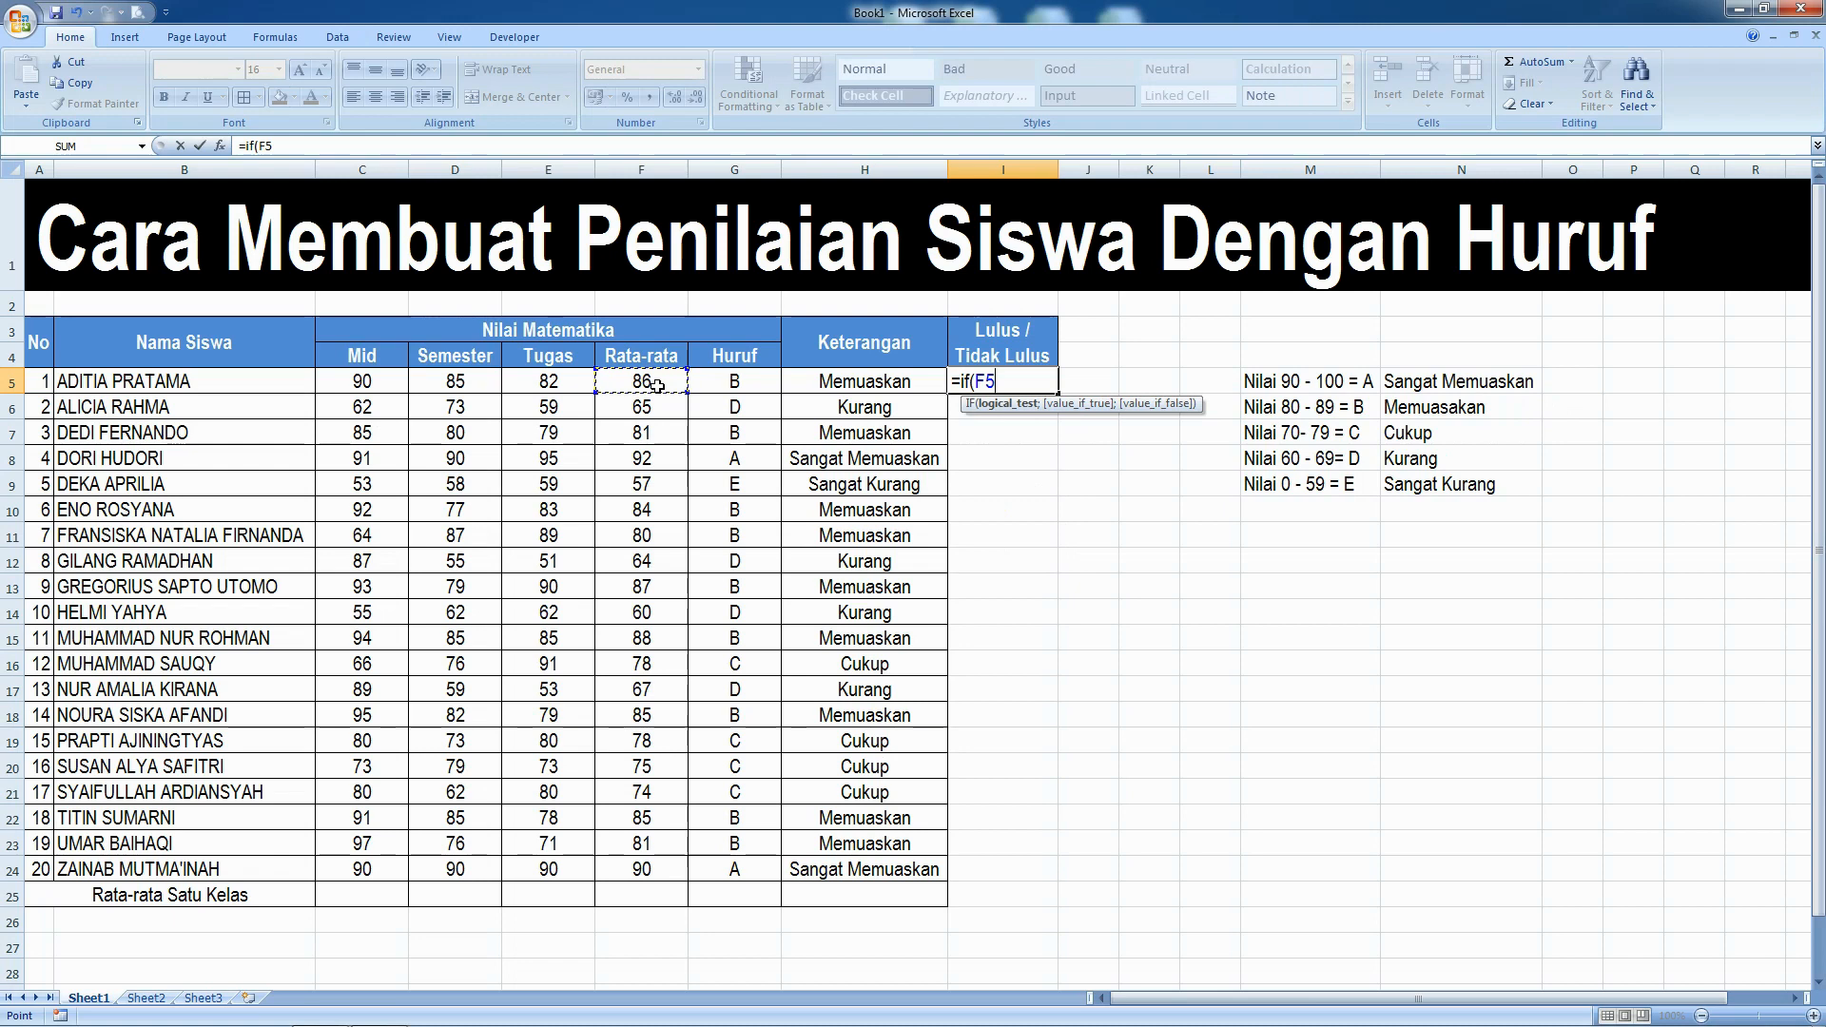
pyautogui.write('>69')
pyautogui.write(';')
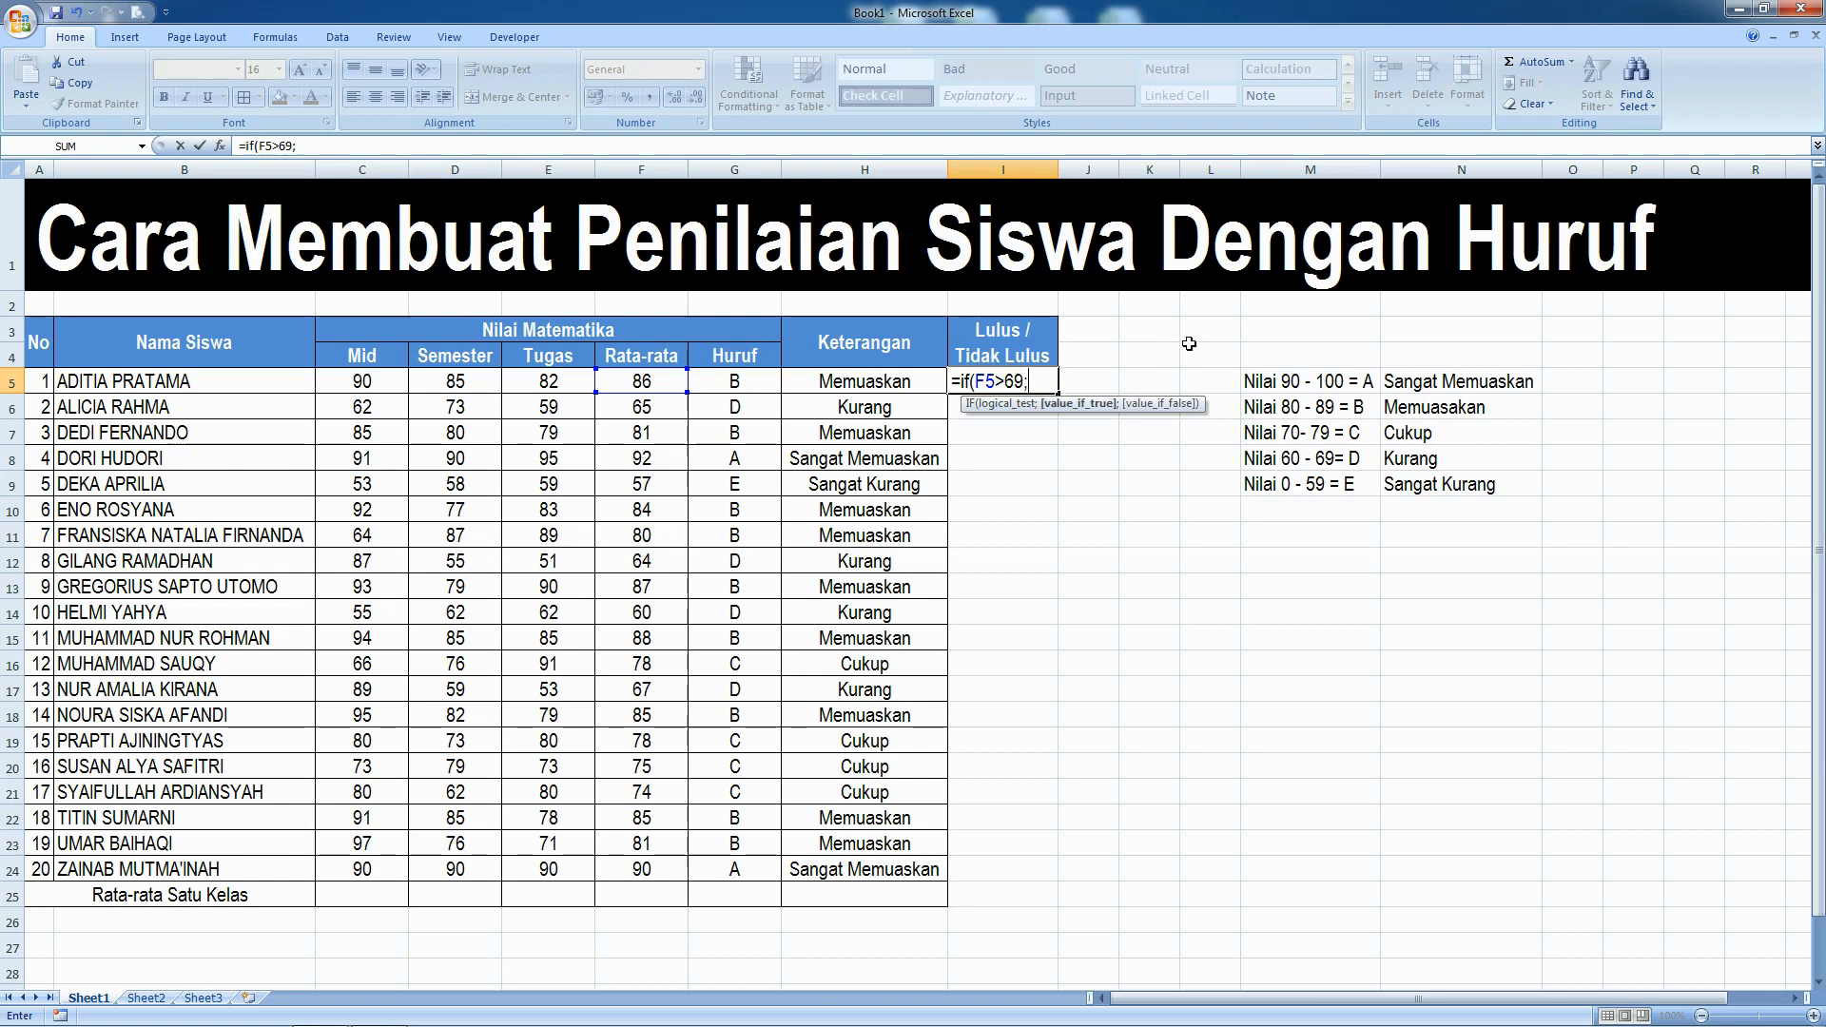
# Finish the I5 formula so it returns "Lulus" when true and "Tidak Lulus" when false.
pyautogui.write('"Lulus')
pyautogui.write(';')
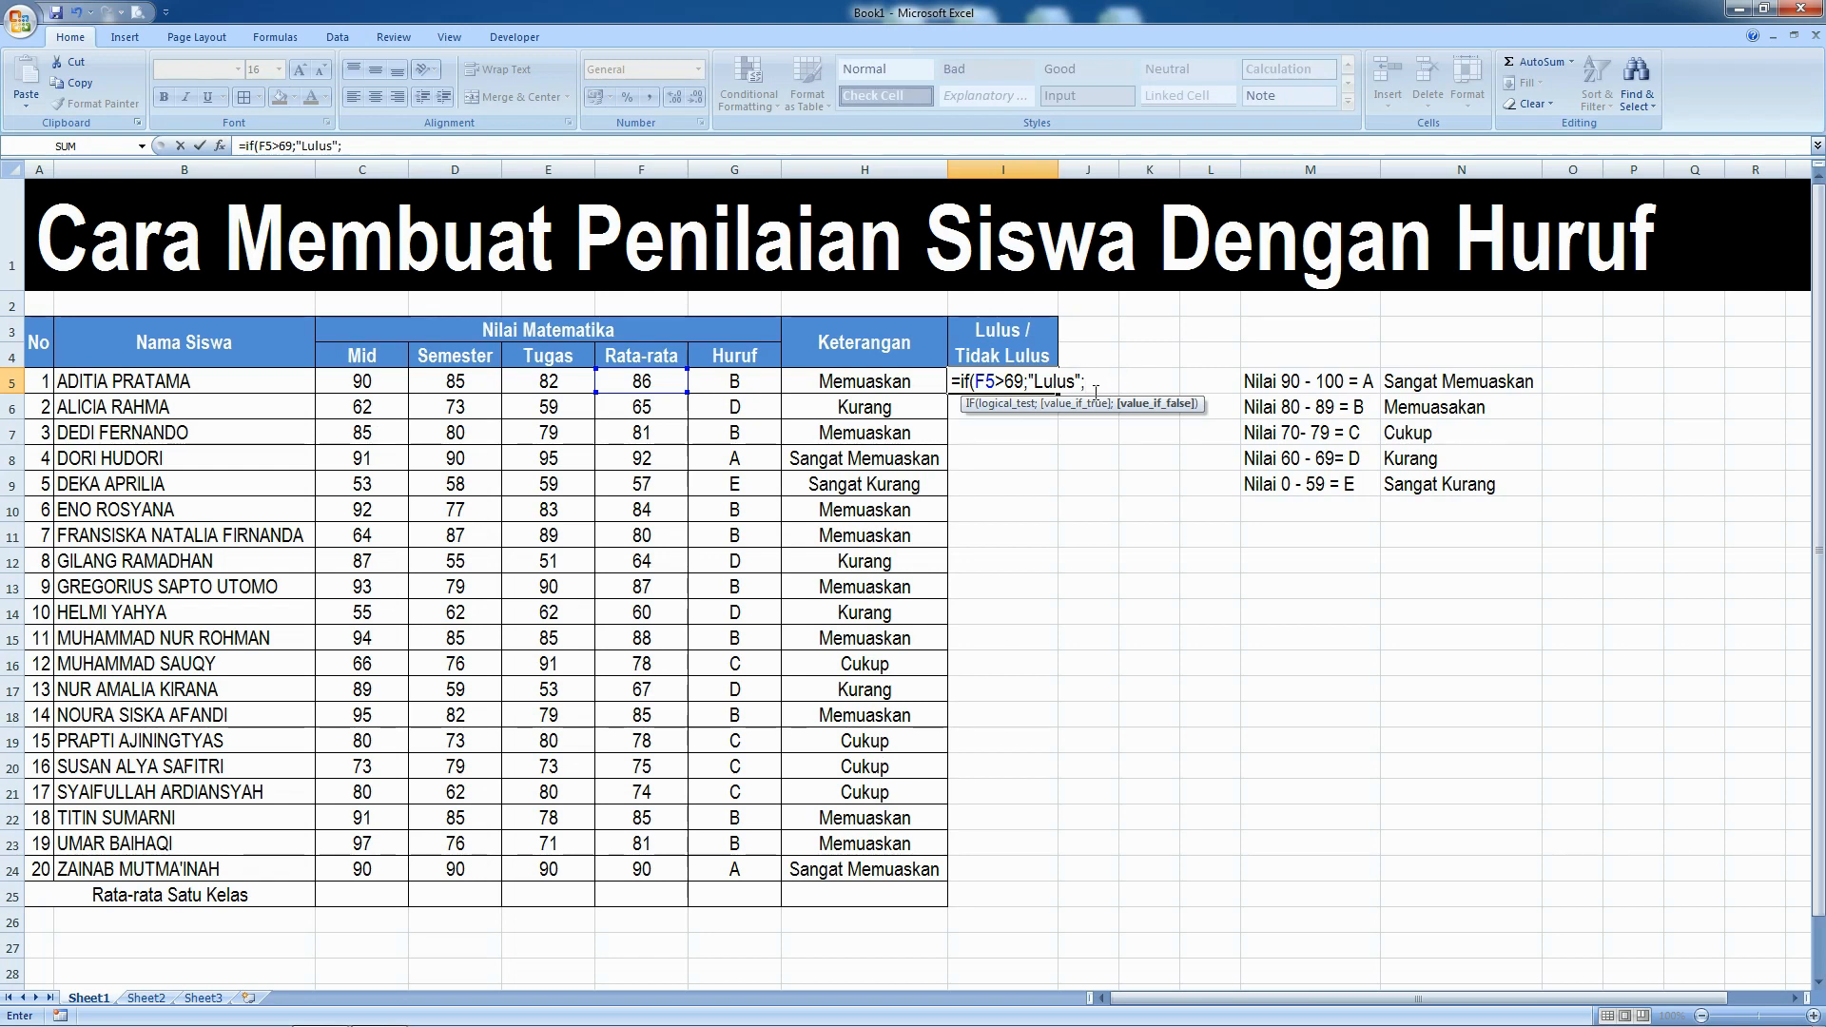
pyautogui.write('"Tidak Lulus')
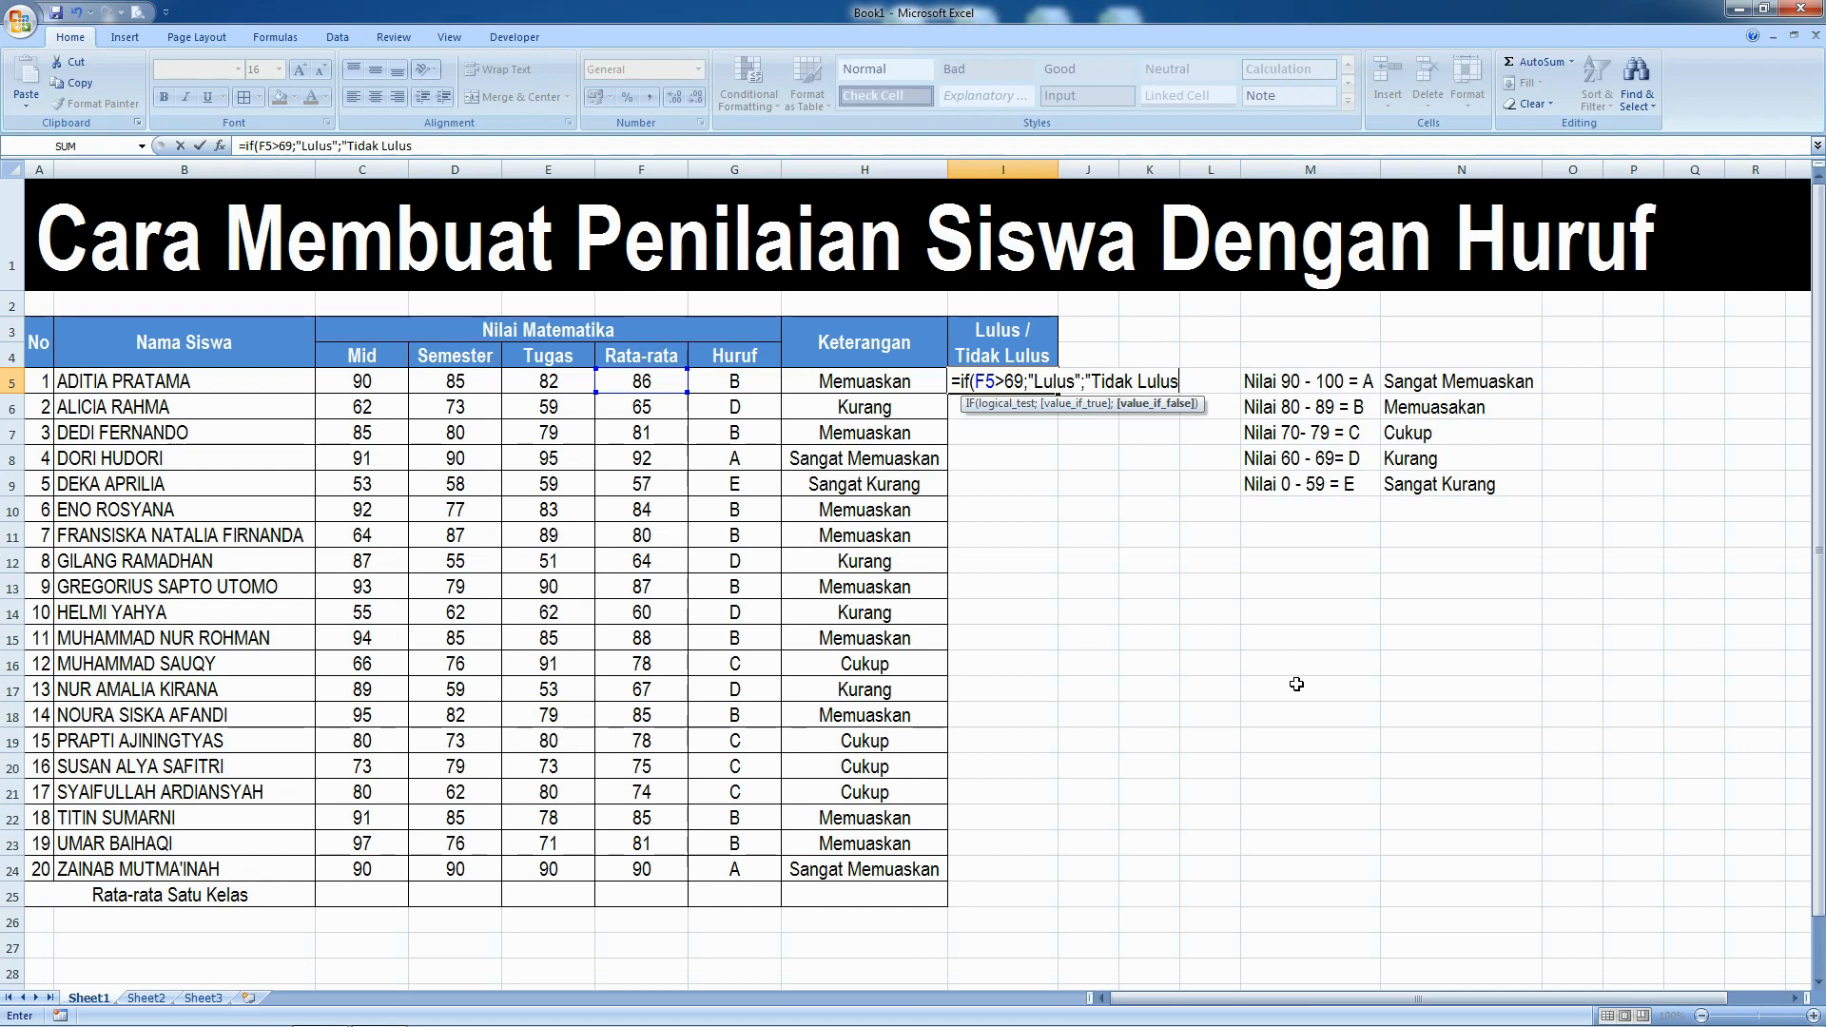
pyautogui.write('"')
pyautogui.press('Return')
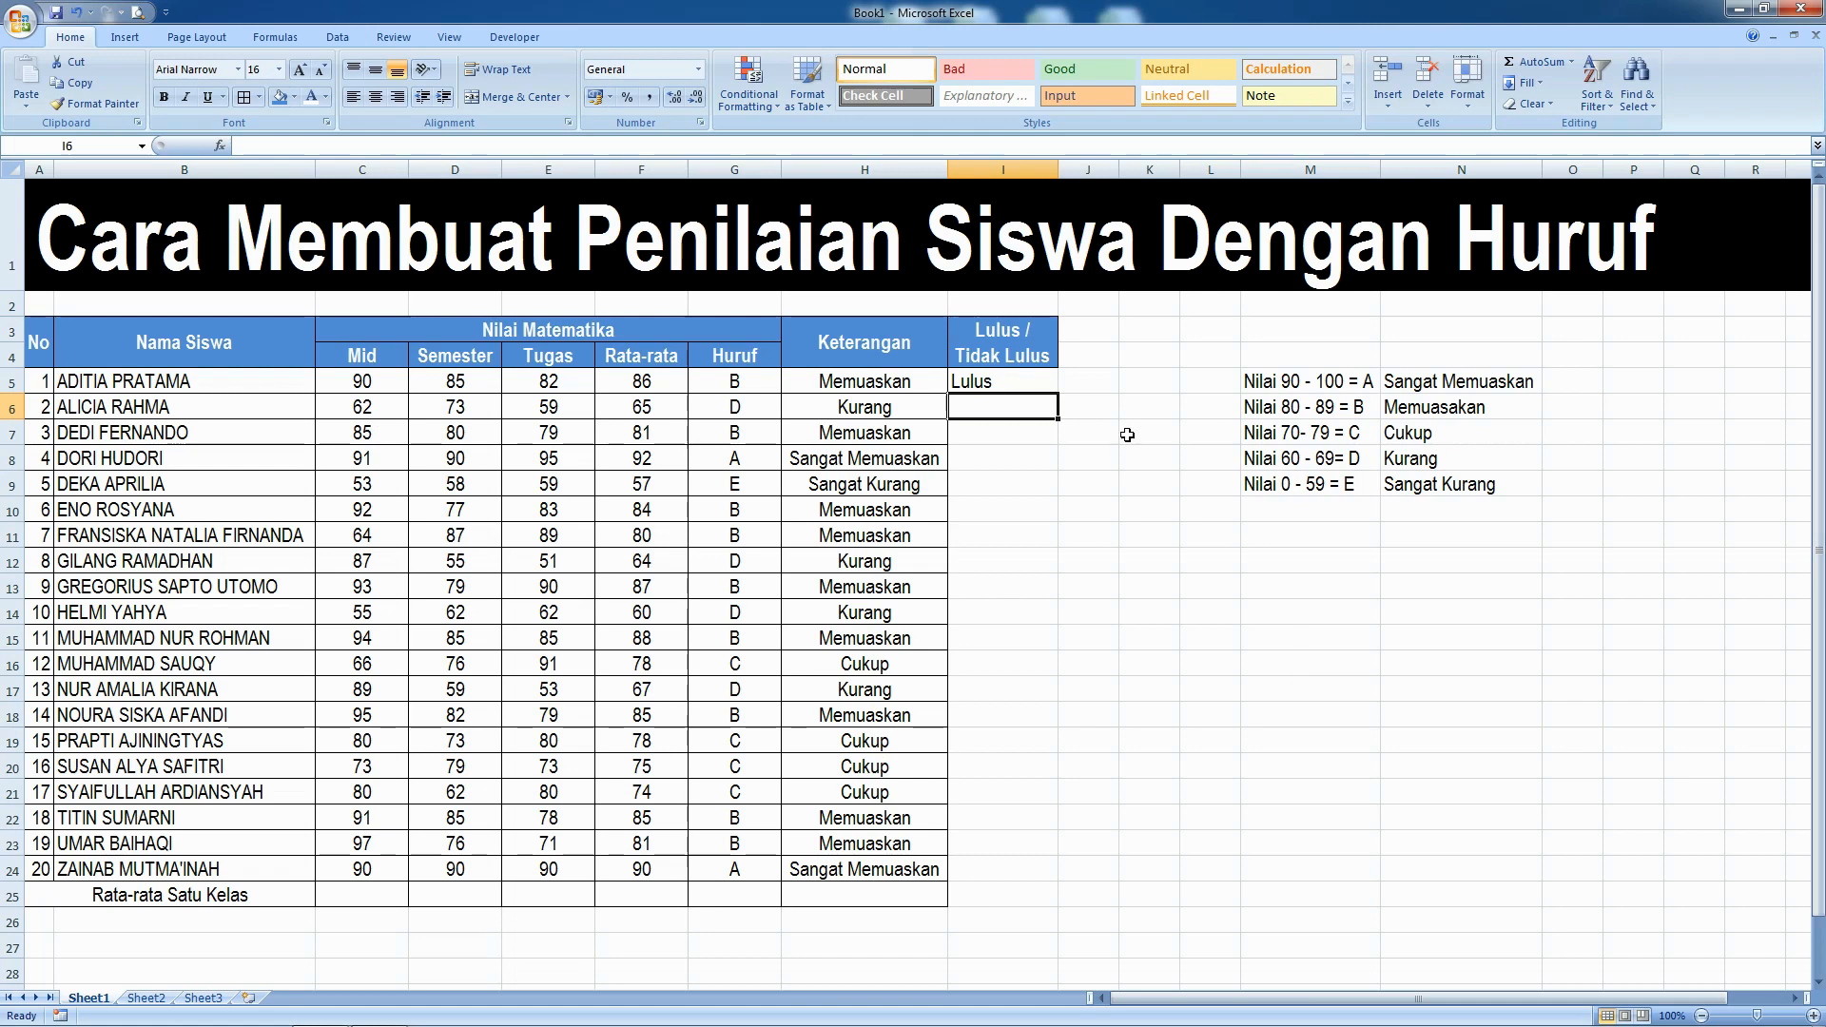
# Center I5 and fill its pass/fail formula down through I24.
pyautogui.click(1014, 382)
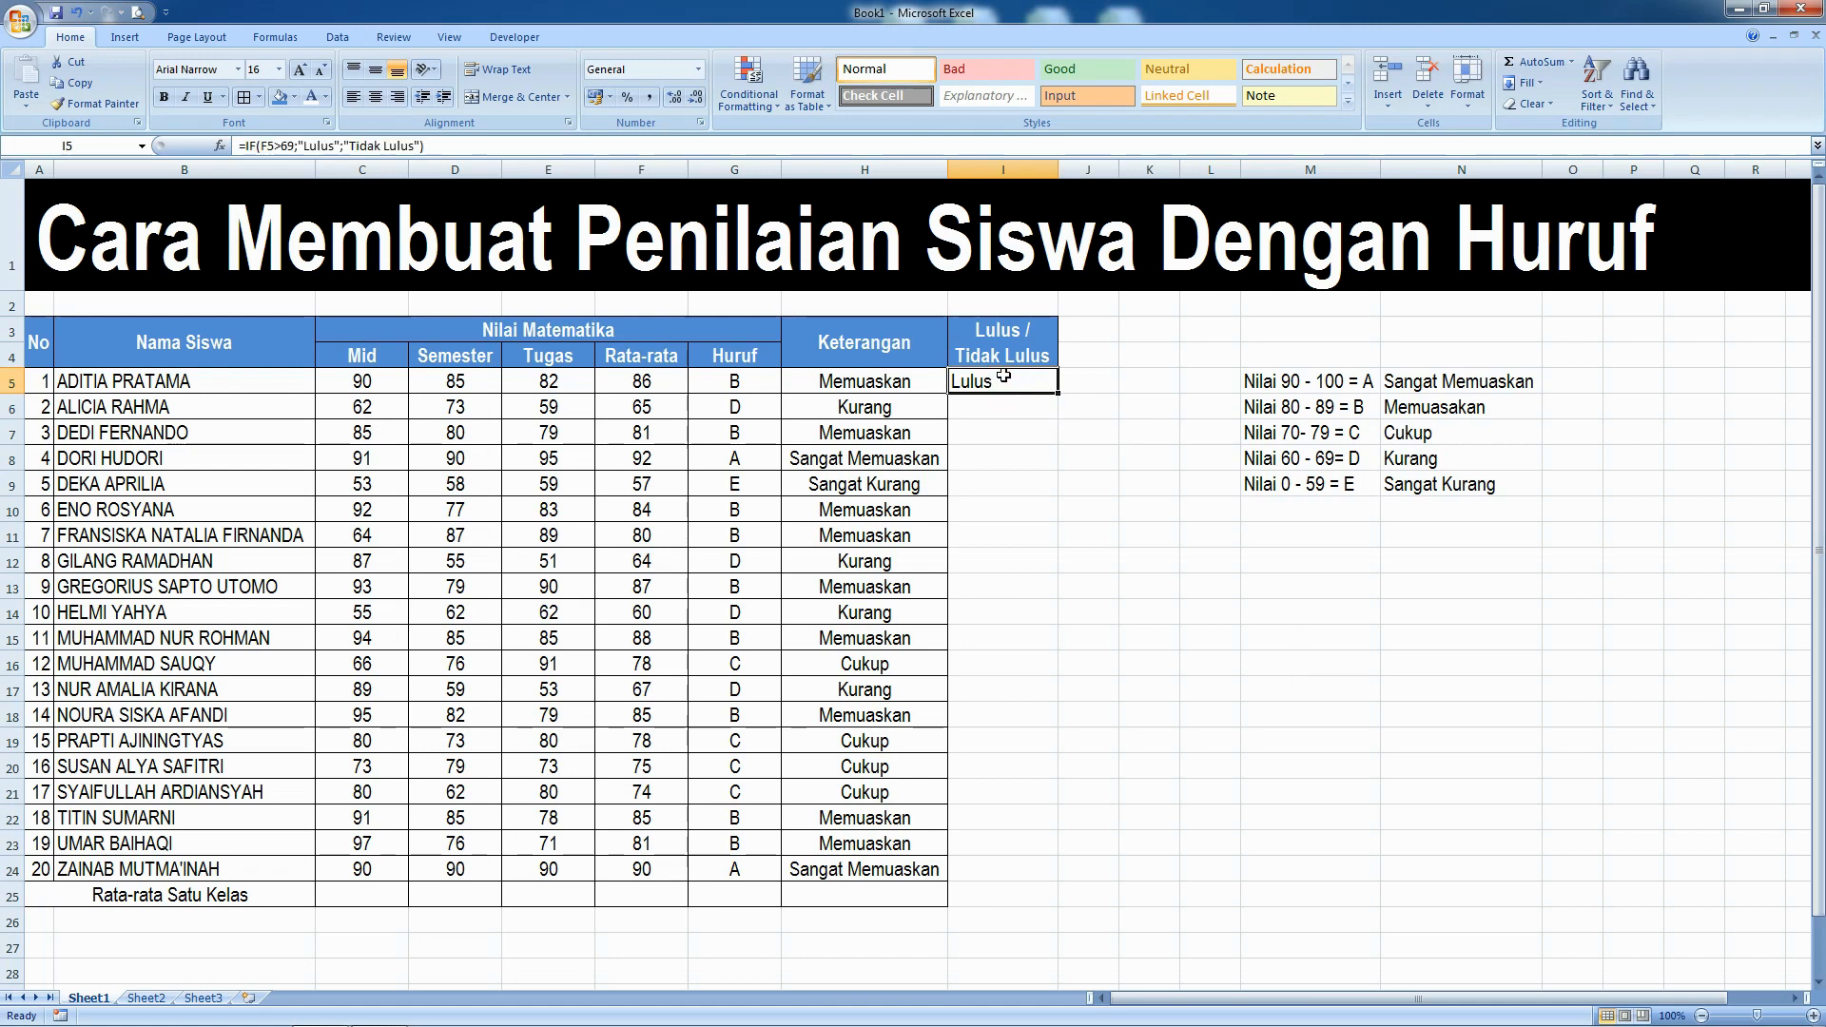
pyautogui.doubleClick(1004, 375)
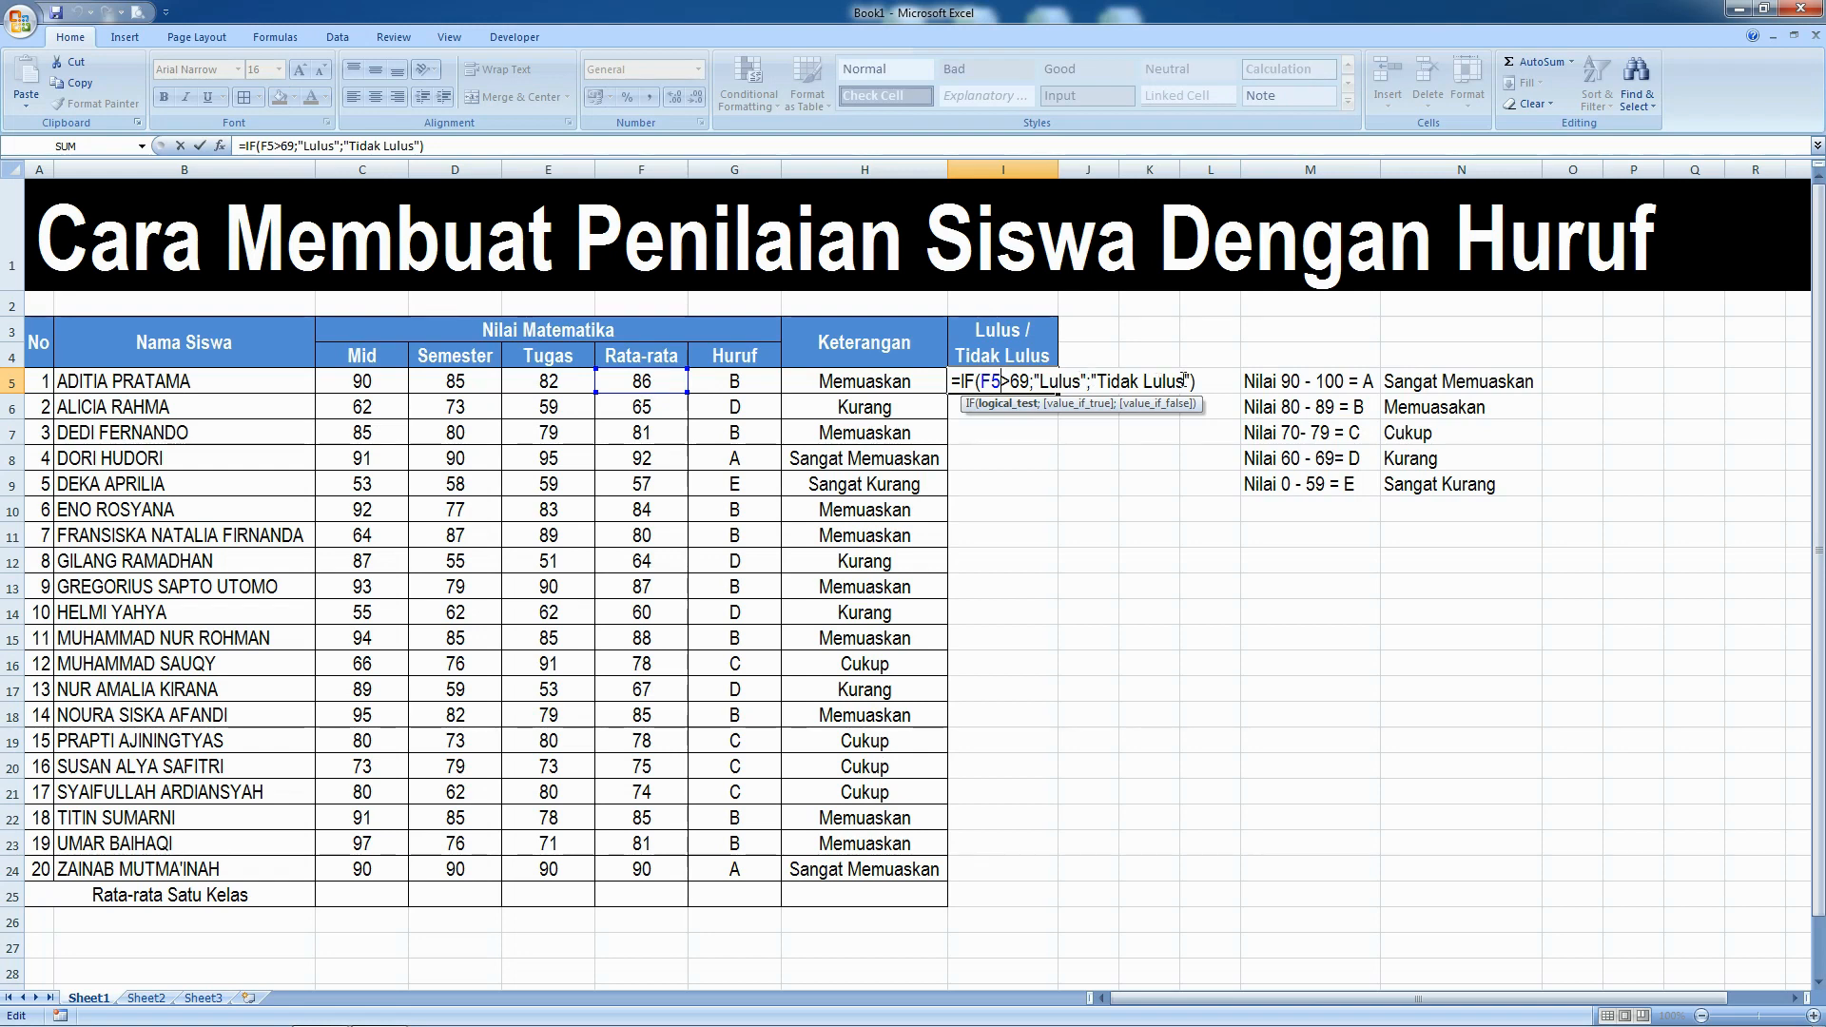
pyautogui.press('Return')
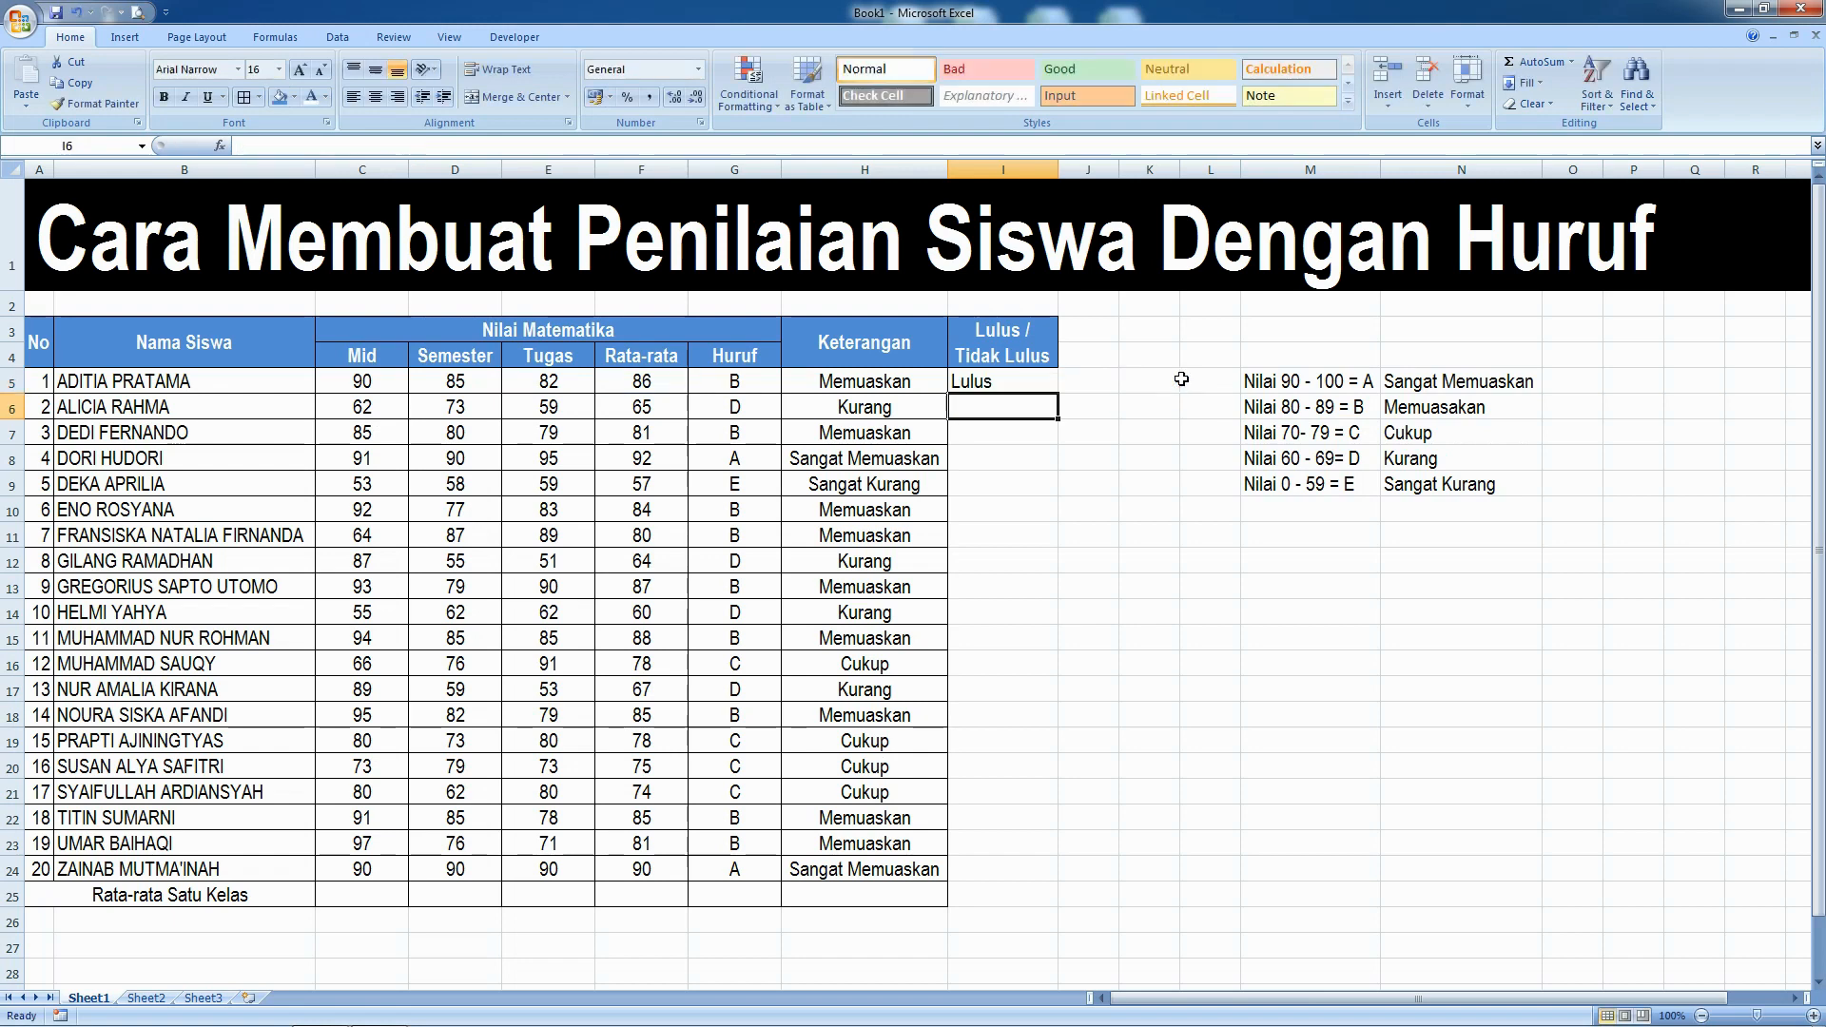
pyautogui.click(983, 377)
pyautogui.click(376, 96)
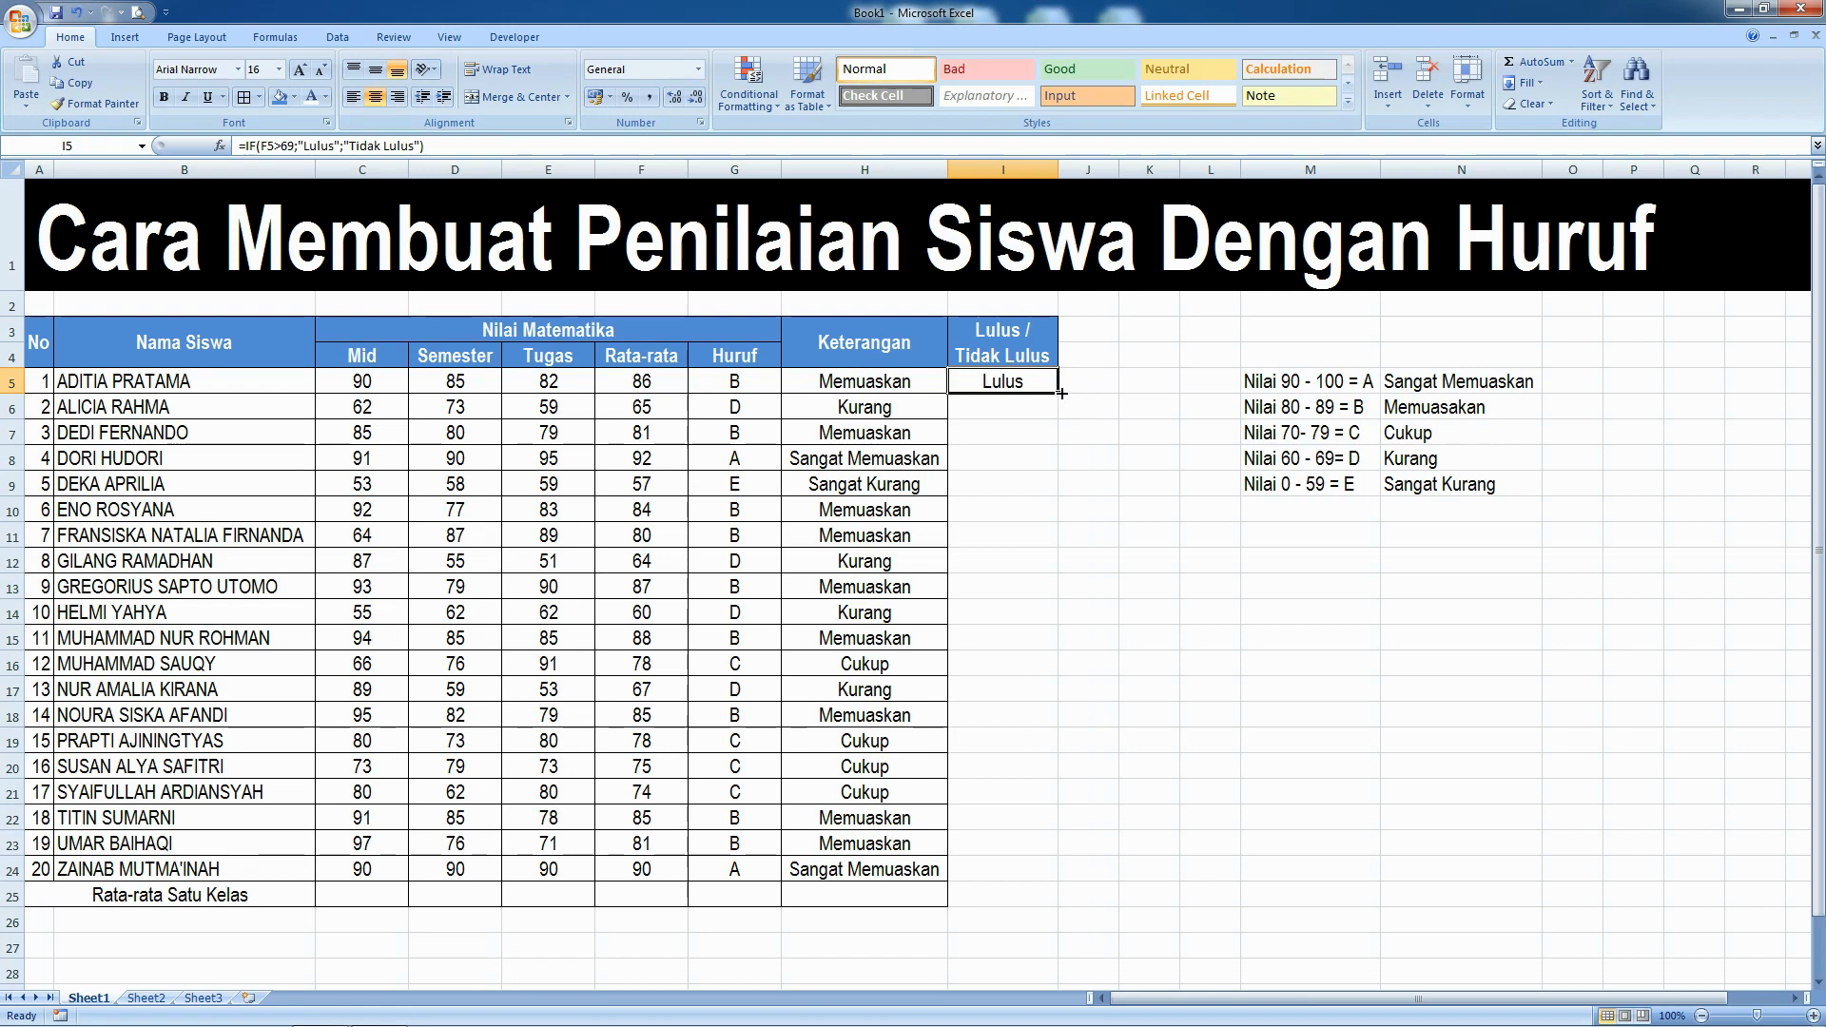
pyautogui.moveTo(1059, 392); pyautogui.dragTo(1028, 871)
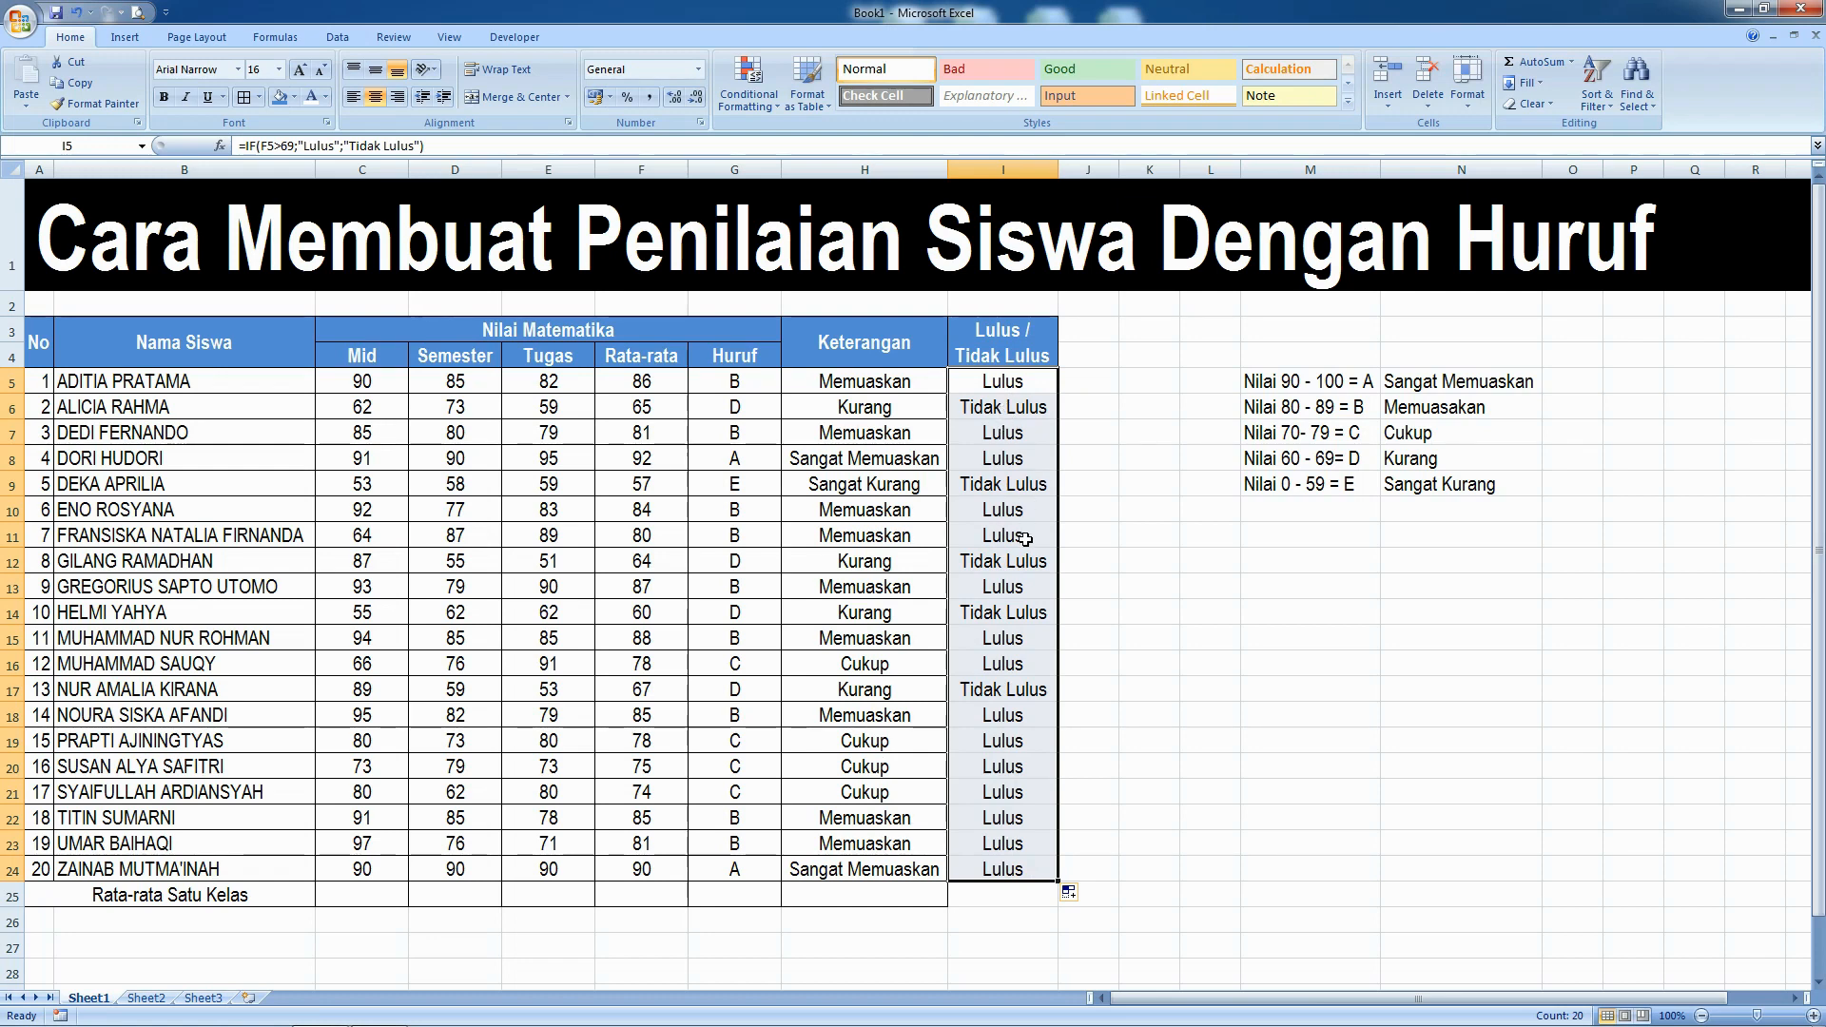
pyautogui.click(1173, 772)
# Apply cell borders to the range I5:I25 in the Lulus / Tidak Lulus column.
pyautogui.moveTo(996, 384); pyautogui.dragTo(989, 896)
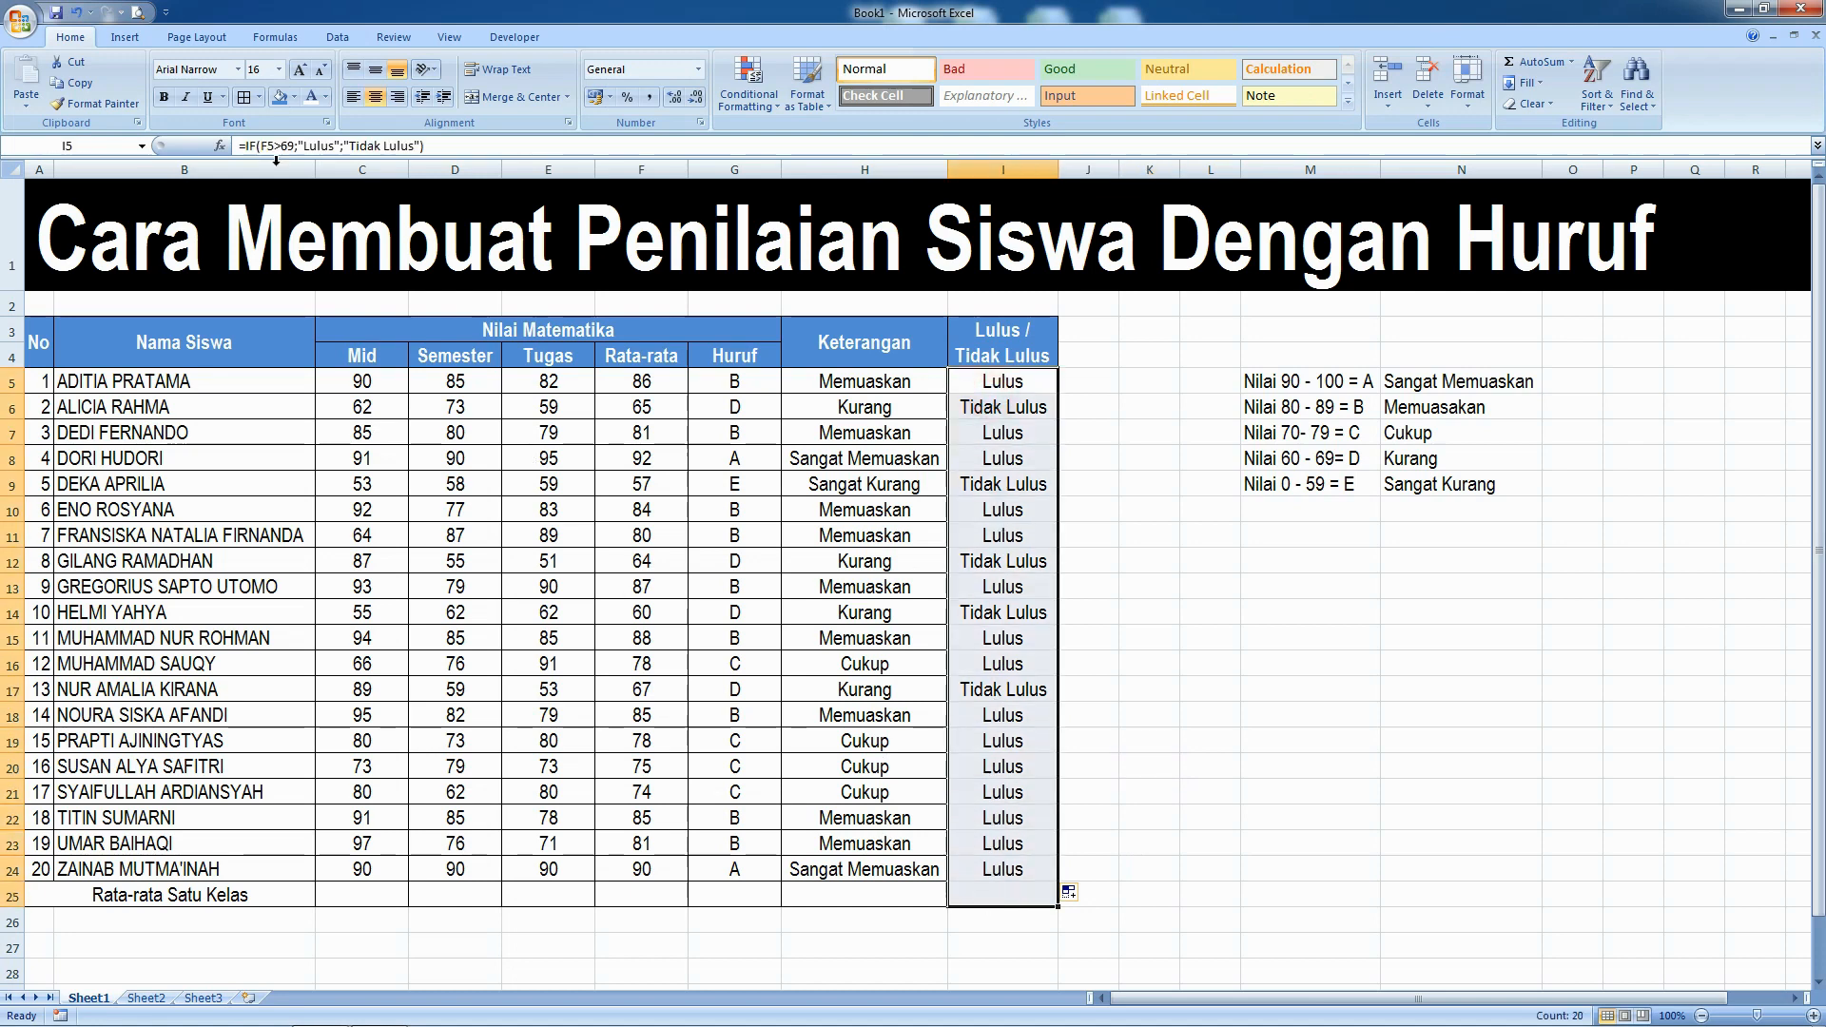
pyautogui.click(244, 98)
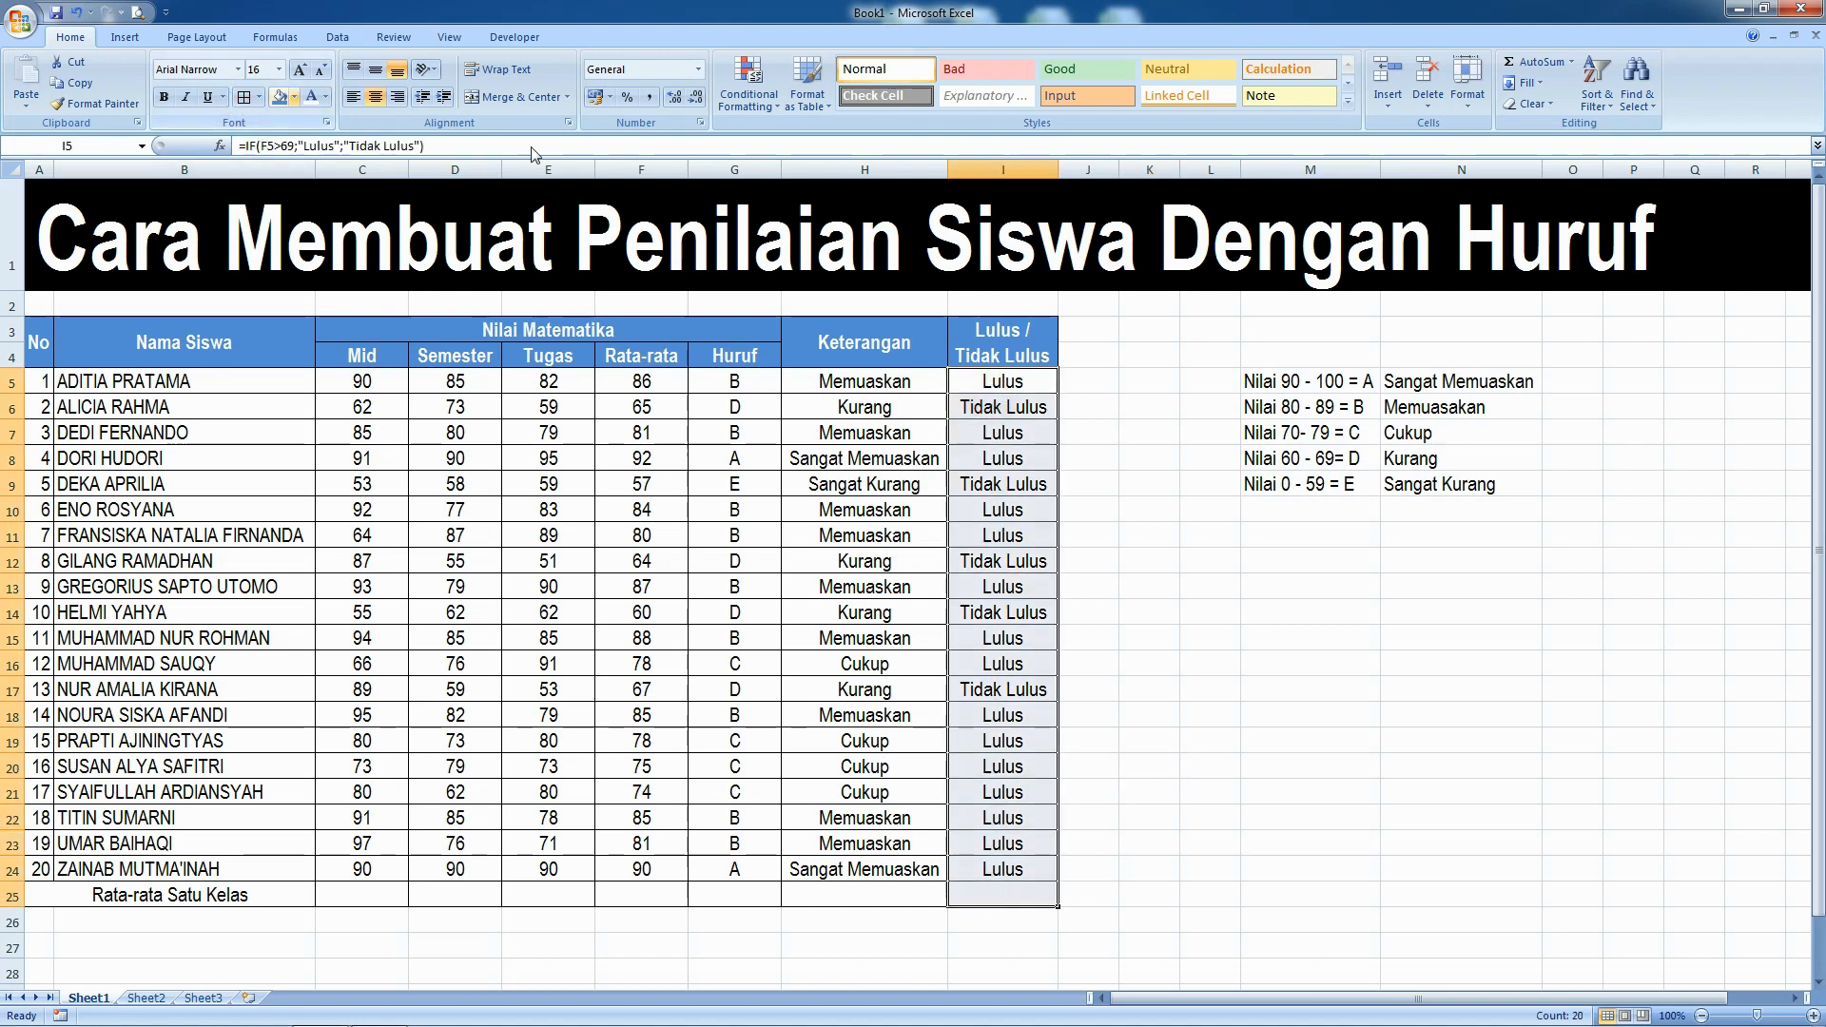
pyautogui.click(1275, 638)
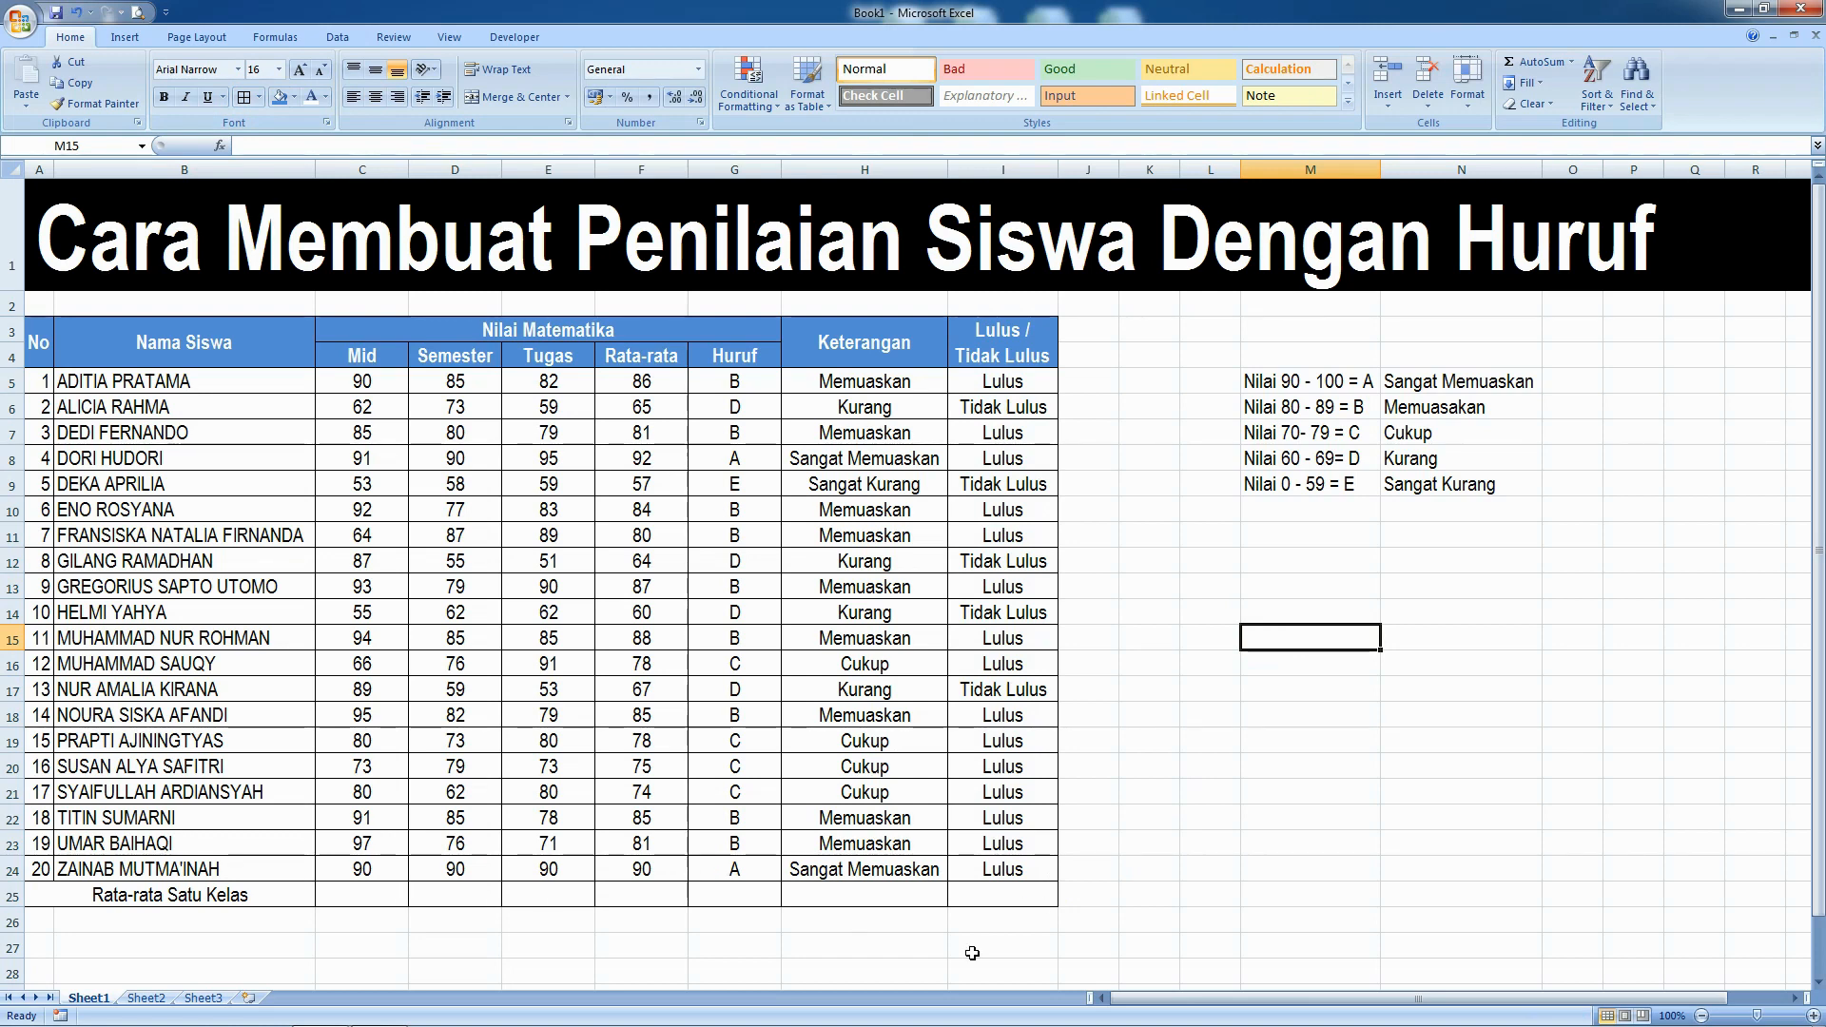
# Select C25, the Mid column's cell in the Rata-rata Satu Kelas row.
pyautogui.click(374, 894)
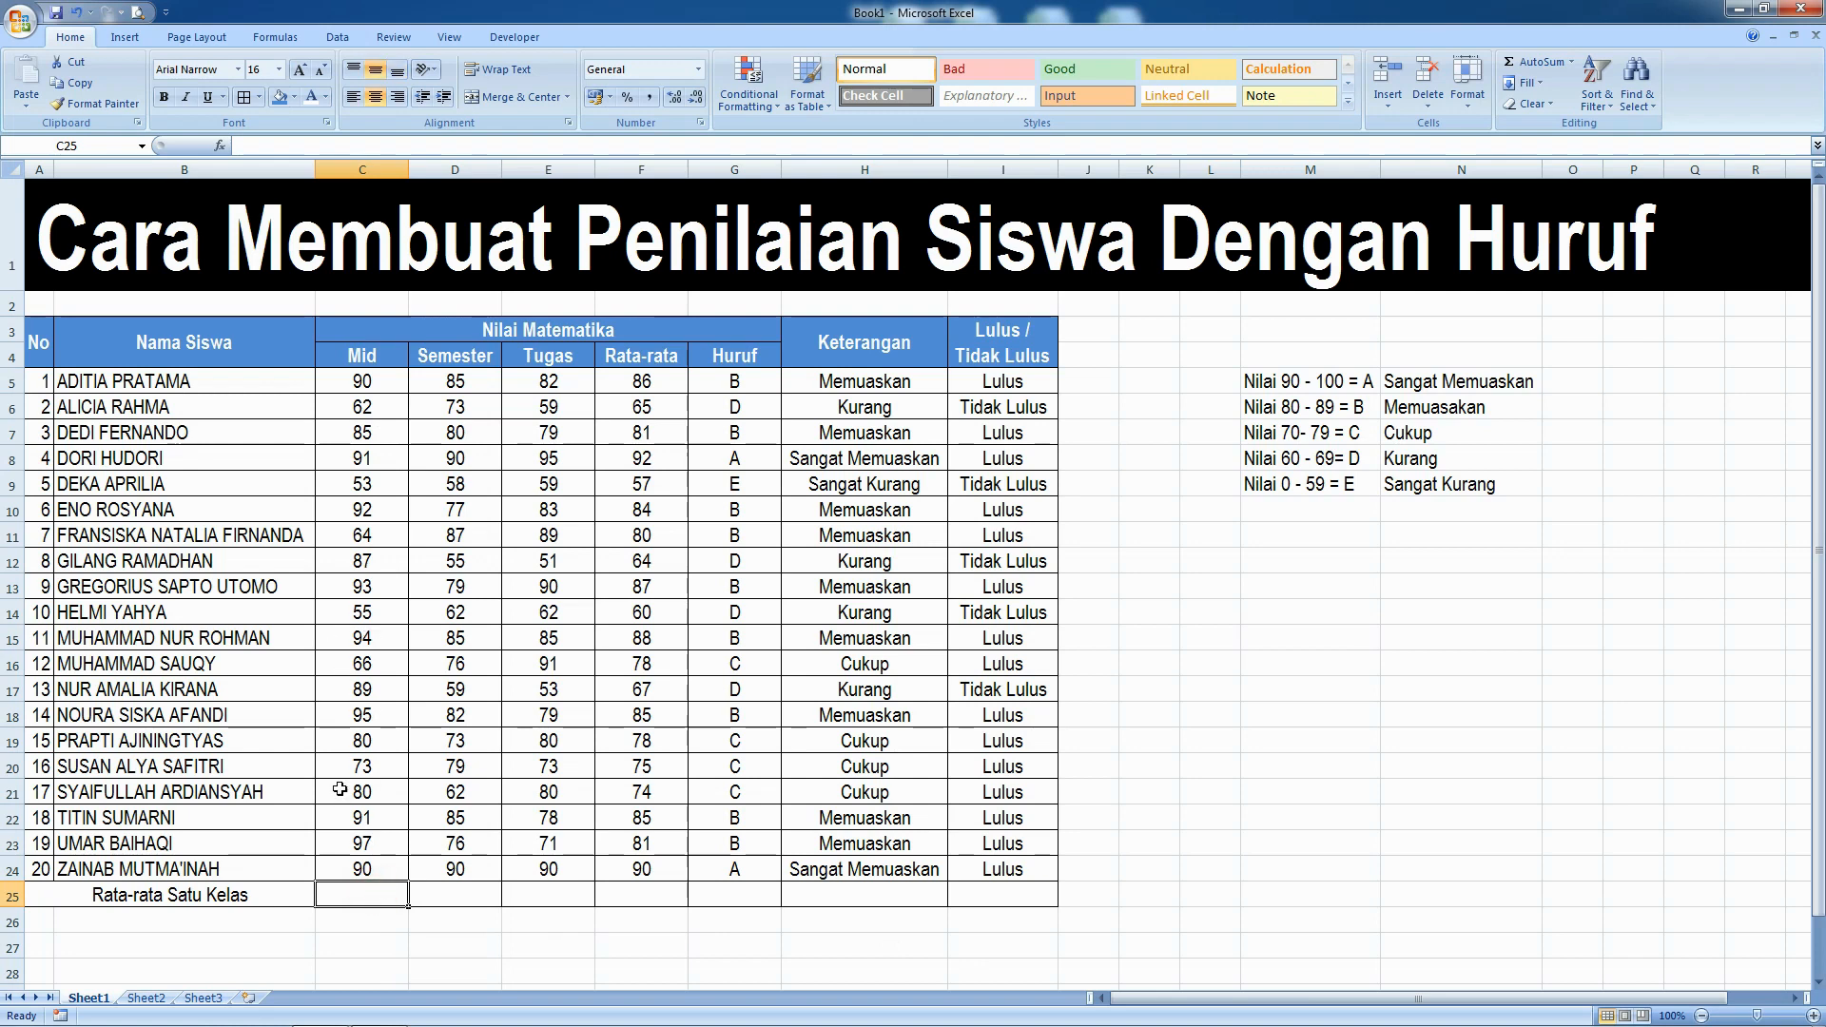